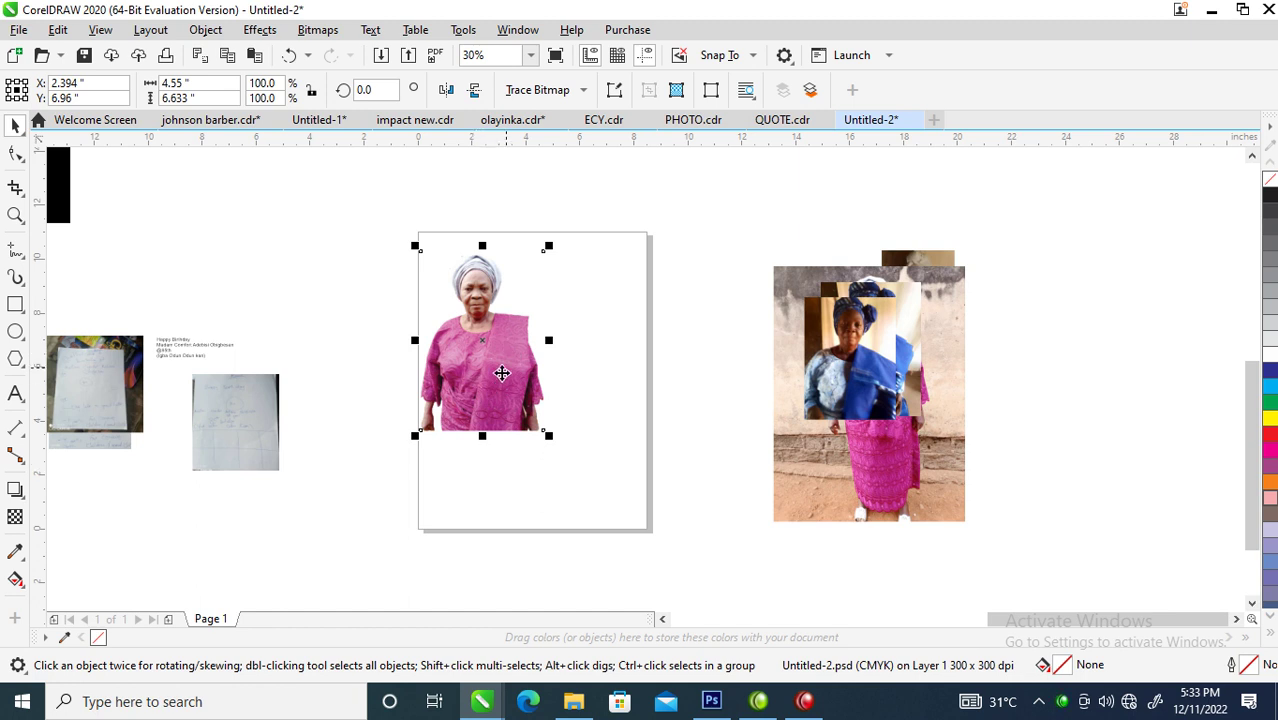
# - Move the woman's cut-out portrait over the page's left edge and set the page size to A2
pyautogui.moveTo(518, 363); pyautogui.dragTo(400, 370)
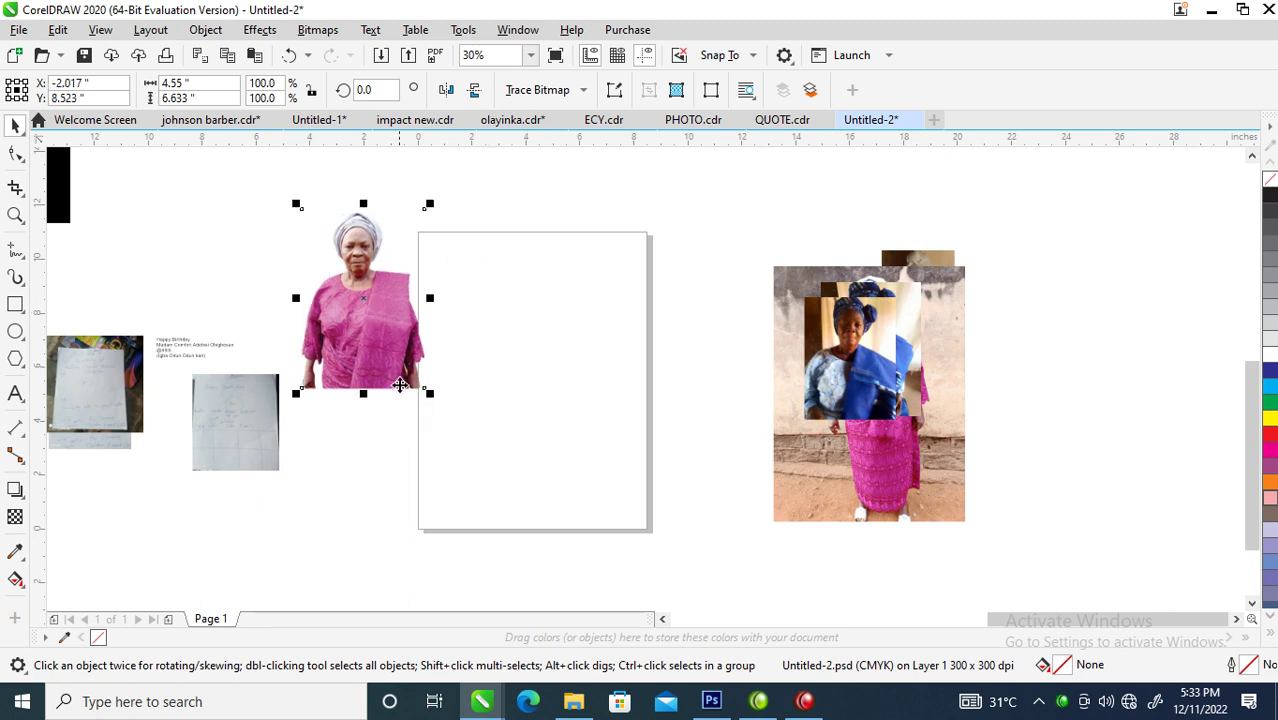
pyautogui.moveTo(368, 305); pyautogui.dragTo(410, 371)
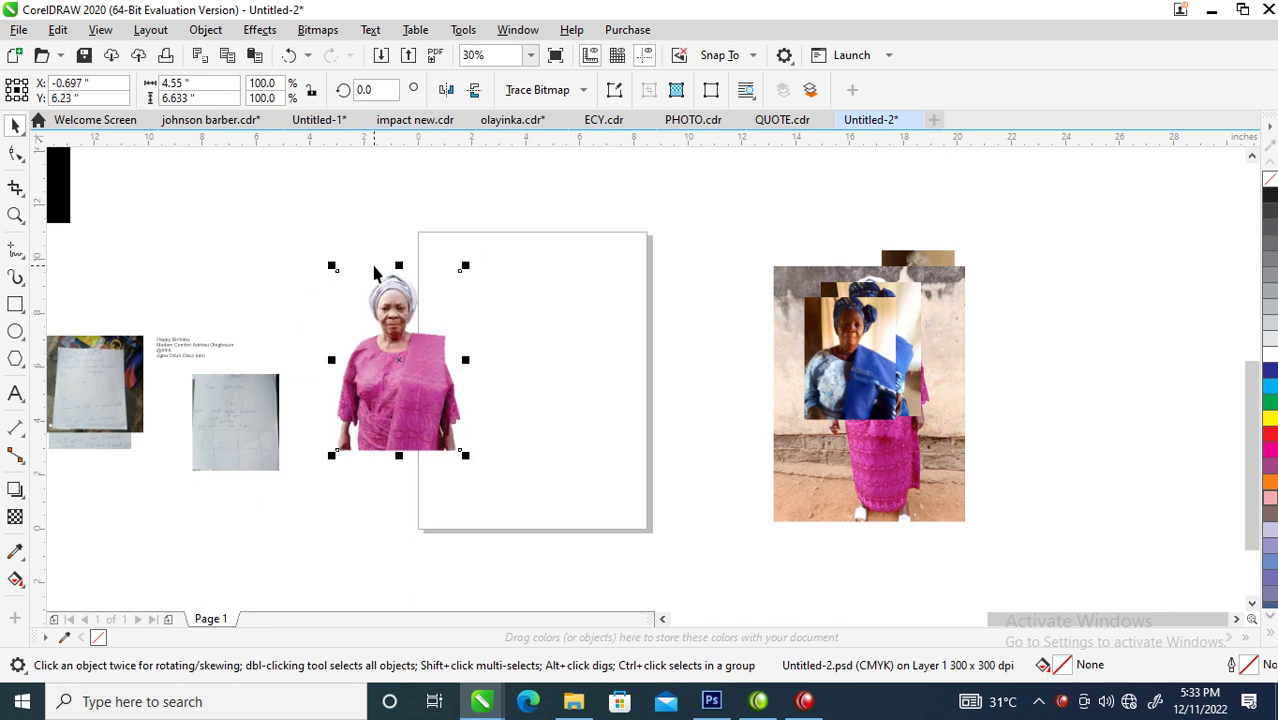
pyautogui.click(167, 189)
pyautogui.click(145, 89)
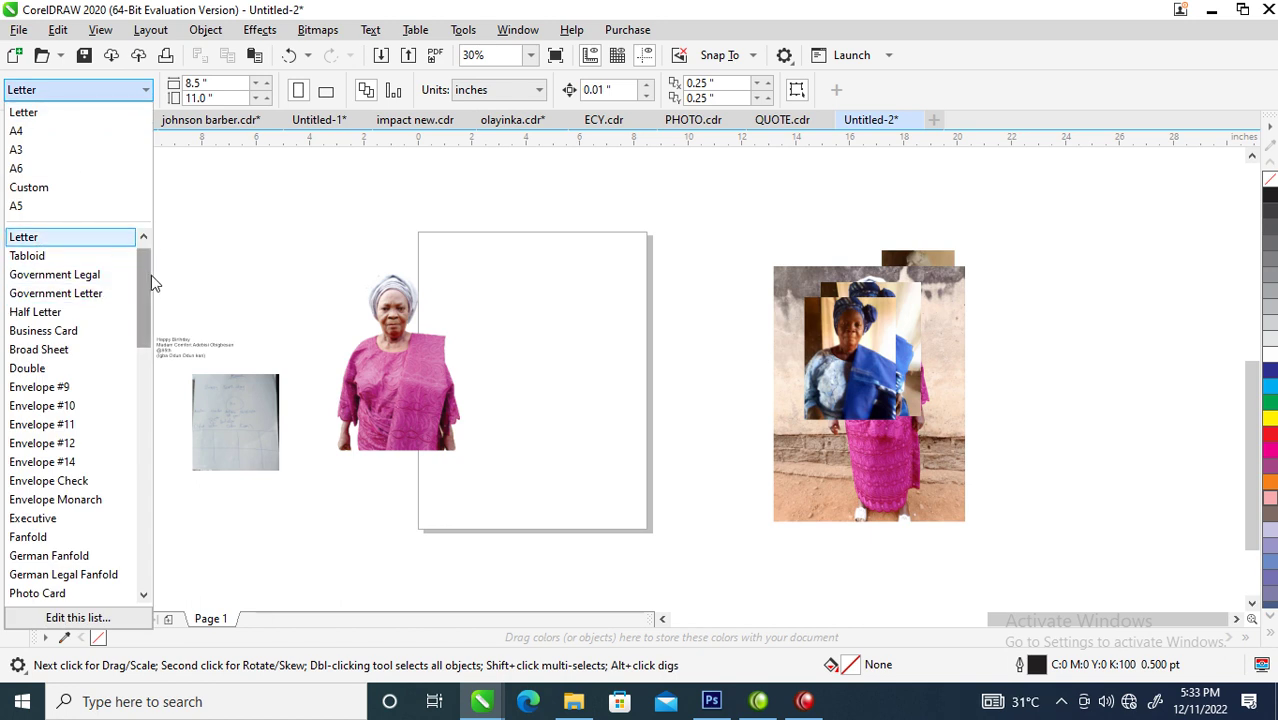
pyautogui.scroll(-3, 150, 270)
pyautogui.scroll(4, 148, 257)
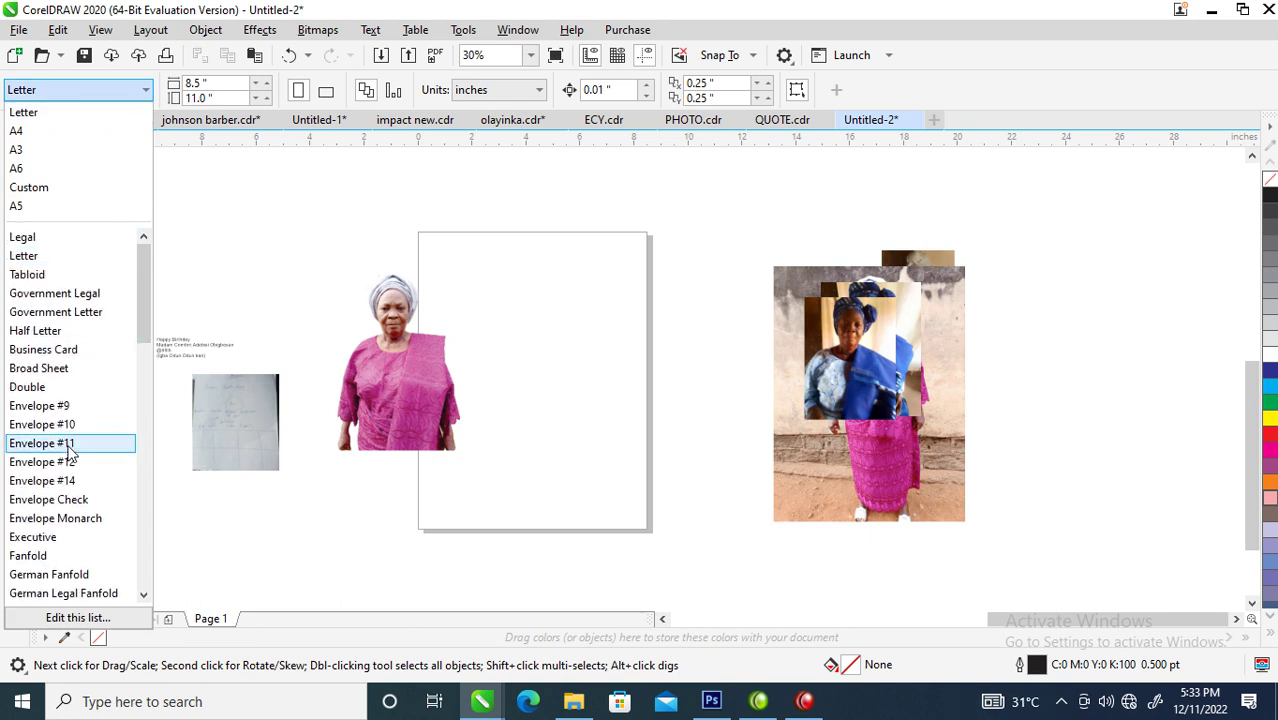
pyautogui.moveTo(136, 263); pyautogui.dragTo(136, 430)
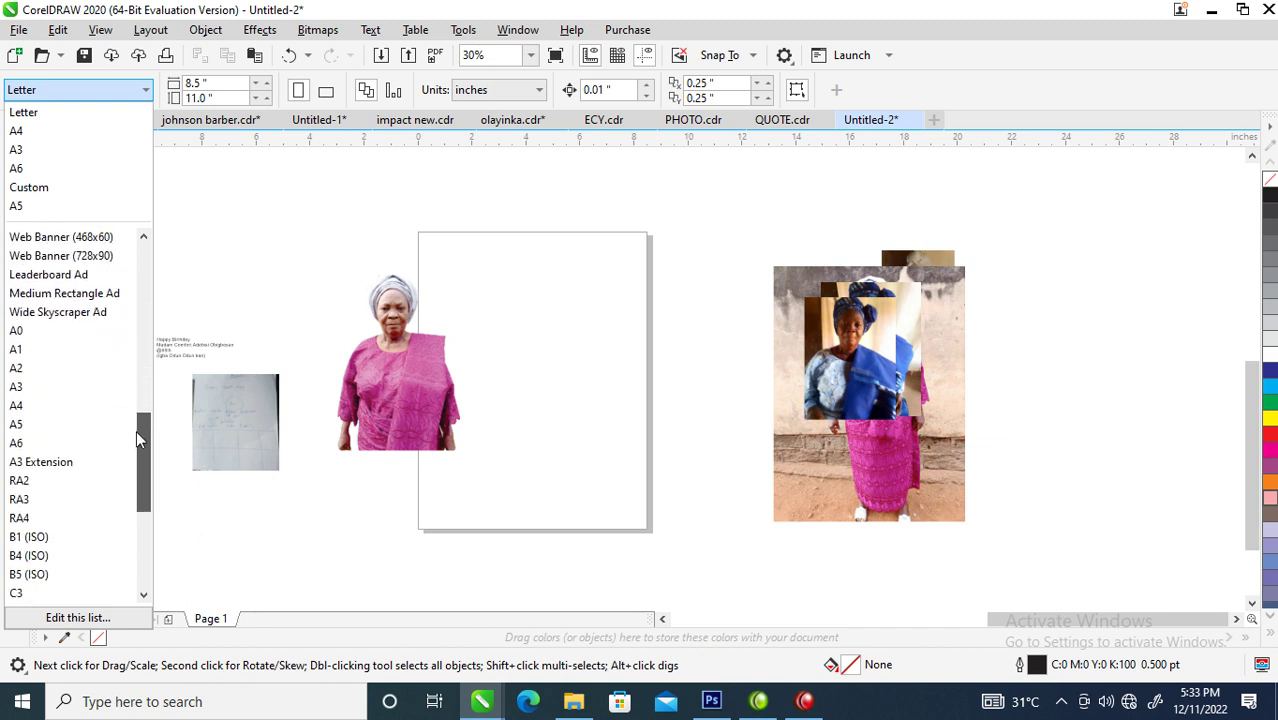
pyautogui.click(34, 370)
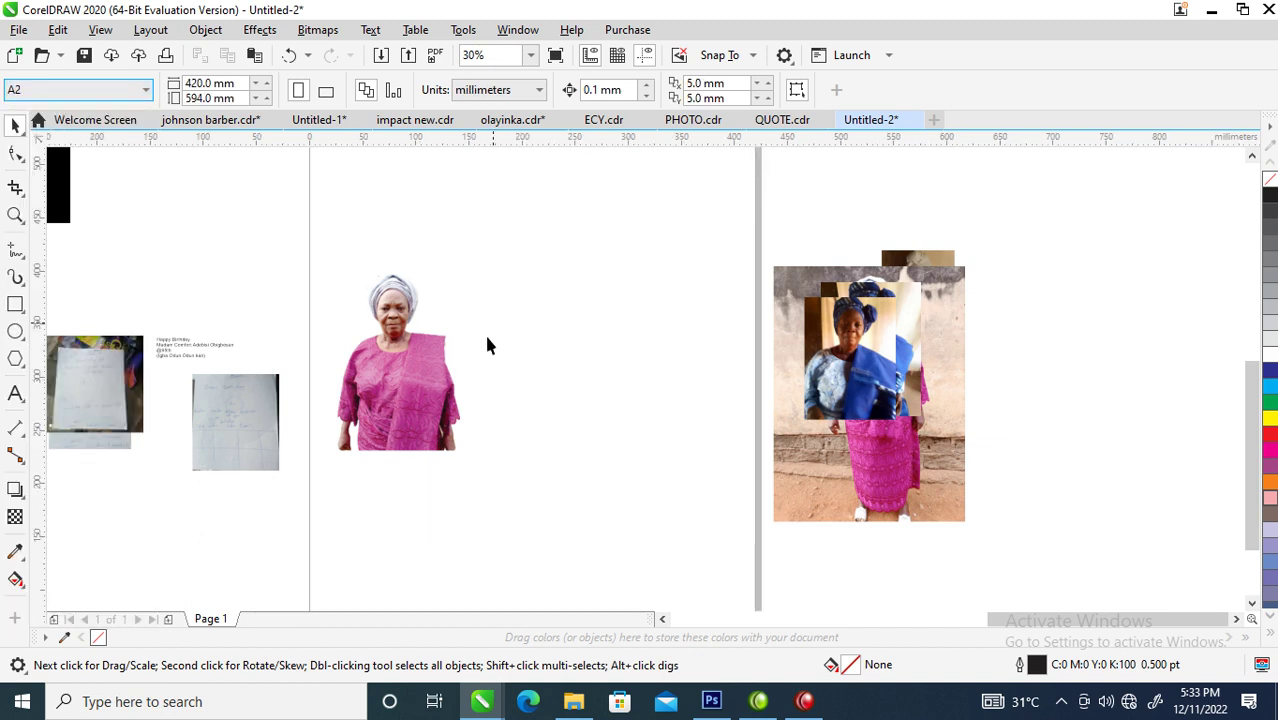
# - Add a page frame rectangle matching the A2 page and move the cut-out portrait higher on the page's left side
pyautogui.press('F4')
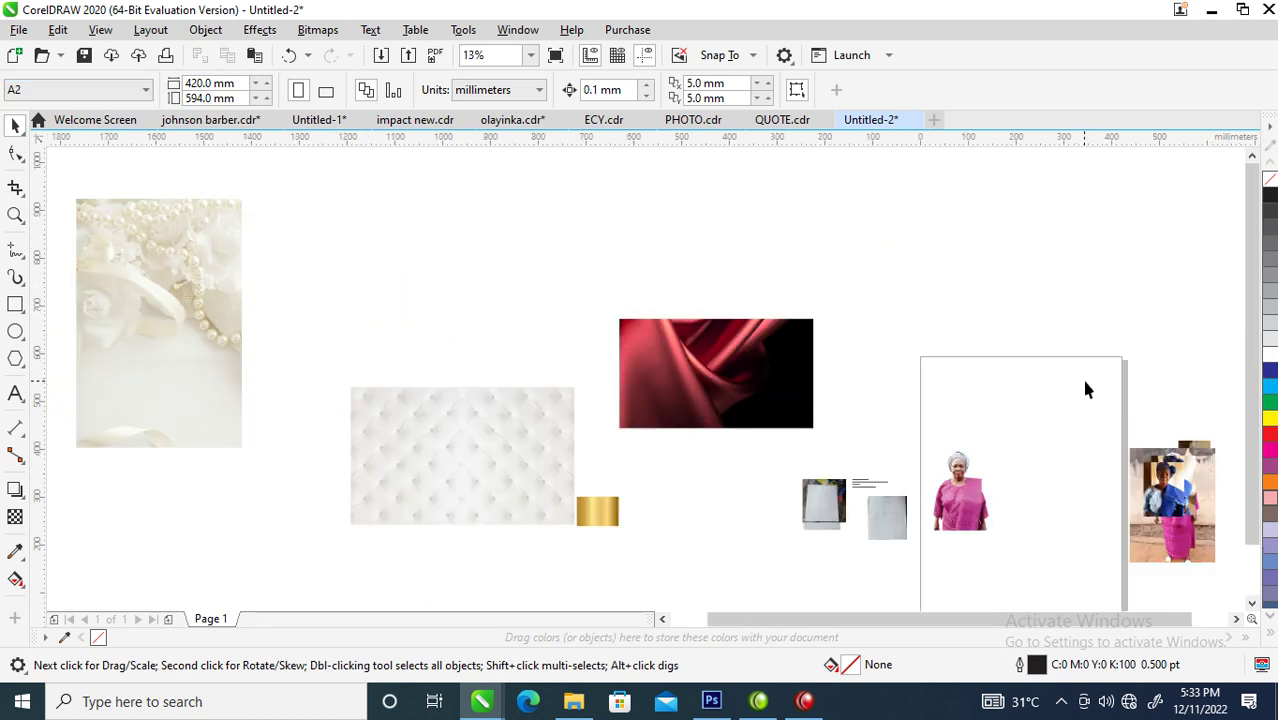
pyautogui.press('z')
pyautogui.moveTo(762, 254); pyautogui.dragTo(1148, 637)
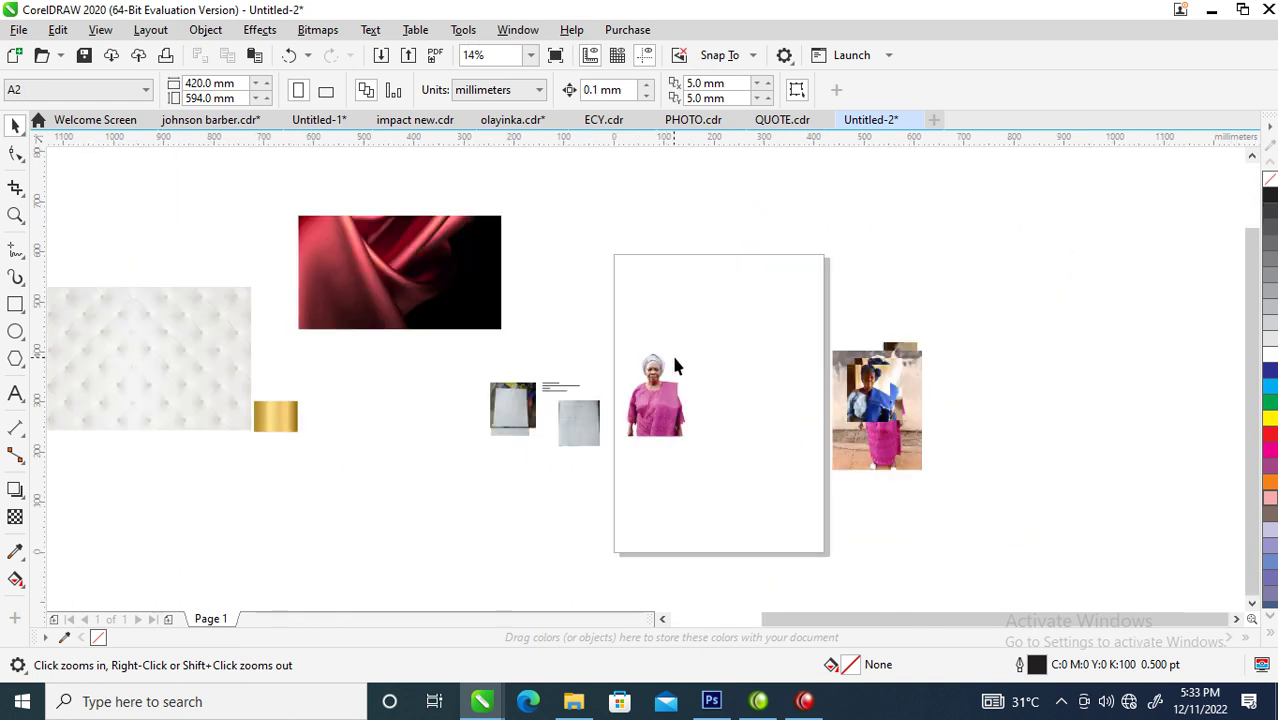
pyautogui.doubleClick(15, 305)
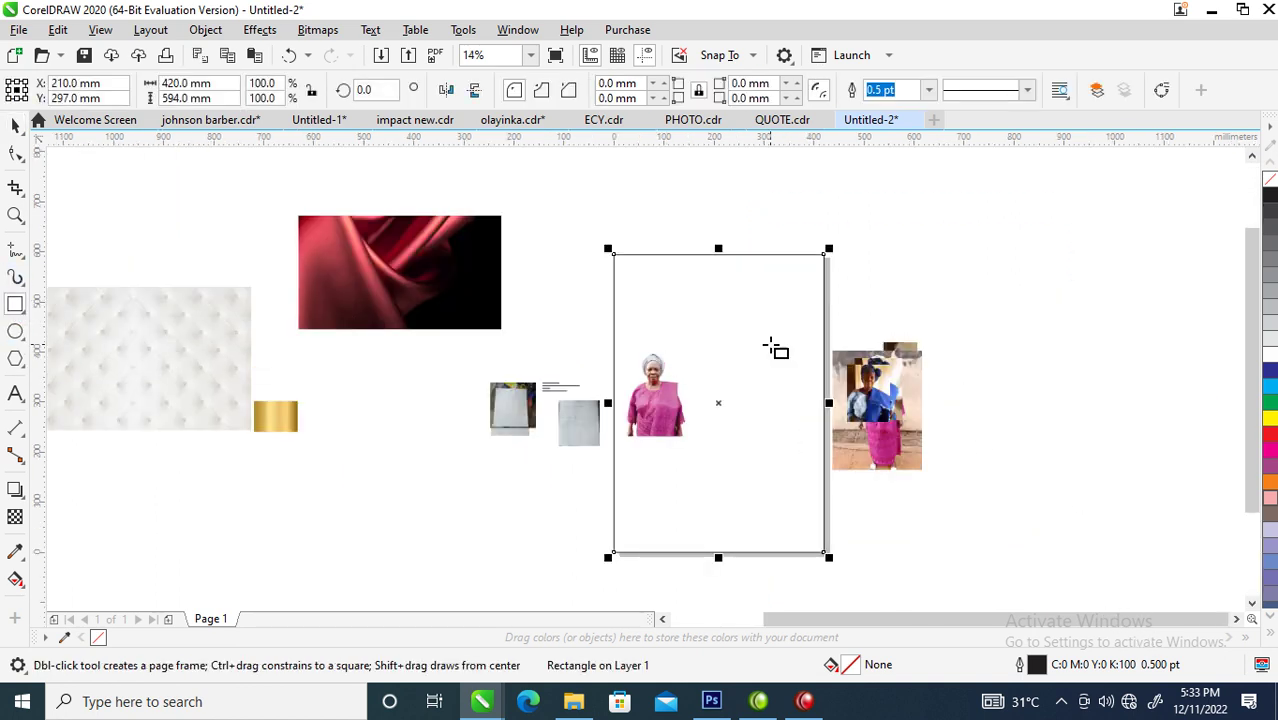
pyautogui.press('space')
pyautogui.moveTo(665, 410); pyautogui.dragTo(660, 366)
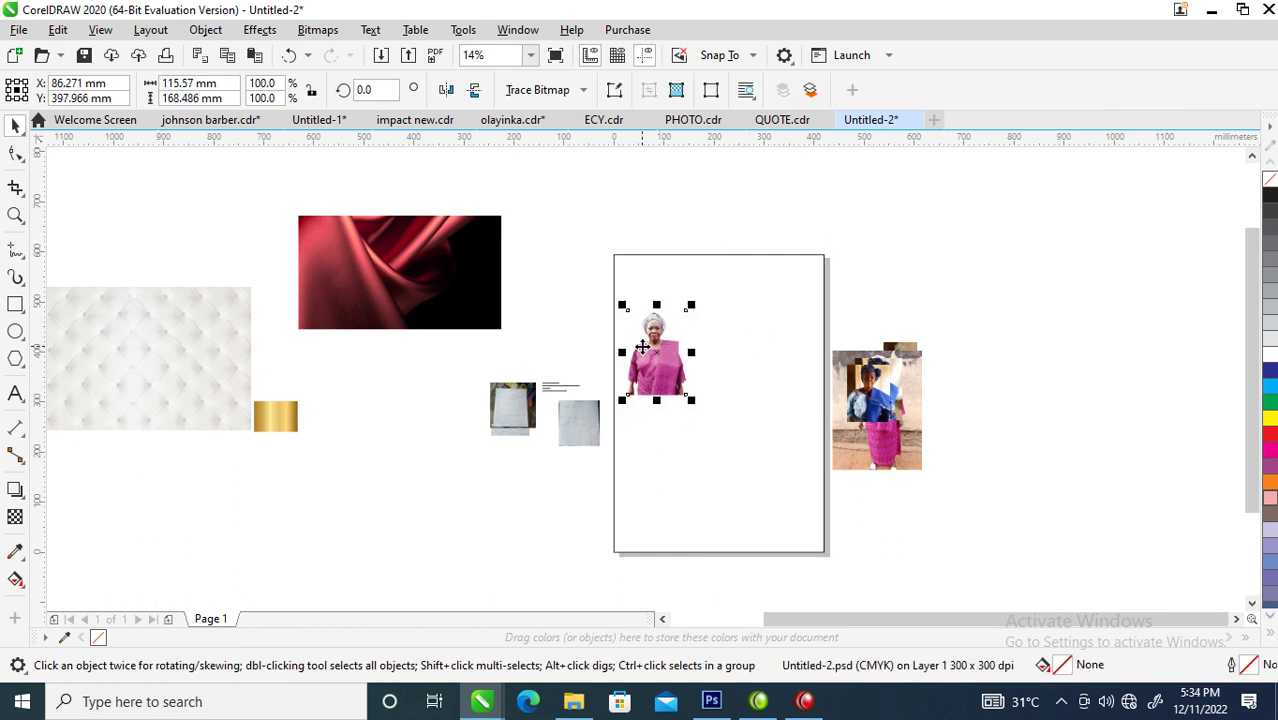
# - Make a copy of the page frame shortened from its upper edge into a lower panel about 287 mm high
pyautogui.press('z')
pyautogui.moveTo(579, 206); pyautogui.dragTo(850, 545)
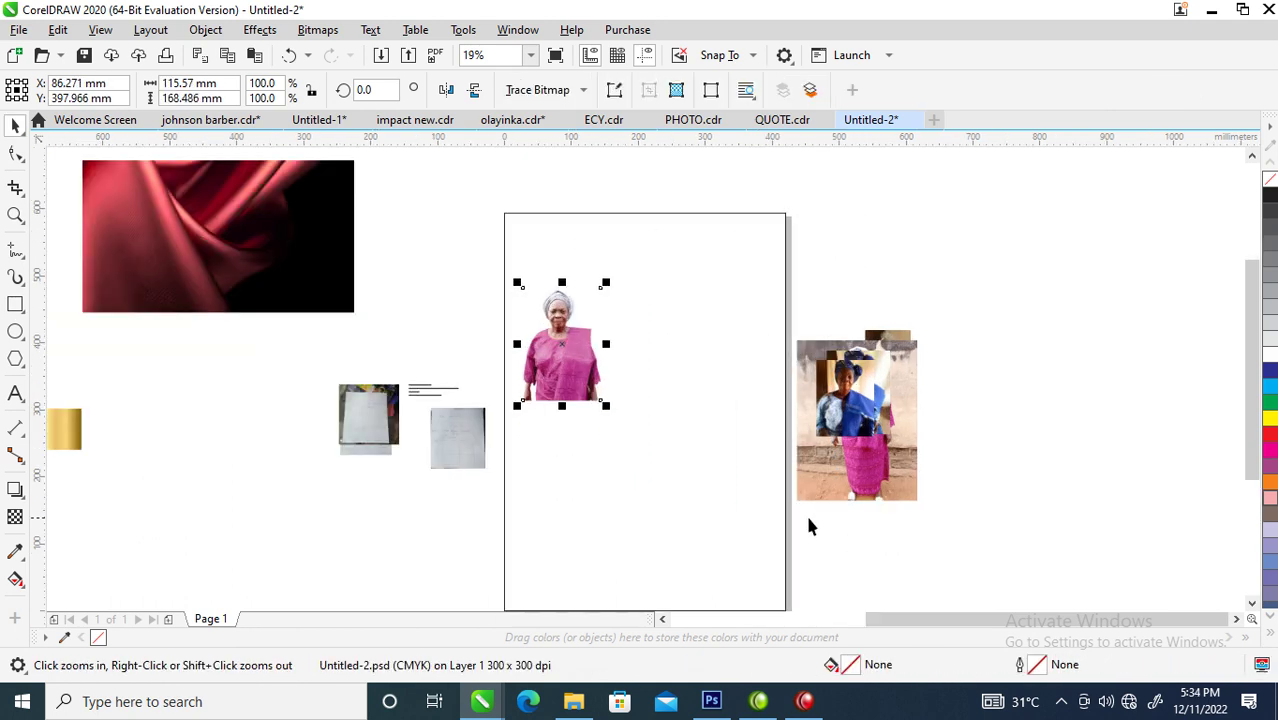
pyautogui.press('Escape')
pyautogui.press('space')
pyautogui.click(639, 246)
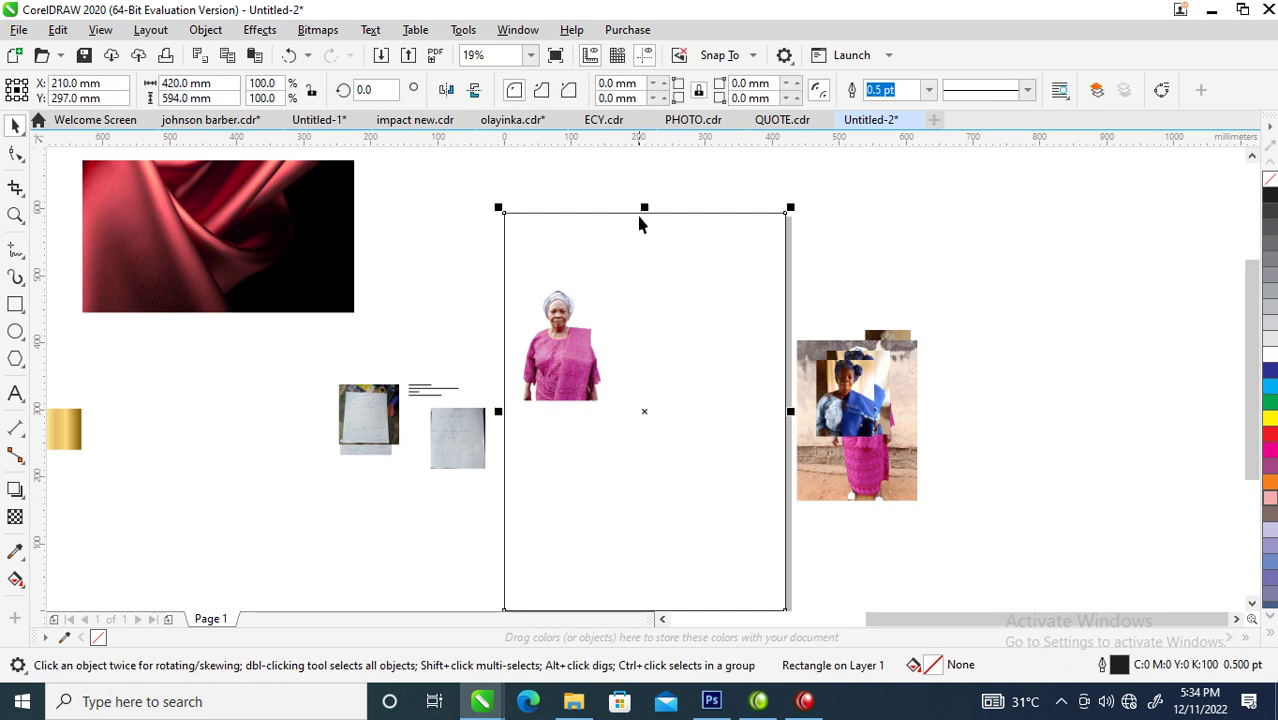
pyautogui.moveTo(644, 206); pyautogui.dragTo(665, 420)
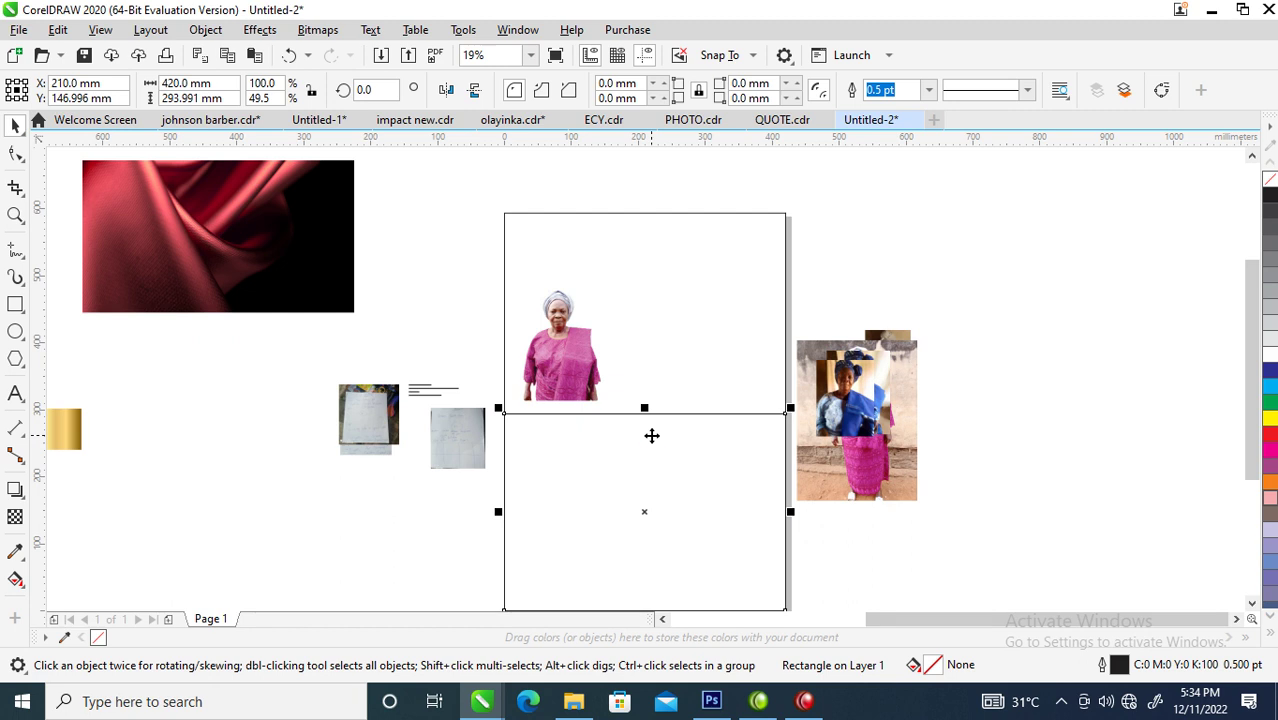
pyautogui.hotkey('ctrl', 'z')
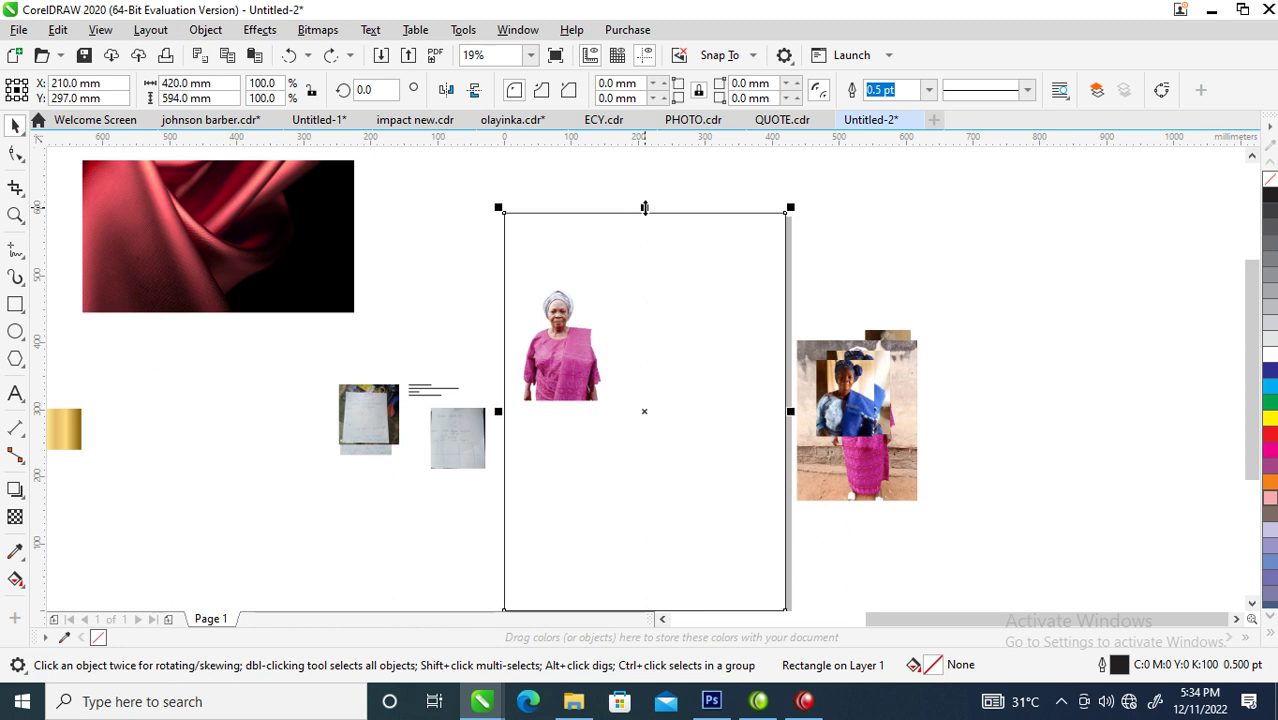
pyautogui.moveTo(644, 207); pyautogui.dragTo(657, 413)
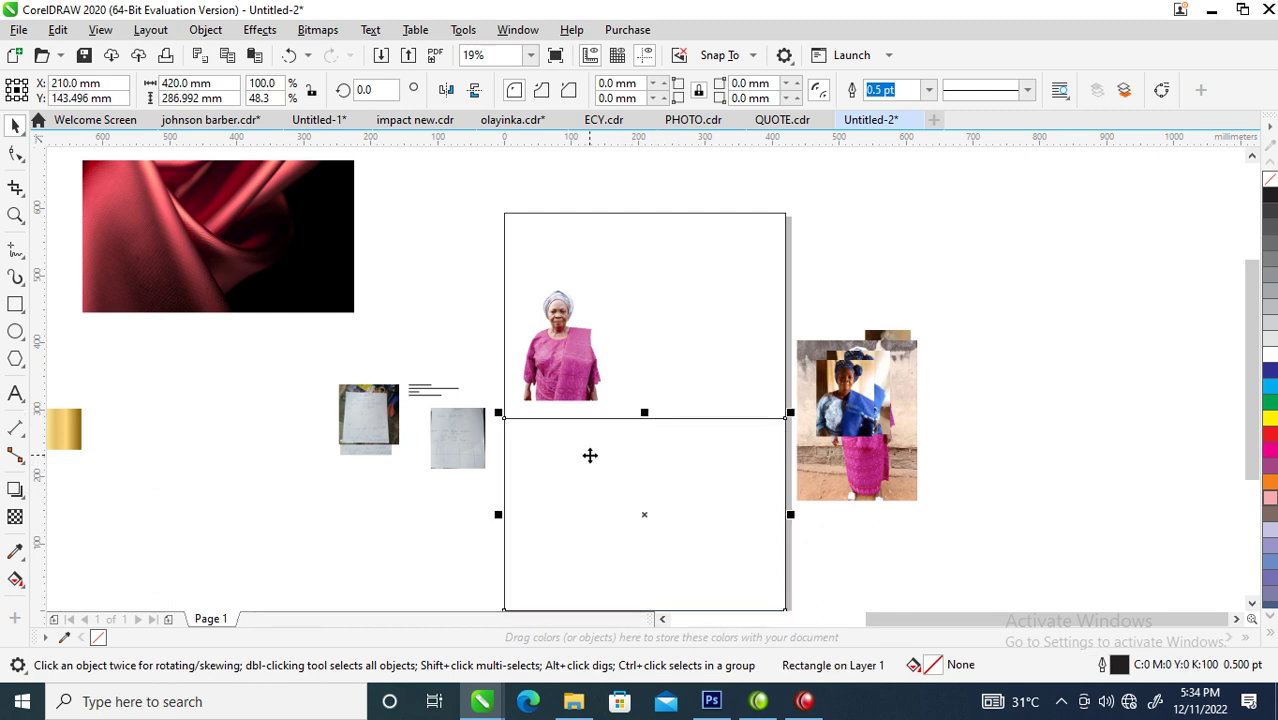
# - Copy the lower panel and reduce the copy to about 118 × 48 mm in the panel's upper-left corner
pyautogui.press('z')
pyautogui.moveTo(442, 291); pyautogui.dragTo(842, 582)
pyautogui.moveTo(618, 556); pyautogui.dragTo(616, 369)
pyautogui.moveTo(797, 333); pyautogui.dragTo(550, 333)
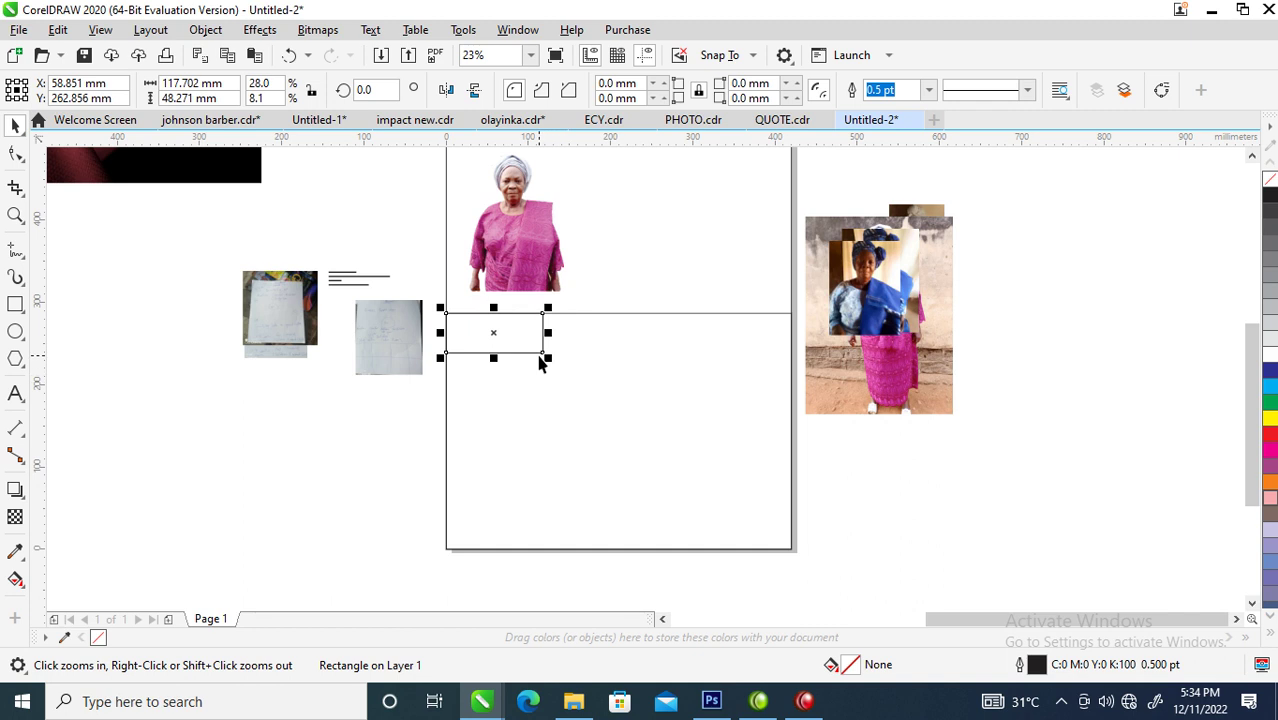
# - Convert the small rectangle to curves and move its lower-right node inward to slant the right side
pyautogui.rightClick(531, 340)
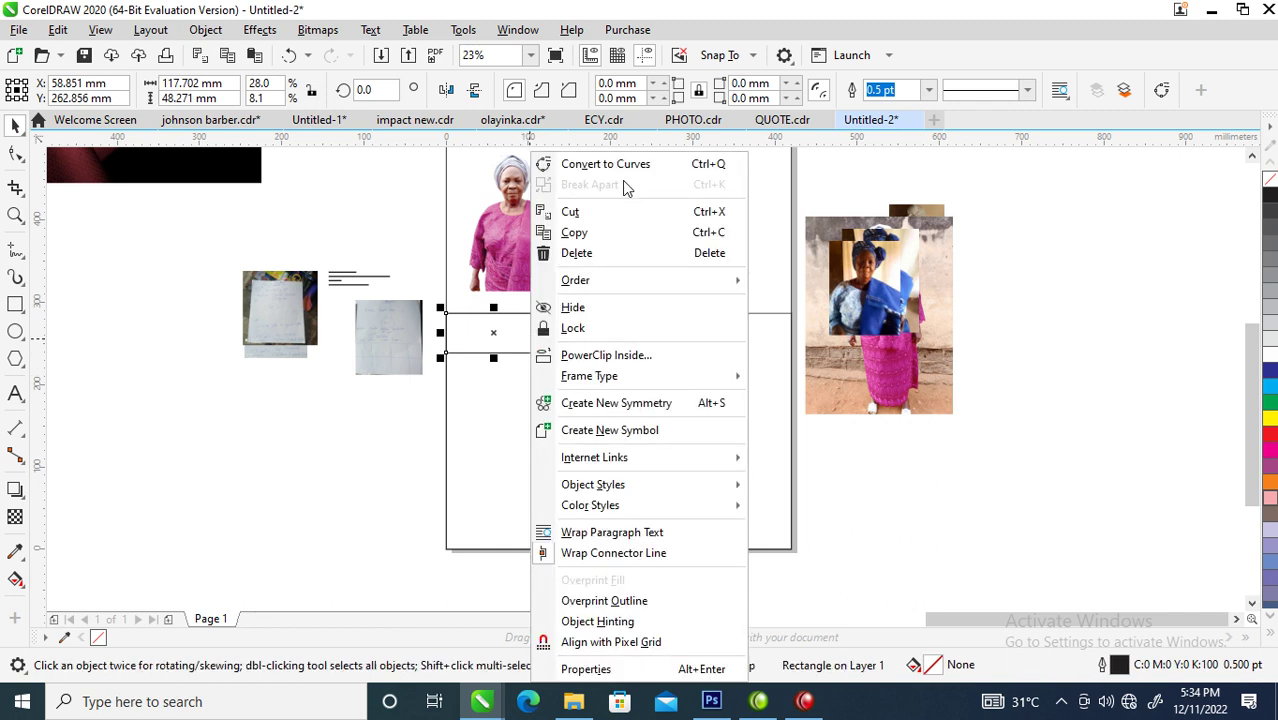
pyautogui.press('Escape')
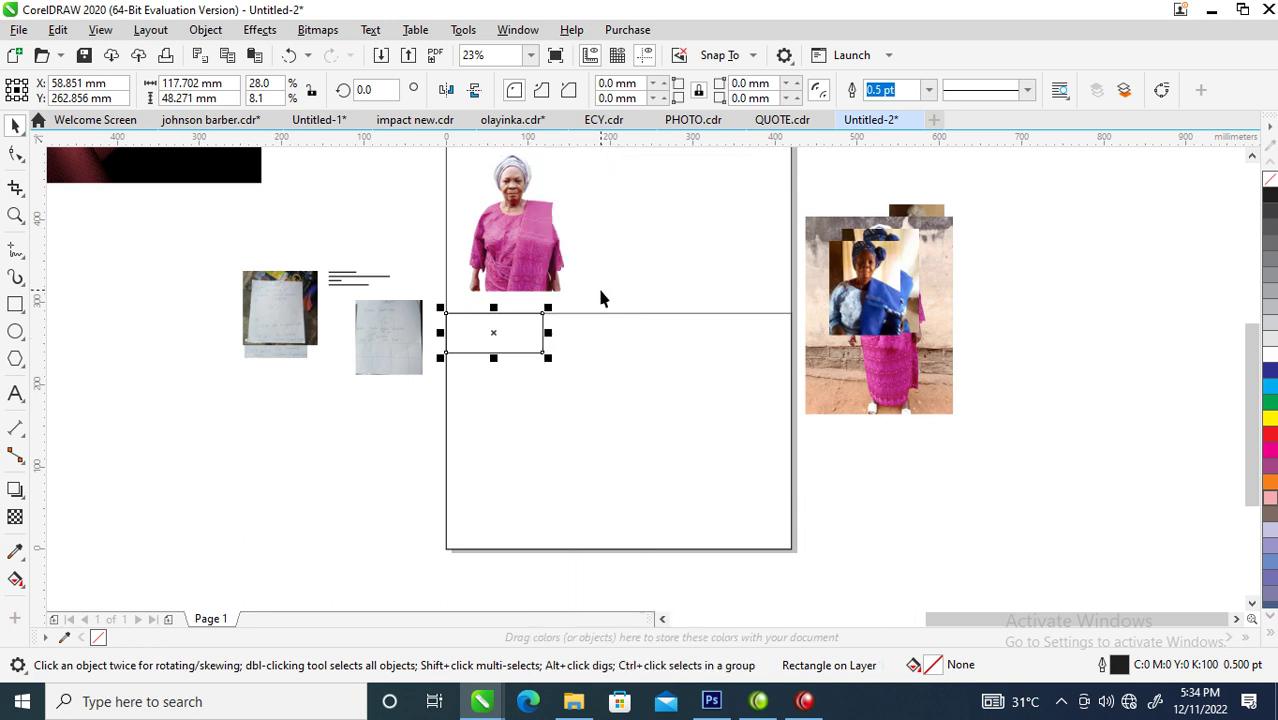
pyautogui.hotkey('ctrl', 'q')
pyautogui.press('F10')
pyautogui.moveTo(544, 355); pyautogui.dragTo(523, 357)
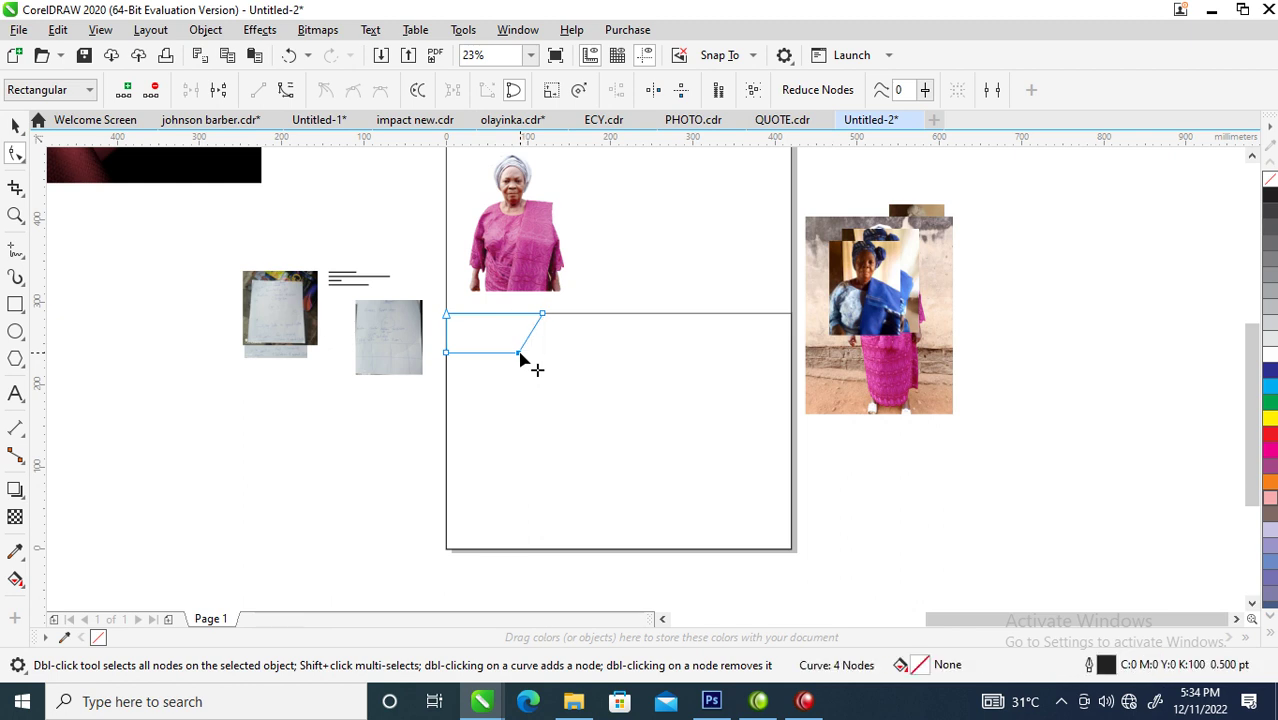
pyautogui.press('space')
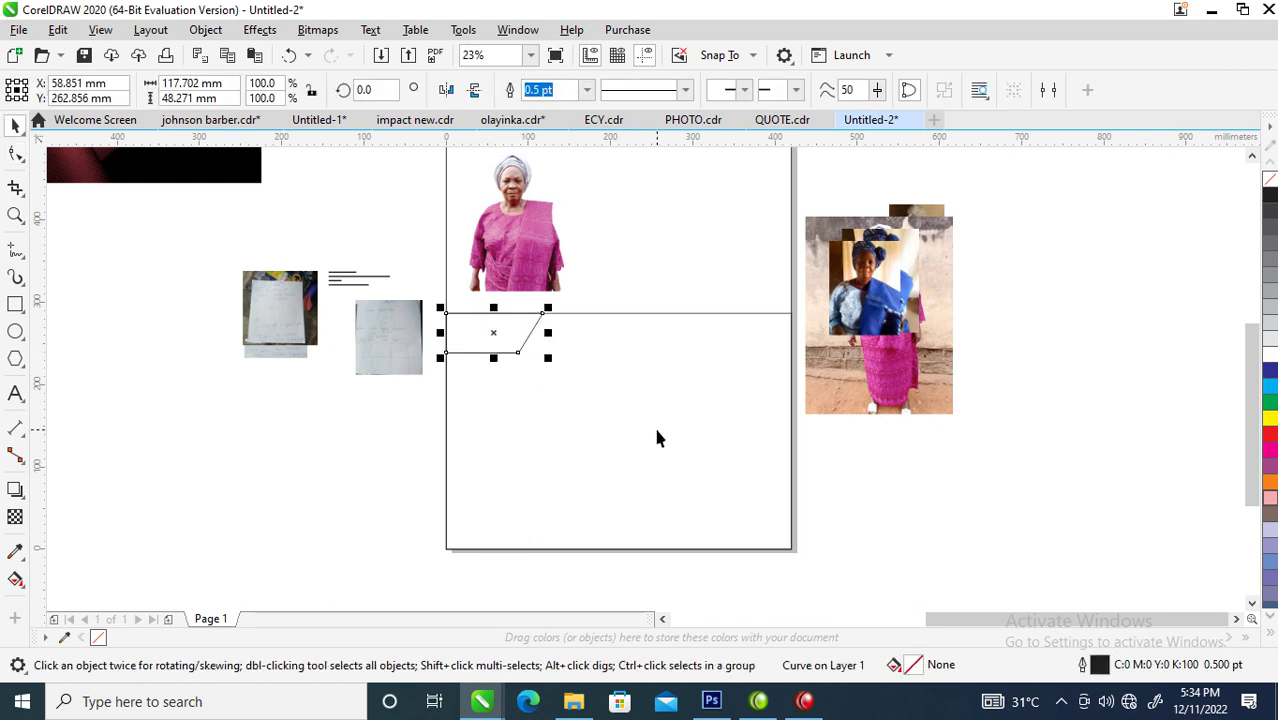
# - Fill the slanted shape with the red #E55463 sampled from the satin fabric image and remove its outline
pyautogui.scroll(-5, 656, 437)
pyautogui.press('z')
pyautogui.moveTo(423, 309); pyautogui.dragTo(765, 468)
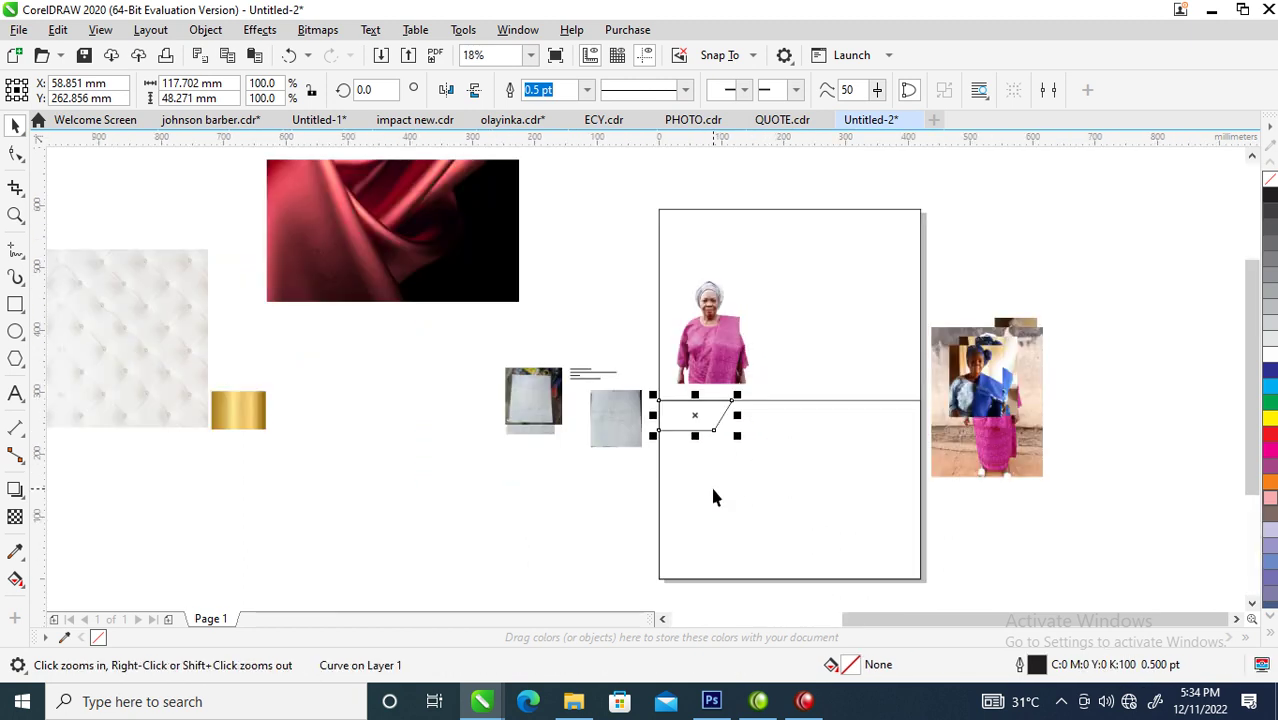
pyautogui.click(16, 552)
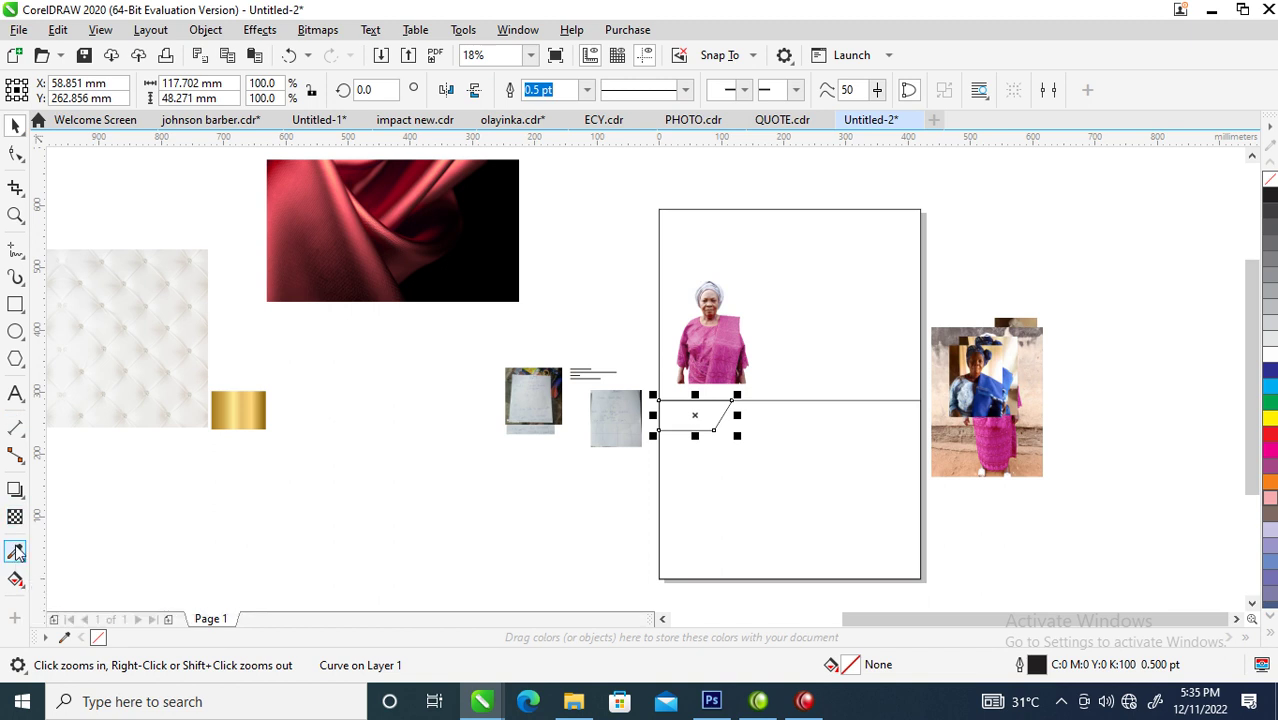
pyautogui.click(352, 206)
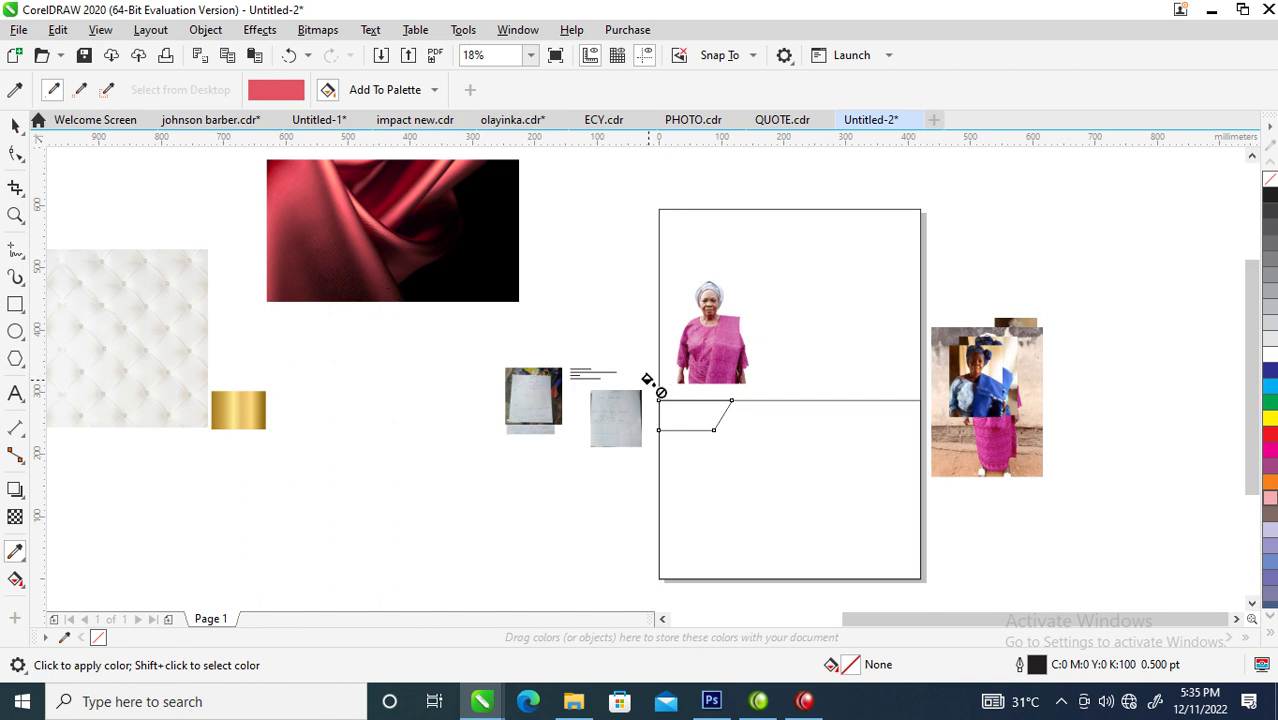
pyautogui.click(683, 413)
pyautogui.press('space')
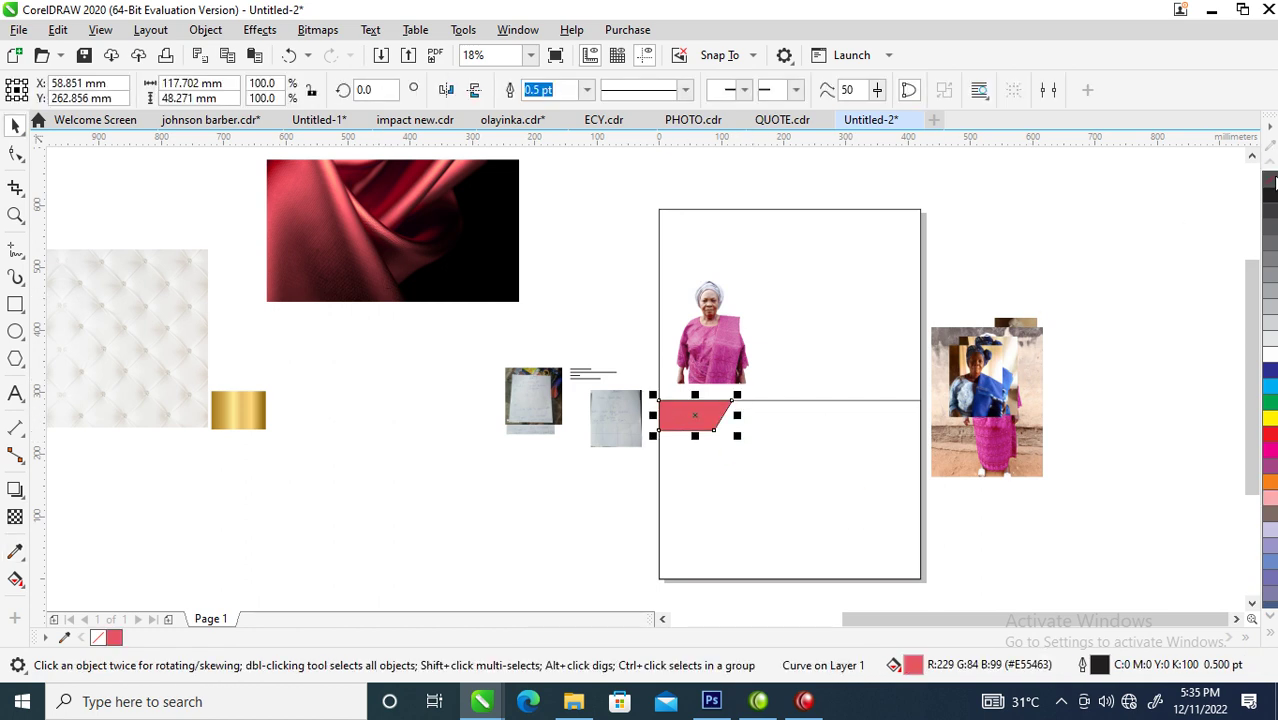
pyautogui.rightClick(1272, 180)
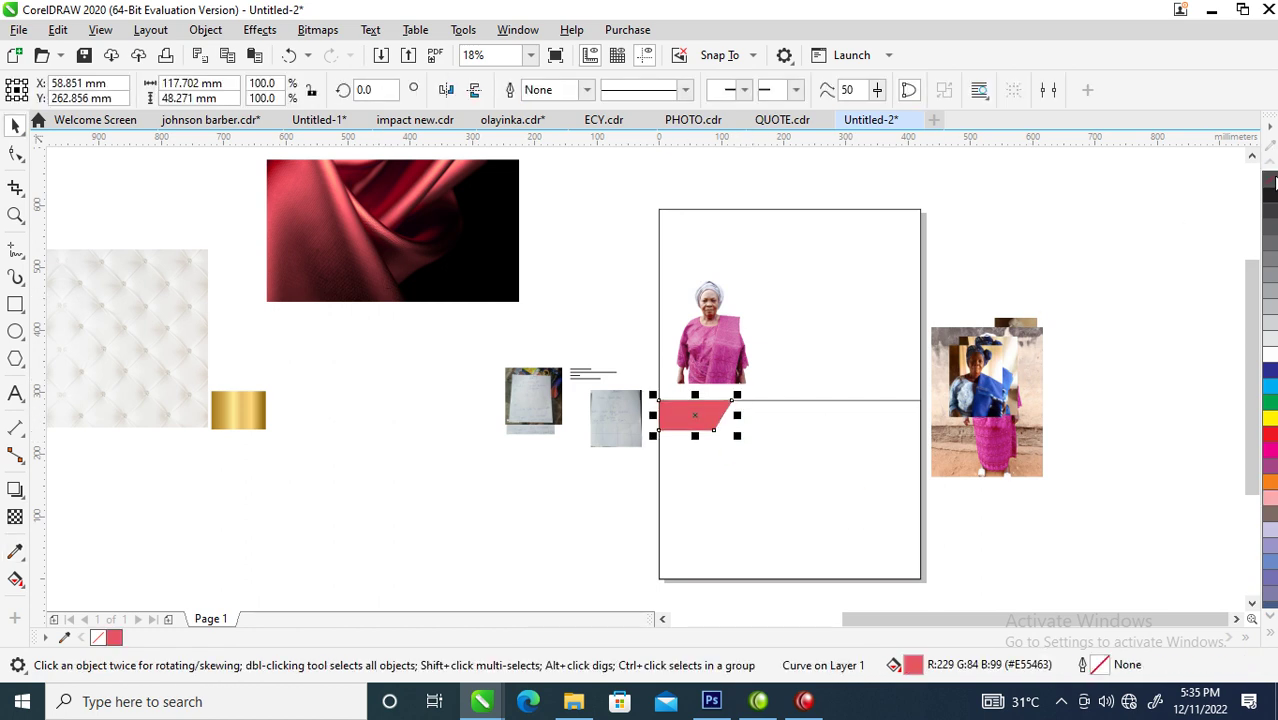
# - Remove the lower panel's outline and fill it with the same red, #E55463
pyautogui.click(817, 442)
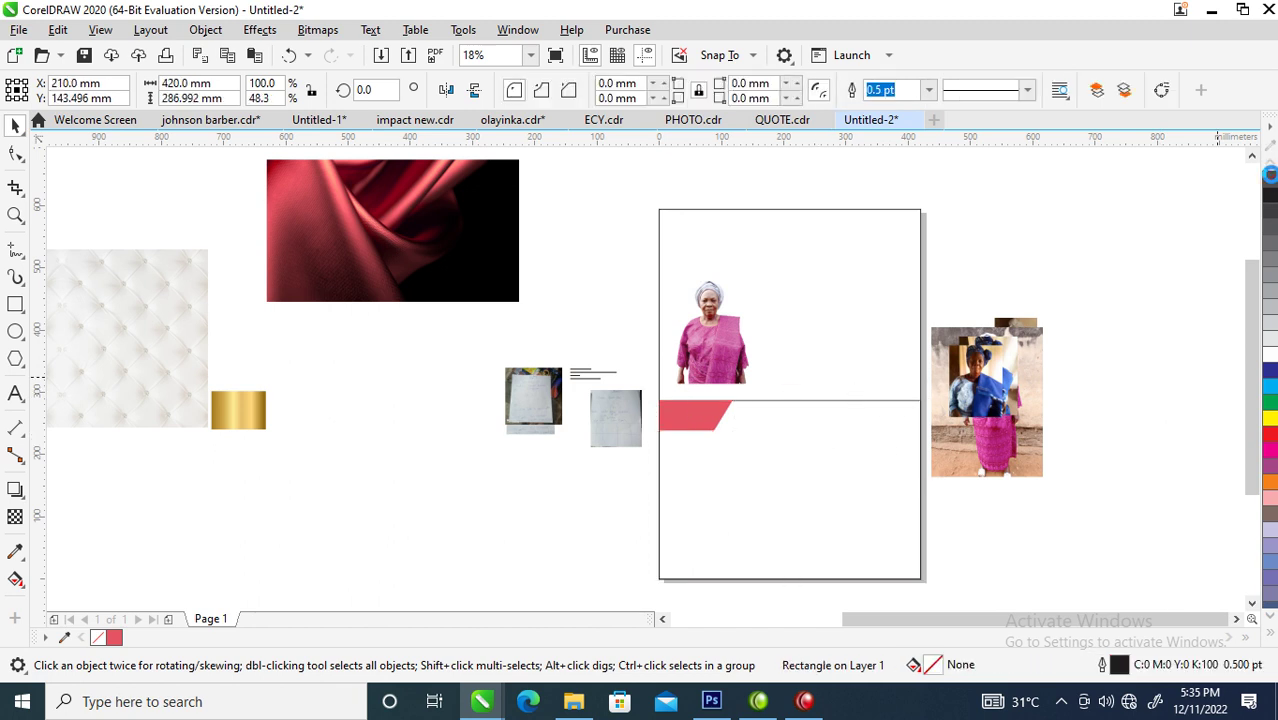
pyautogui.rightClick(1272, 180)
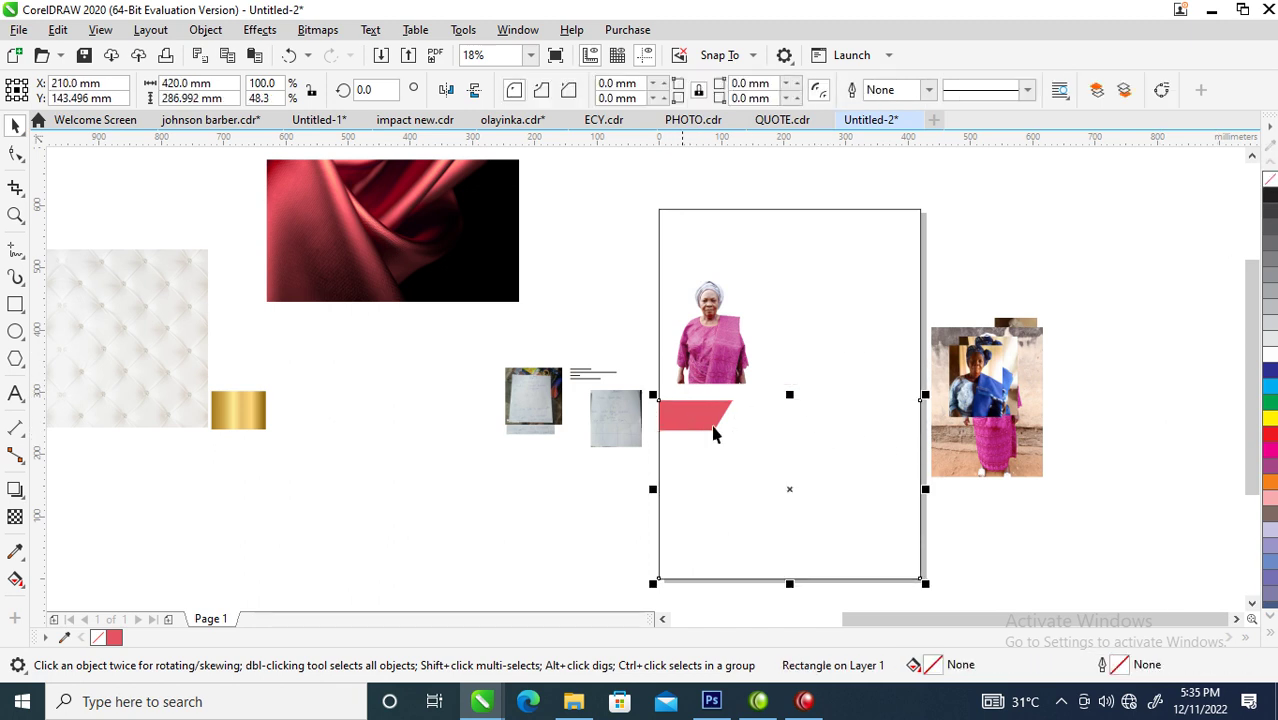
pyautogui.click(113, 637)
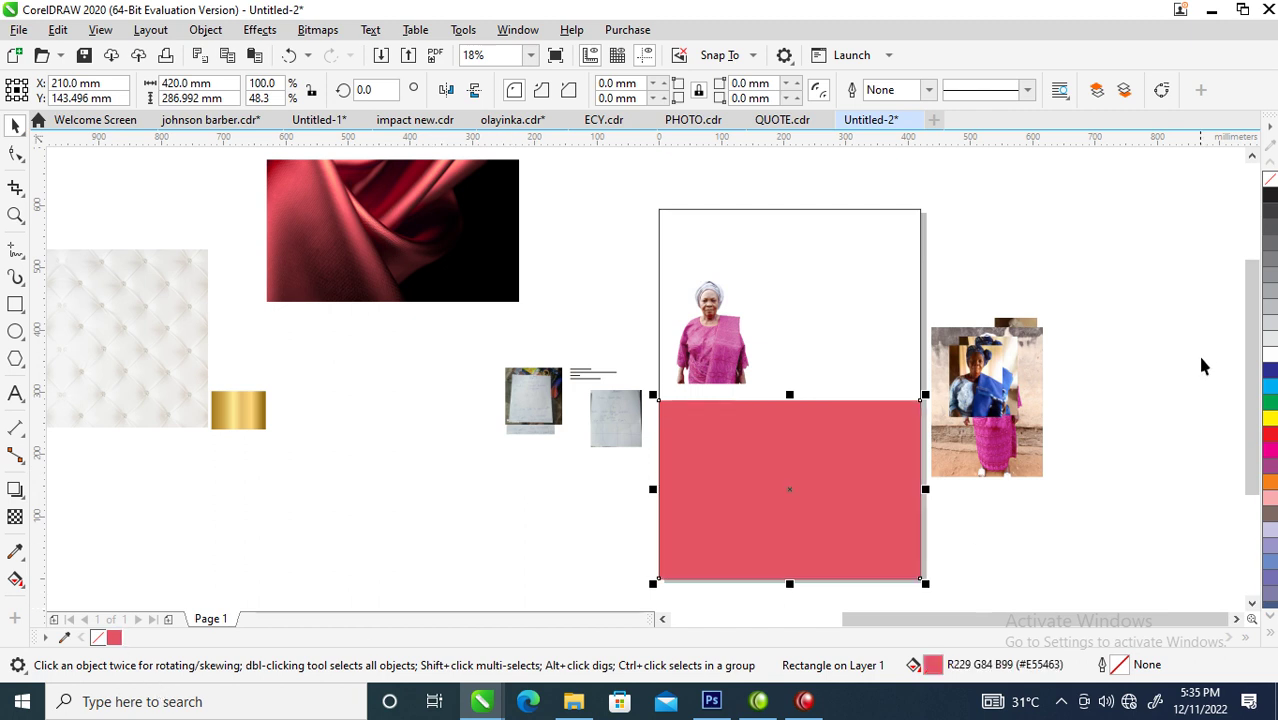
# - Mix white repeatedly into the lower panel's red fill to lighten it to pale pink R250 G218 B222
pyautogui.keyDown('ctrl'); pyautogui.click(1270, 357); pyautogui.keyUp('ctrl')
pyautogui.keyDown('ctrl'); pyautogui.click(1270, 357); pyautogui.keyUp('ctrl')
pyautogui.keyDown('ctrl'); pyautogui.click(1270, 357); pyautogui.keyUp('ctrl')
pyautogui.keyDown('ctrl'); pyautogui.click(1270, 357); pyautogui.keyUp('ctrl')
pyautogui.keyDown('ctrl'); pyautogui.click(1270, 357); pyautogui.keyUp('ctrl')
pyautogui.keyDown('ctrl'); pyautogui.click(1270, 357); pyautogui.keyUp('ctrl')
pyautogui.keyDown('ctrl'); pyautogui.click(1270, 357); pyautogui.keyUp('ctrl')
pyautogui.keyDown('ctrl'); pyautogui.click(1270, 357); pyautogui.keyUp('ctrl')
pyautogui.keyDown('ctrl'); pyautogui.click(1270, 357); pyautogui.keyUp('ctrl')
pyautogui.keyDown('ctrl'); pyautogui.click(1270, 357); pyautogui.keyUp('ctrl')
pyautogui.keyDown('ctrl'); pyautogui.click(1270, 357); pyautogui.keyUp('ctrl')
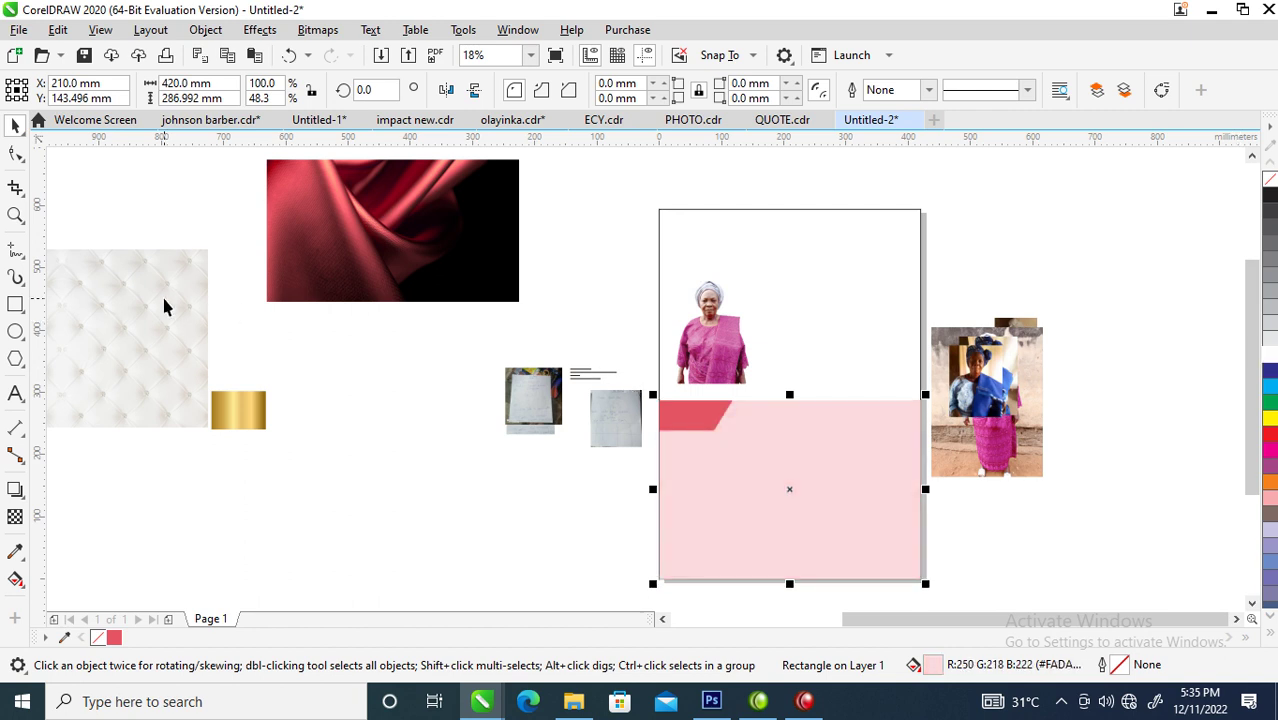
# - Shift the quilted texture down beside the gold swatch and move the pearl-and-ribbon background to the empty area right of the photos
pyautogui.moveTo(167, 315); pyautogui.dragTo(249, 433)
pyautogui.scroll(-3, 243, 410)
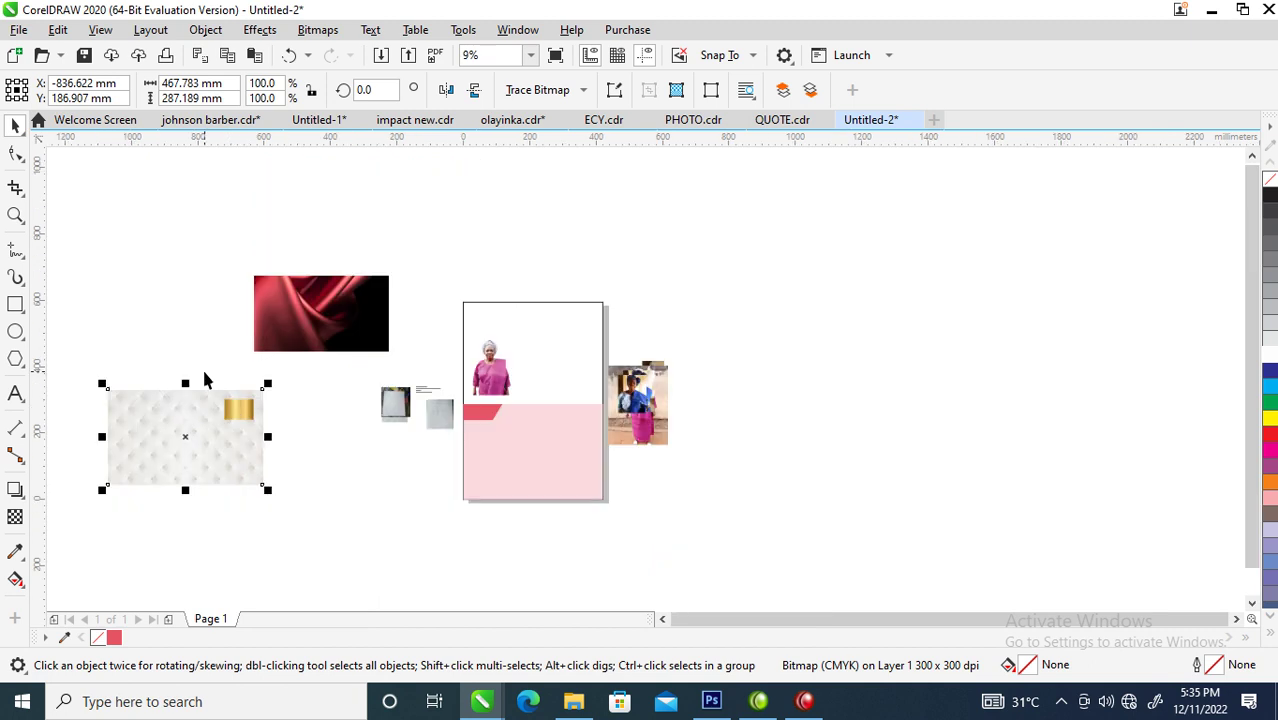
pyautogui.moveTo(91, 307); pyautogui.dragTo(481, 319)
pyautogui.moveTo(242, 283); pyautogui.dragTo(682, 470)
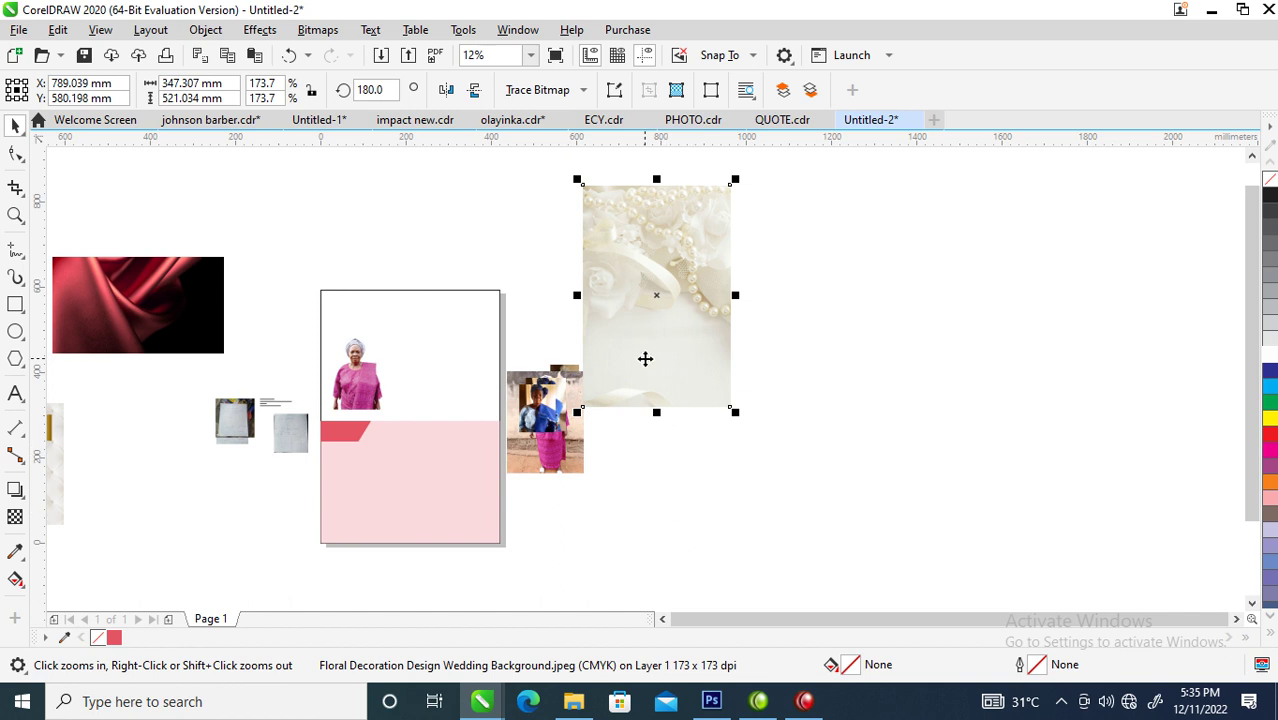
pyautogui.moveTo(710, 254); pyautogui.dragTo(788, 362)
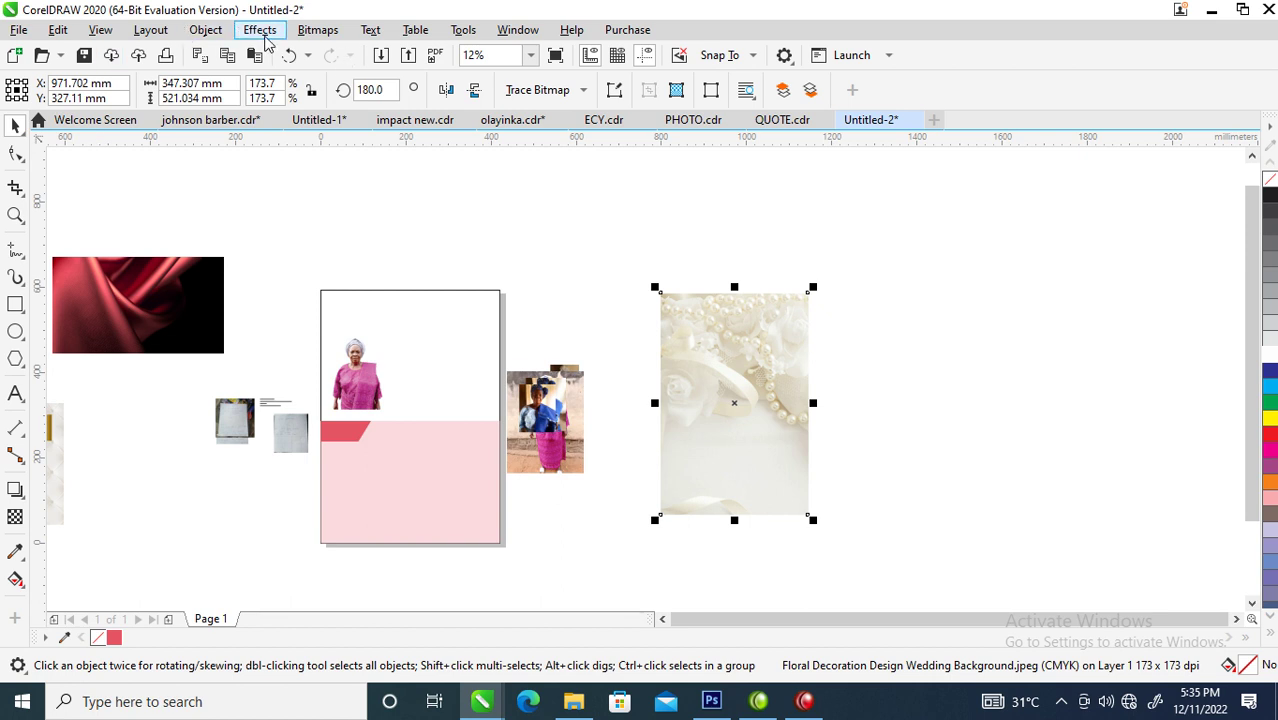
# - Try to PowerClip the pearl-and-ribbon background into the unfilled page-sized rectangle, and dismiss the retry
pyautogui.click(205, 30)
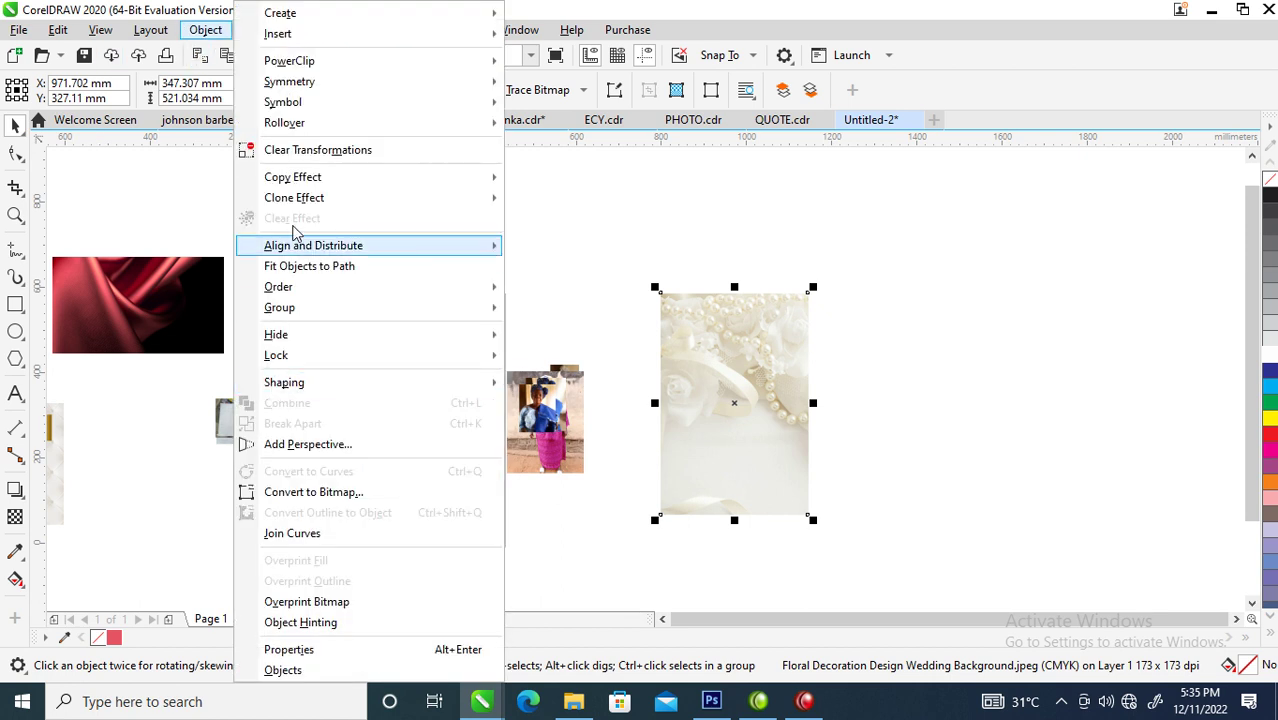
pyautogui.moveTo(336, 70)
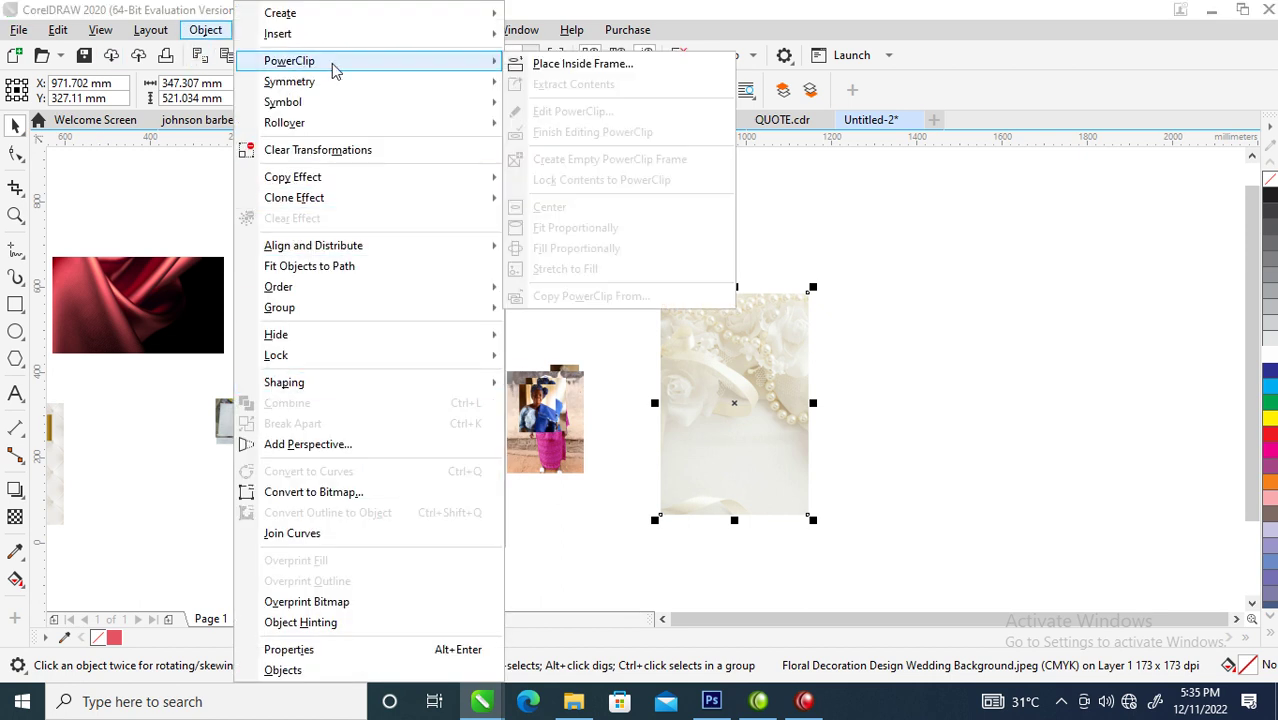
pyautogui.click(580, 64)
pyautogui.click(378, 346)
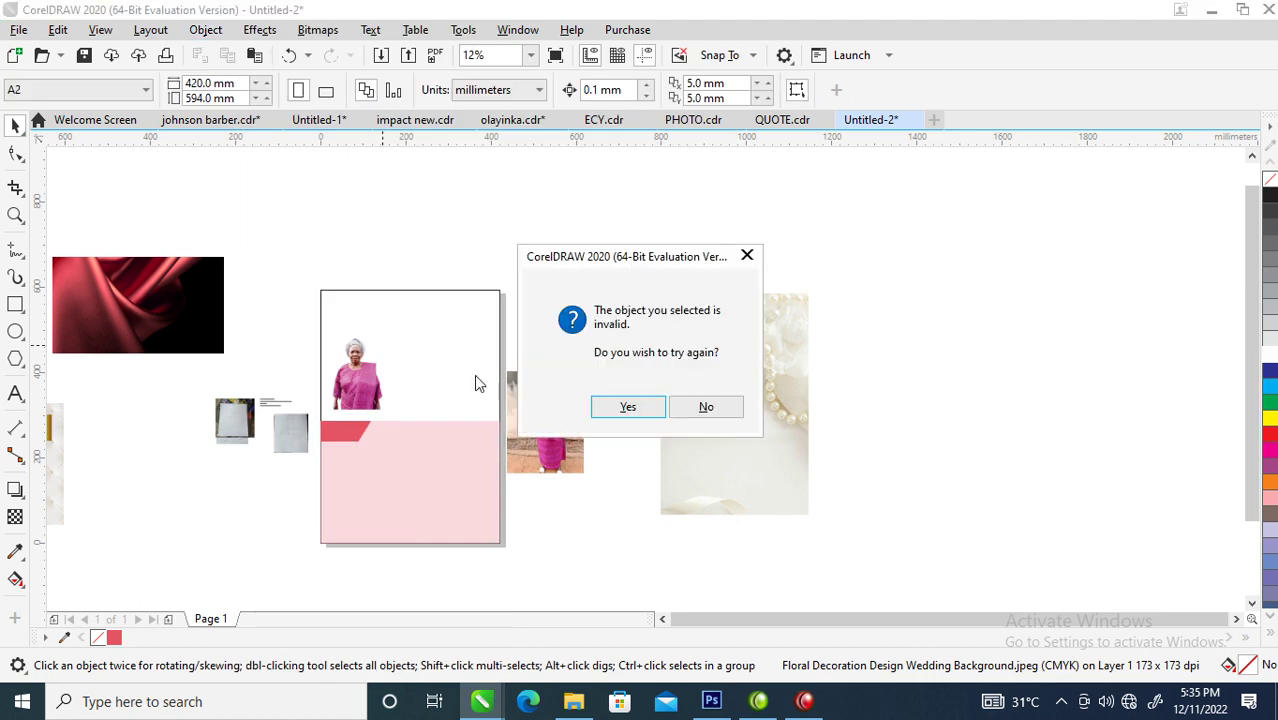
pyautogui.click(749, 257)
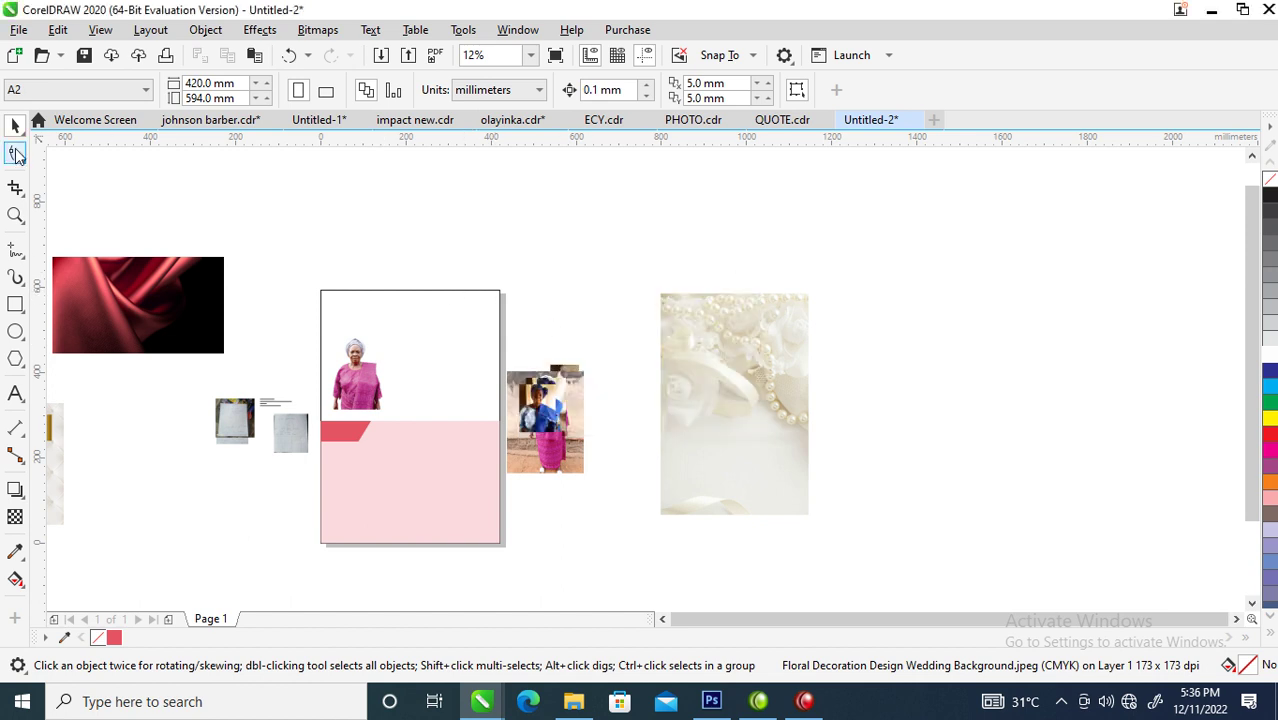
pyautogui.click(487, 303)
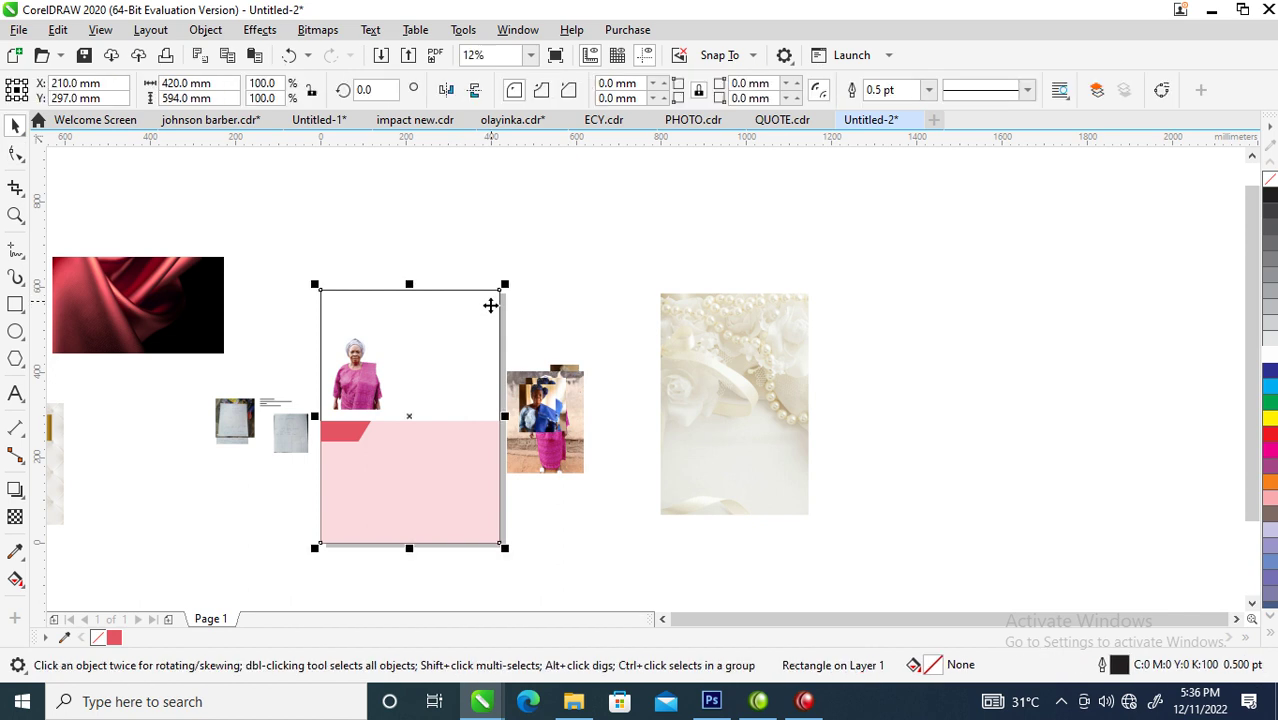
pyautogui.moveTo(488, 317); pyautogui.dragTo(487, 323)
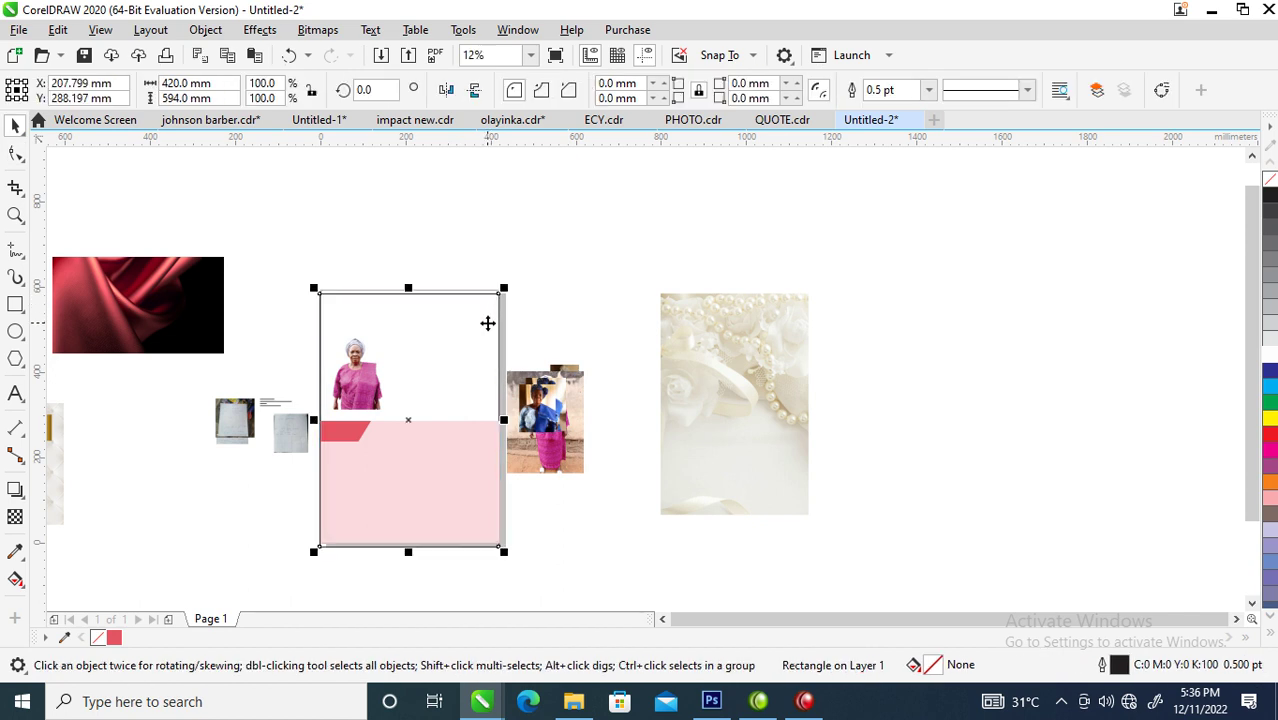
pyautogui.click(742, 337)
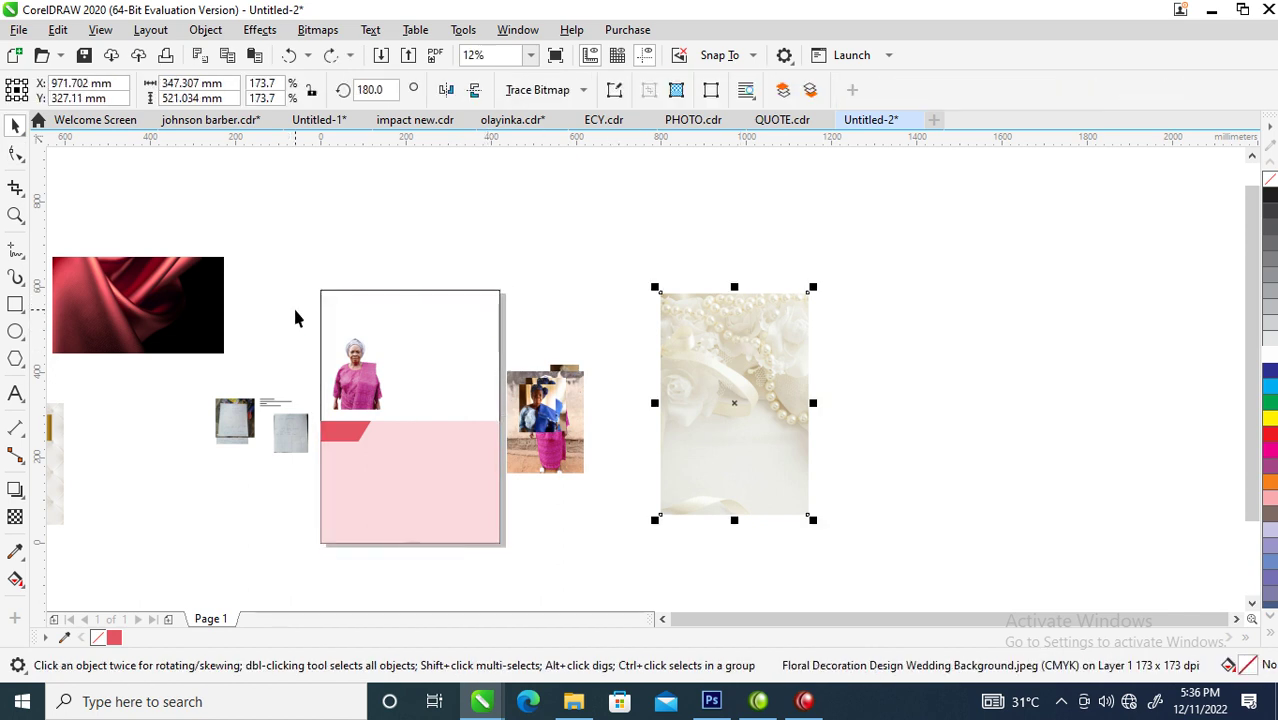
# - Fill the page-sized rectangle with white and PowerClip the pearl-and-ribbon background inside it
pyautogui.click(374, 300)
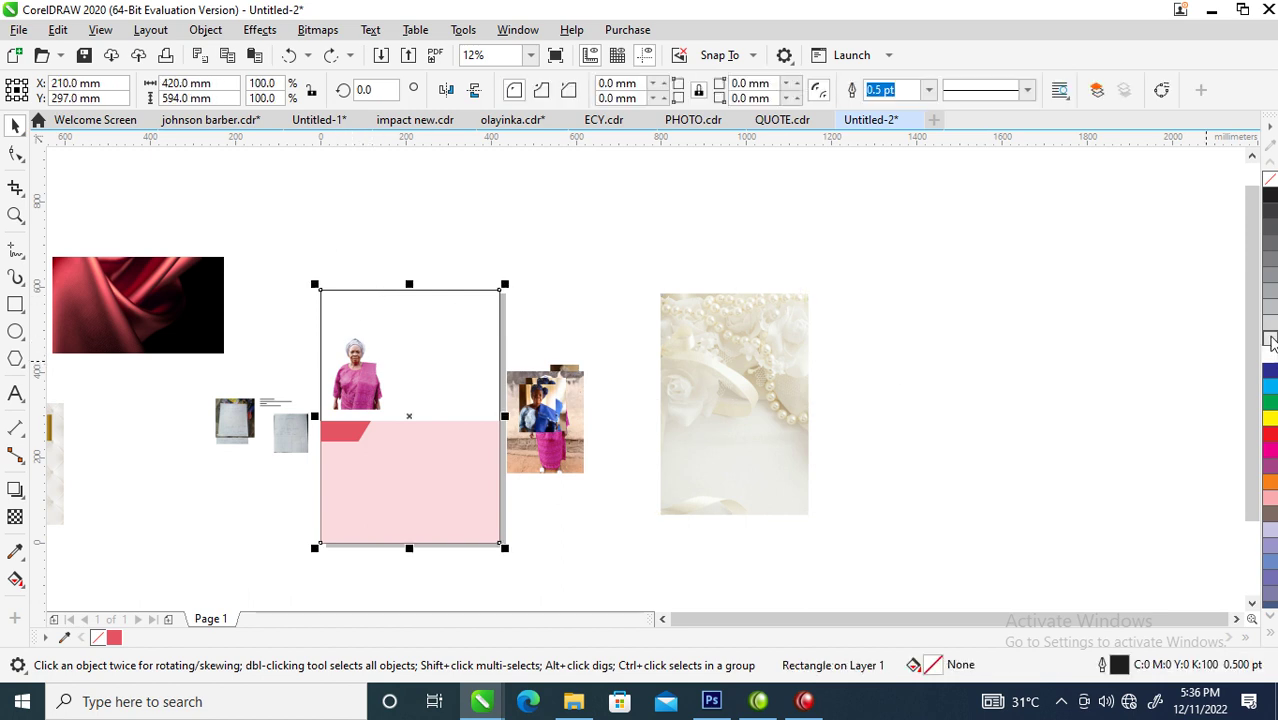
pyautogui.click(727, 319)
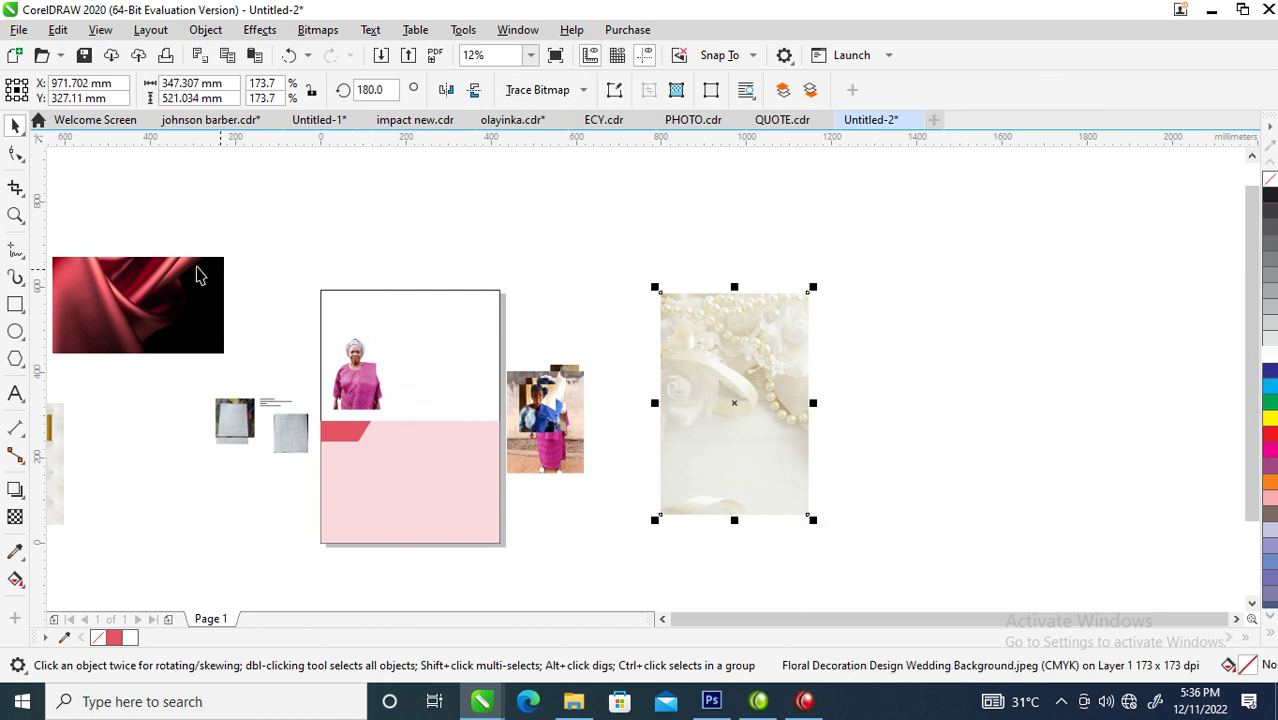
pyautogui.click(213, 32)
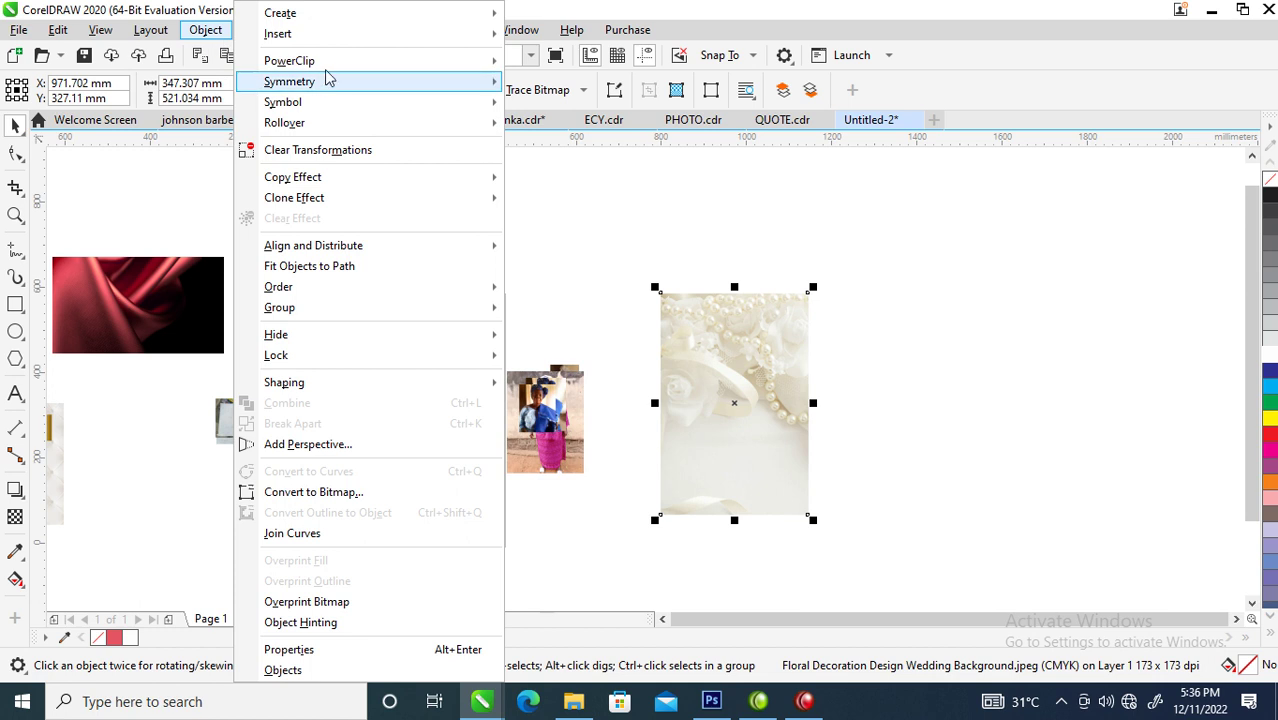
pyautogui.moveTo(320, 66)
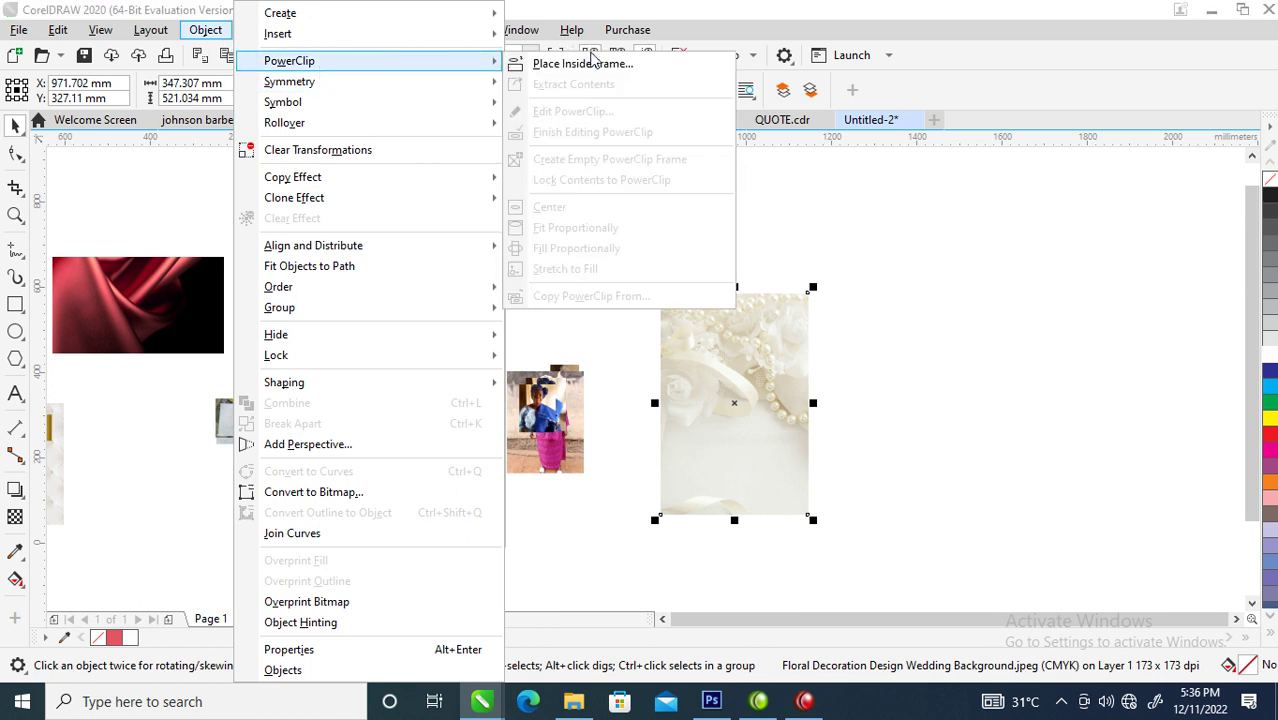
pyautogui.click(592, 63)
pyautogui.click(441, 313)
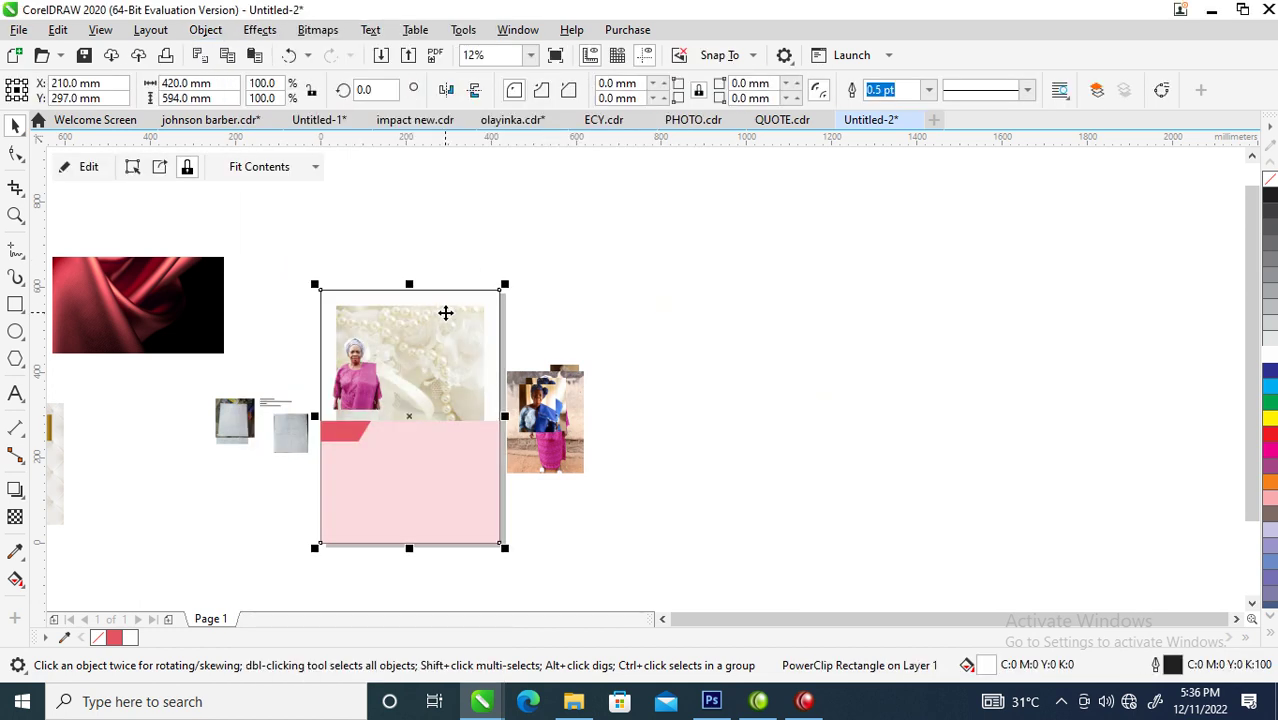
# - Enlarge the clipped background image to about 610 × 916 mm and reposition it to cover the whole area above the pink panel
pyautogui.press('z')
pyautogui.moveTo(257, 248); pyautogui.dragTo(608, 582)
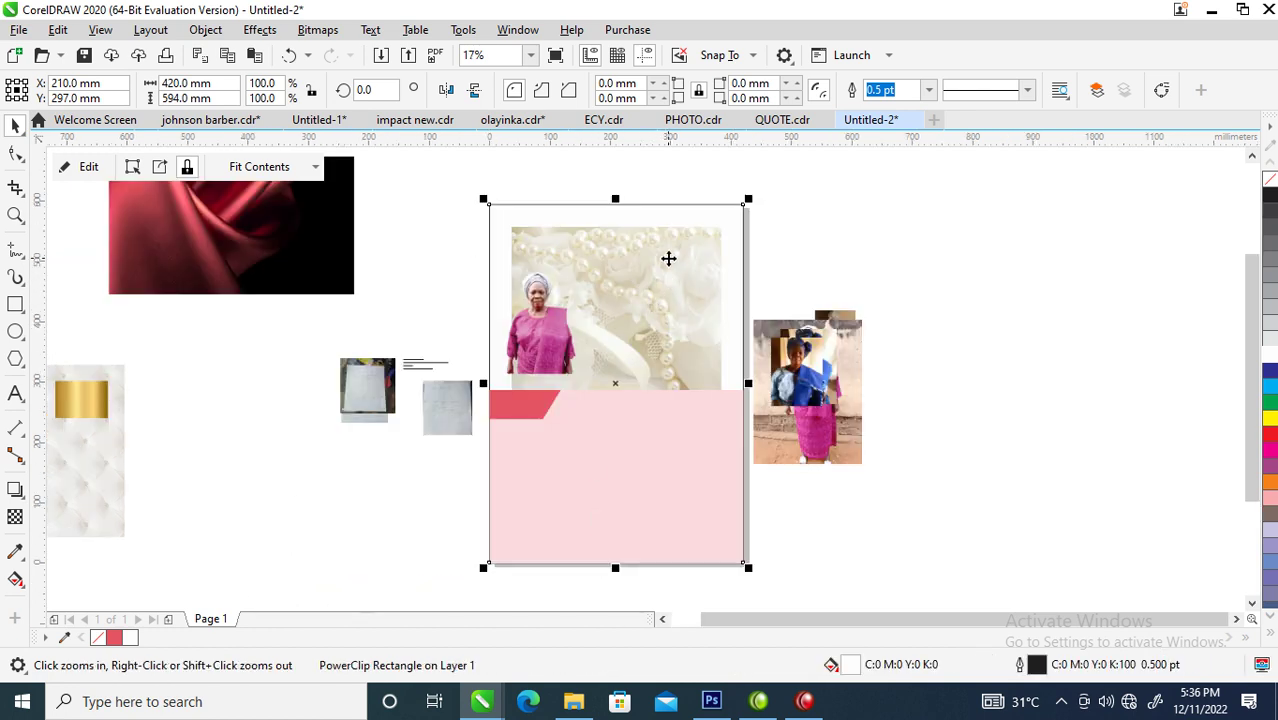
pyautogui.keyDown('ctrl'); pyautogui.click(664, 256); pyautogui.keyUp('ctrl')
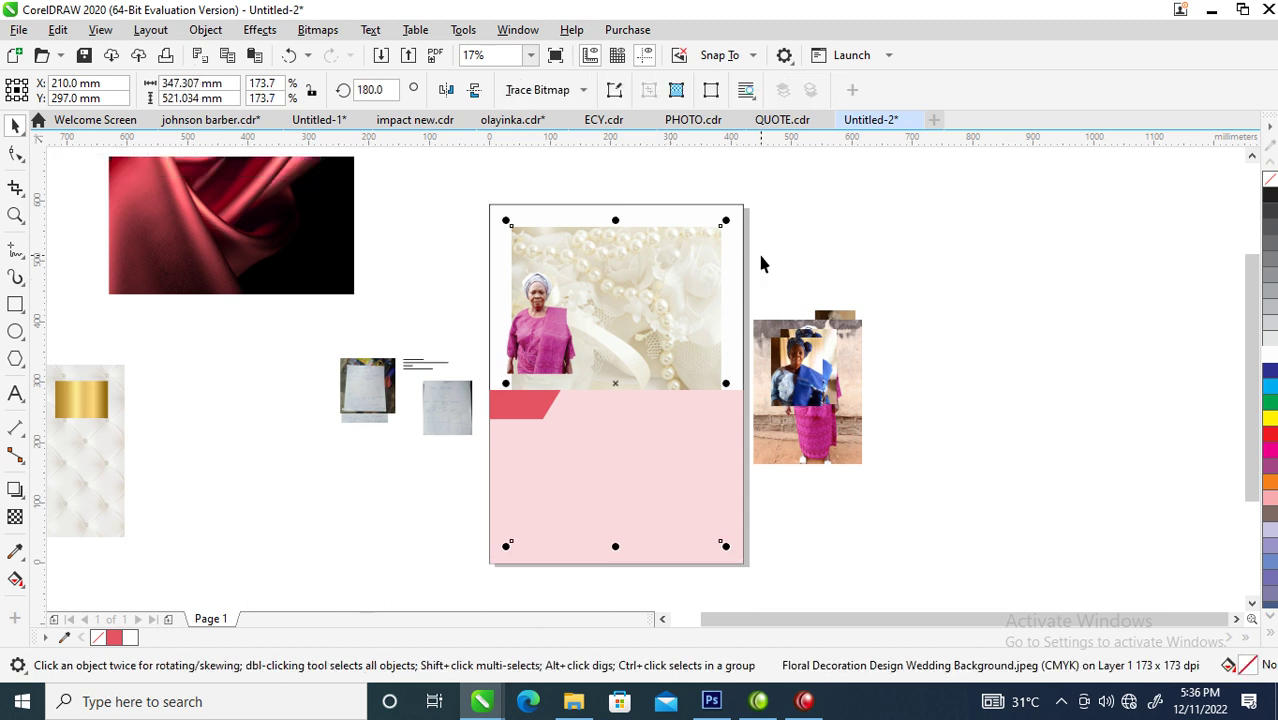
pyautogui.moveTo(733, 218); pyautogui.dragTo(852, 212)
pyautogui.moveTo(719, 408); pyautogui.dragTo(703, 442)
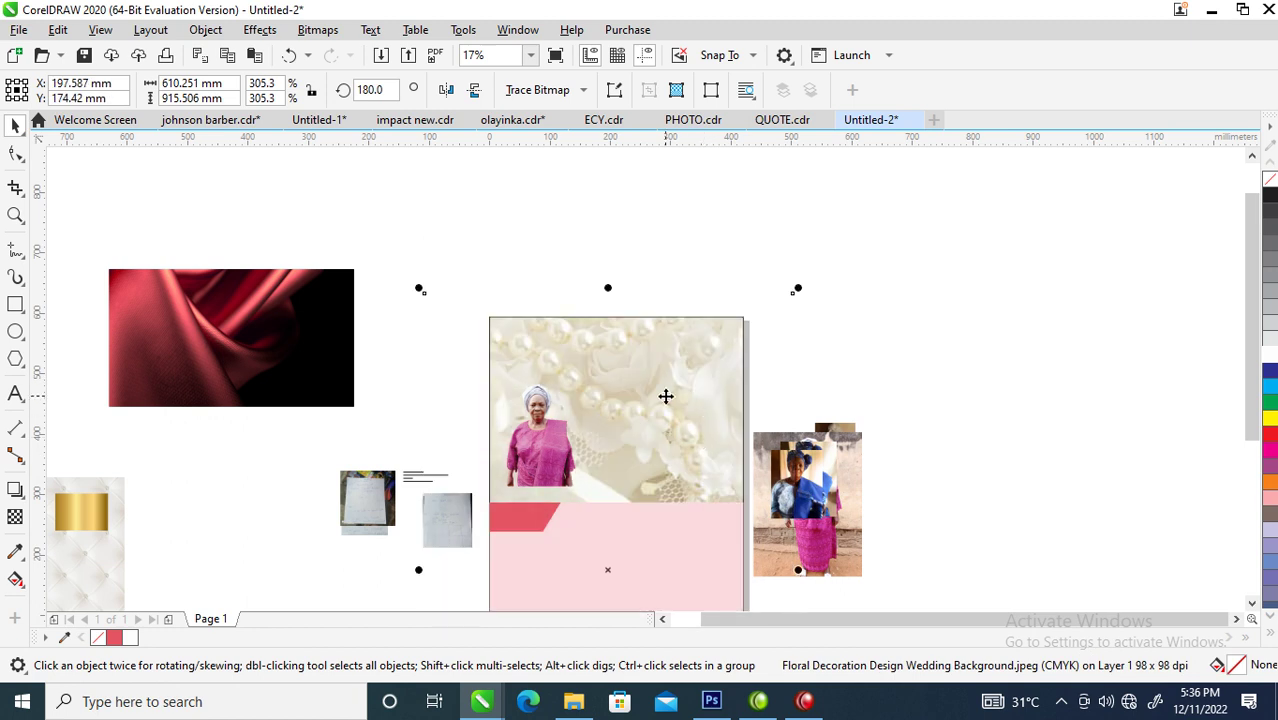
# - Enlarge the woman's cut-out portrait to about 244 × 355 mm and place it so its lower part sits behind the pink panel
pyautogui.scroll(-4, 665, 397)
pyautogui.press('z')
pyautogui.scroll(4, 646, 414)
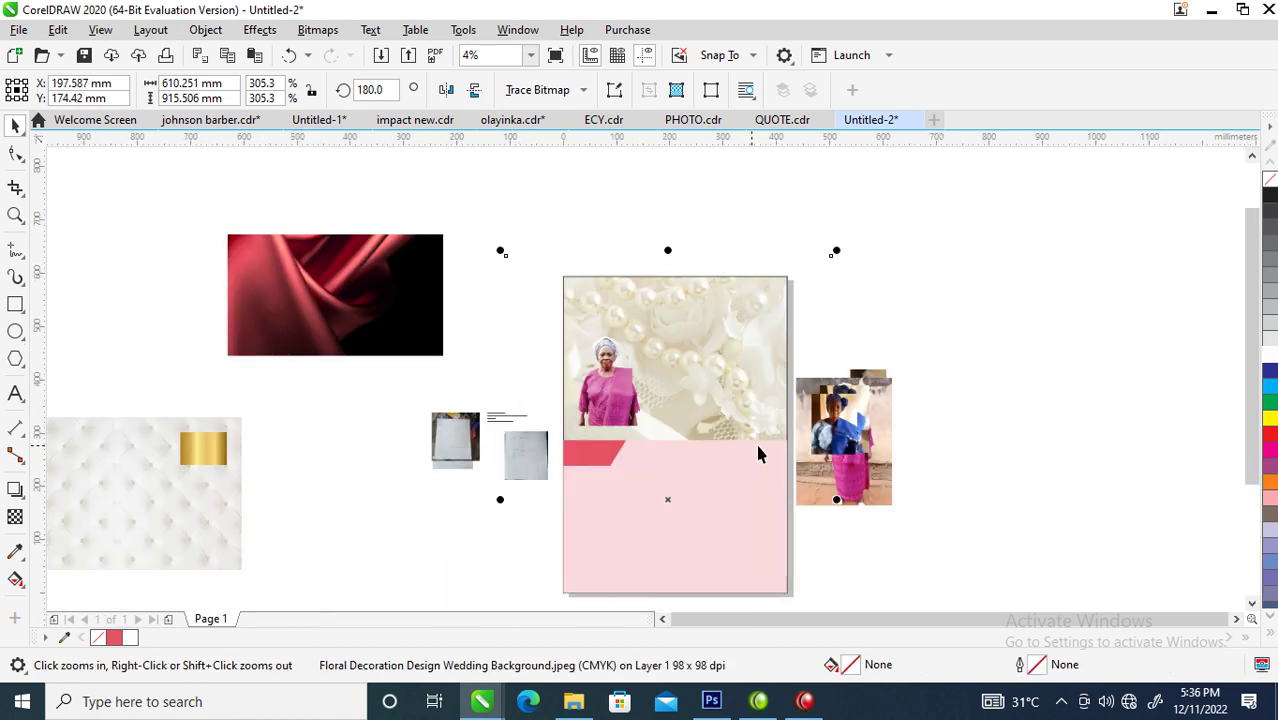
pyautogui.press('space')
pyautogui.click(607, 382)
pyautogui.moveTo(620, 413); pyautogui.dragTo(620, 416)
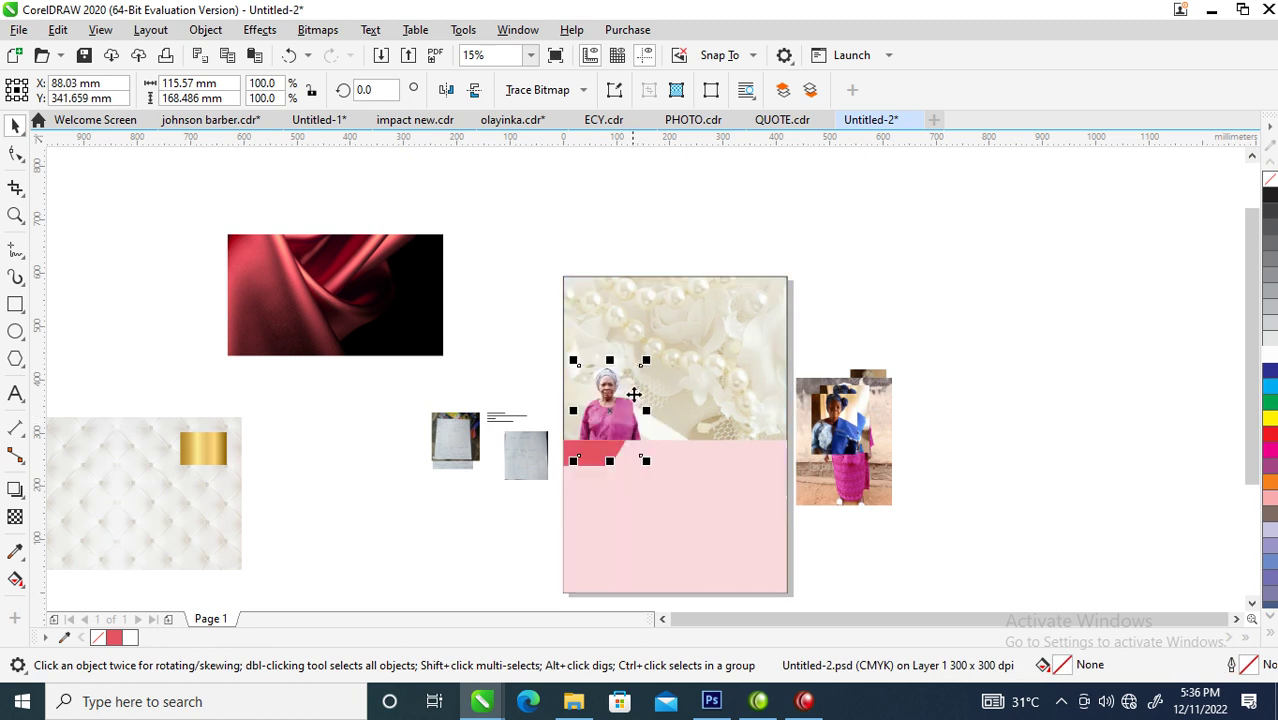
pyautogui.moveTo(693, 292); pyautogui.dragTo(685, 312)
pyautogui.moveTo(622, 385); pyautogui.dragTo(648, 388)
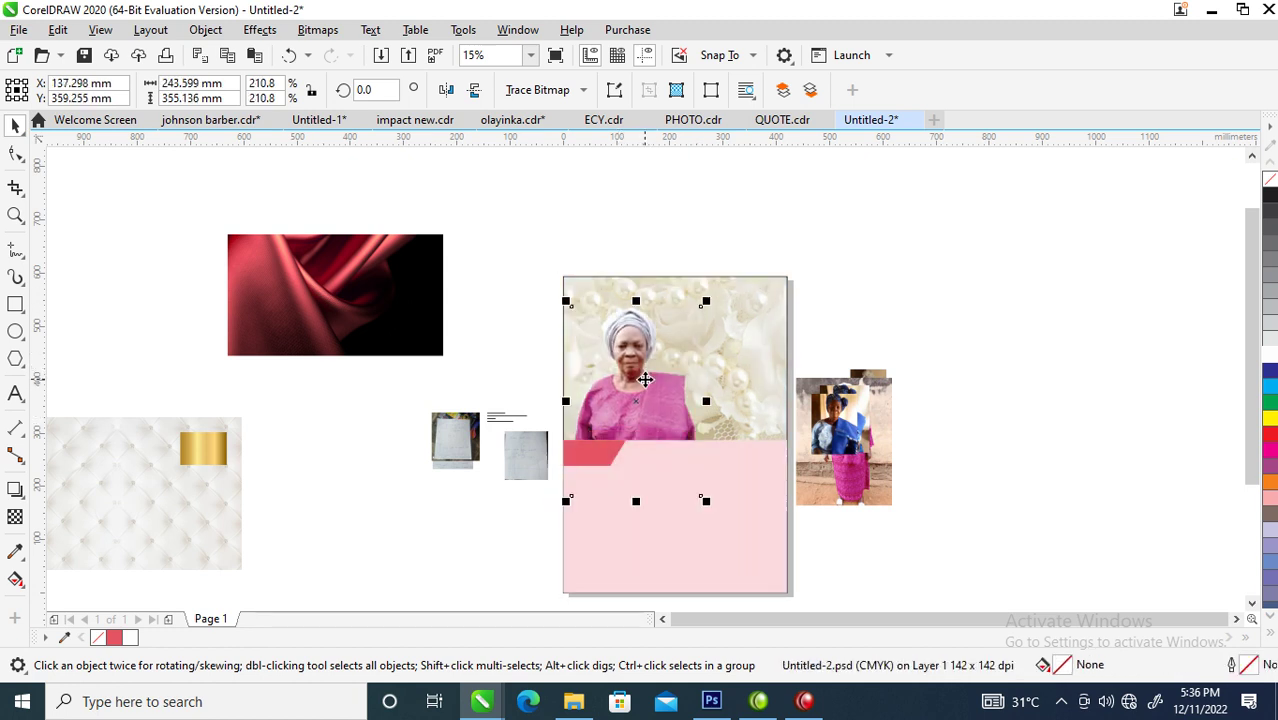
# - Move the red satin fabric image so it sits against the upper side of the page
pyautogui.moveTo(380, 307); pyautogui.dragTo(504, 359)
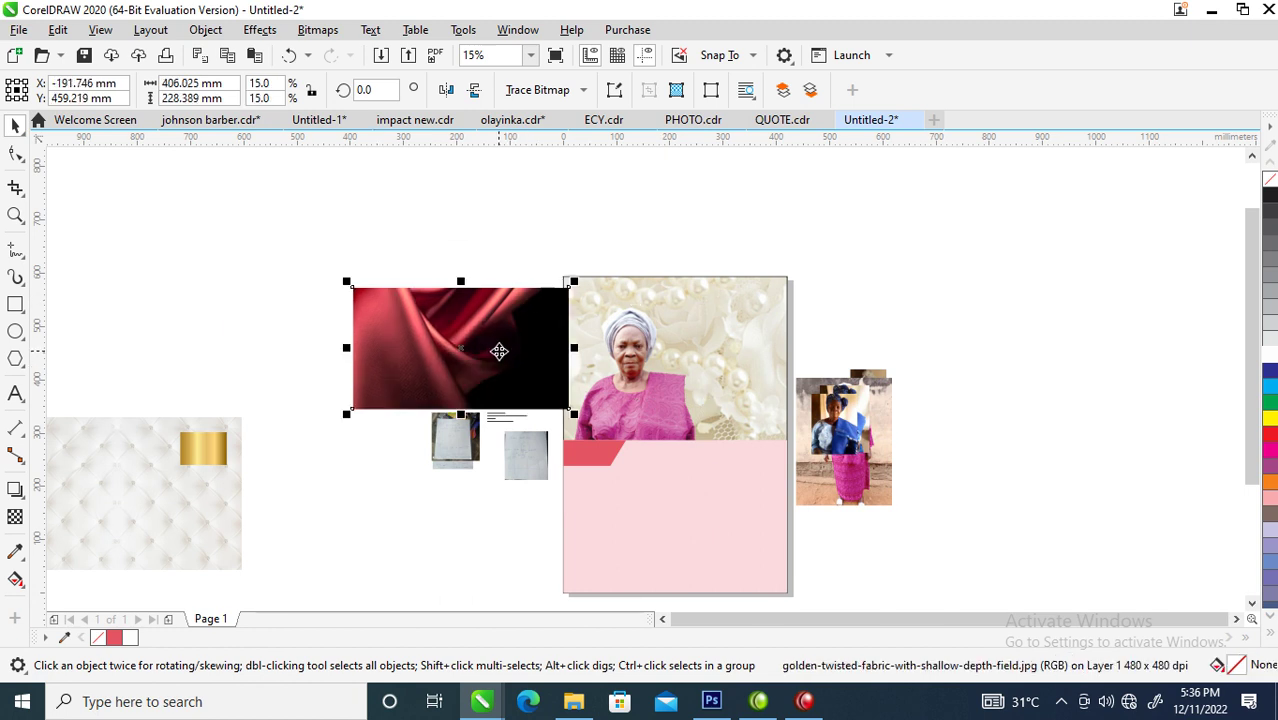
pyautogui.press('z')
pyautogui.moveTo(192, 226); pyautogui.dragTo(925, 466)
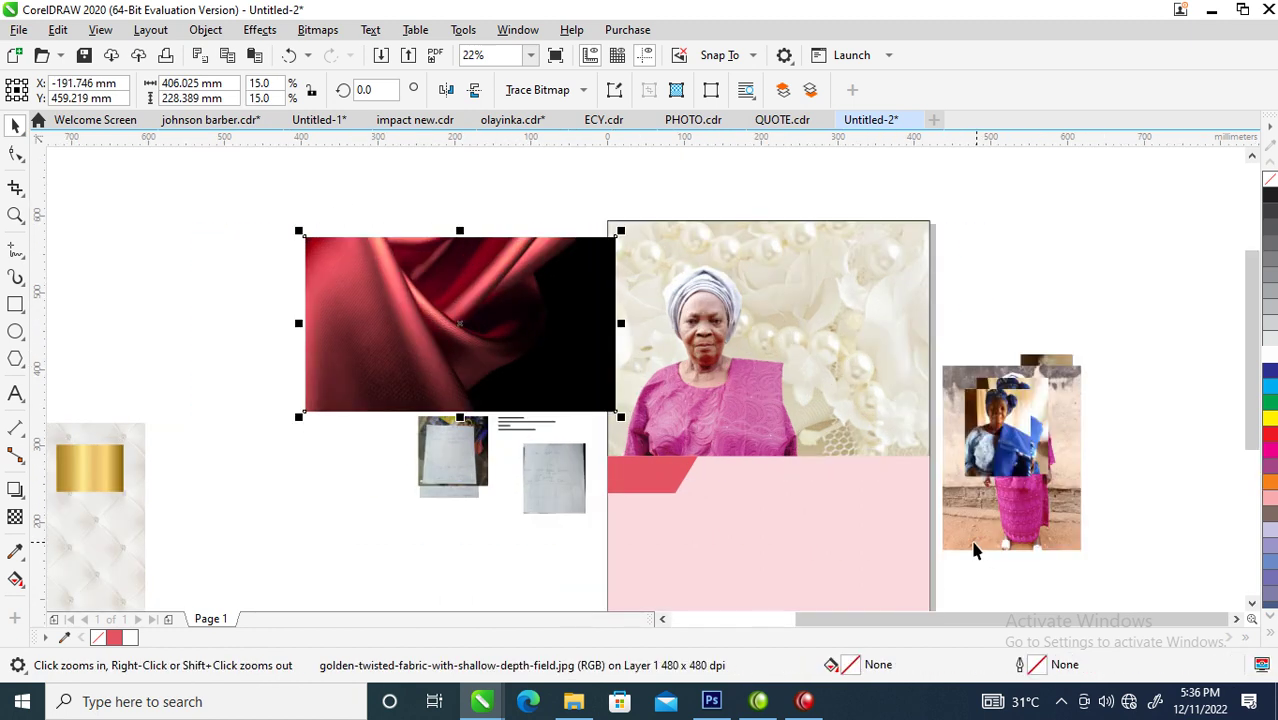
# - Draw a polygon about 254 × 241 mm over the upper page beside the portrait and give it 6 sides
pyautogui.click(15, 333)
pyautogui.click(16, 360)
pyautogui.moveTo(705, 262); pyautogui.dragTo(902, 401)
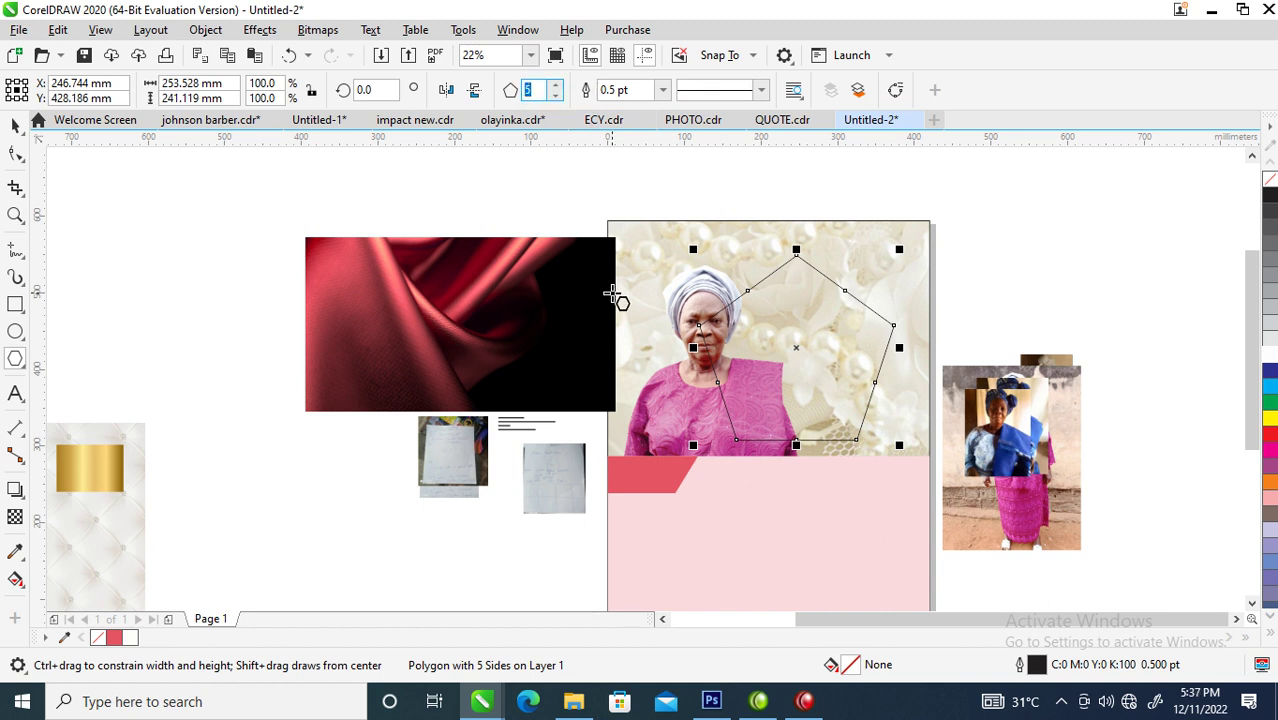
pyautogui.write('6')
pyautogui.press('Return')
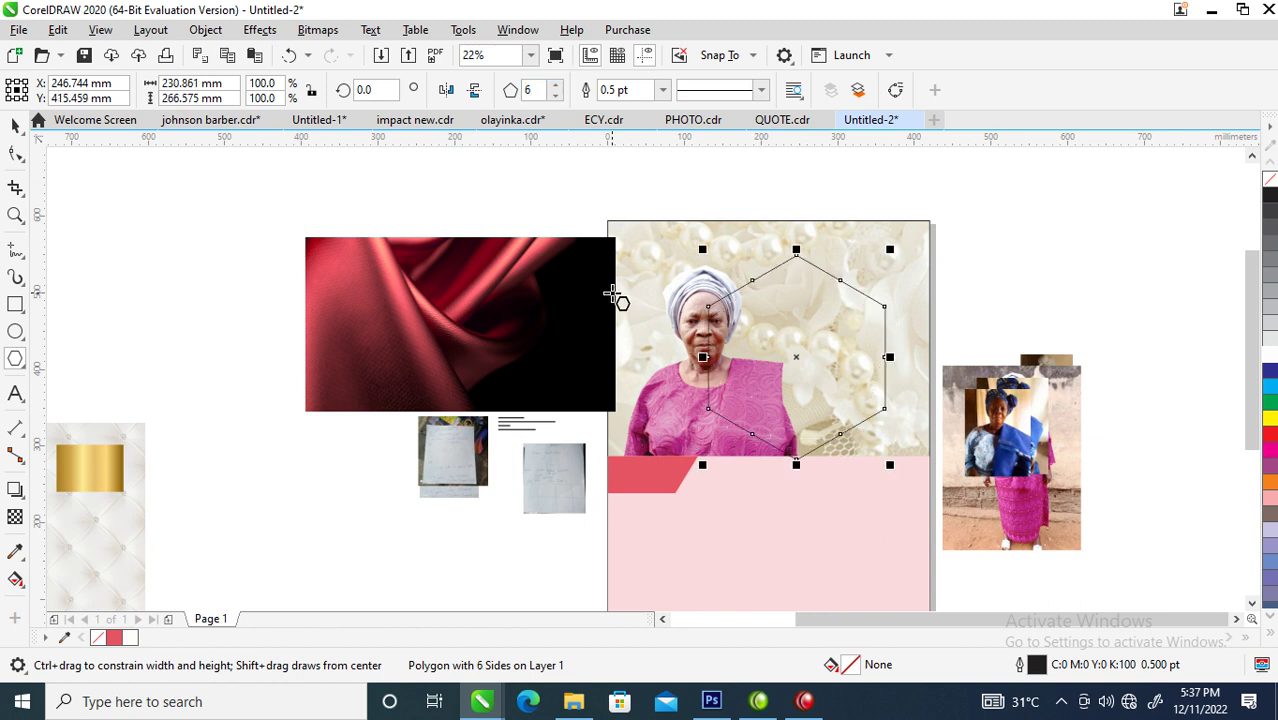
# - Flatten the hexagon to about 196 mm high and shift it slightly up beside the woman's head
pyautogui.press('space')
pyautogui.moveTo(796, 246); pyautogui.dragTo(804, 280)
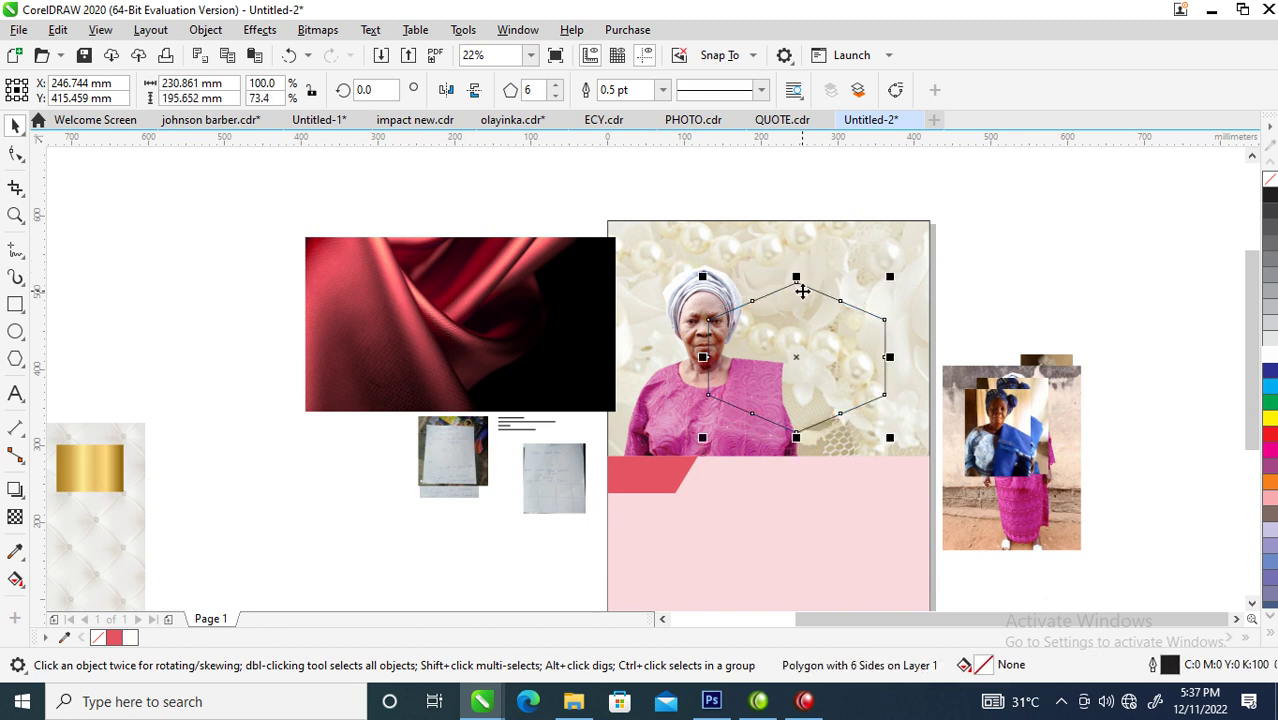
pyautogui.moveTo(821, 372); pyautogui.dragTo(808, 346)
# - PowerClip the satin fabric into the hexagon, enlarge it to about 497 × 279 mm and position it to fill the shape
pyautogui.moveTo(430, 295); pyautogui.dragTo(825, 300)
pyautogui.click(913, 355)
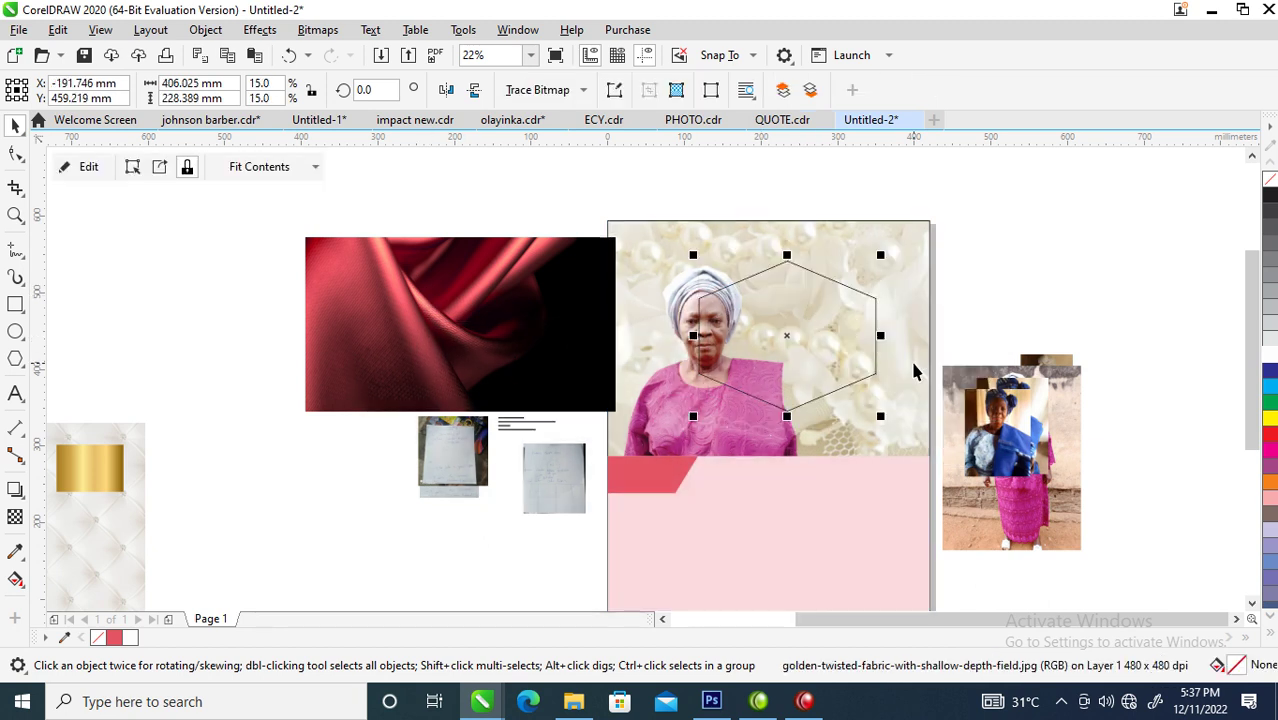
pyautogui.keyDown('ctrl'); pyautogui.click(832, 330); pyautogui.keyUp('ctrl')
pyautogui.moveTo(1009, 237); pyautogui.dragTo(1047, 220)
pyautogui.moveTo(787, 365); pyautogui.dragTo(715, 381)
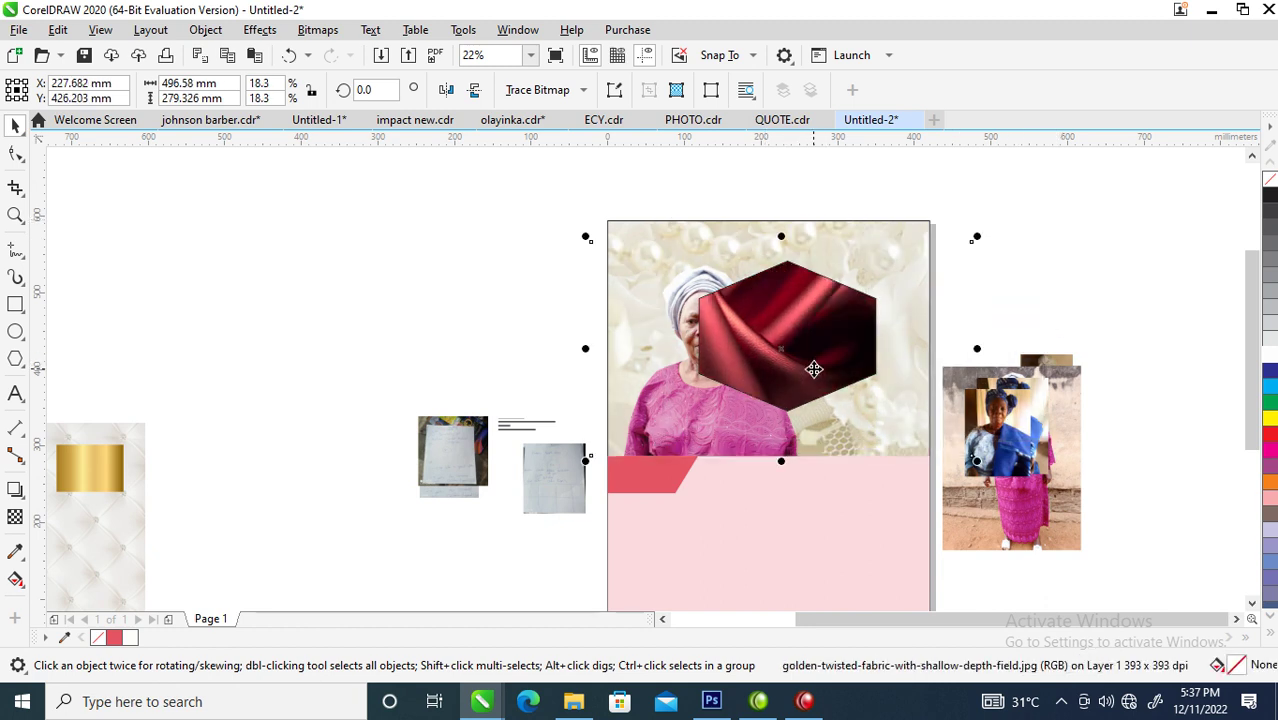
# - Make a smaller centred copy of the fabric-filled hexagon, about 214 × 181 mm, inside the original
pyautogui.click(790, 331)
pyautogui.moveTo(880, 255); pyautogui.dragTo(889, 255)
pyautogui.rightClick(889, 255)
# - Try extracting the fabric from the inner hexagon, and undo the extraction
pyautogui.click(760, 370)
pyautogui.click(806, 328)
pyautogui.rightClick(814, 323)
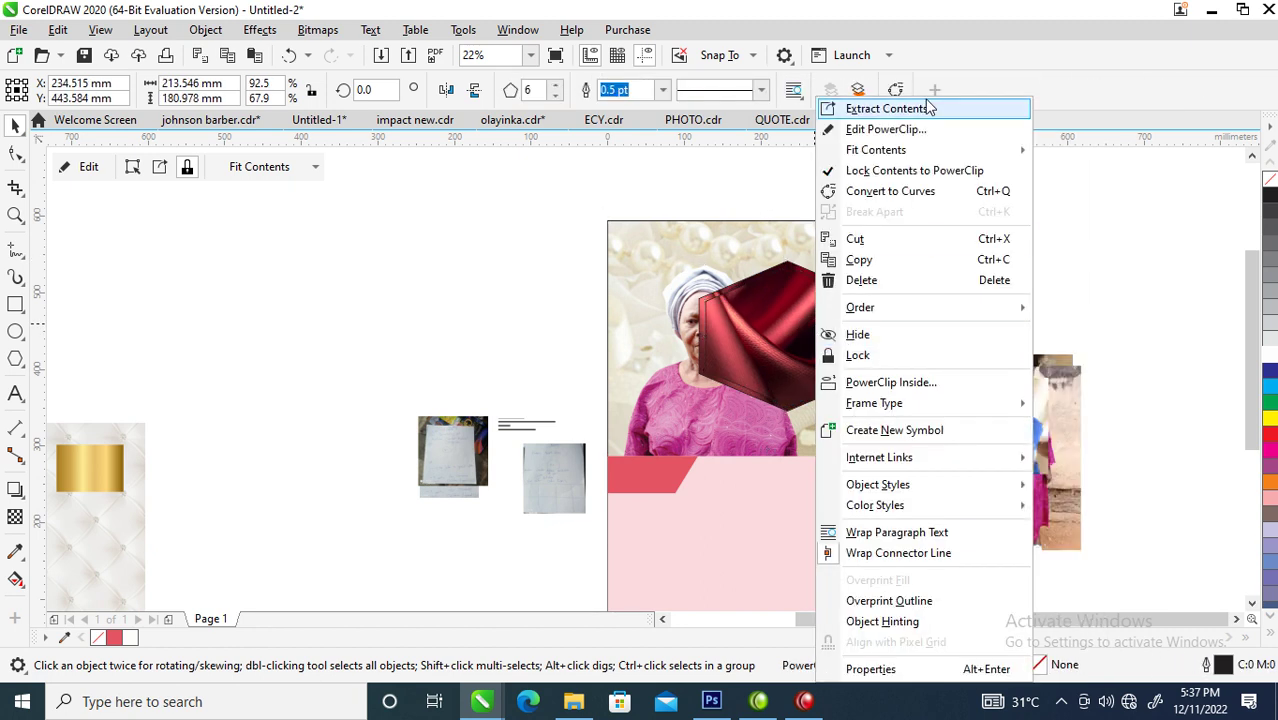
pyautogui.click(886, 108)
pyautogui.hotkey('ctrl', 'z')
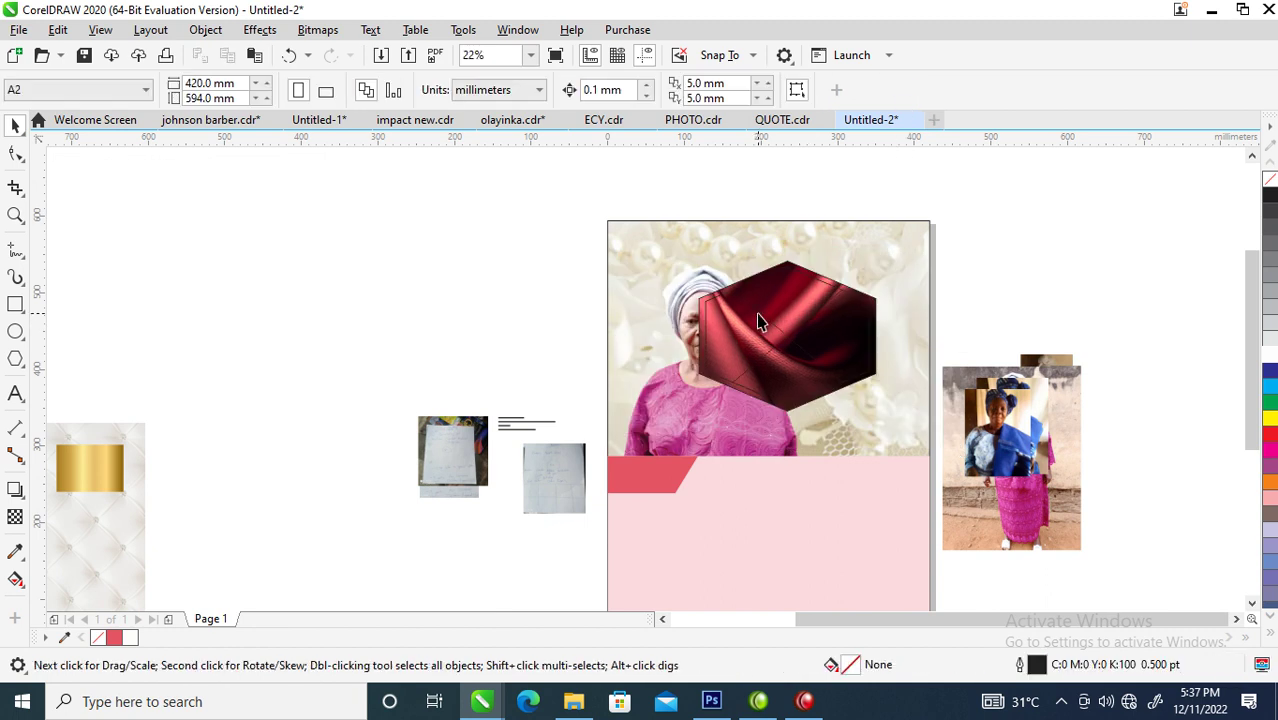
# - Colour the inner hexagon's outline white and remove its PowerClip frame to leave a plain polygon
pyautogui.click(758, 320)
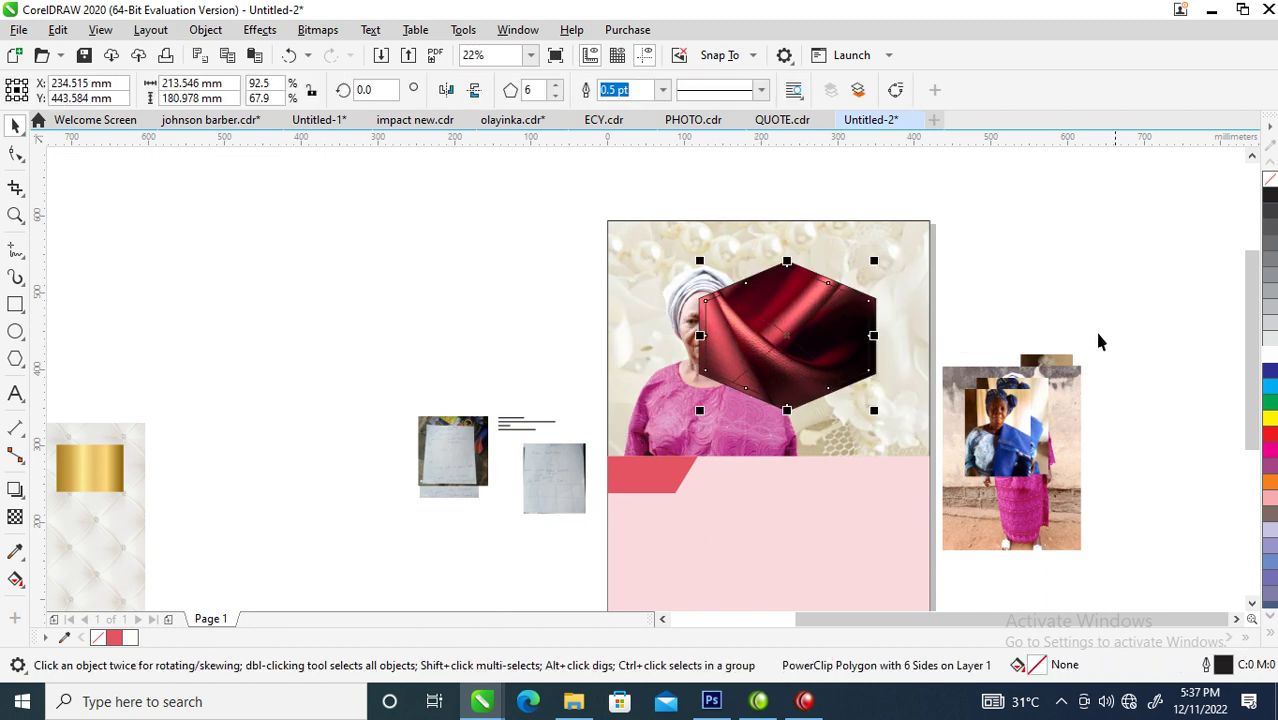
pyautogui.rightClick(1270, 365)
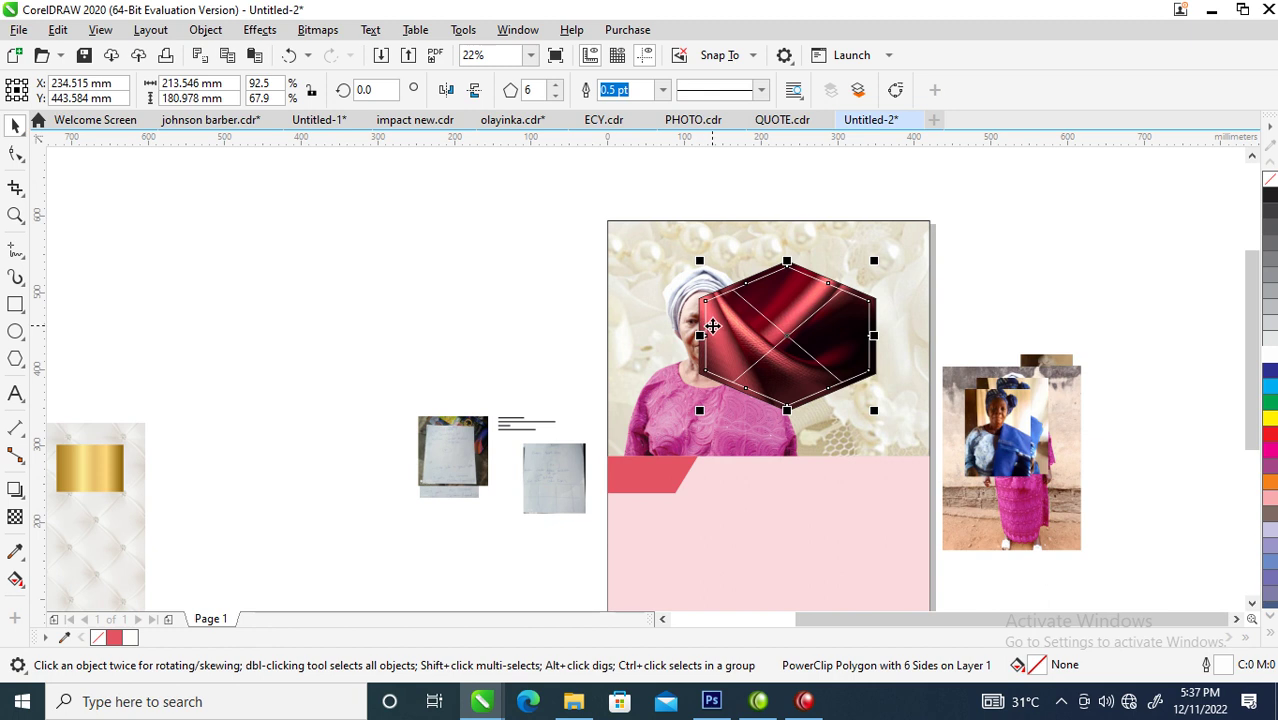
pyautogui.press('z')
pyautogui.click(775, 348)
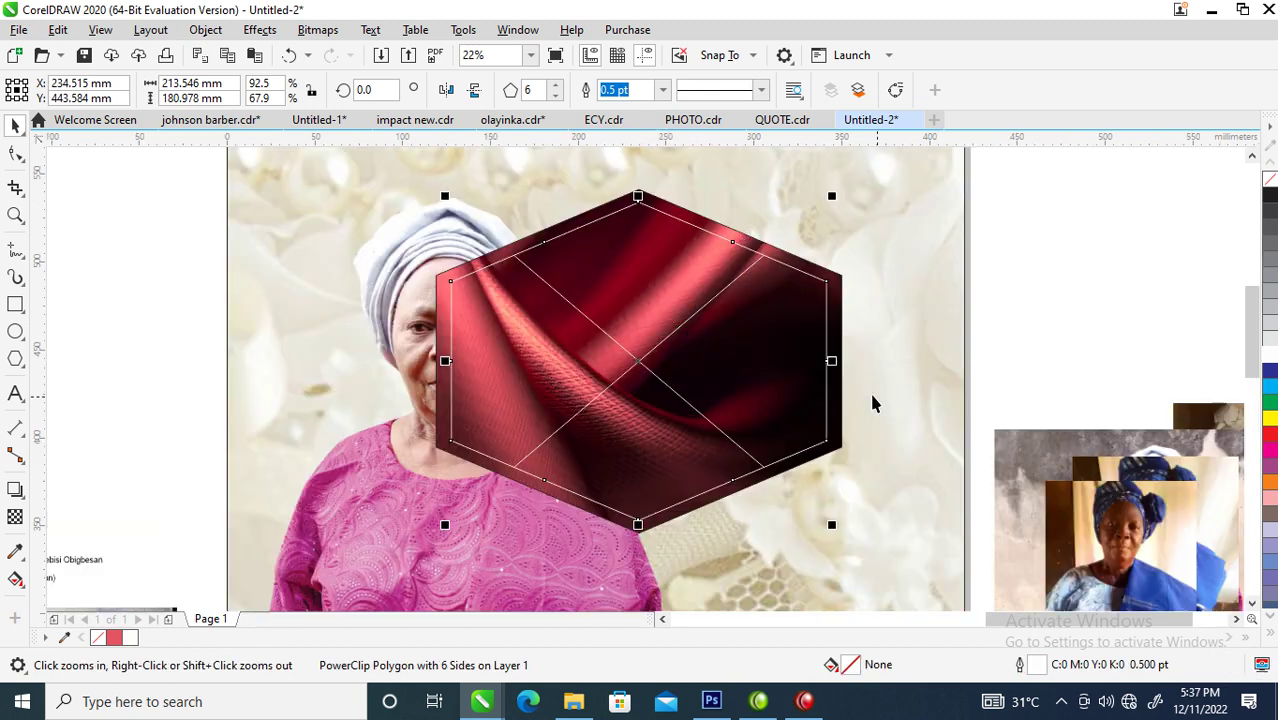
pyautogui.rightClick(586, 313)
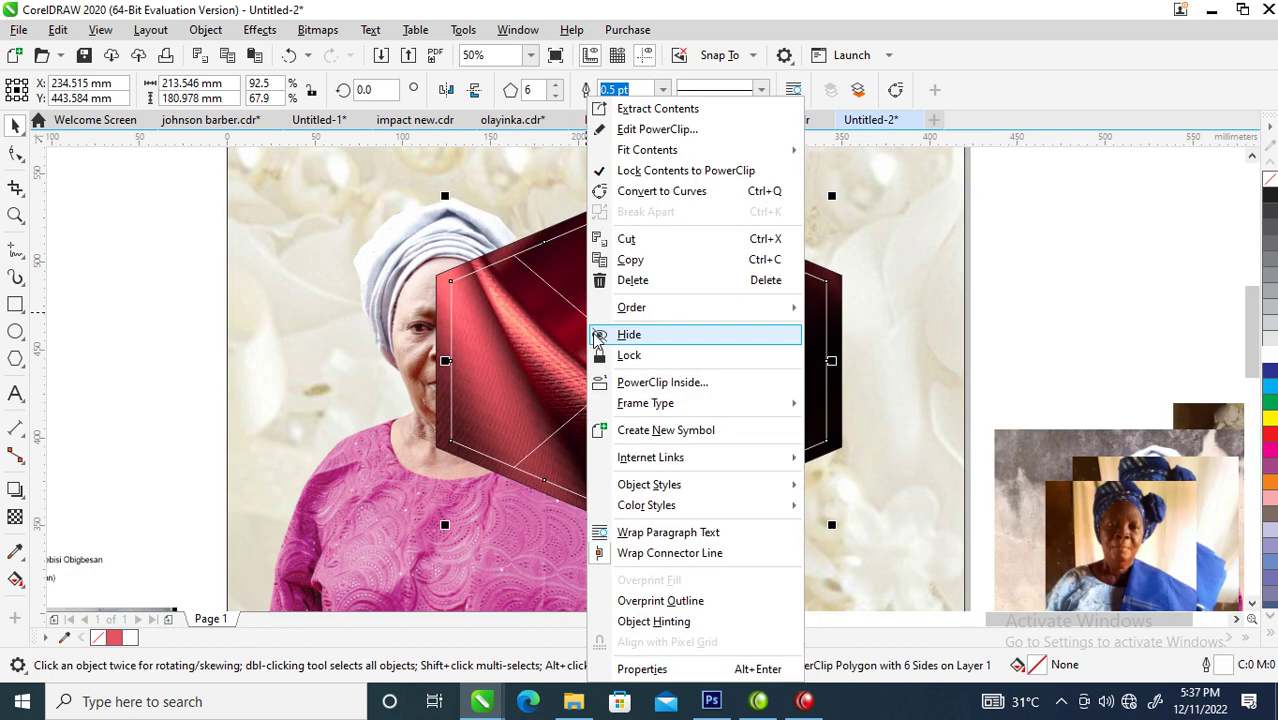
pyautogui.moveTo(668, 415)
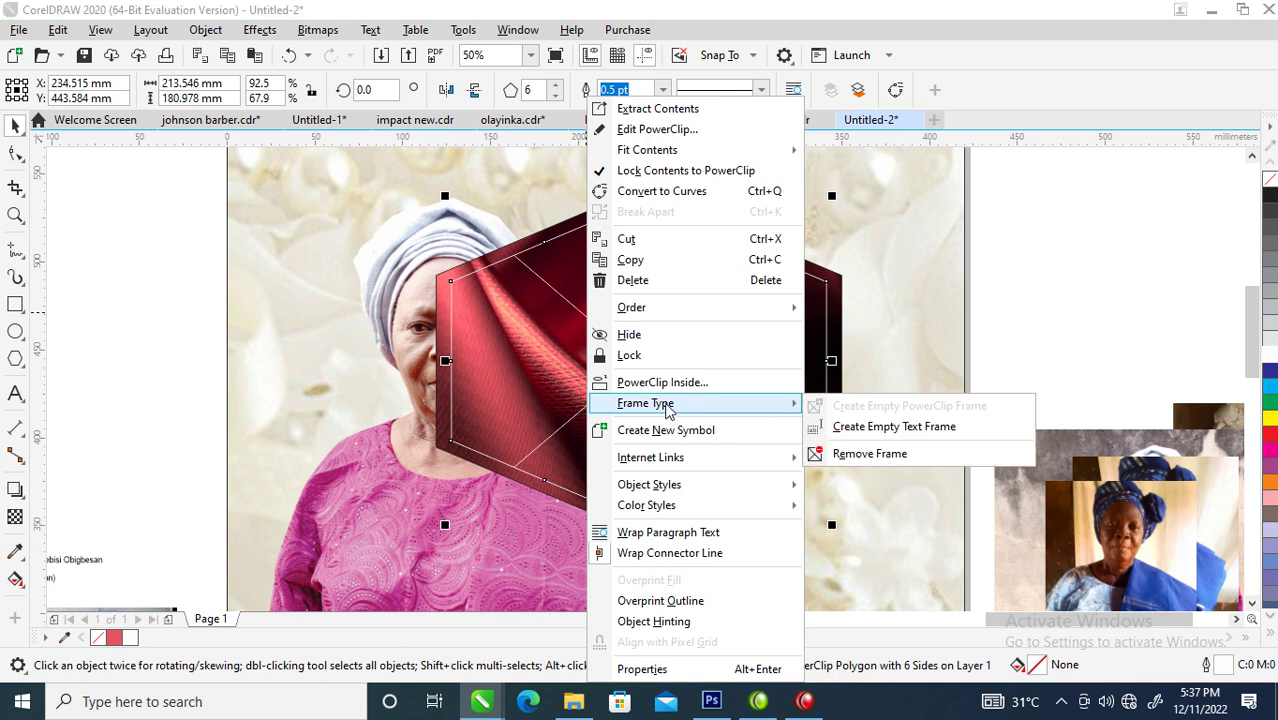
pyautogui.click(885, 455)
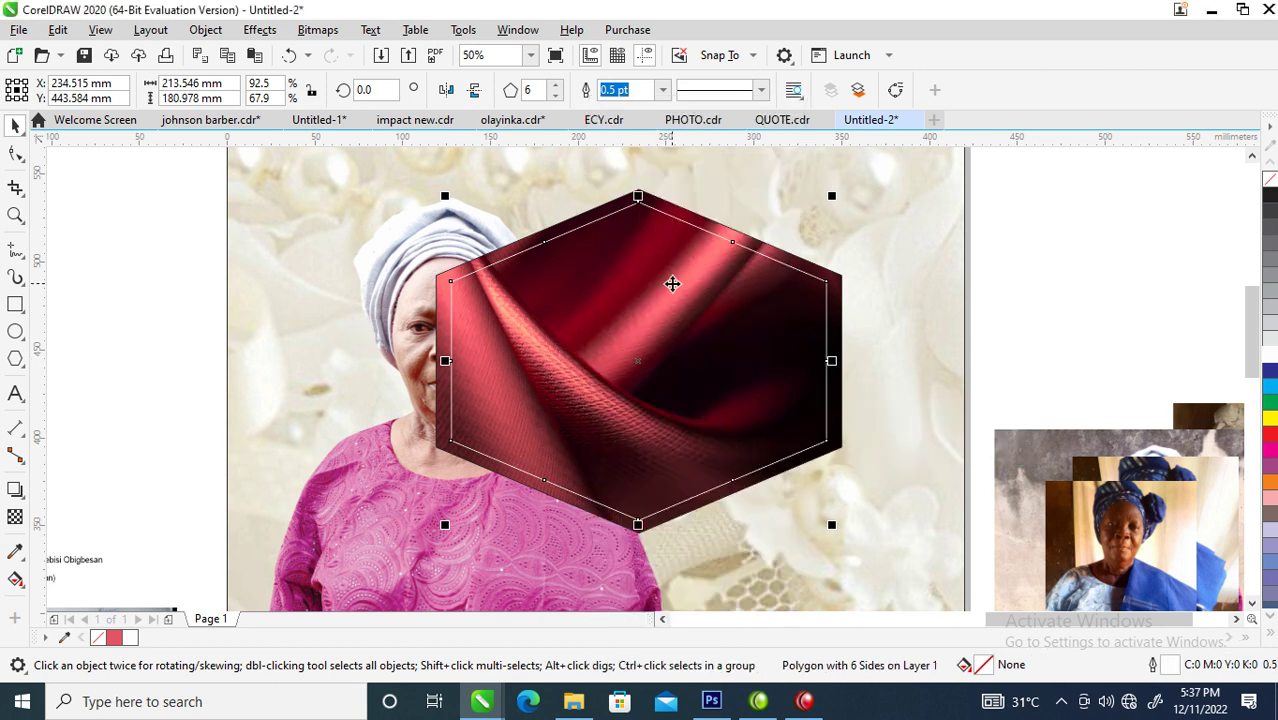
# - Set the inner hexagon's white outline width to 13 pt
pyautogui.press('F12')
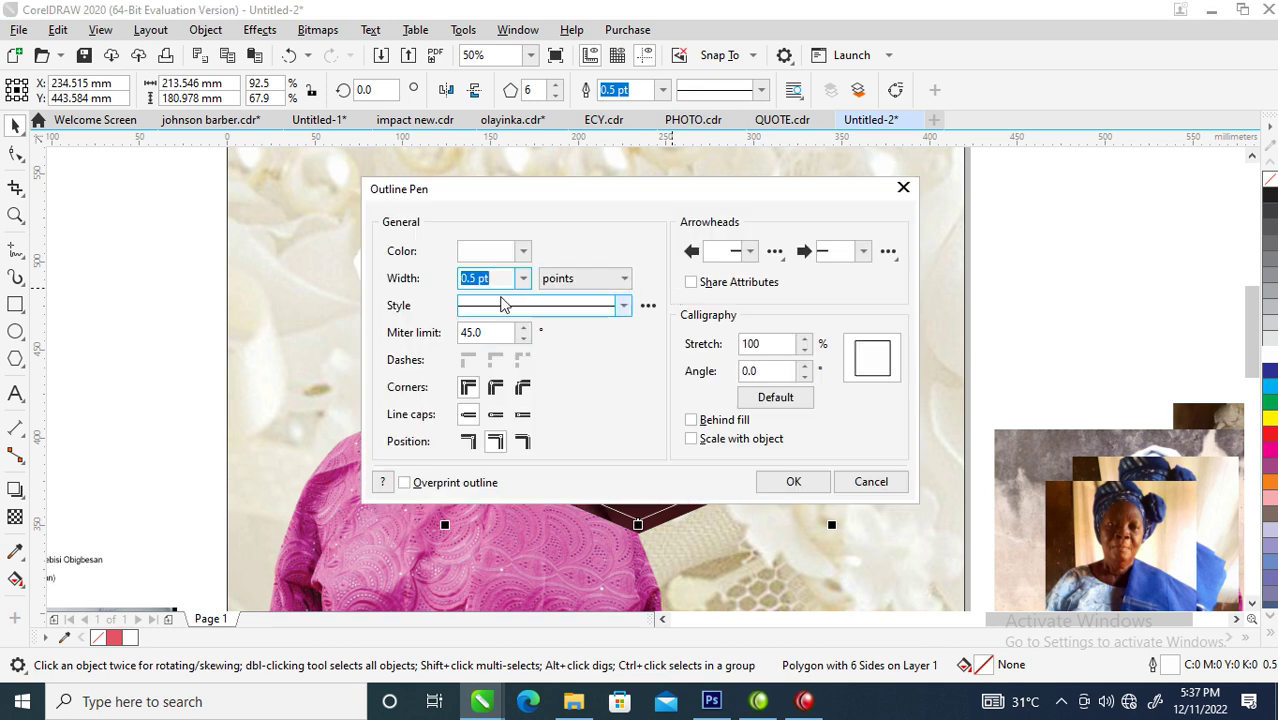
pyautogui.write('13')
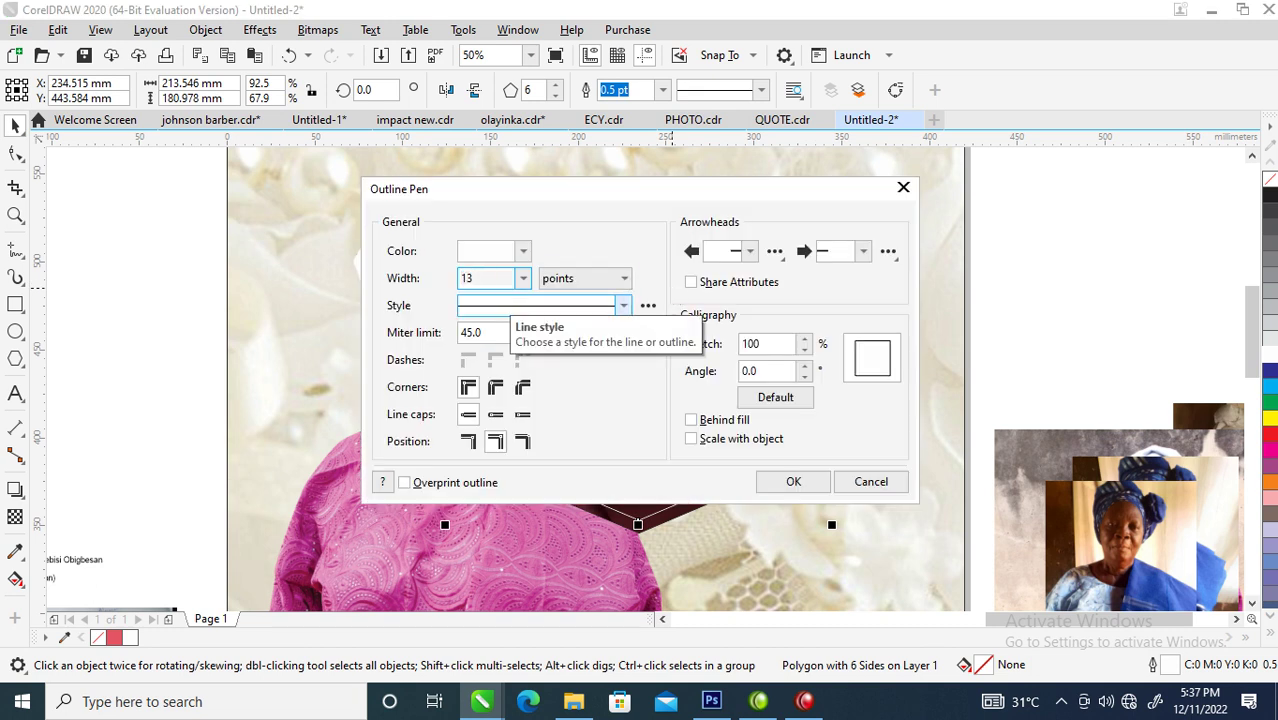
pyautogui.press('Return')
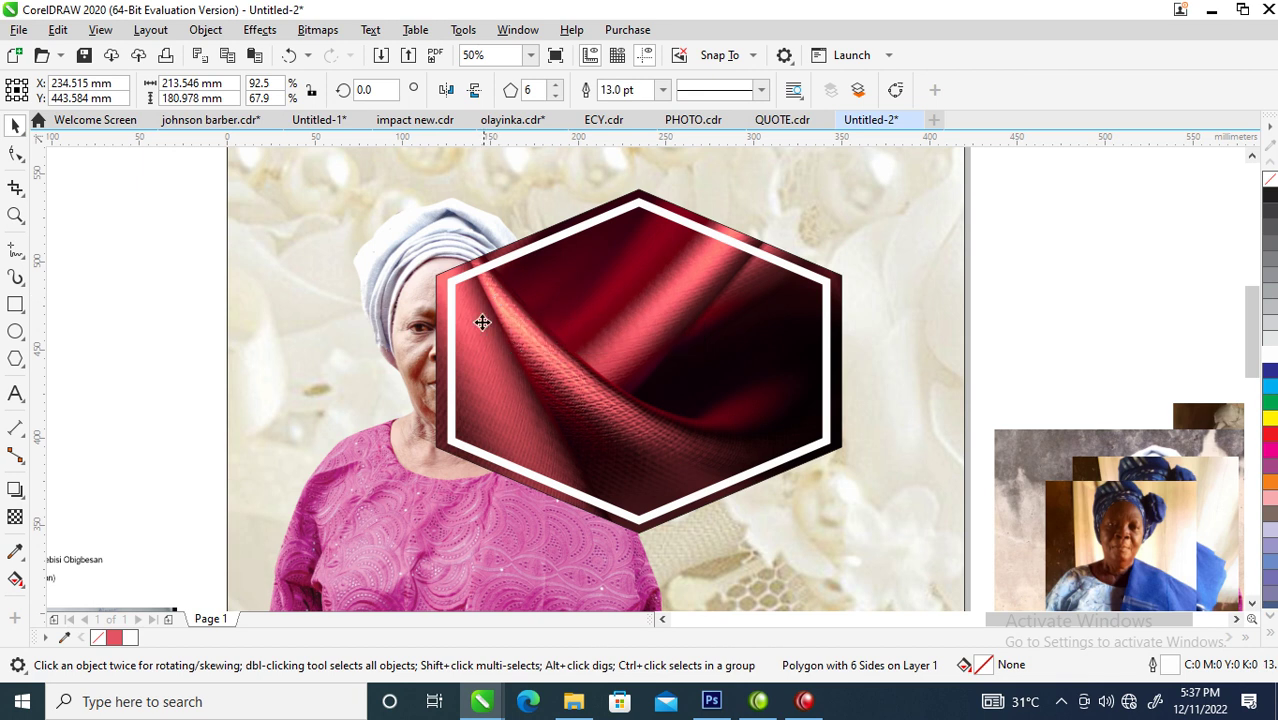
# - Make a smaller centred copy of the white hexagon outline, about 194 × 165 mm, inside the original outline
pyautogui.scroll(-5, 519, 353)
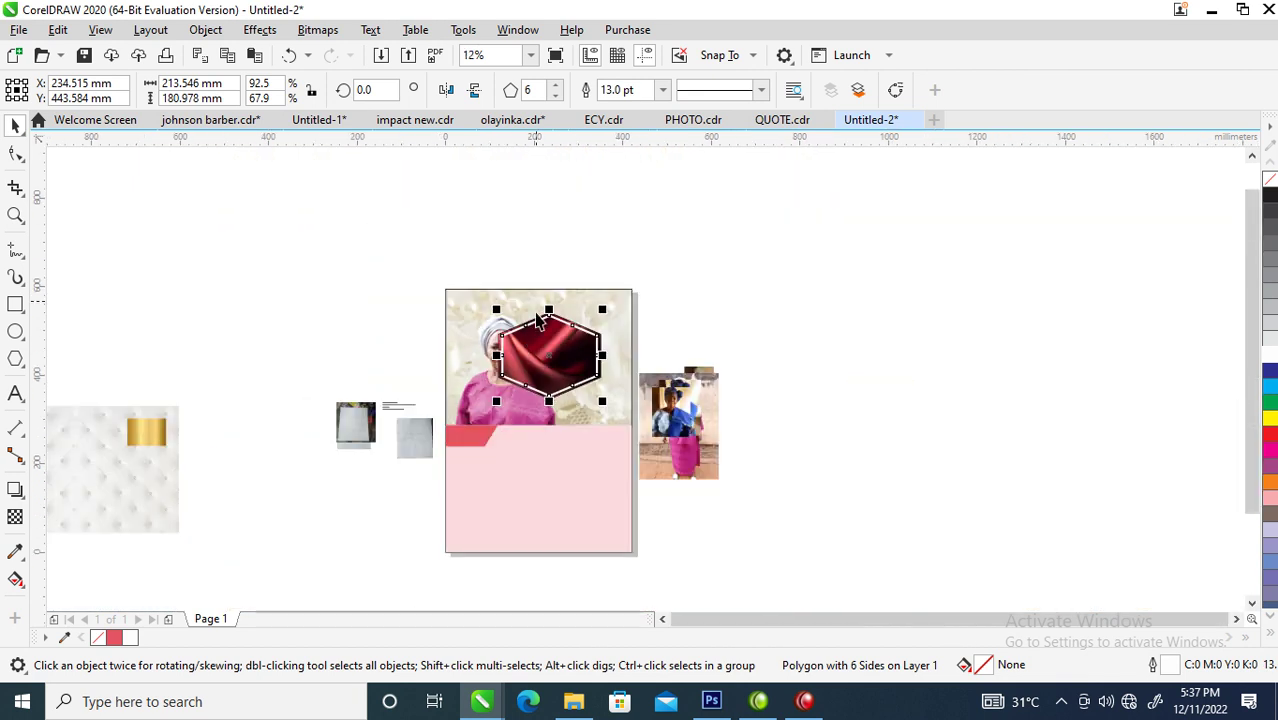
pyautogui.press('z')
pyautogui.moveTo(423, 290); pyautogui.dragTo(690, 420)
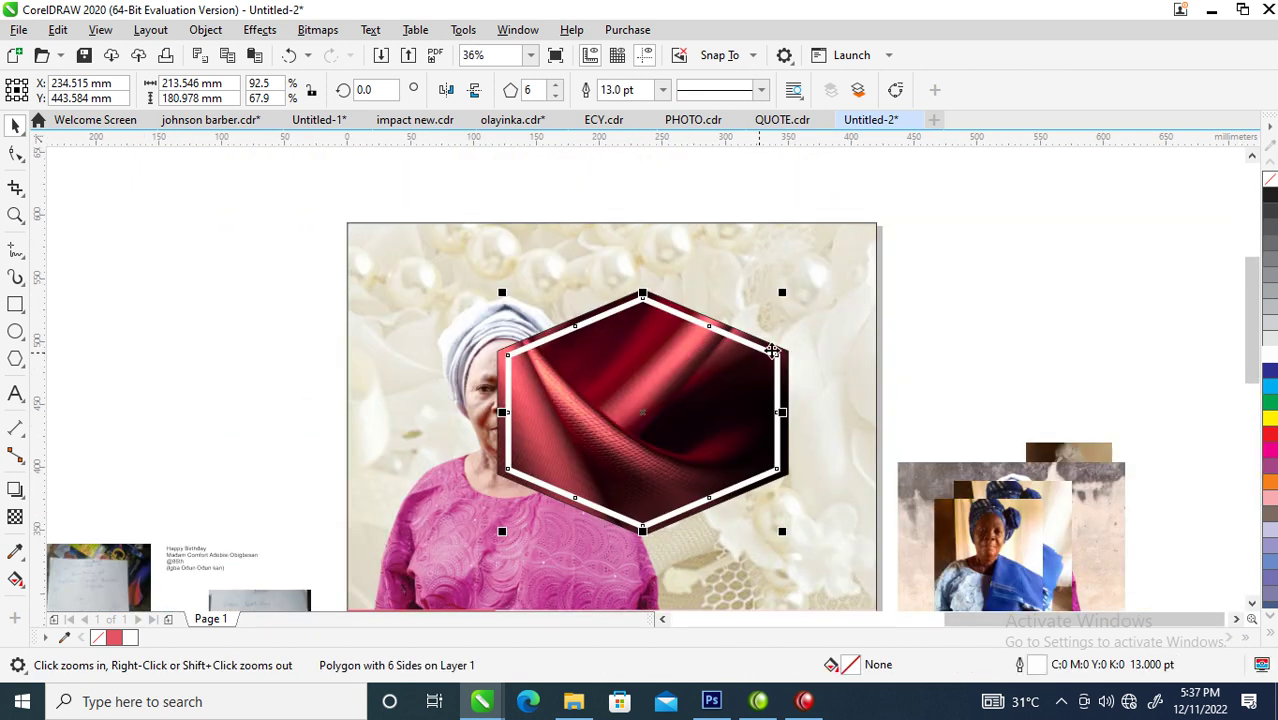
pyautogui.moveTo(783, 295); pyautogui.dragTo(781, 316)
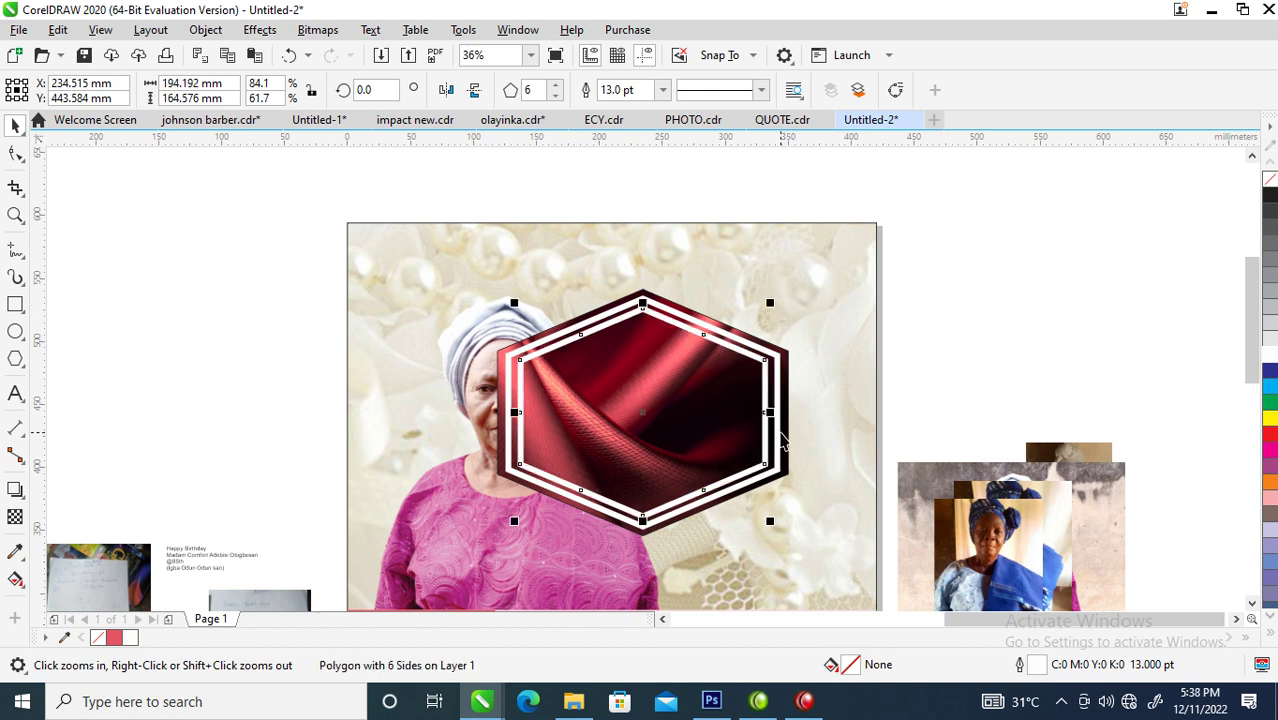
# - Set the innermost hexagon's outline width to 7 pt and widen the shape about its centre to about 198 mm
pyautogui.press('F12')
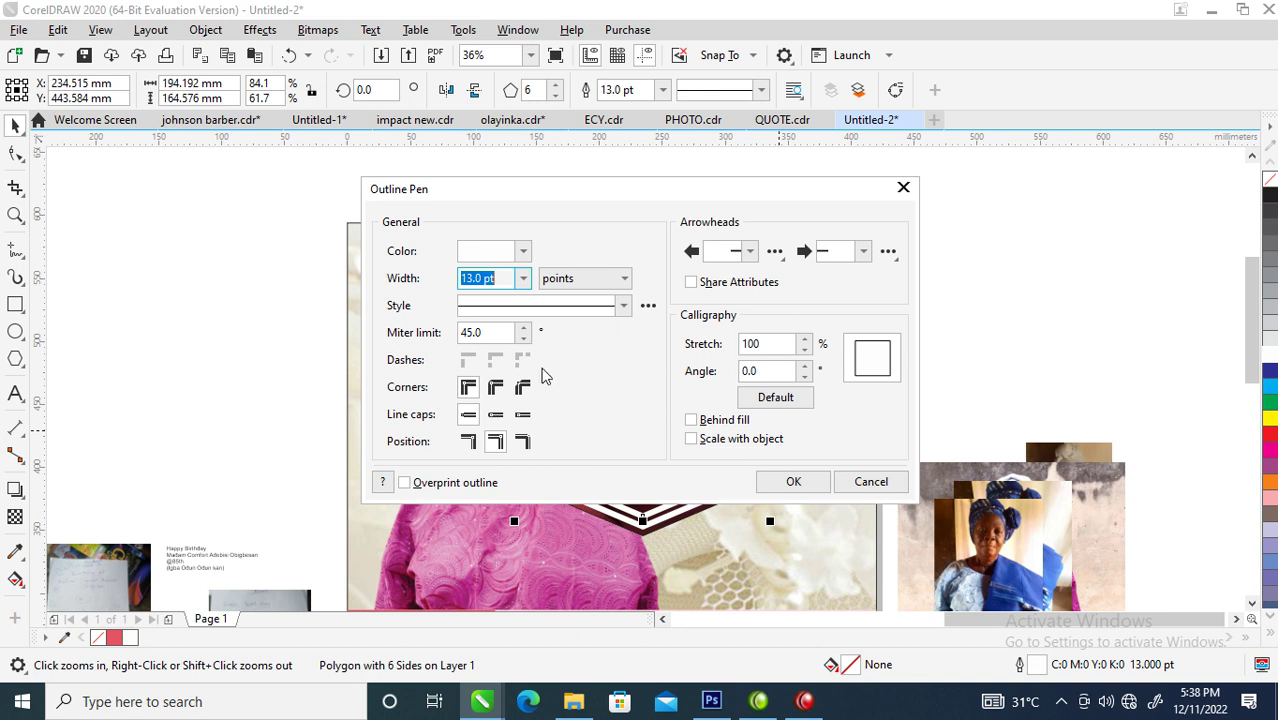
pyautogui.write('7')
pyautogui.press('Return')
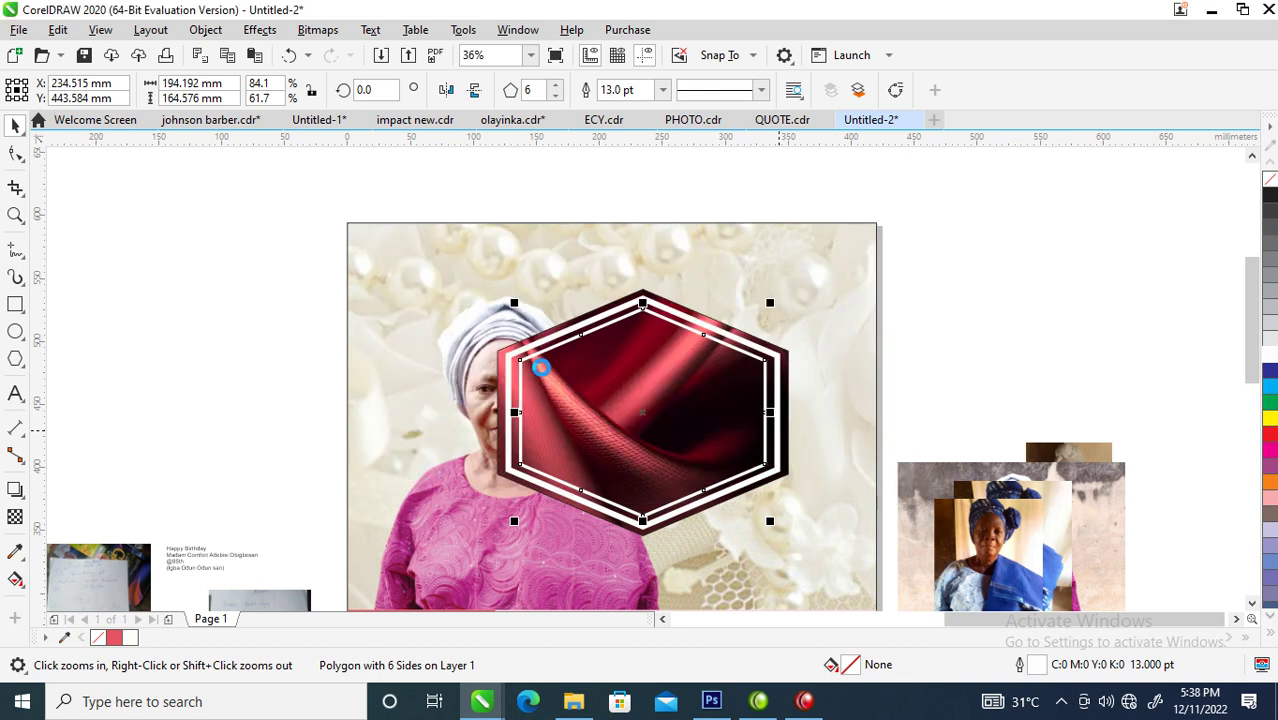
pyautogui.click(773, 410)
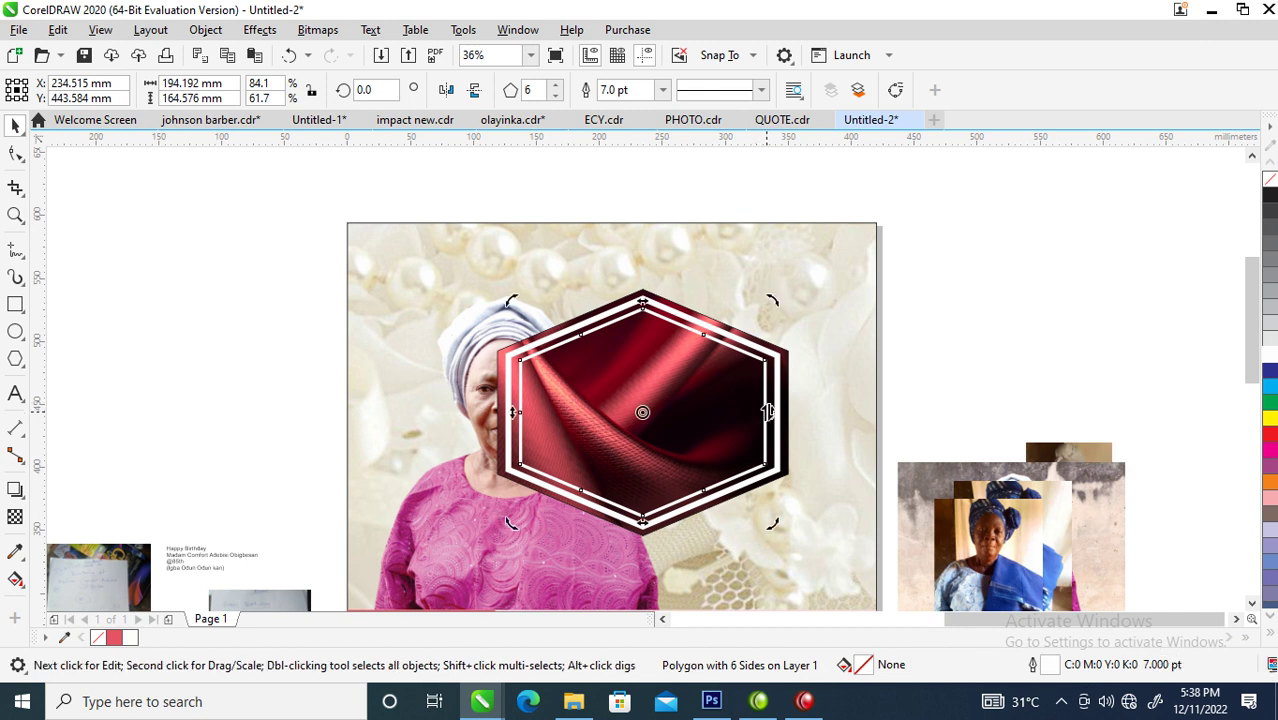
pyautogui.click(768, 409)
pyautogui.moveTo(769, 411); pyautogui.dragTo(774, 414)
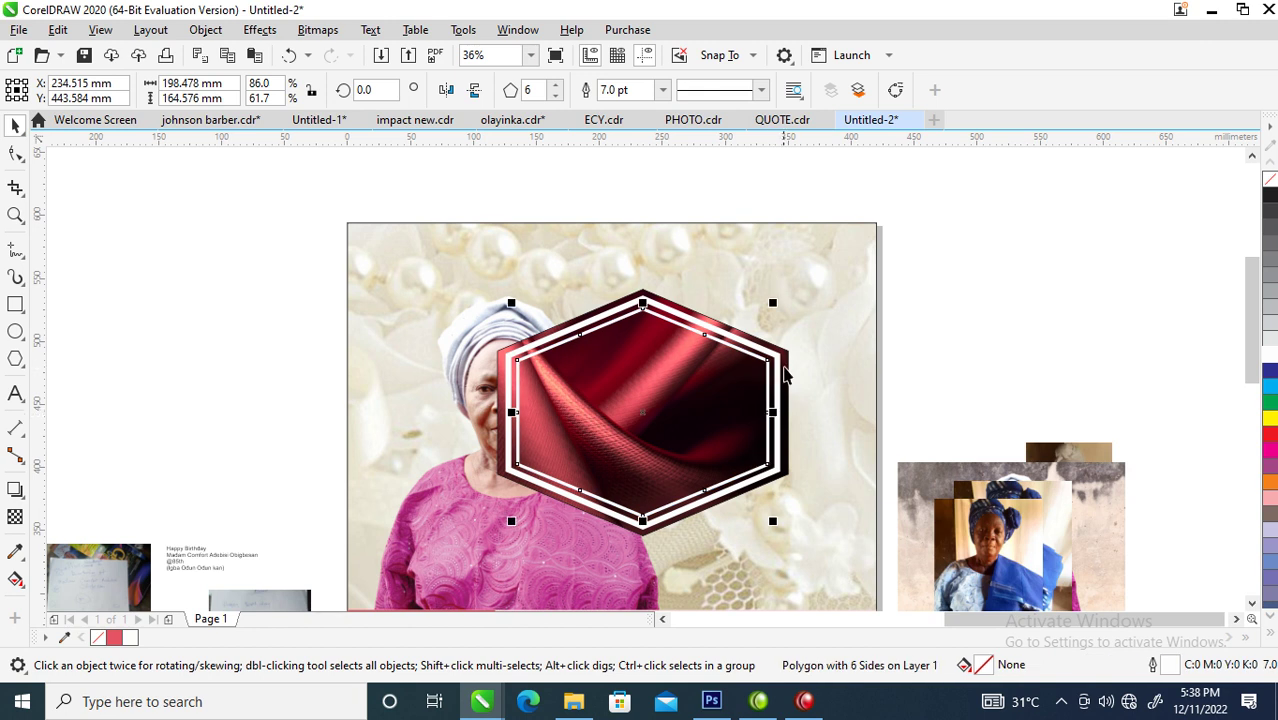
# - Convert the outlines of both white hexagons to objects
pyautogui.keyDown('shift'); pyautogui.click(784, 370); pyautogui.keyUp('shift')
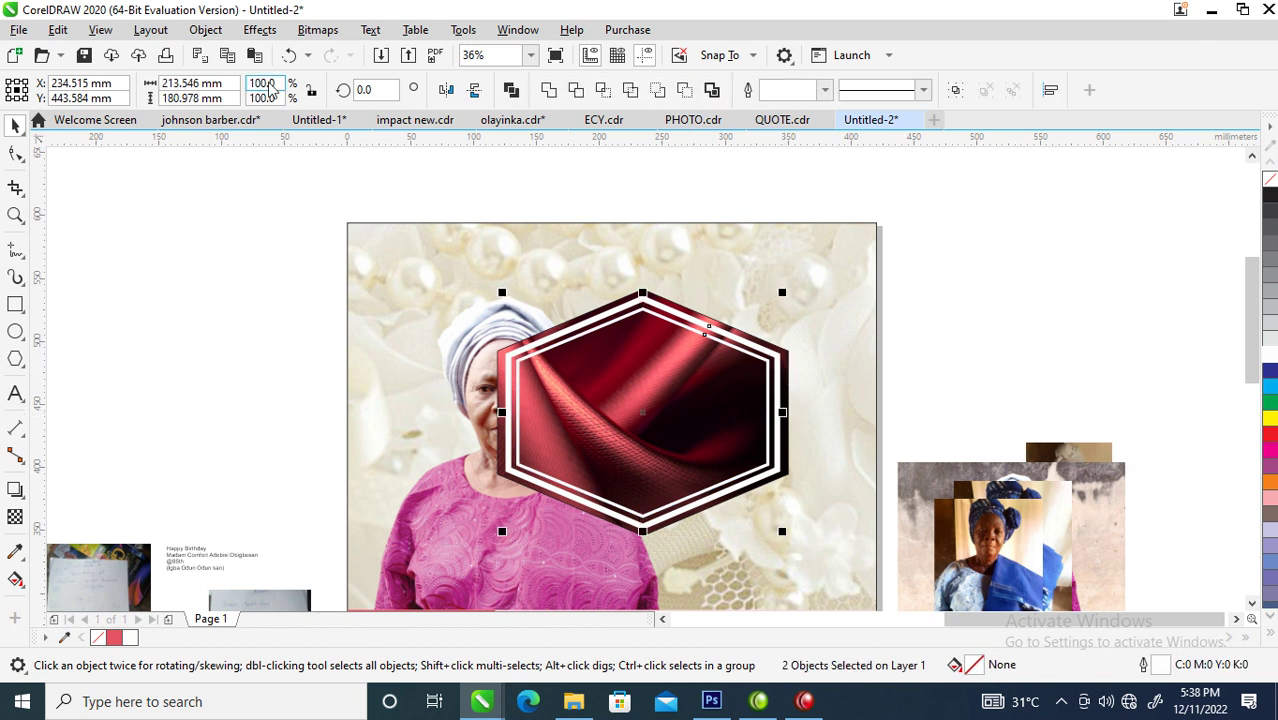
pyautogui.click(205, 29)
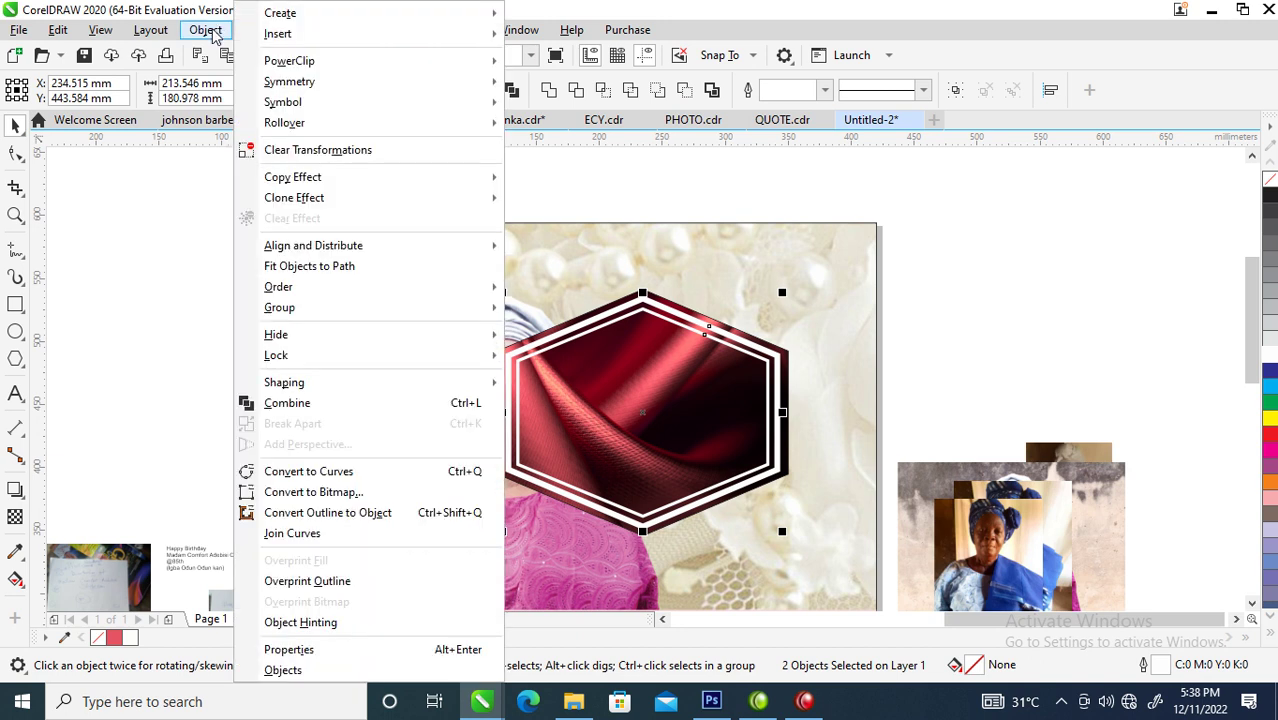
pyautogui.click(330, 513)
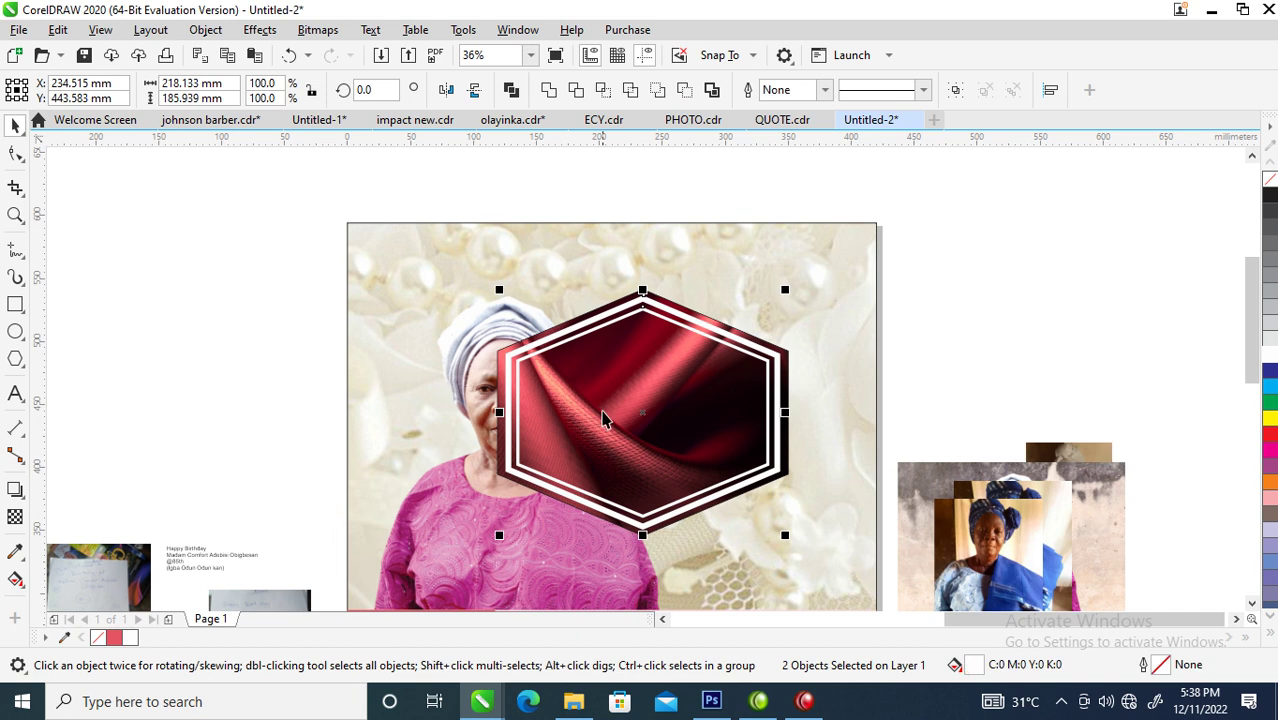
# - Copy all properties of the gold gradient rectangle to the thicker white hexagon frame
pyautogui.scroll(-3, 604, 392)
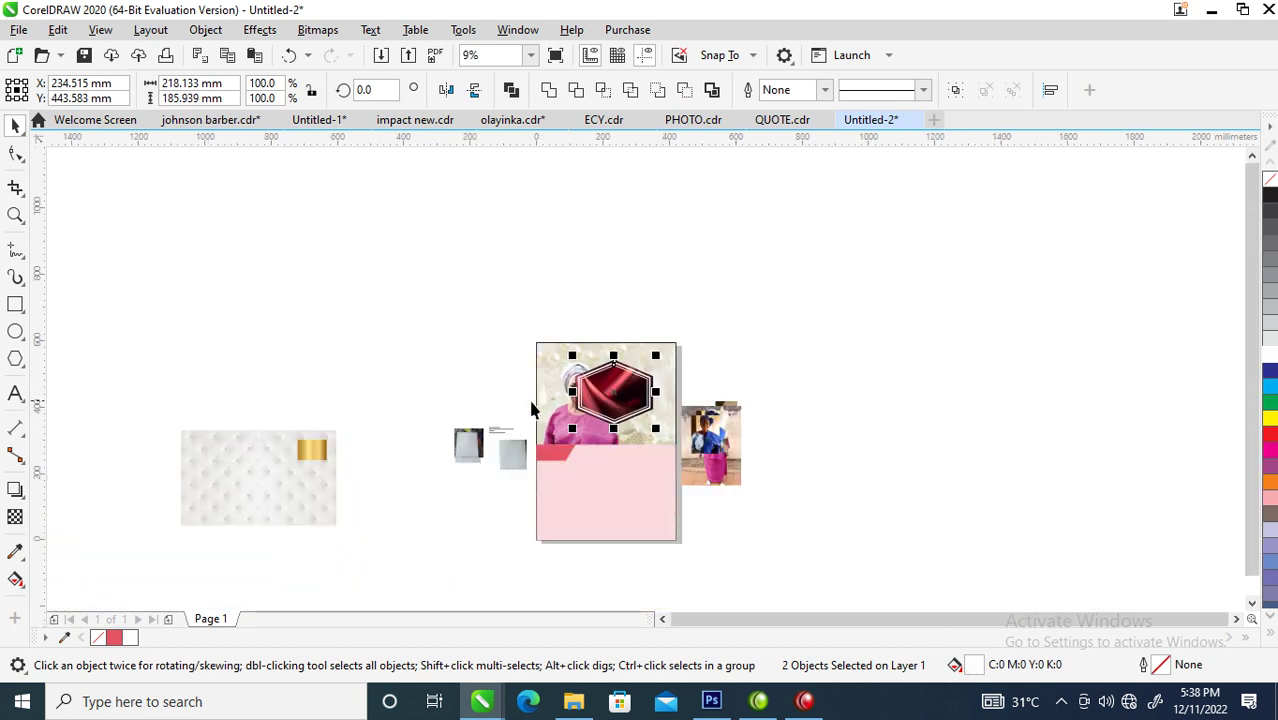
pyautogui.press('z')
pyautogui.moveTo(180, 331); pyautogui.dragTo(750, 503)
pyautogui.moveTo(315, 453); pyautogui.dragTo(940, 276)
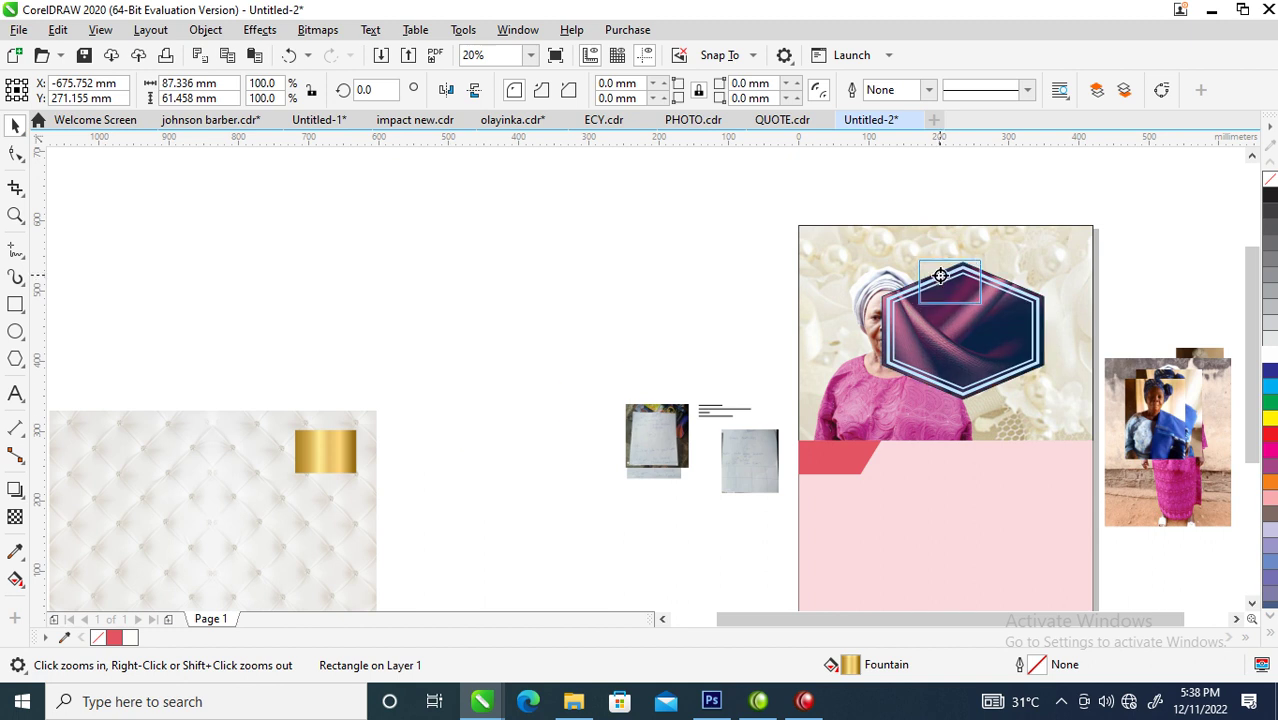
pyautogui.moveTo(940, 276); pyautogui.dragTo(940, 276)
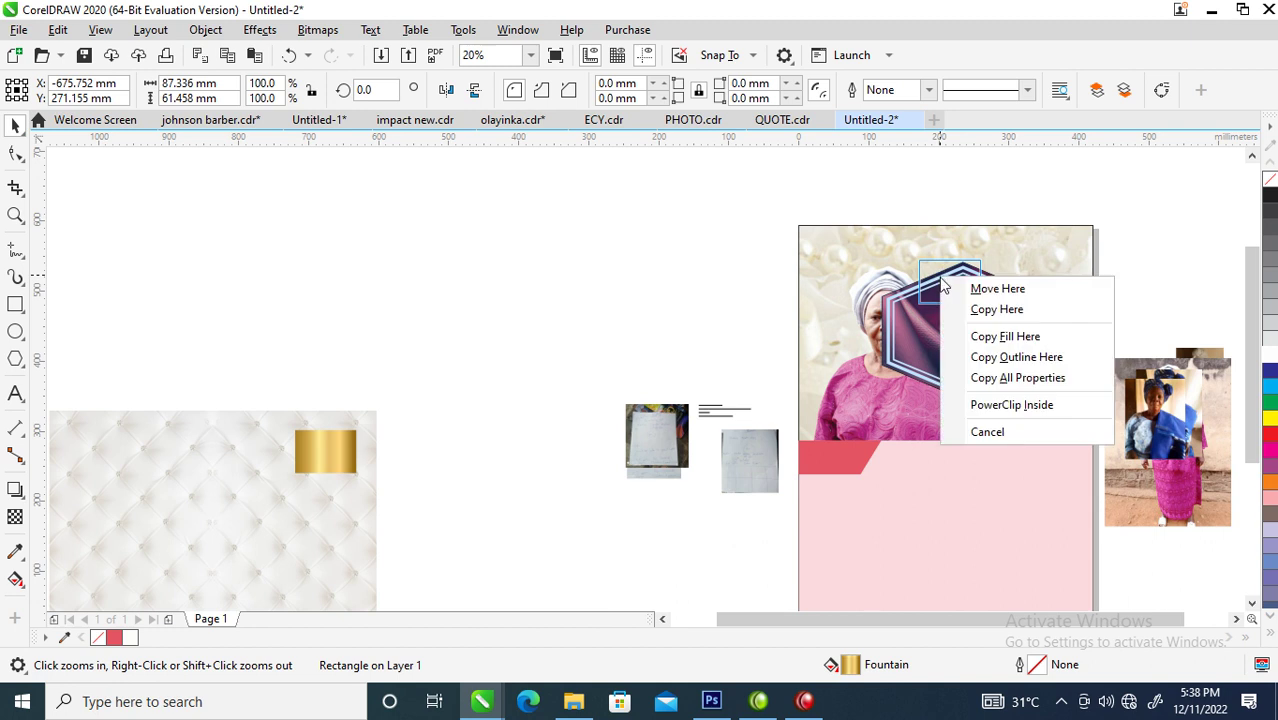
pyautogui.click(1018, 378)
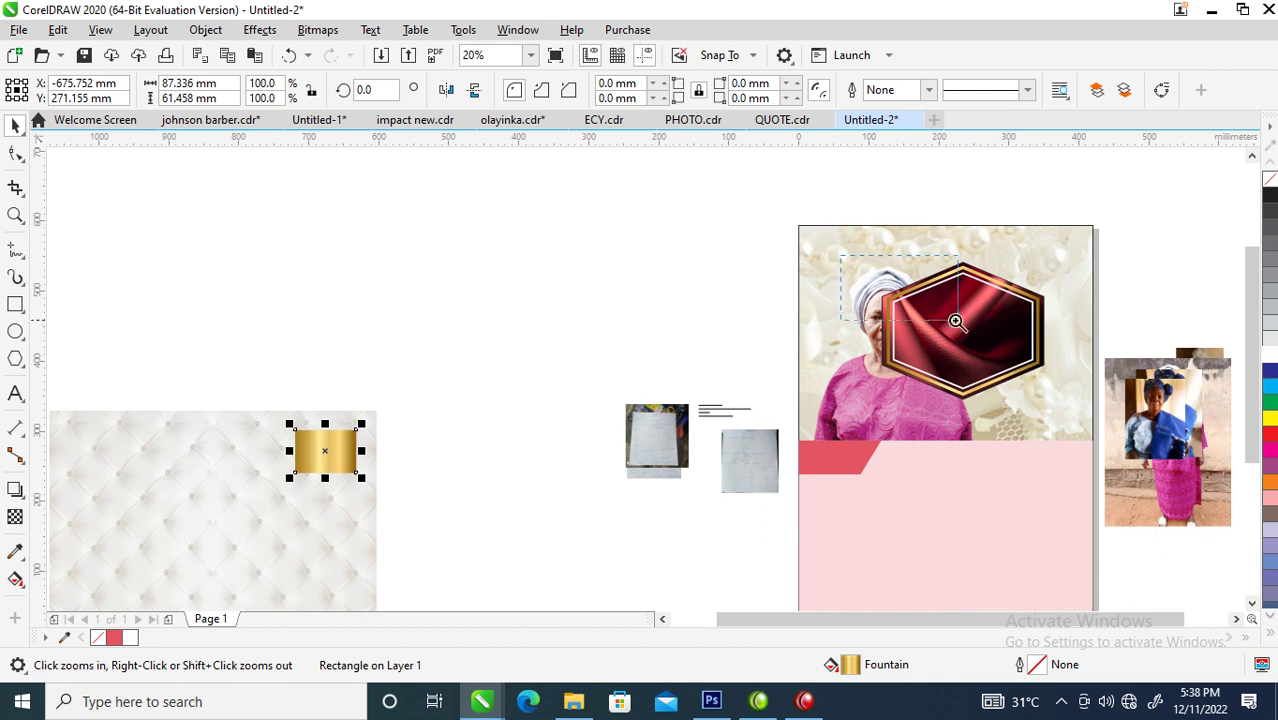
# - Copy all properties of the thicker gold hexagon frame to the thin white inner frame
pyautogui.scroll(3, 996, 342)
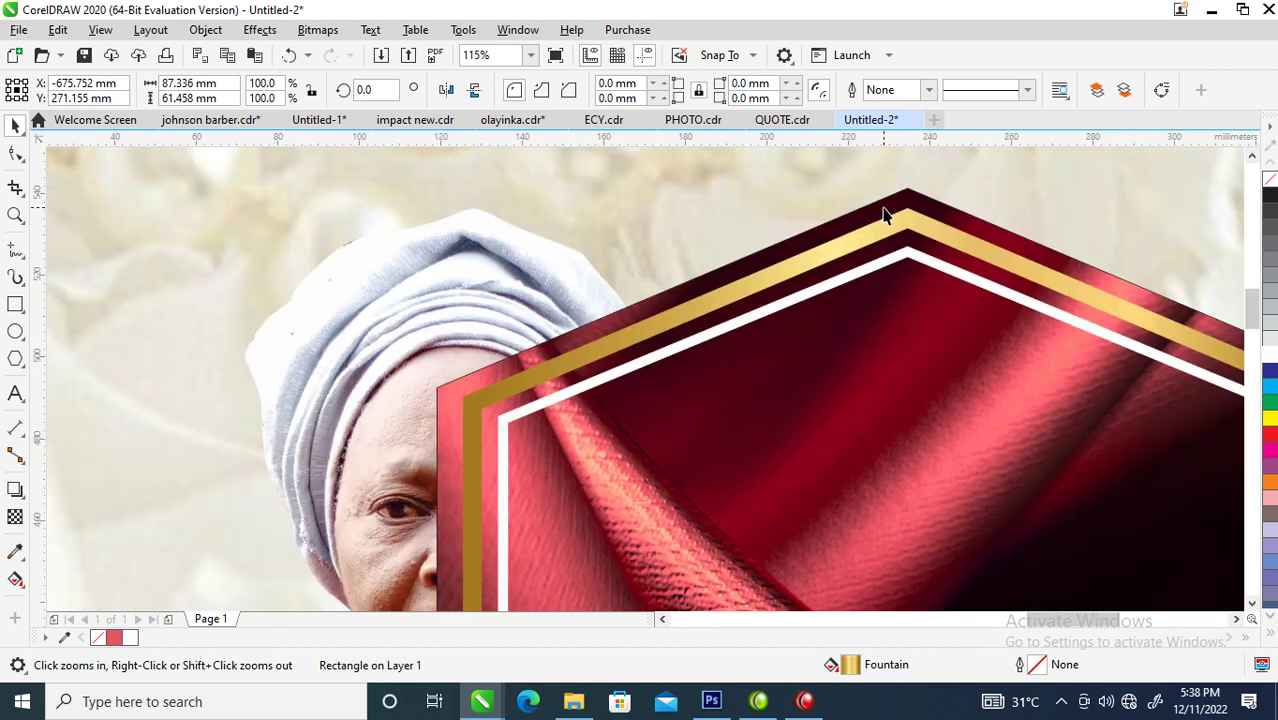
pyautogui.click(913, 257)
pyautogui.moveTo(913, 257); pyautogui.dragTo(909, 253)
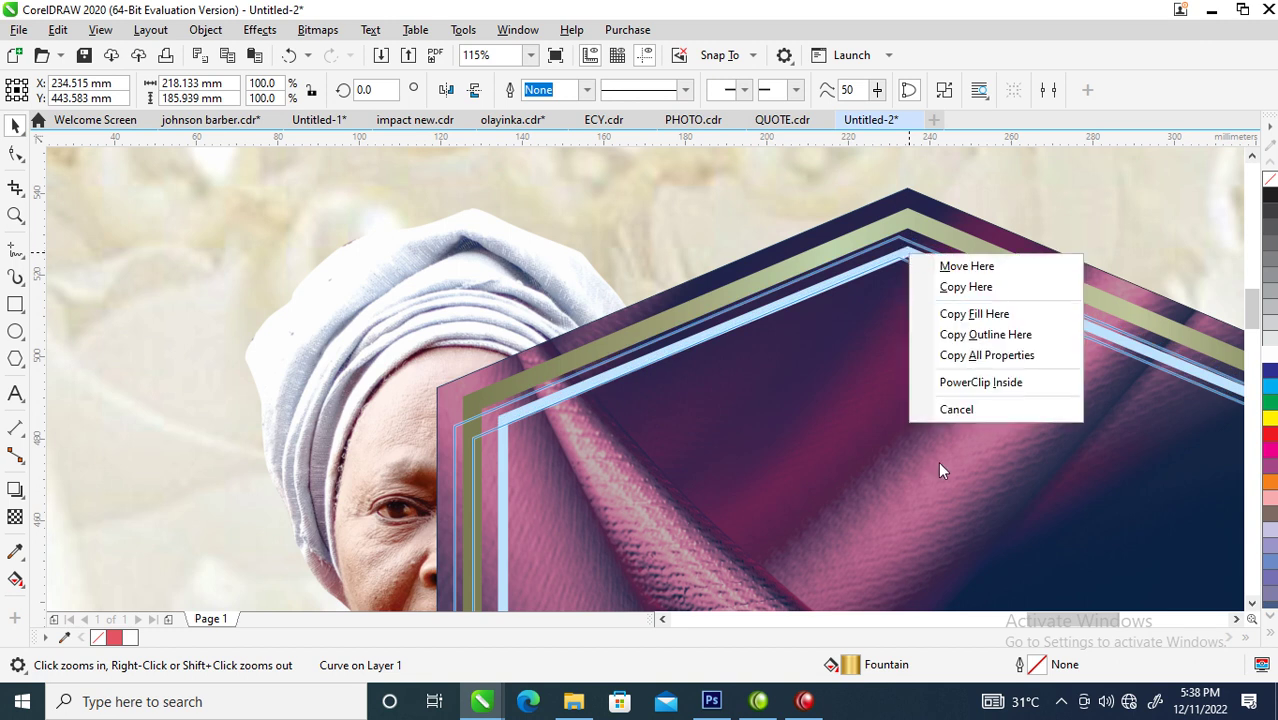
pyautogui.click(1003, 356)
# - Shift the satin fabric inside the hexagon's PowerClip so its darker folds fill the side away from the portrait
pyautogui.scroll(-3, 1000, 360)
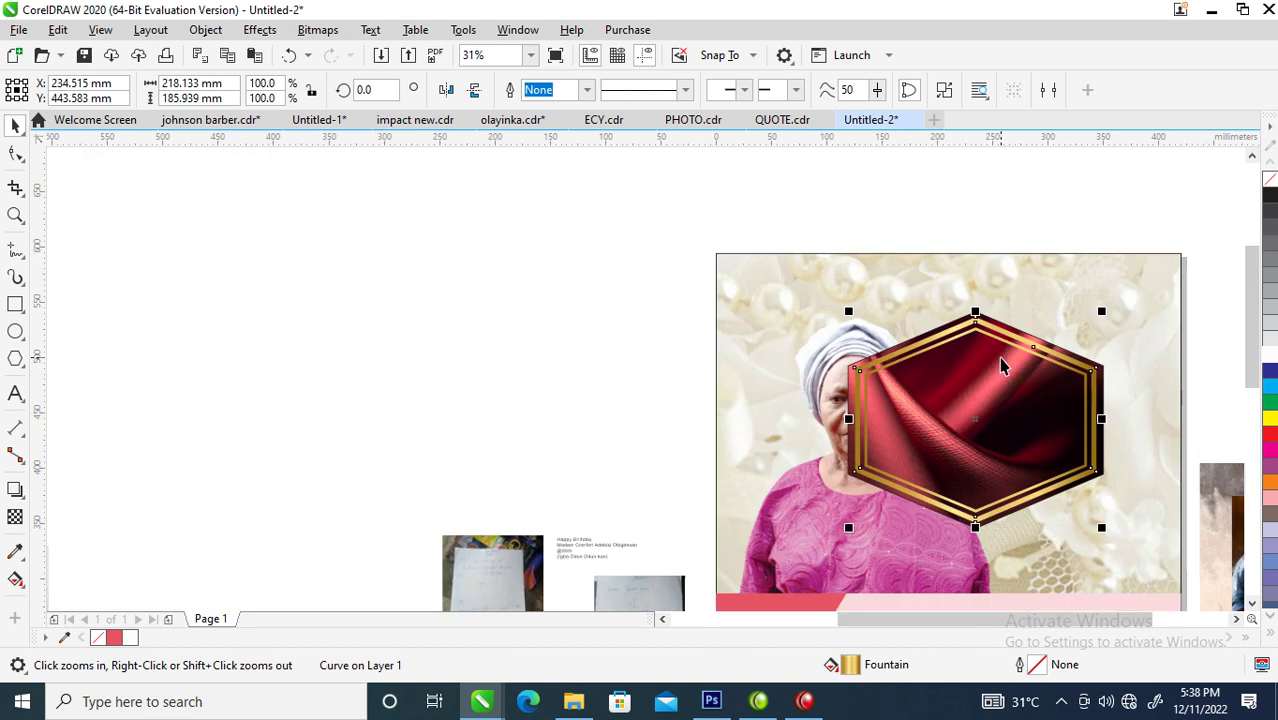
pyautogui.hscroll(3, 1095, 502)
pyautogui.click(947, 428)
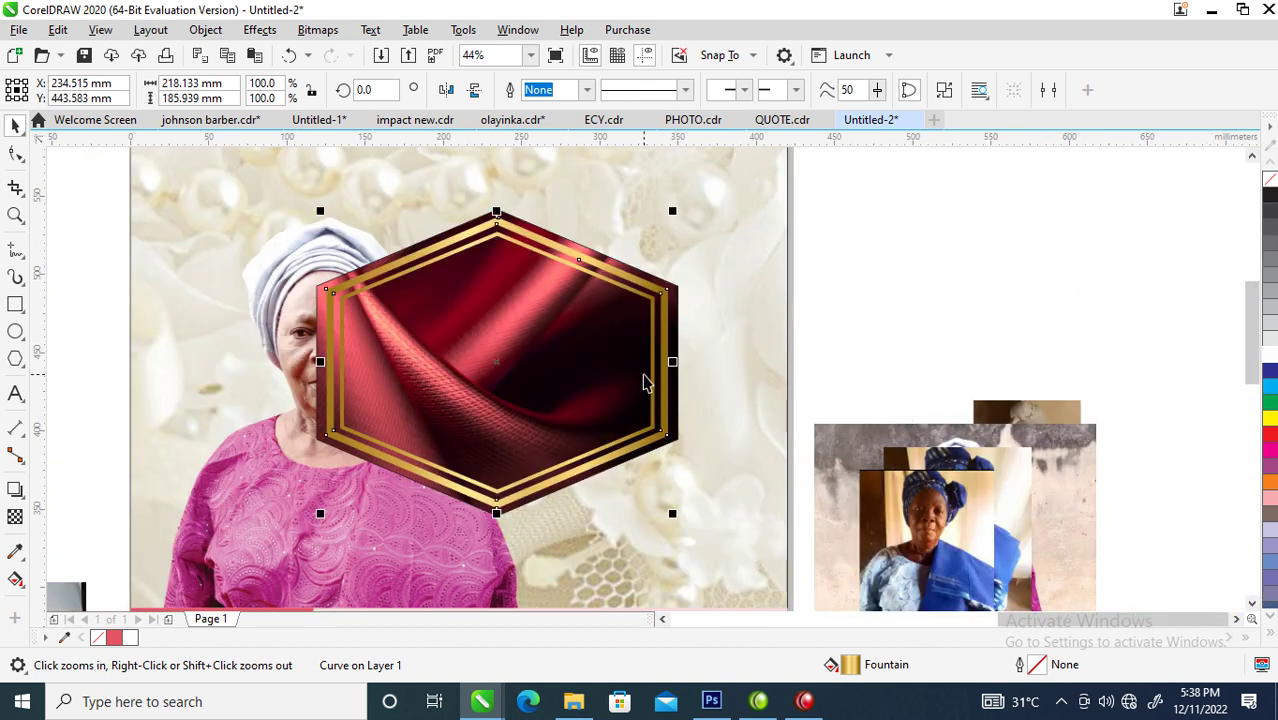
pyautogui.click(677, 336)
pyautogui.moveTo(677, 336); pyautogui.dragTo(588, 331)
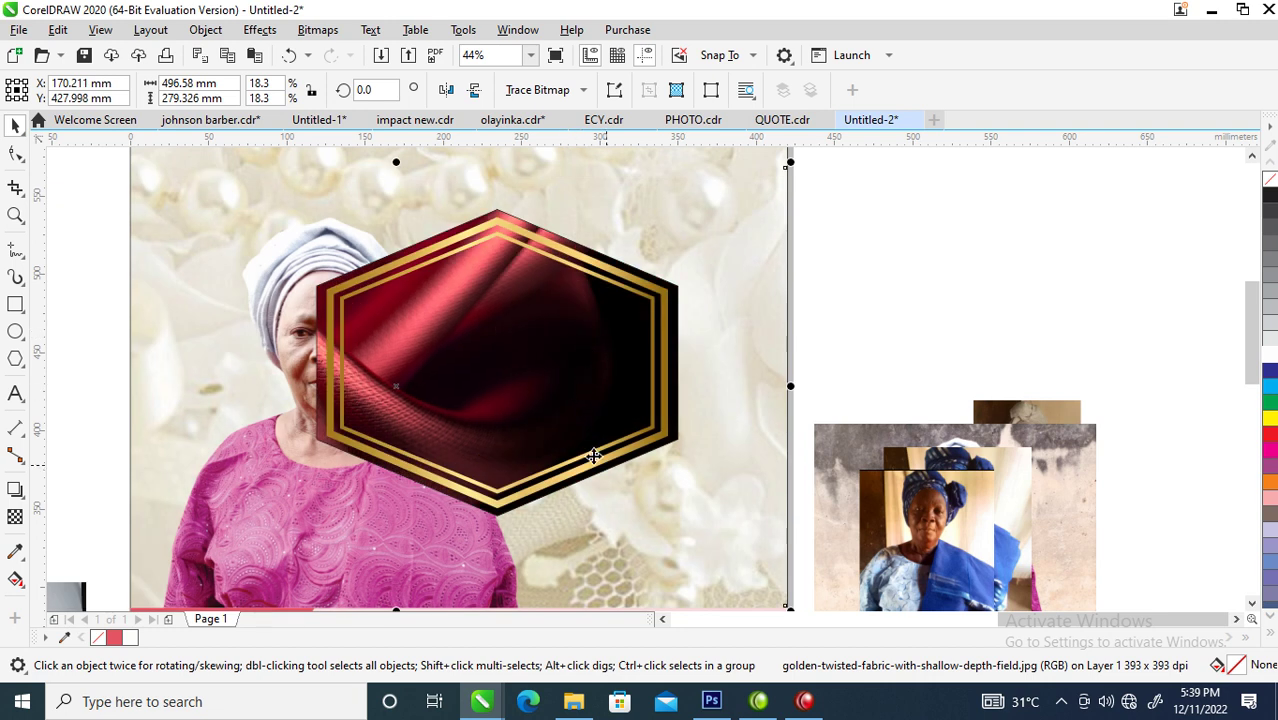
pyautogui.click(979, 302)
# - Remove the outlines from the satin hexagon and its two gold frames, and group the three objects
pyautogui.moveTo(190, 196); pyautogui.dragTo(734, 548)
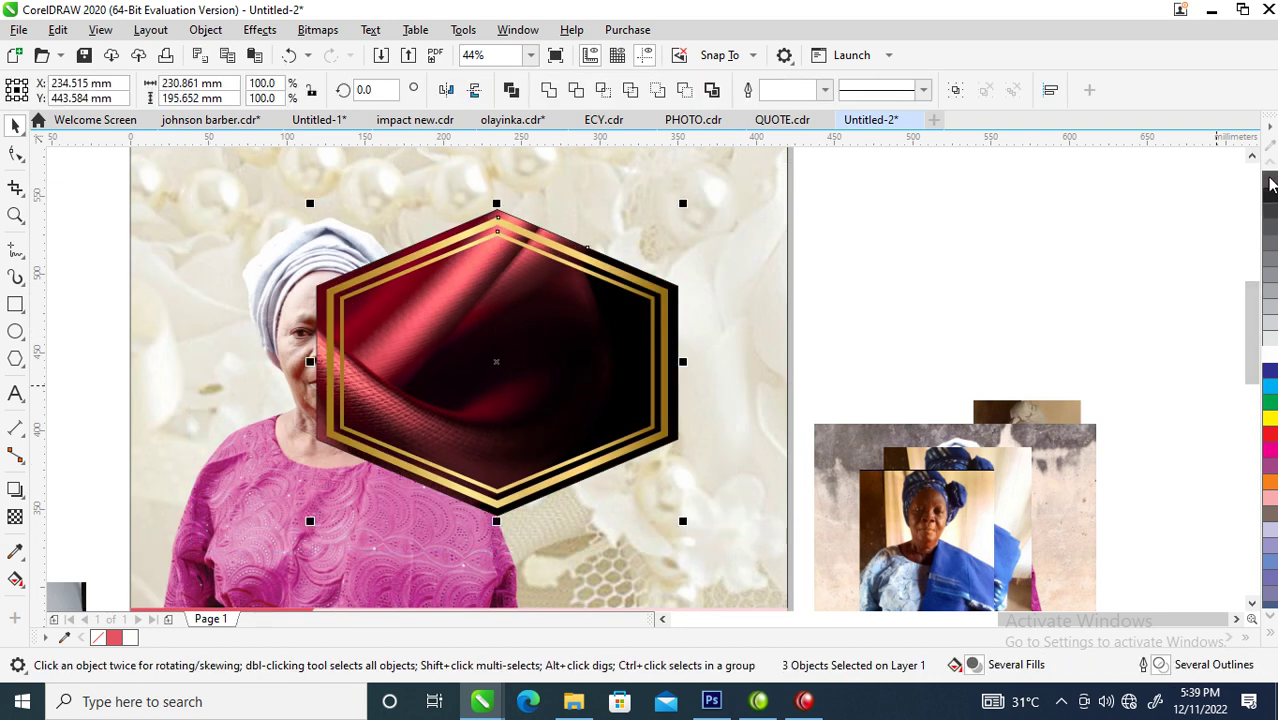
pyautogui.rightClick(1271, 182)
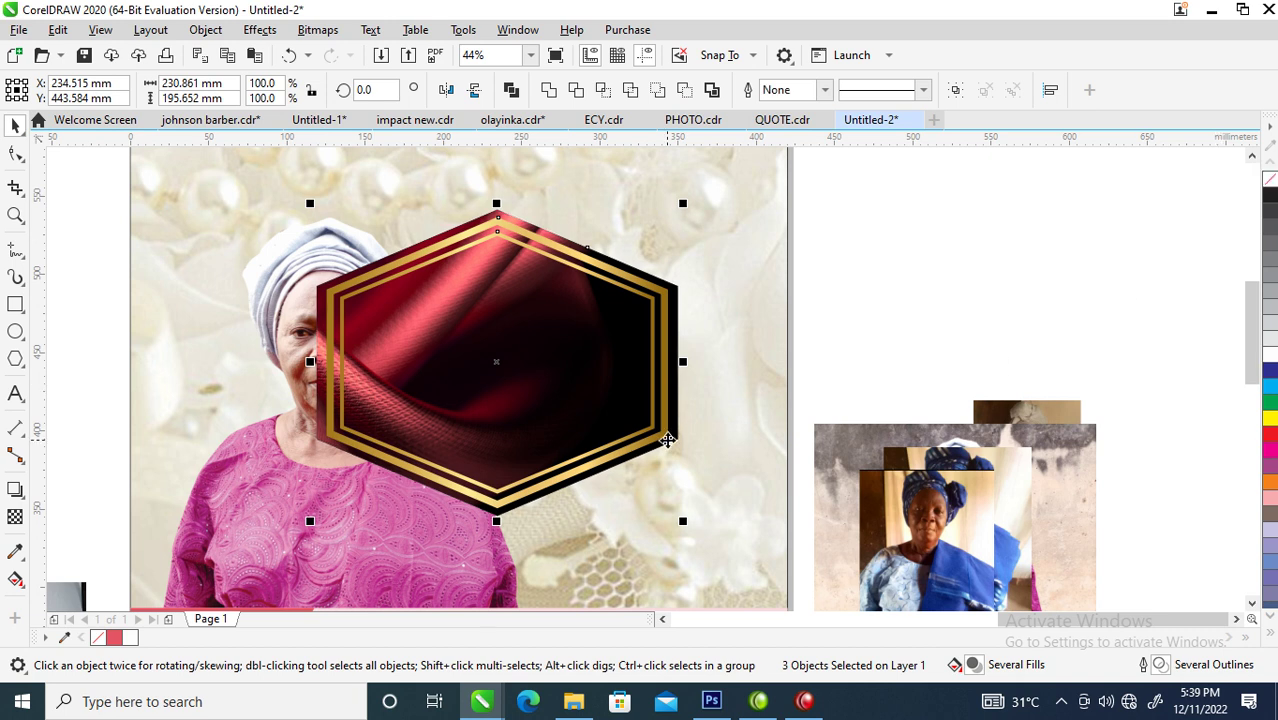
pyautogui.hotkey('ctrl', 'g')
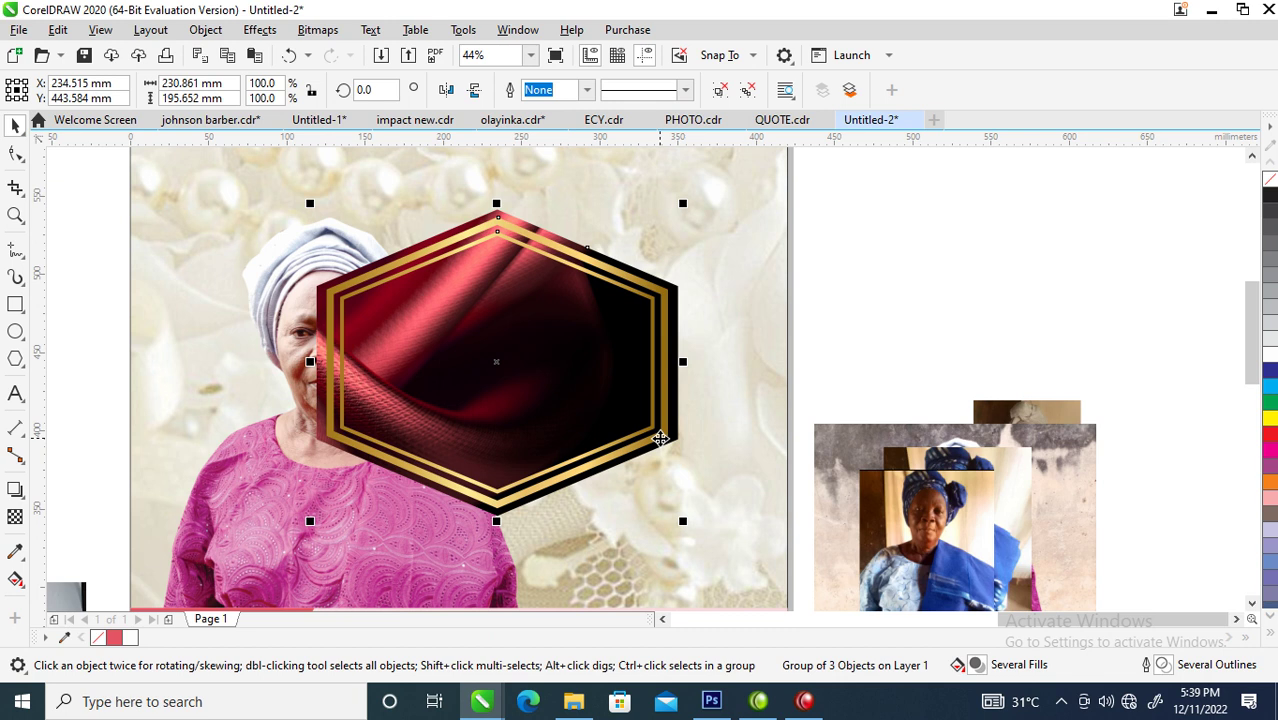
# - Place the hexagon group behind the woman's portrait but in front of the pearl background
pyautogui.hotkey('shift', 'pagedown')
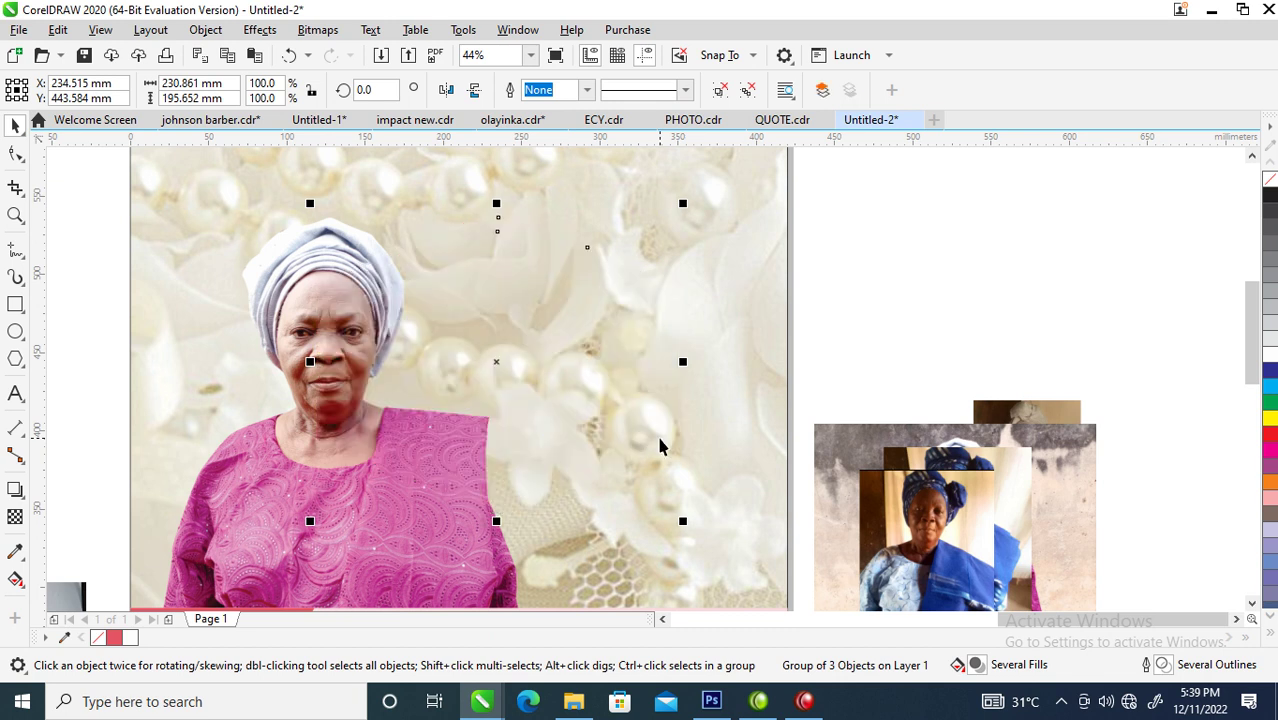
pyautogui.hotkey('ctrl', 'pageup')
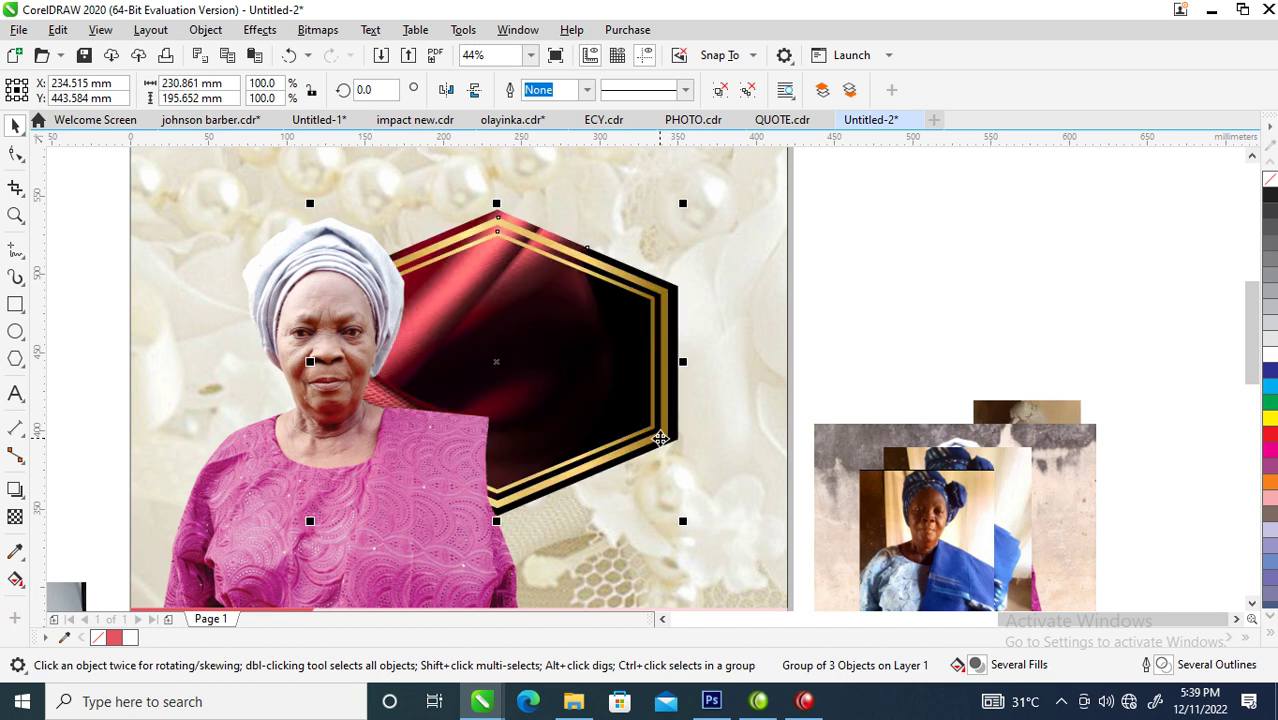
# - Move the hexagon group slightly lower and shift the woman's portrait a little away from it, towards the page edge
pyautogui.scroll(-4, 660, 438)
pyautogui.press('z')
pyautogui.moveTo(260, 315); pyautogui.dragTo(918, 607)
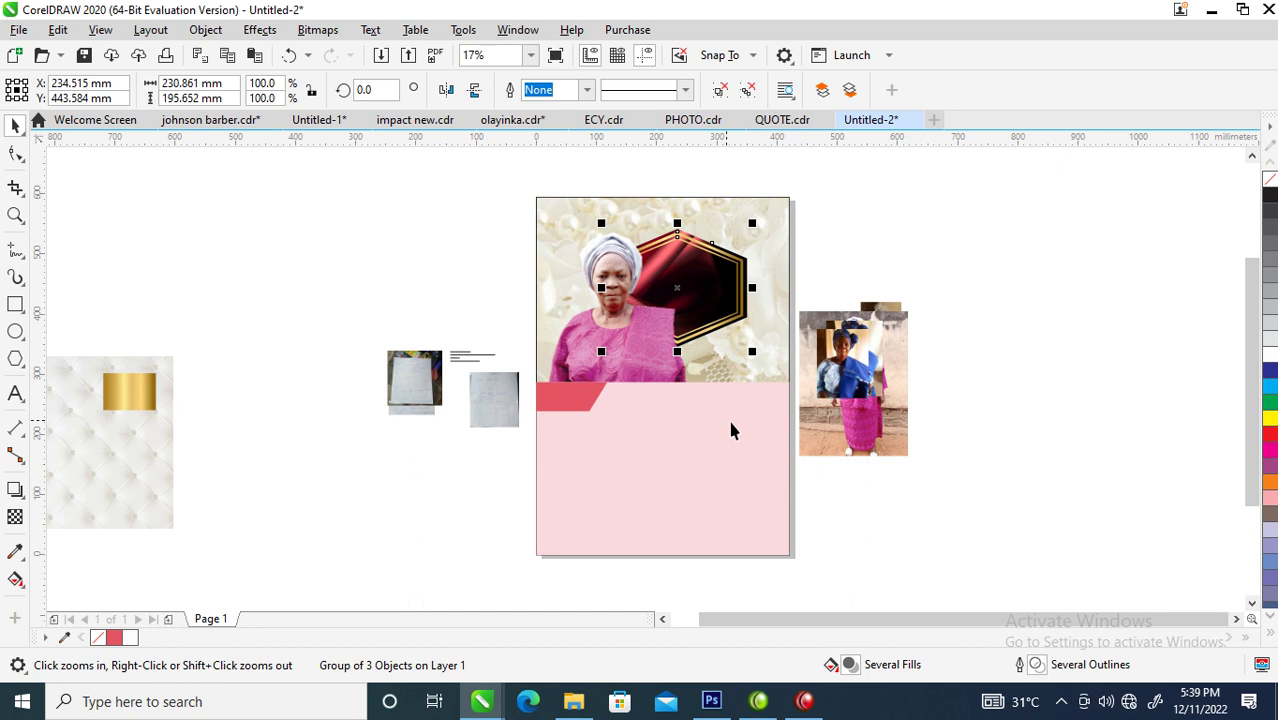
pyautogui.click(643, 323)
pyautogui.moveTo(643, 323)
pyautogui.mouseDown()
pyautogui.moveTo(625, 311)
pyautogui.moveTo(630, 339)
pyautogui.moveTo(635, 330)
pyautogui.mouseUp()
pyautogui.moveTo(750, 290); pyautogui.dragTo(754, 310)
pyautogui.click(614, 346)
pyautogui.moveTo(612, 342)
pyautogui.mouseDown()
pyautogui.moveTo(599, 331)
pyautogui.moveTo(611, 333)
pyautogui.mouseUp()
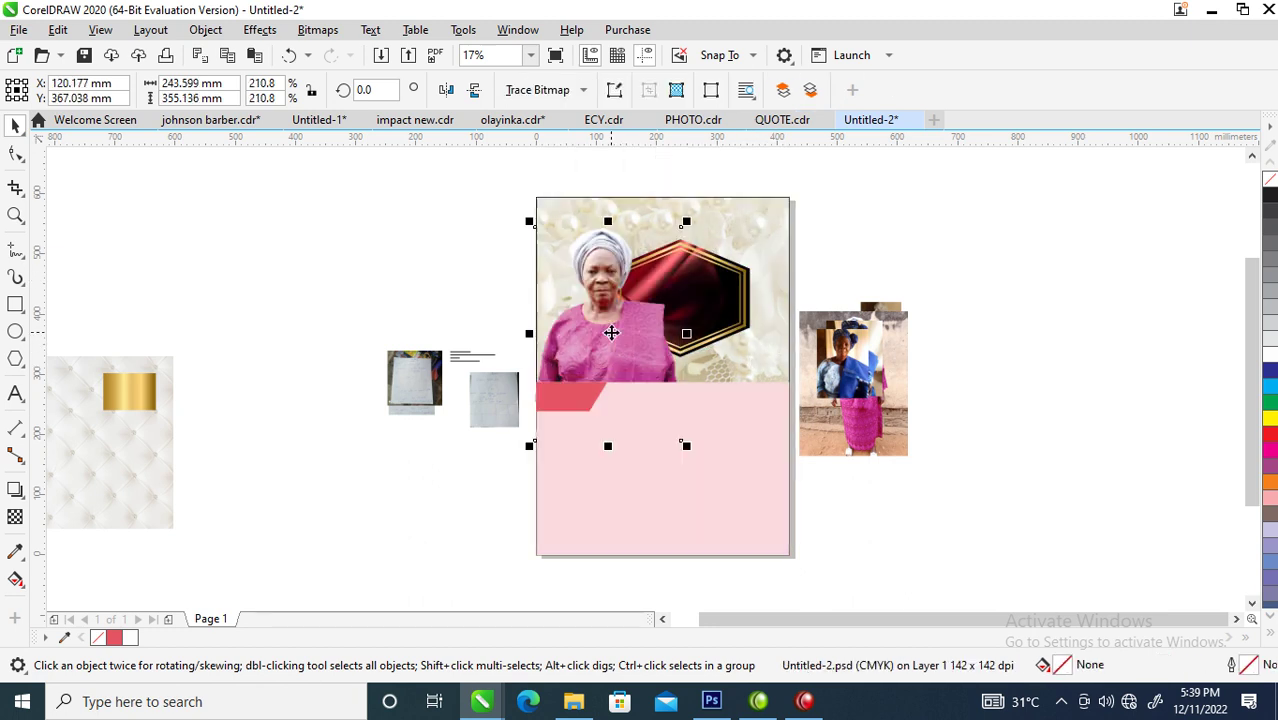
# - Enlarge the birthday greeting text to about 524 × 143 mm and move it off the page, above the spare photos
pyautogui.click(479, 357)
pyautogui.moveTo(496, 345); pyautogui.dragTo(765, 208)
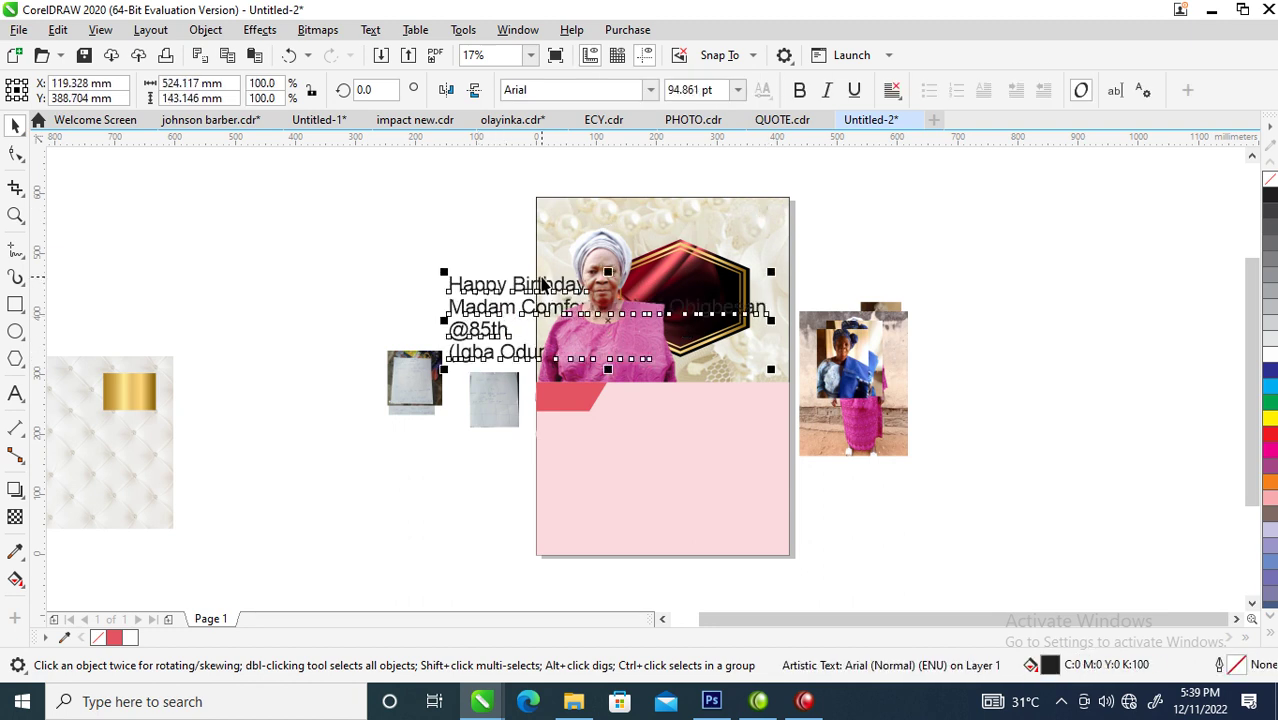
pyautogui.moveTo(603, 318); pyautogui.dragTo(963, 262)
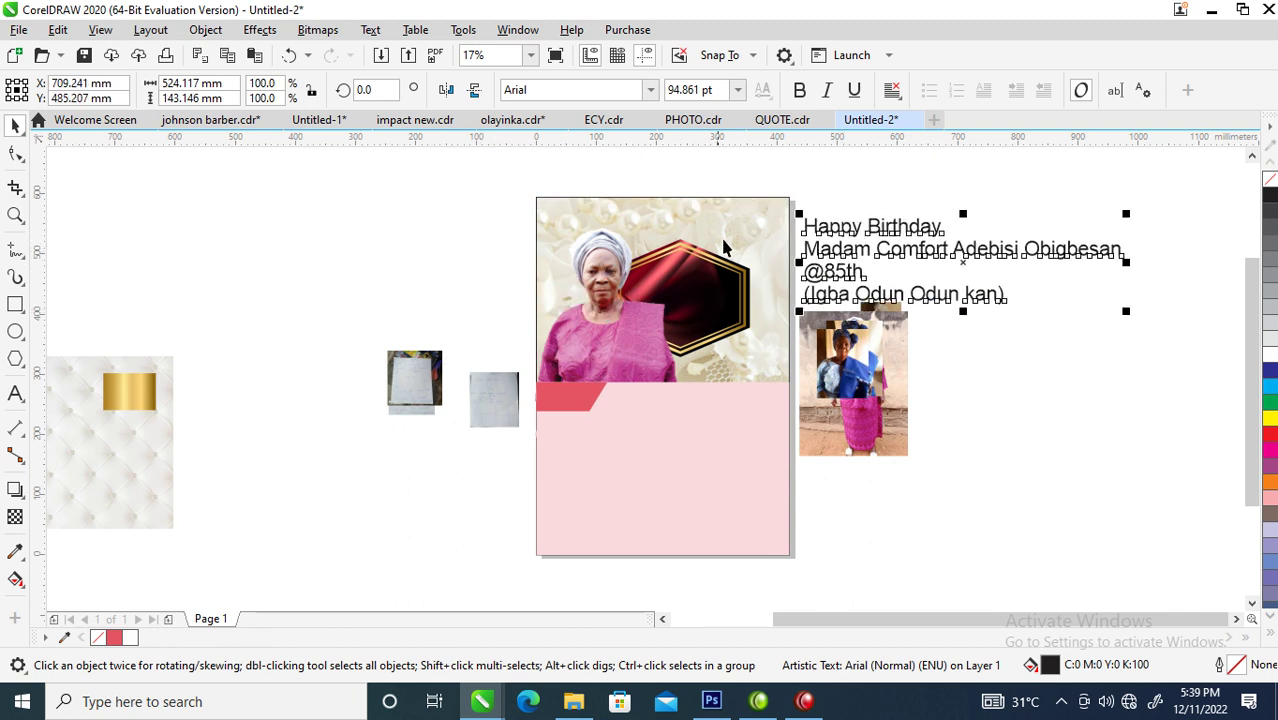
# - Open the font choices for the enlarged birthday greeting text
pyautogui.press('z')
pyautogui.moveTo(427, 185); pyautogui.dragTo(1136, 450)
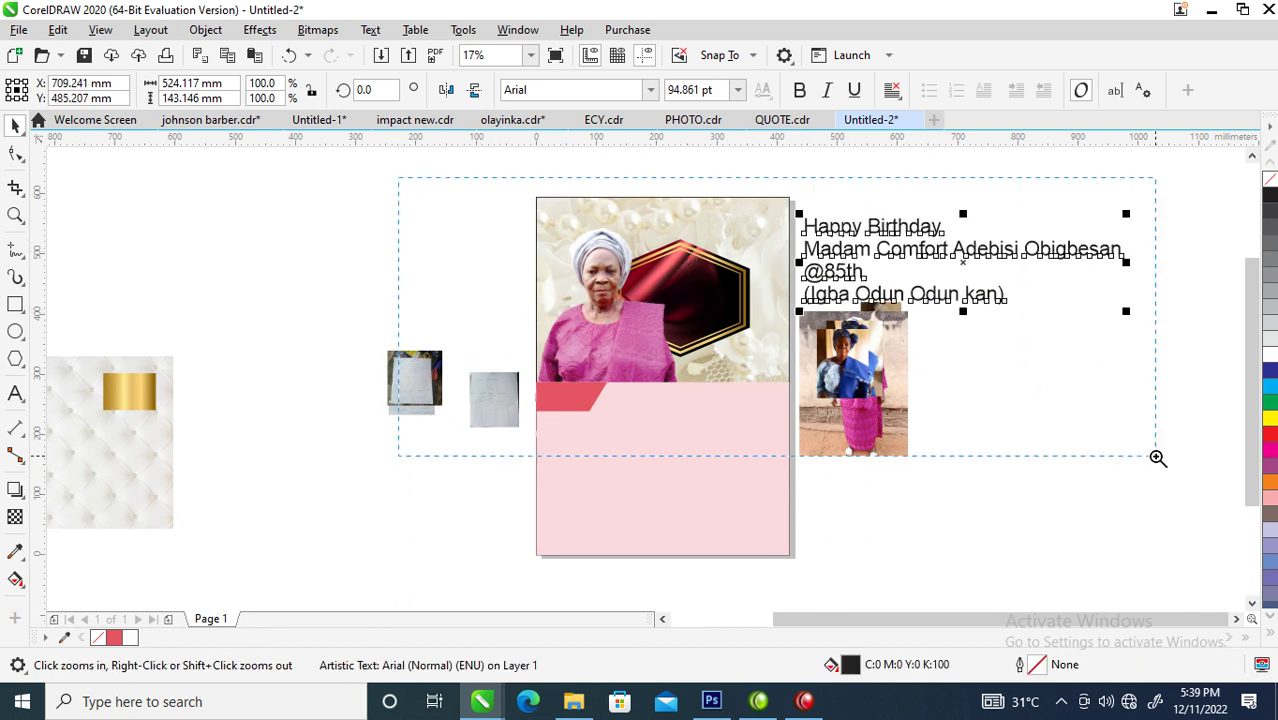
pyautogui.click(646, 90)
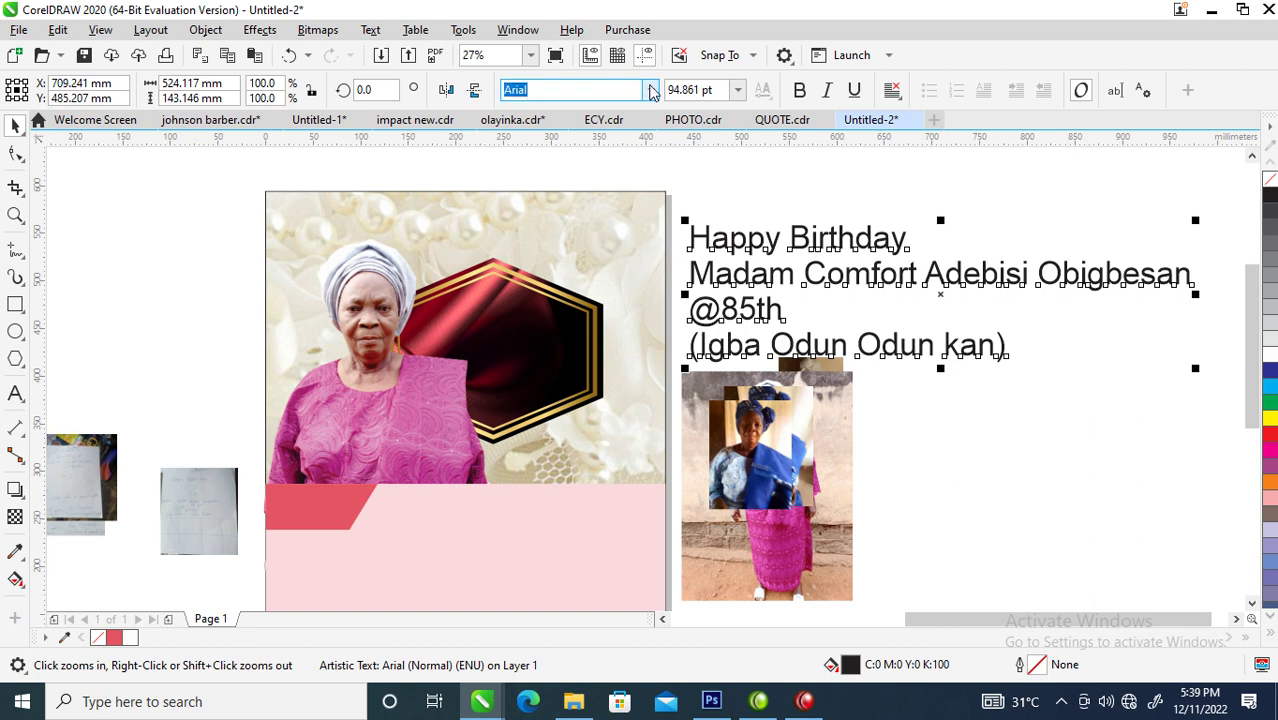
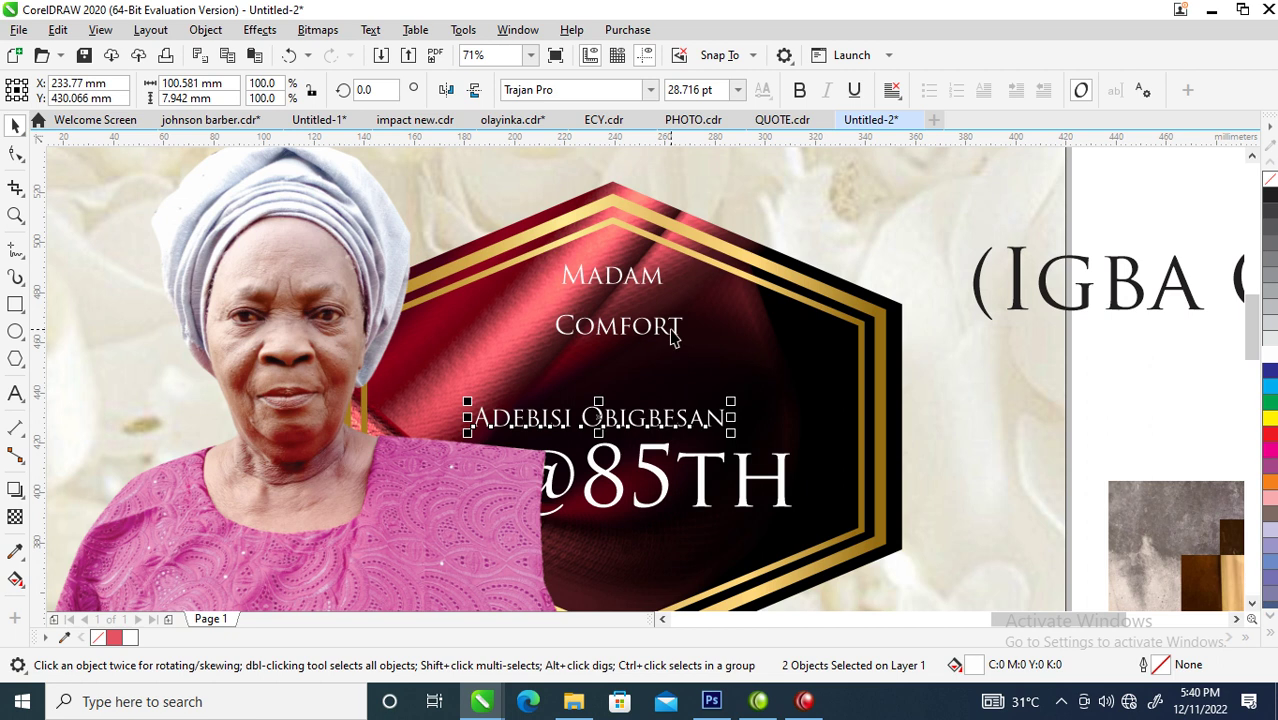
# - Enlarge the celebrant's first name inside the hexagon to about 172 × 27 mm
pyautogui.moveTo(669, 341); pyautogui.dragTo(866, 312)
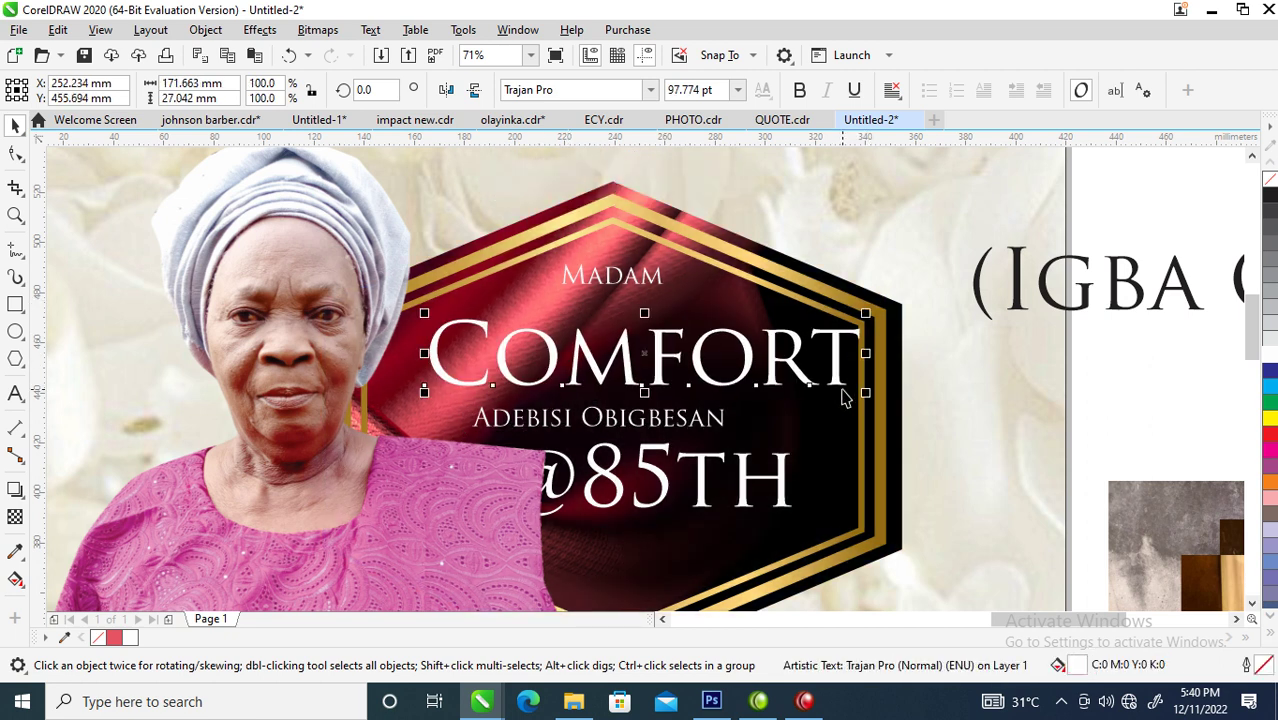
# - Make the celebrant's first name bold, move it slightly and tighten its letter spacing to fit within the hexagon's gold frame
pyautogui.click(800, 91)
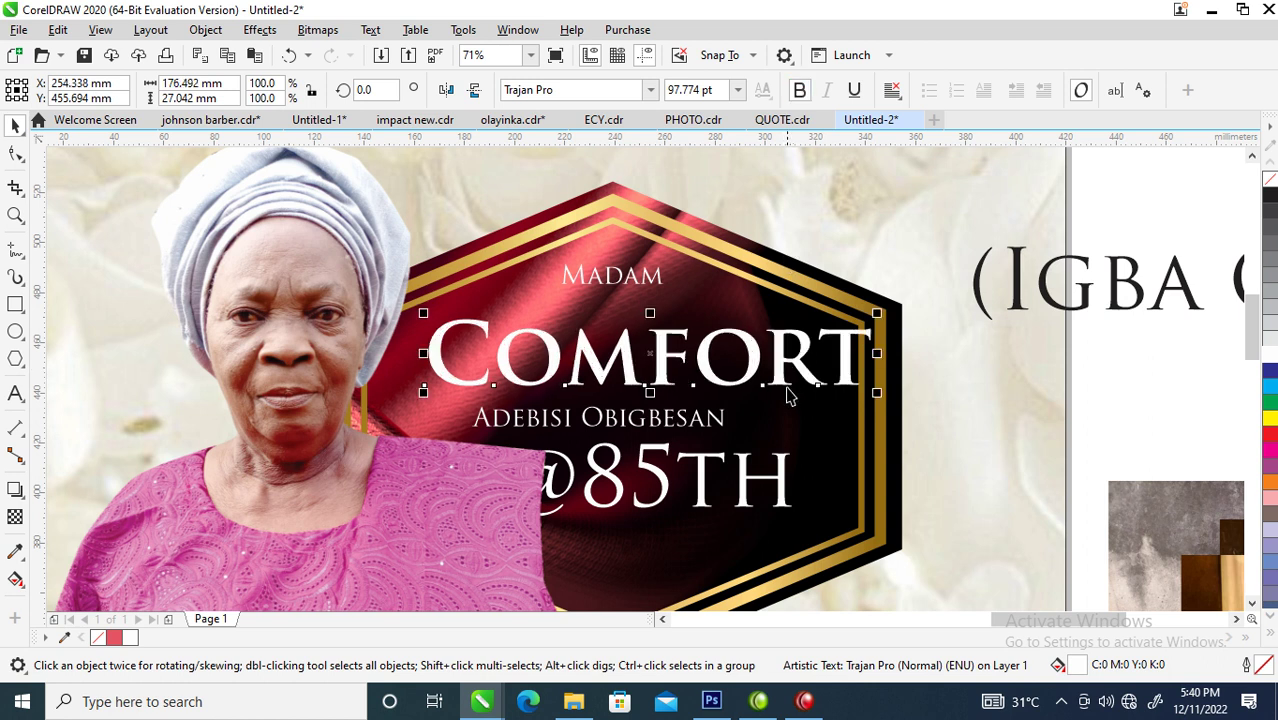
pyautogui.moveTo(778, 364)
pyautogui.mouseDown()
pyautogui.moveTo(768, 360)
pyautogui.moveTo(770, 376)
pyautogui.mouseUp()
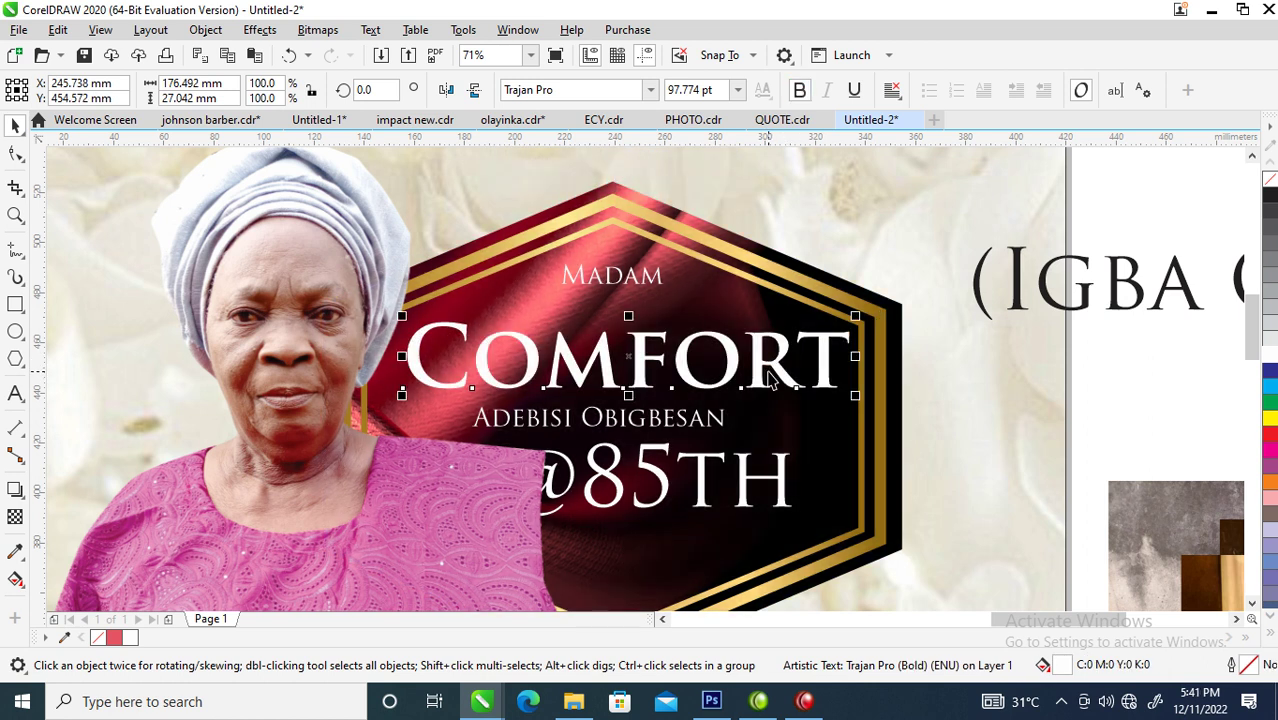
pyautogui.click(15, 153)
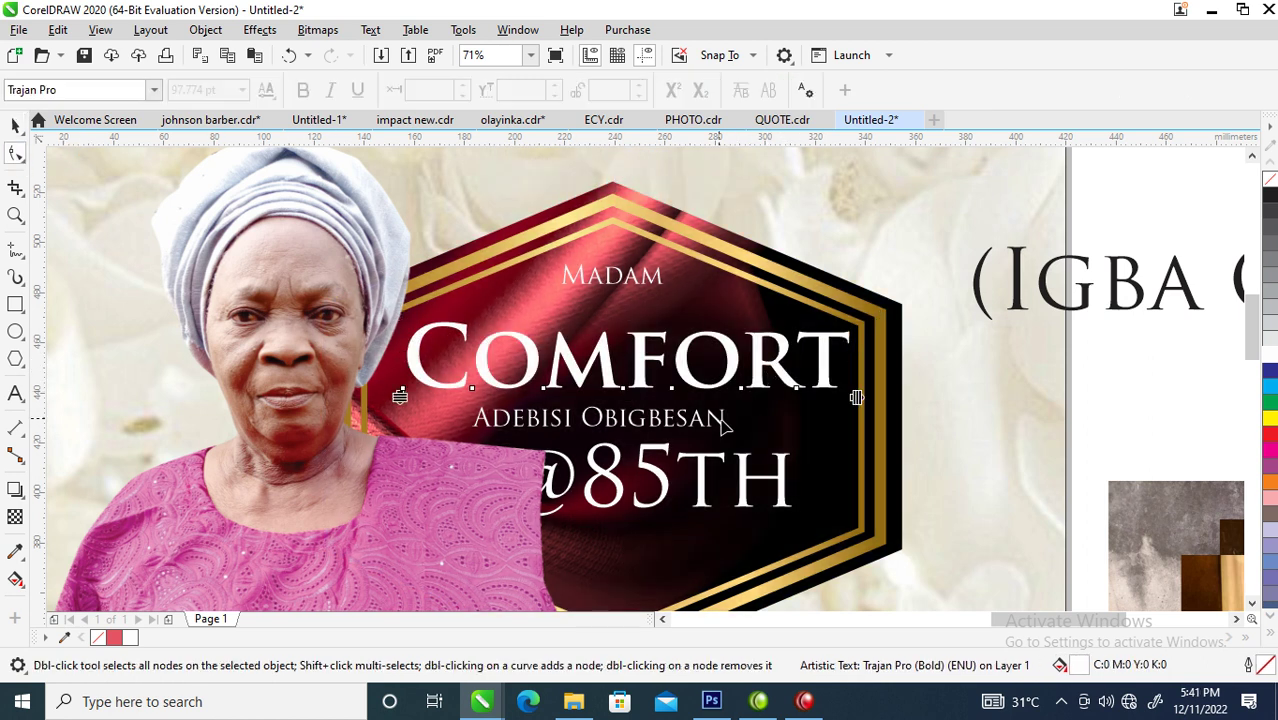
pyautogui.moveTo(857, 397); pyautogui.dragTo(814, 400)
pyautogui.press('space')
# - Copy the gold properties of the hexagon's frame onto the celebrant's first name
pyautogui.moveTo(882, 311); pyautogui.dragTo(786, 350)
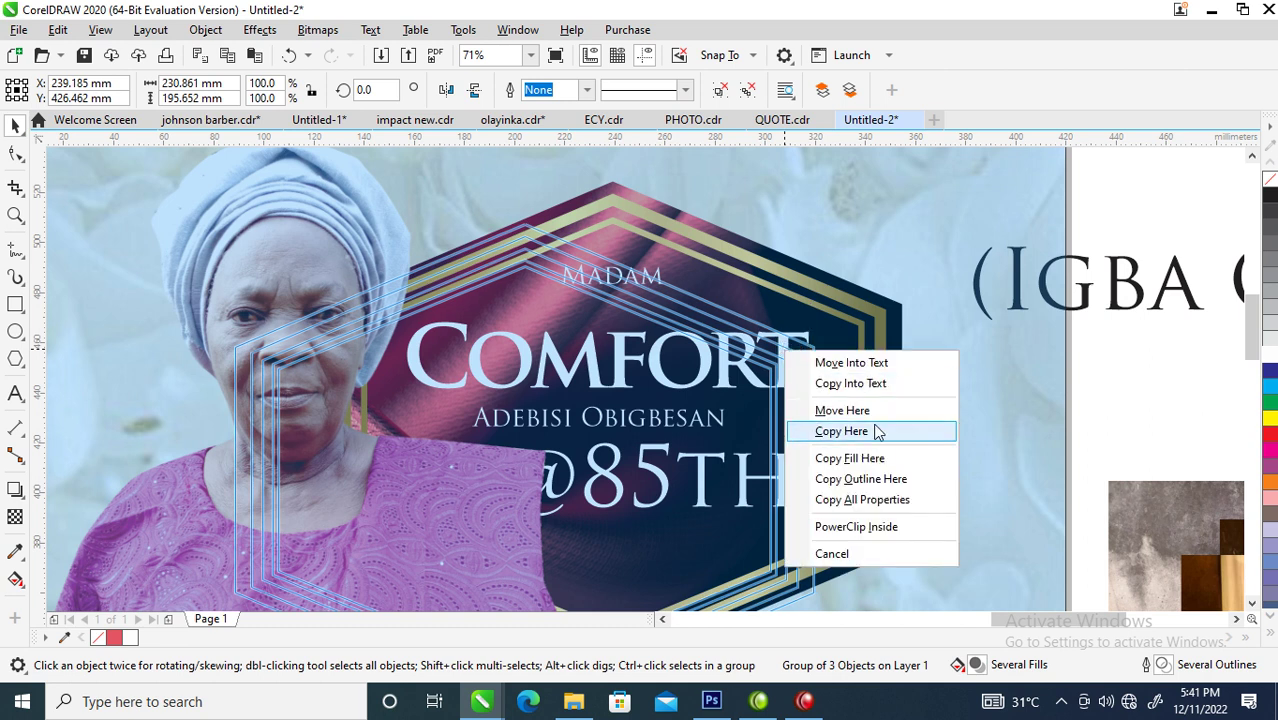
pyautogui.click(862, 500)
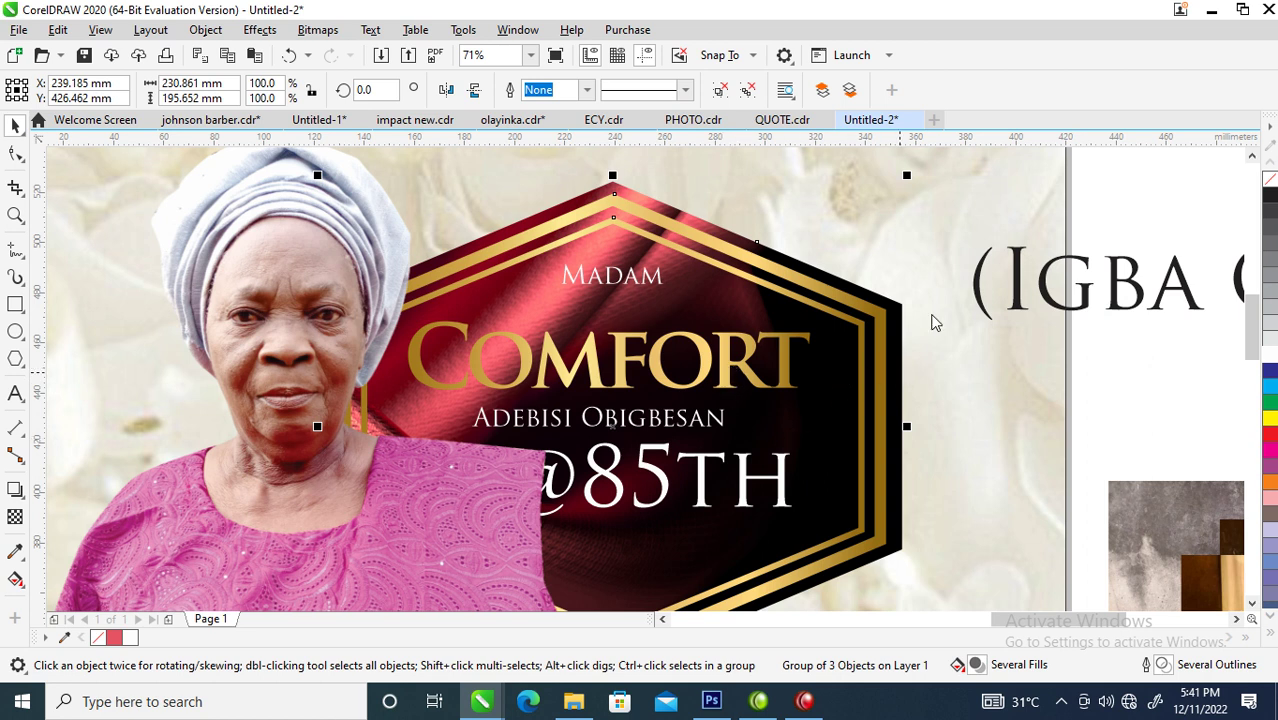
pyautogui.click(924, 366)
pyautogui.keyDown('ctrl'); pyautogui.click(897, 404); pyautogui.keyUp('ctrl')
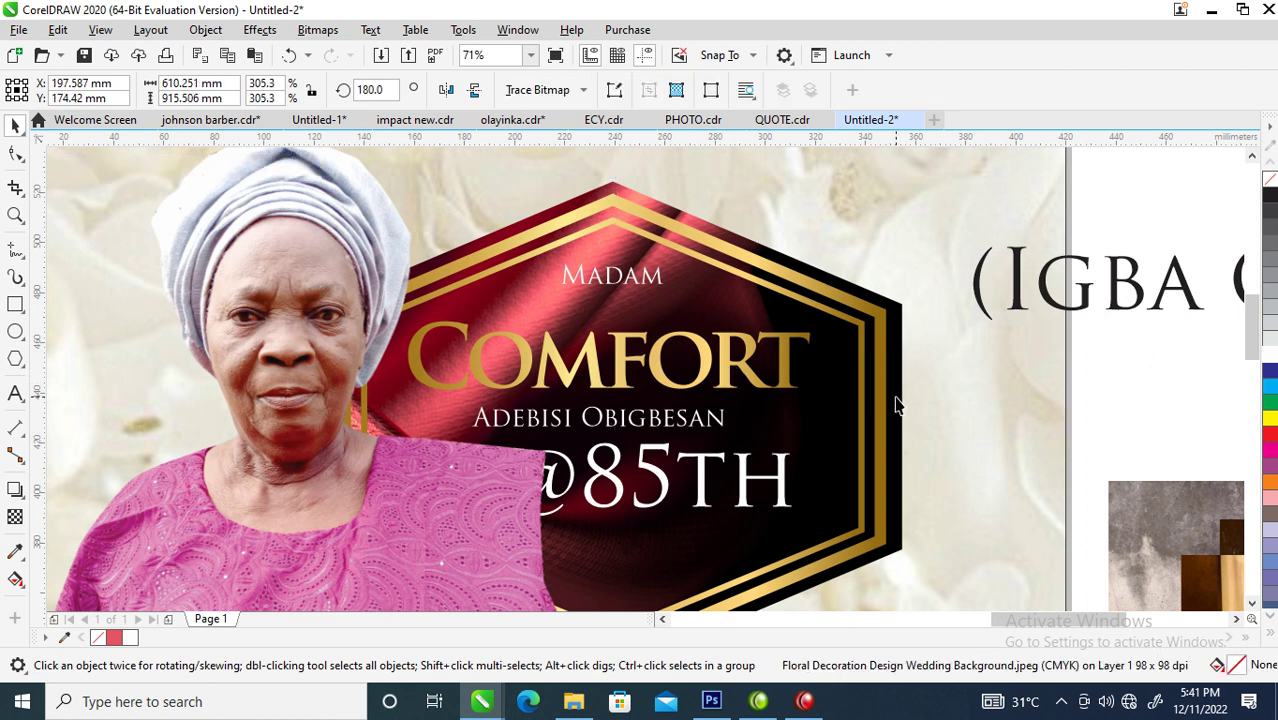
# - Switch to File Explorer and open the luxury-golden-flat-badges-set folder in Downloads
pyautogui.scroll(-3, 840, 350)
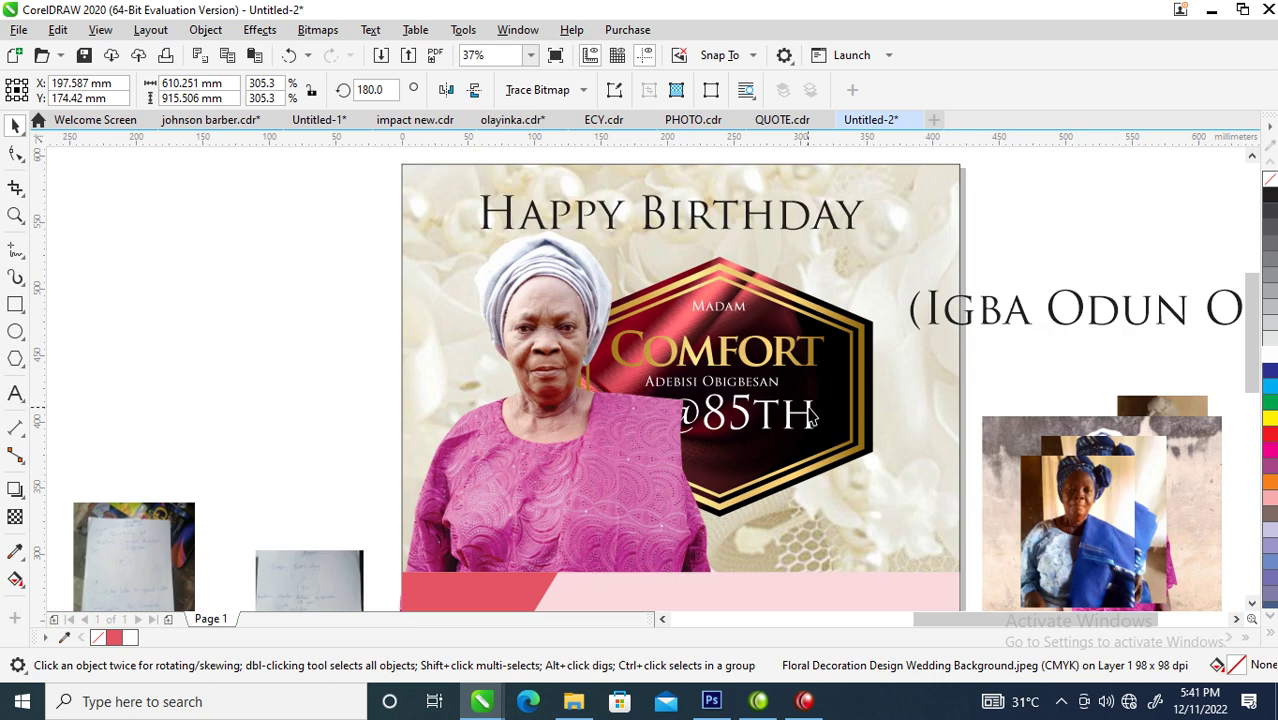
pyautogui.scroll(-4, 800, 421)
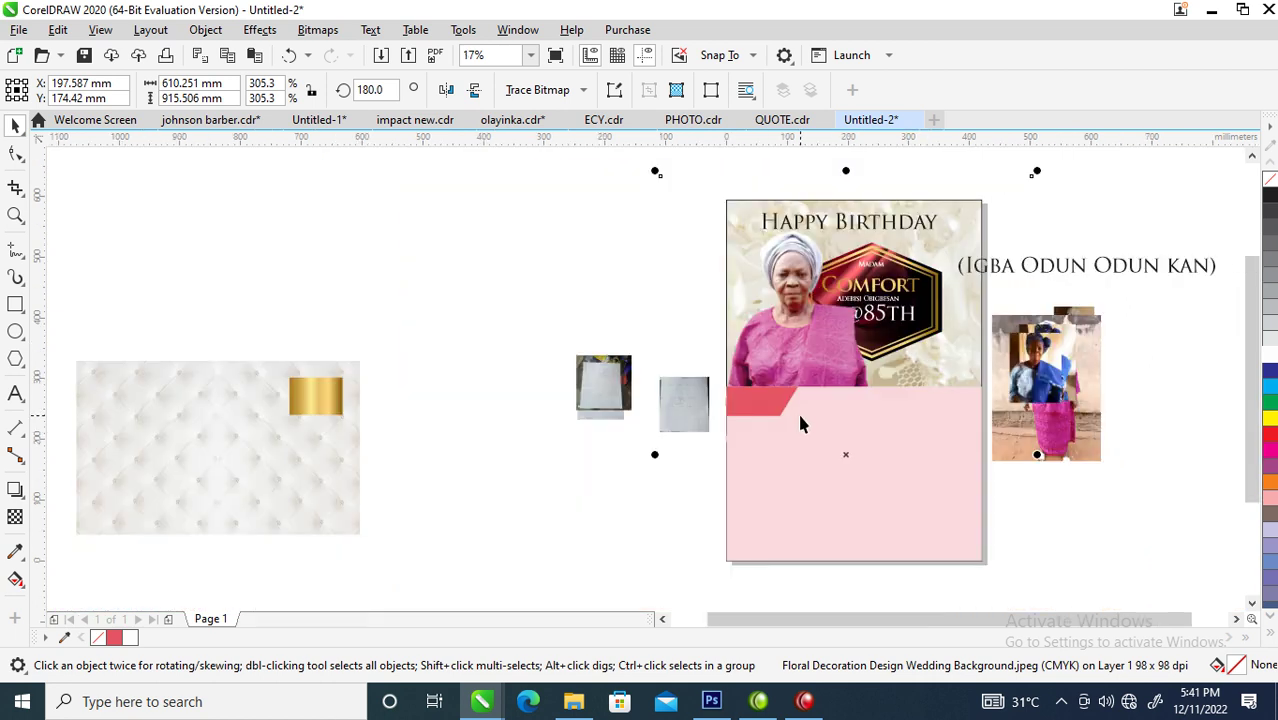
pyautogui.press('z')
pyautogui.moveTo(664, 189); pyautogui.dragTo(1150, 482)
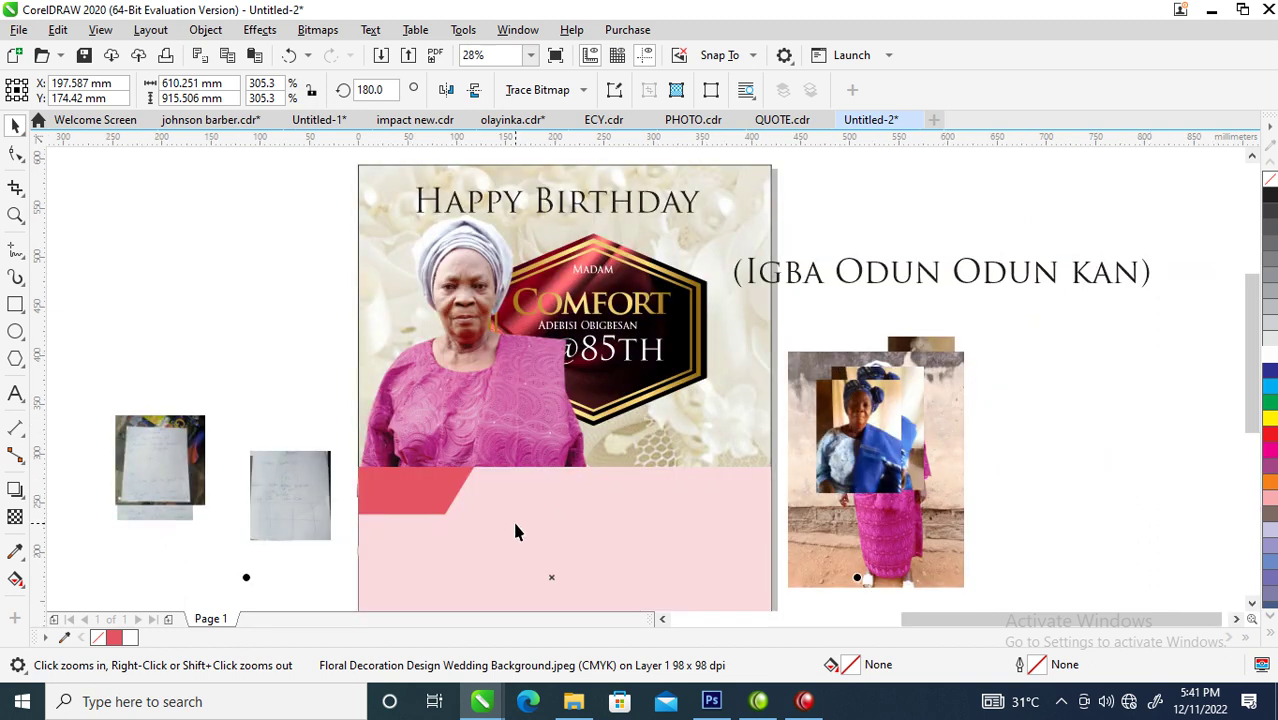
pyautogui.click(576, 704)
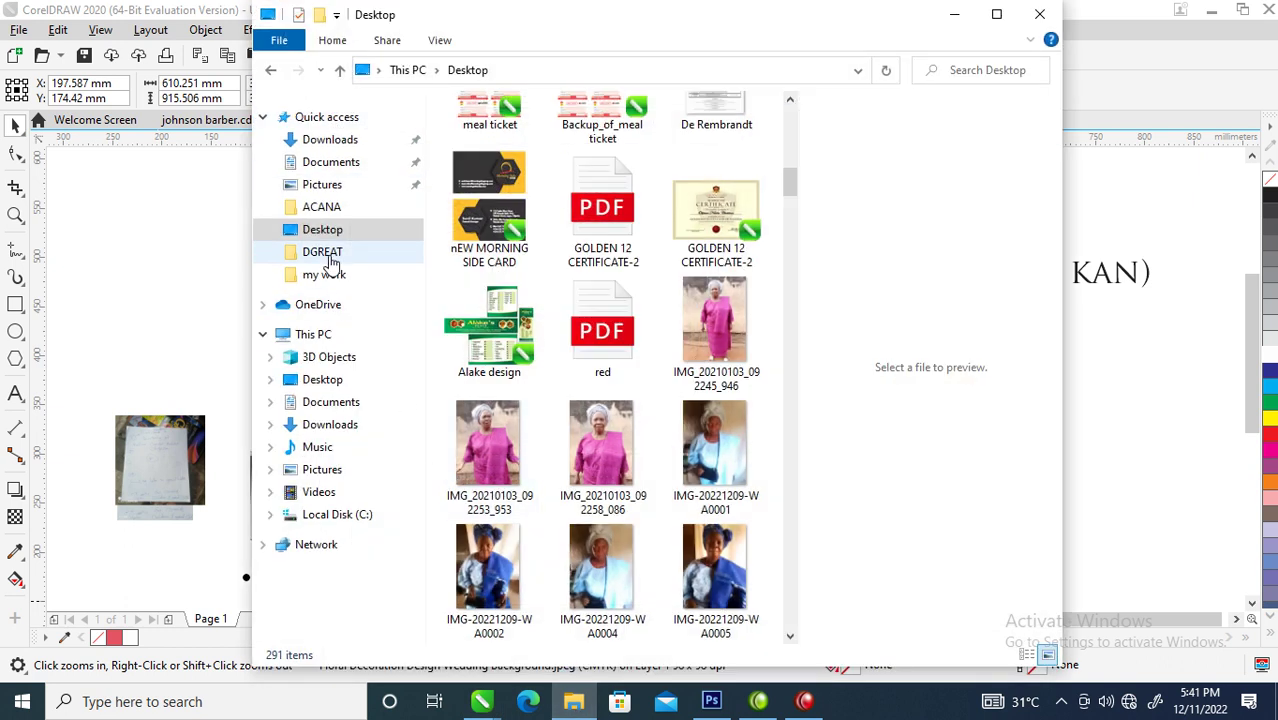
pyautogui.click(338, 142)
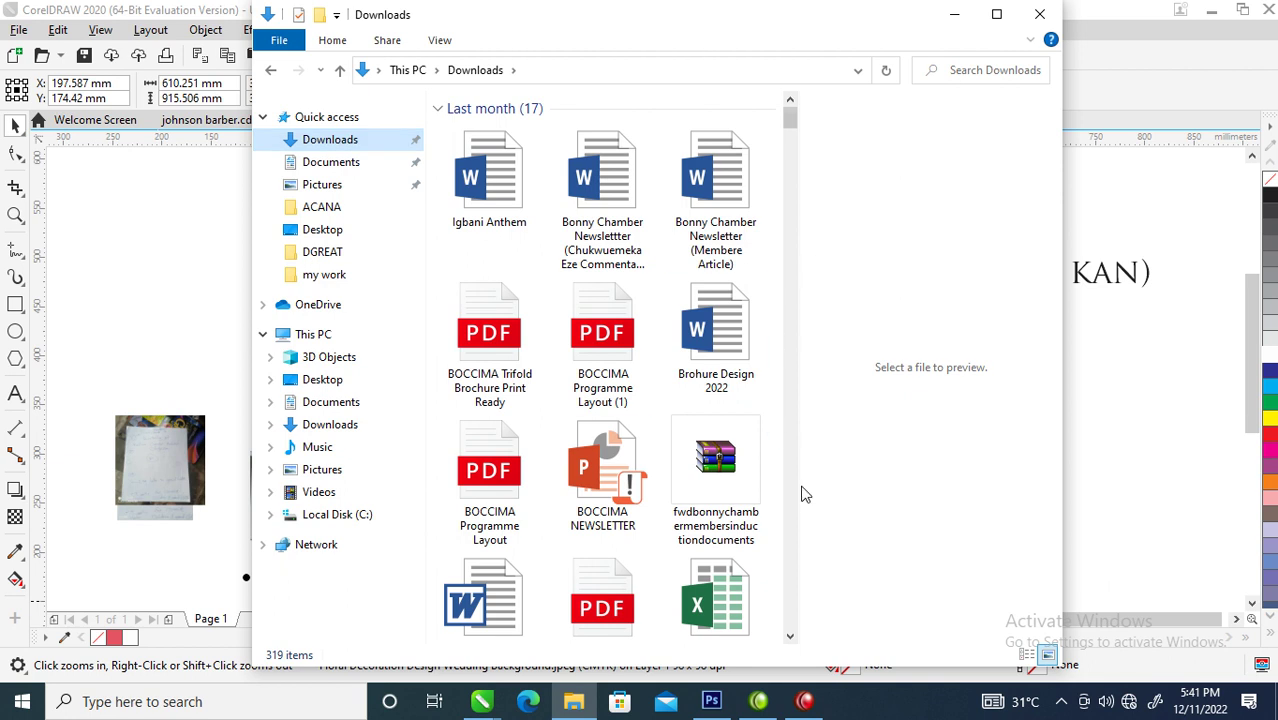
pyautogui.scroll(-15, 800, 560)
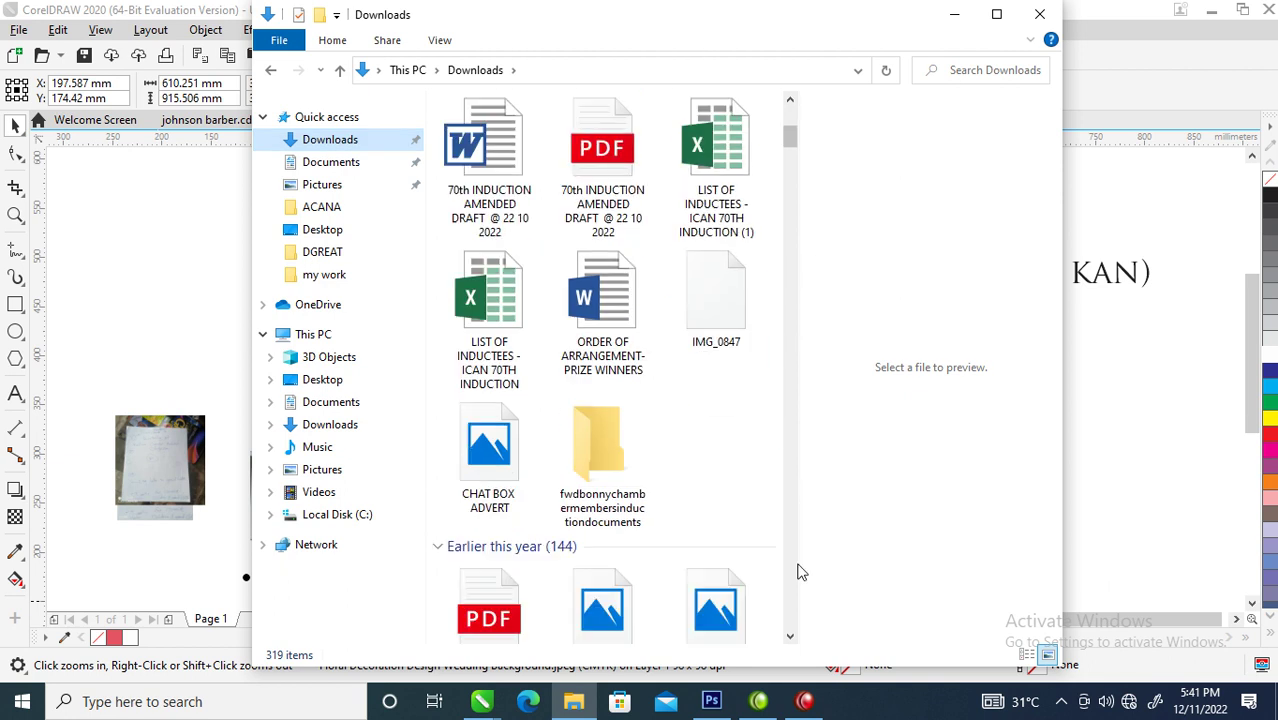
pyautogui.scroll(-10, 800, 575)
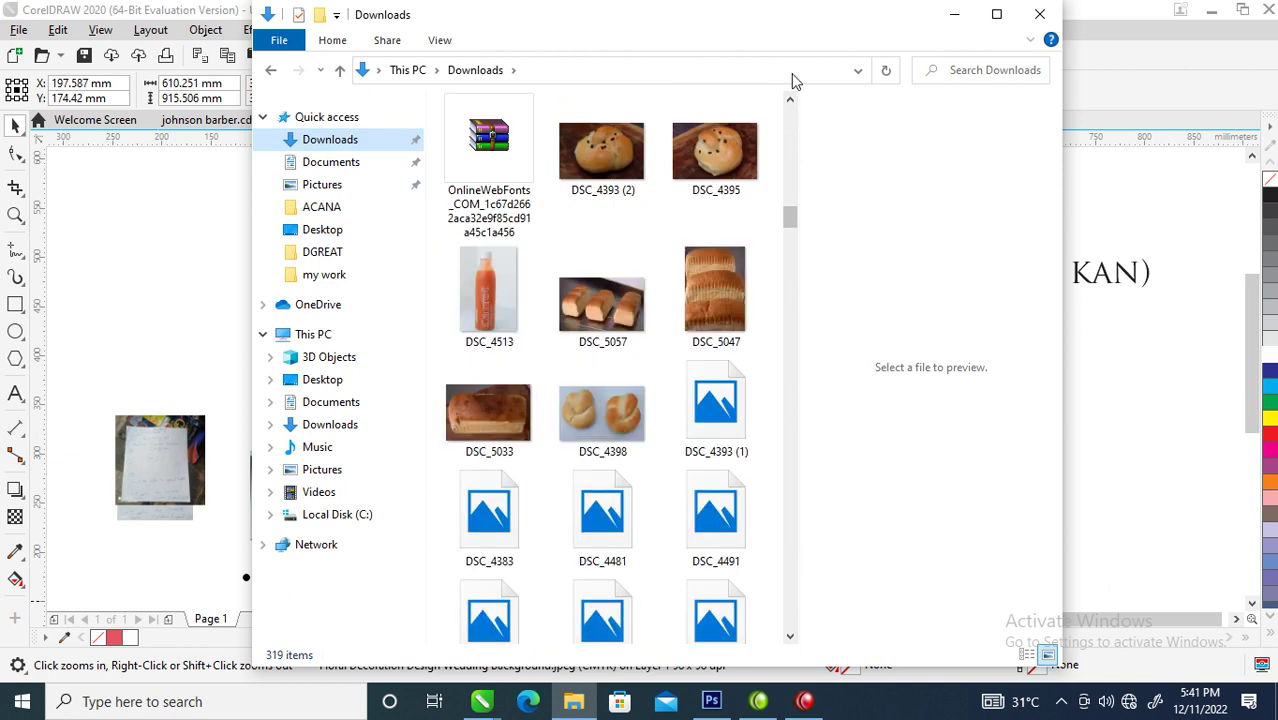
pyautogui.moveTo(796, 214); pyautogui.dragTo(790, 617)
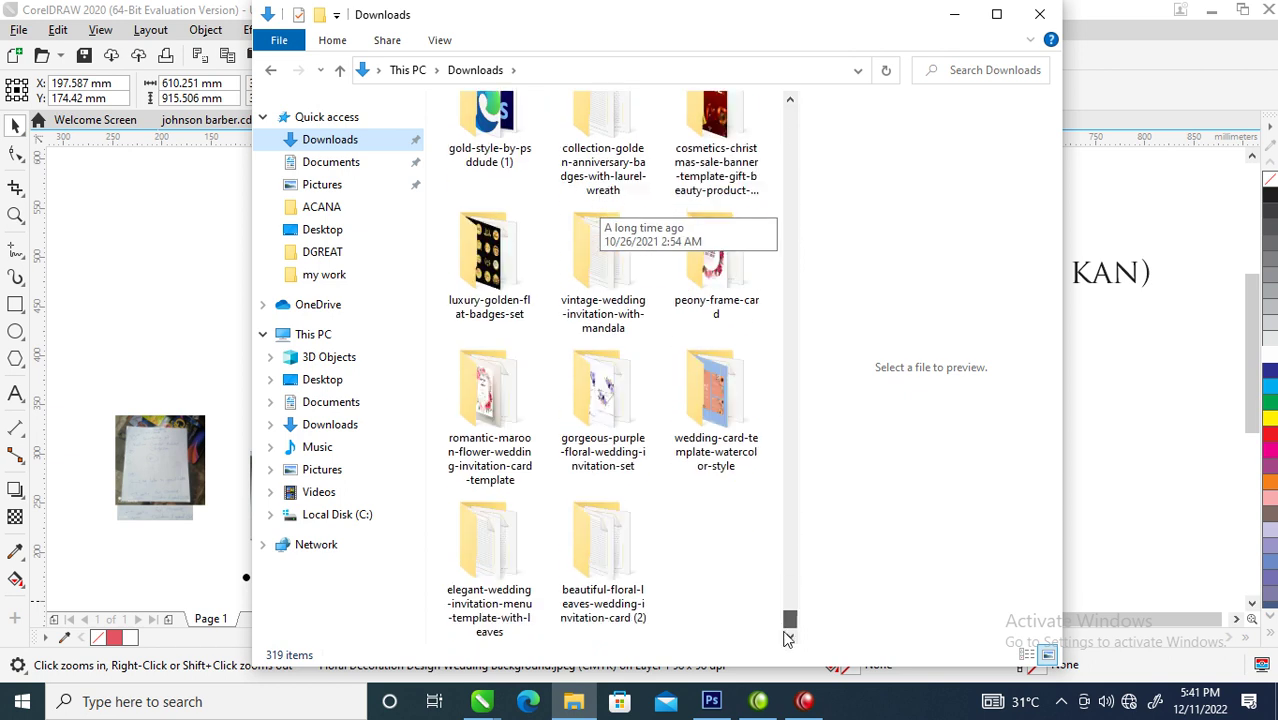
pyautogui.click(478, 250)
pyautogui.doubleClick(478, 250)
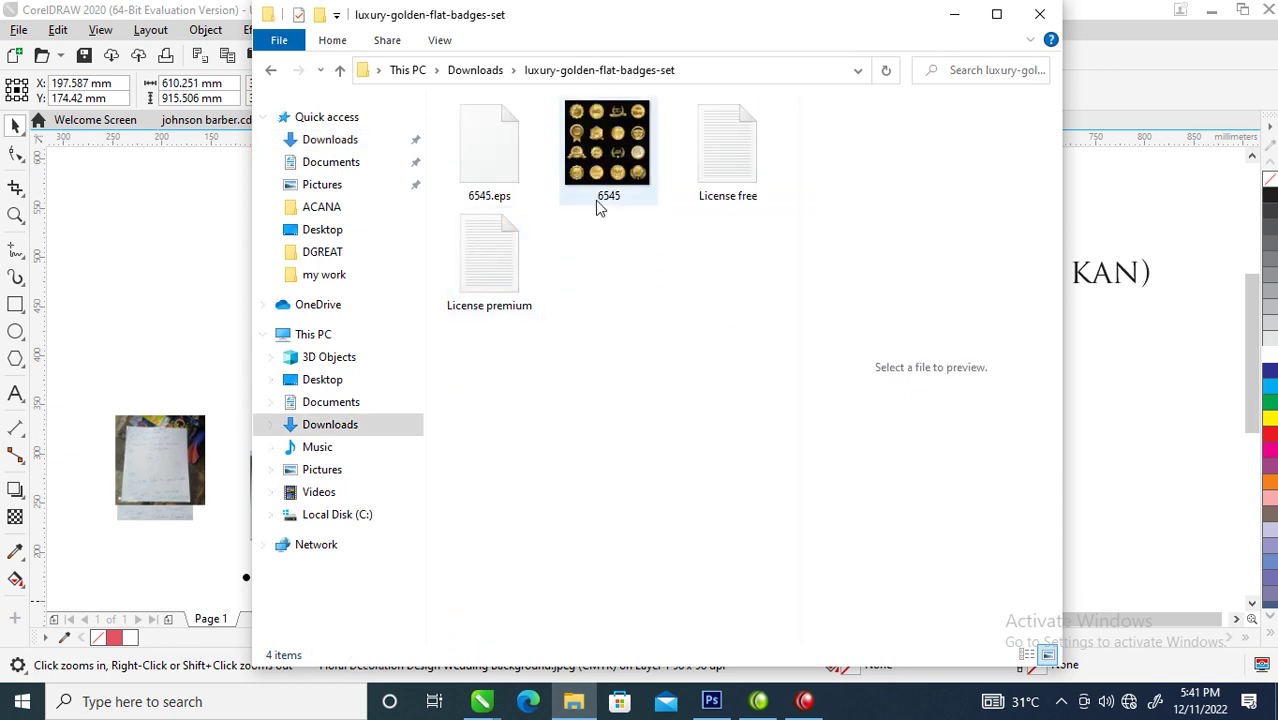
# - Import 6545.eps as editable with its text kept as text, and place the badge sheet off the page, beyond the spare photos
pyautogui.moveTo(497, 135); pyautogui.dragTo(1166, 369)
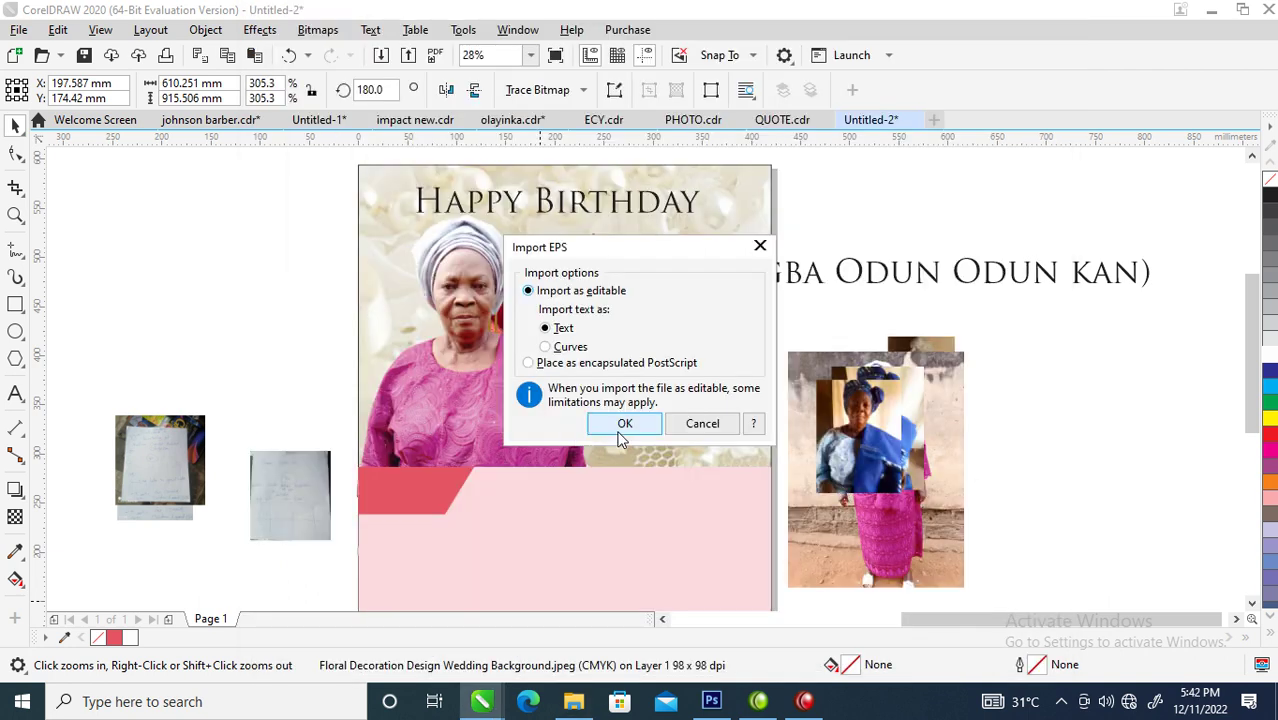
pyautogui.click(624, 424)
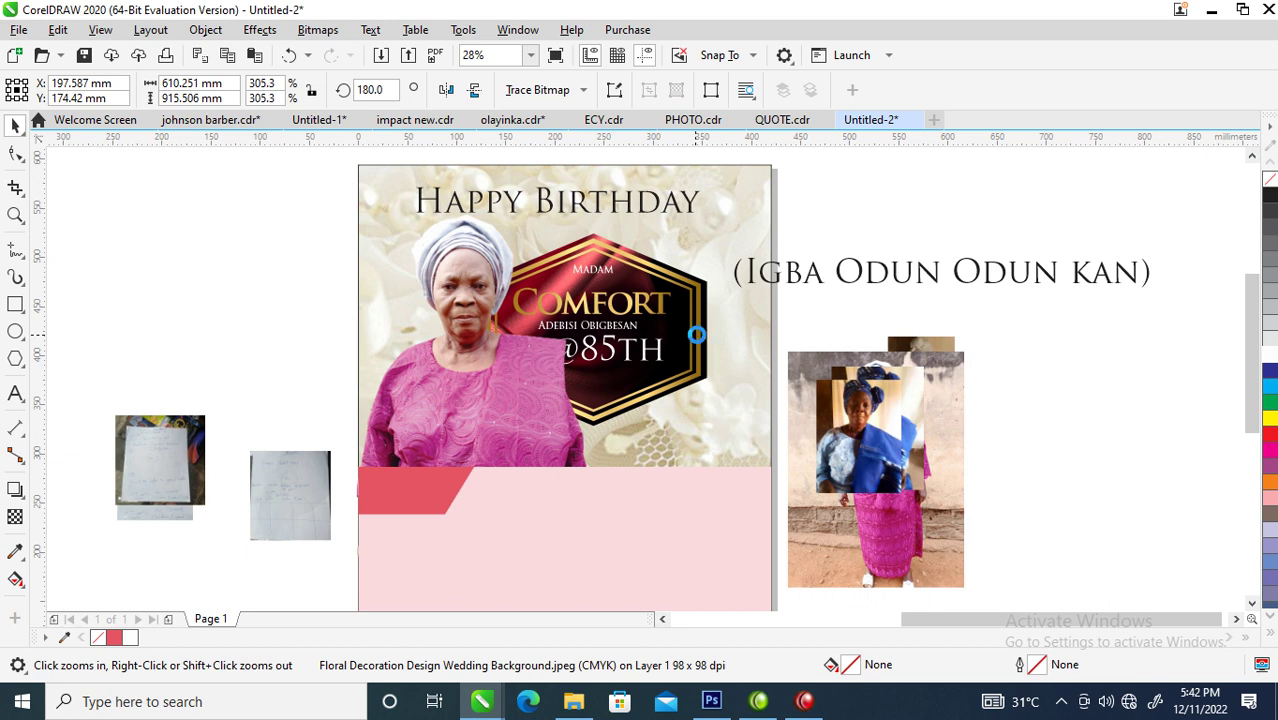
pyautogui.scroll(-4, 966, 330)
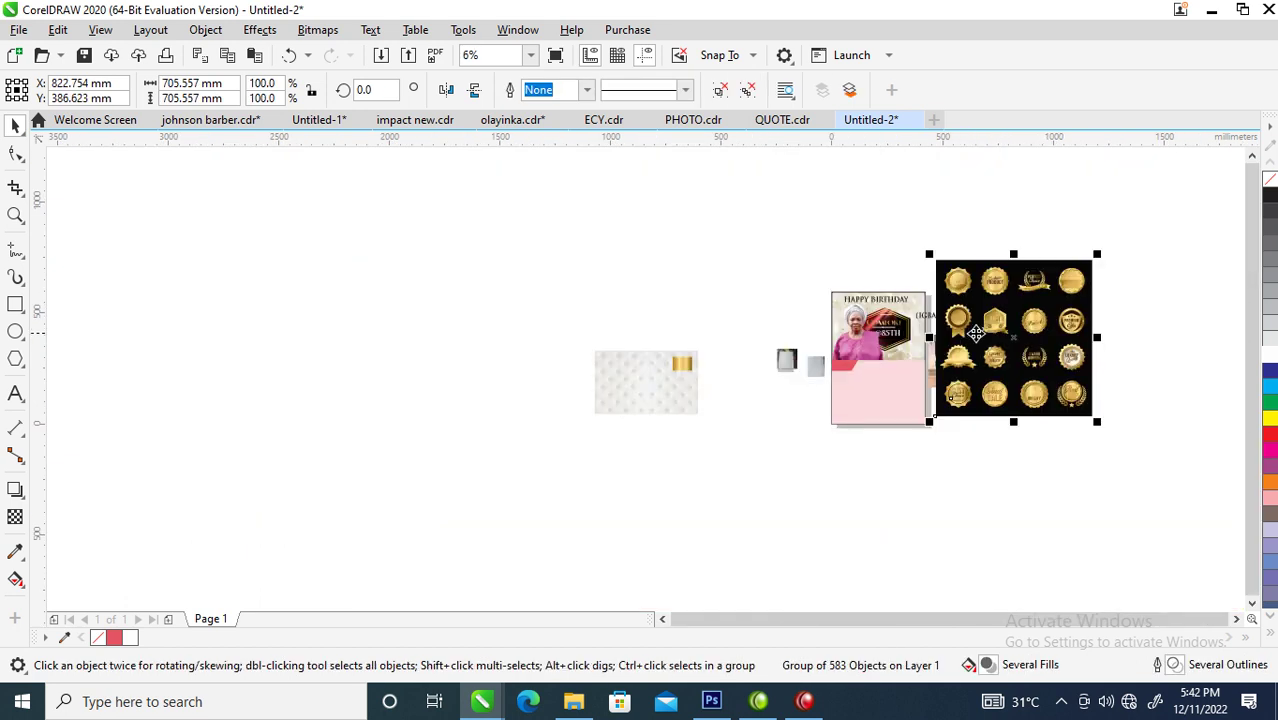
pyautogui.press('z')
pyautogui.moveTo(799, 242); pyautogui.dragTo(1206, 452)
pyautogui.moveTo(661, 326); pyautogui.dragTo(786, 324)
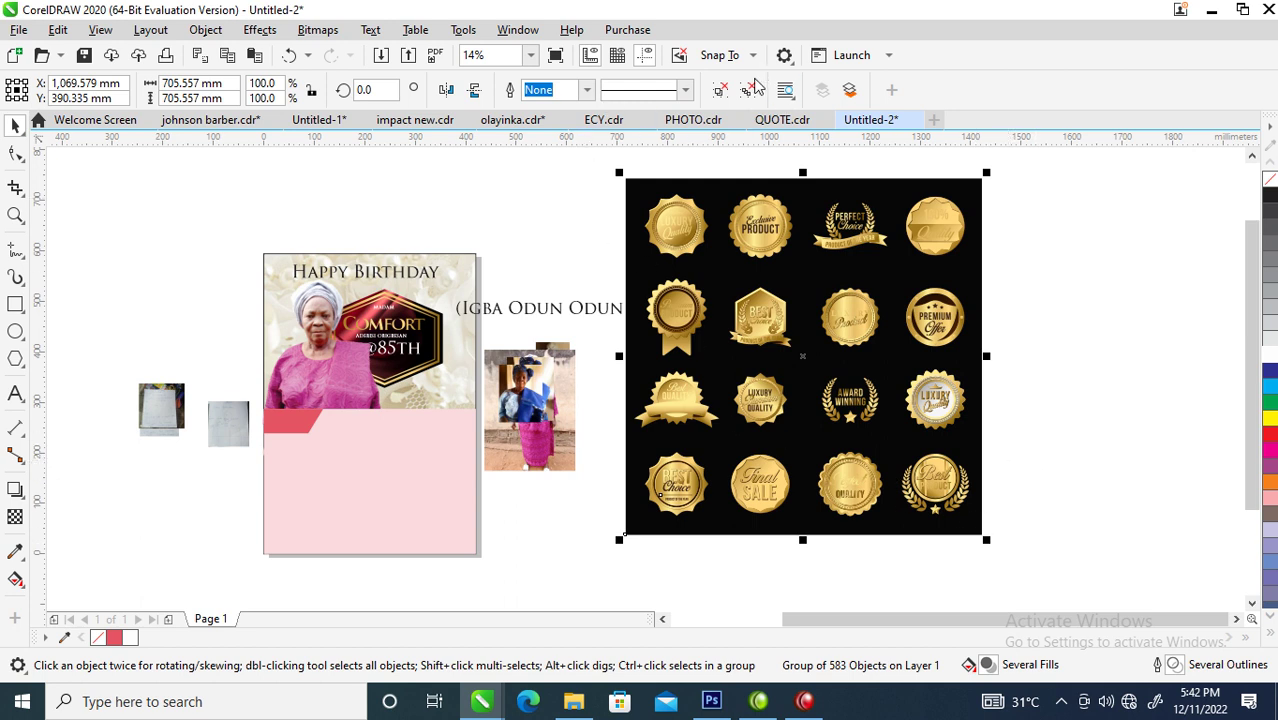
# - Ungroup the badge sheet and move its laurel Best Product badge onto the pink area of the page
pyautogui.click(720, 90)
pyautogui.moveTo(1071, 447); pyautogui.dragTo(887, 560)
pyautogui.moveTo(935, 485); pyautogui.dragTo(418, 450)
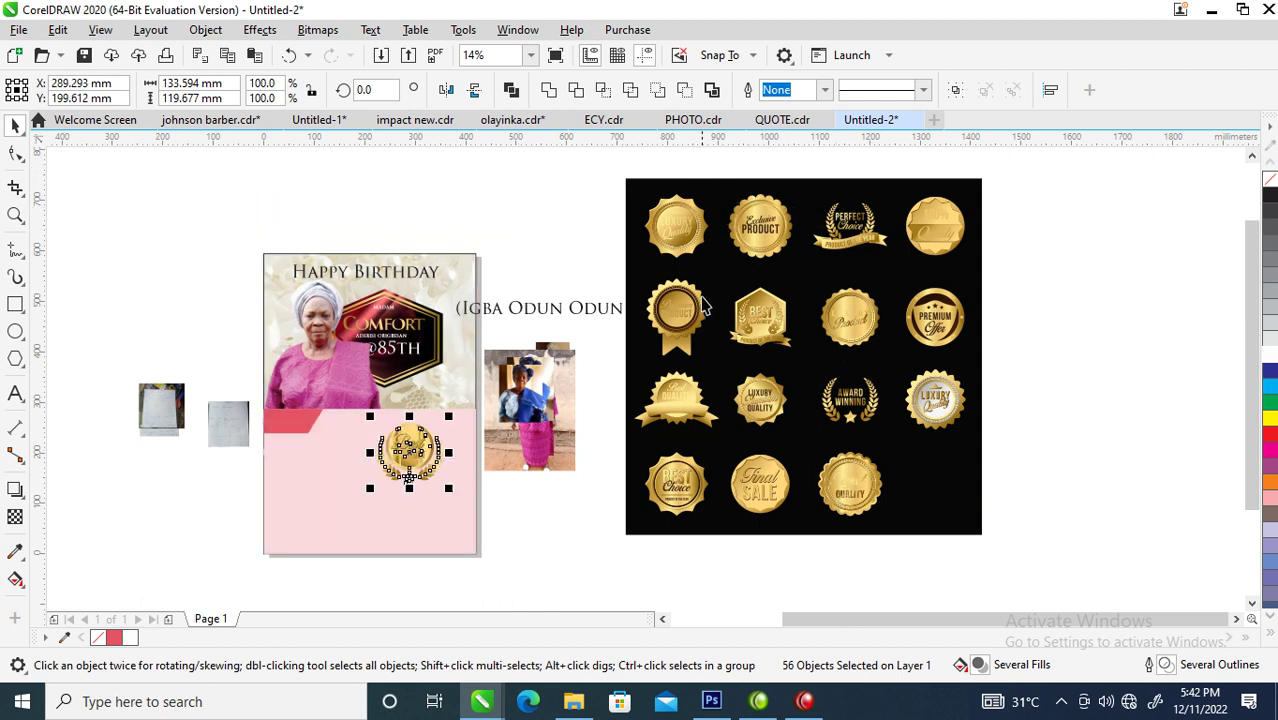
# - Move the scalloped Exclusive Product badge from the sheet onto the pink area, beside the laurel badge
pyautogui.moveTo(802, 440); pyautogui.dragTo(919, 542)
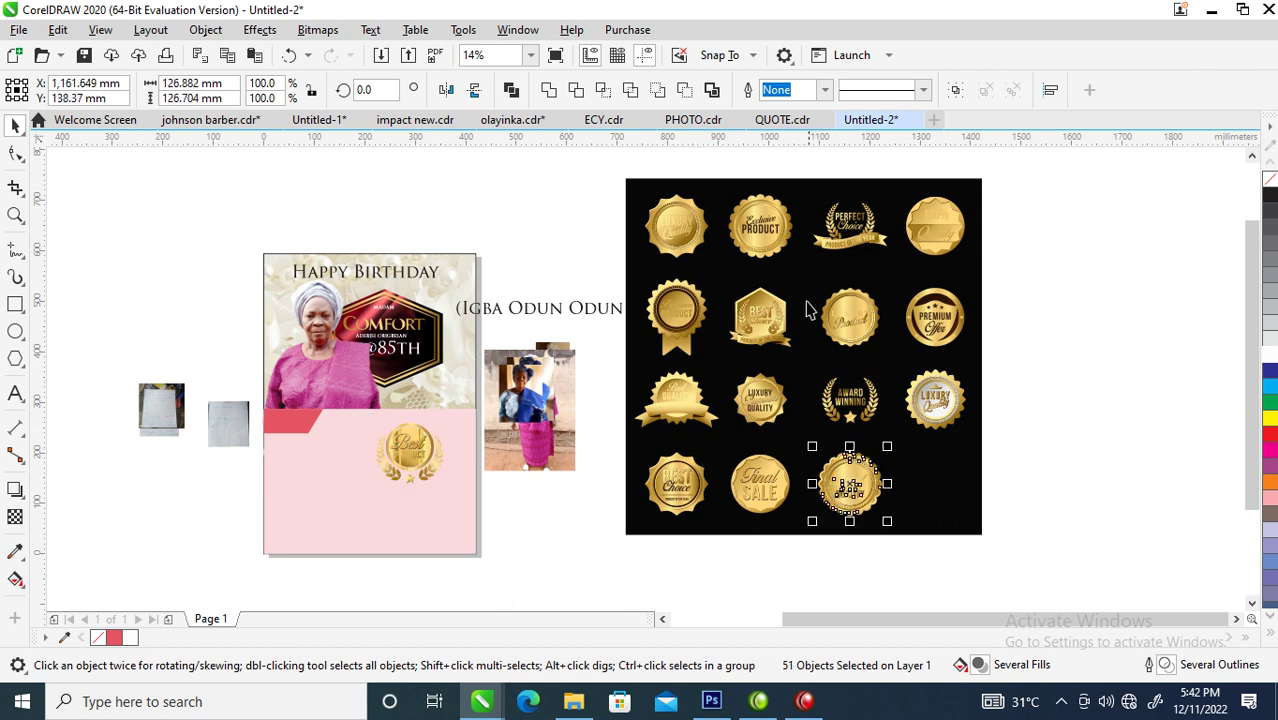
pyautogui.moveTo(713, 165); pyautogui.dragTo(826, 296)
pyautogui.moveTo(758, 220); pyautogui.dragTo(343, 437)
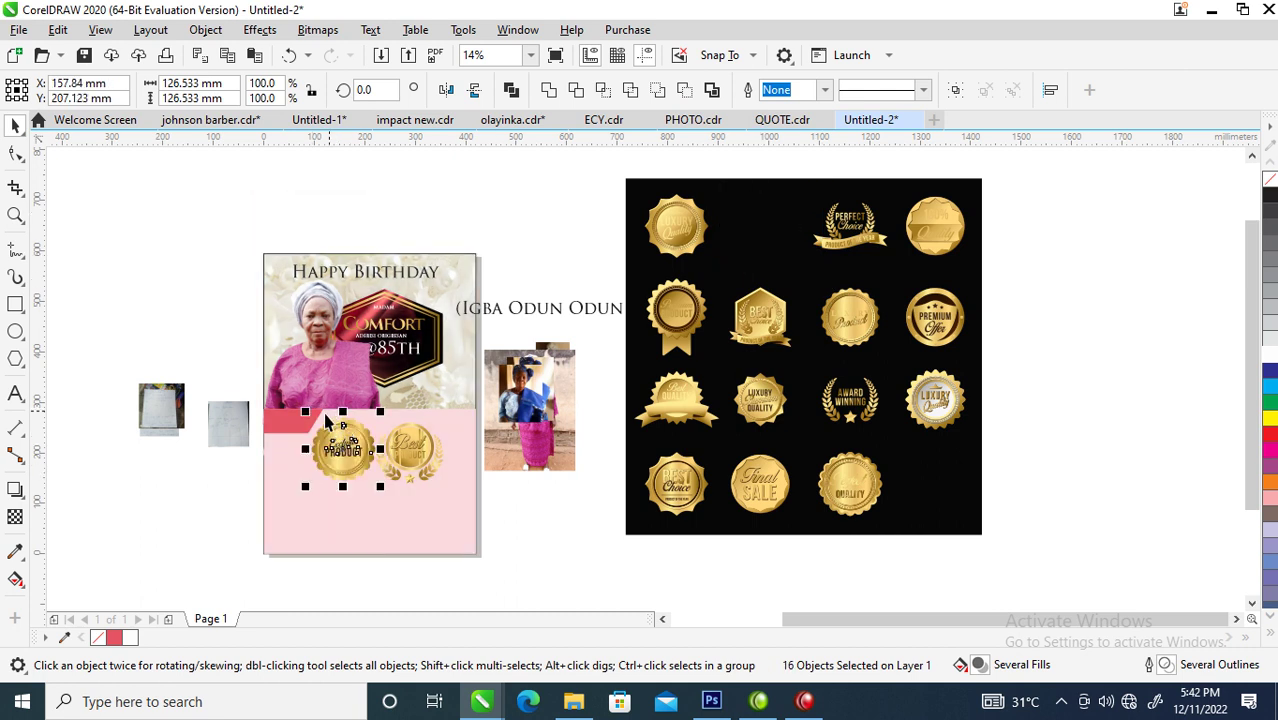
# - Delete the Best Product lettering from the laurel badge
pyautogui.press('z')
pyautogui.moveTo(271, 377); pyautogui.dragTo(521, 543)
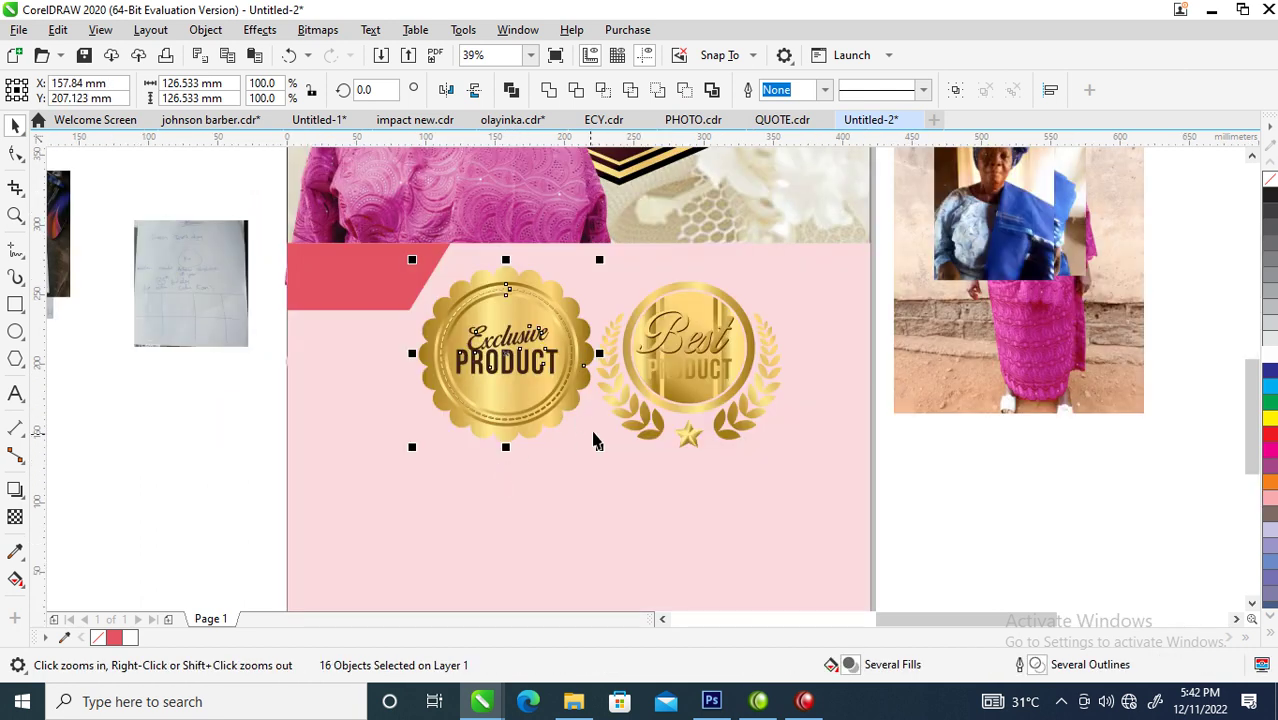
pyautogui.moveTo(644, 277)
pyautogui.mouseDown()
pyautogui.moveTo(722, 385)
pyautogui.moveTo(742, 387)
pyautogui.mouseUp()
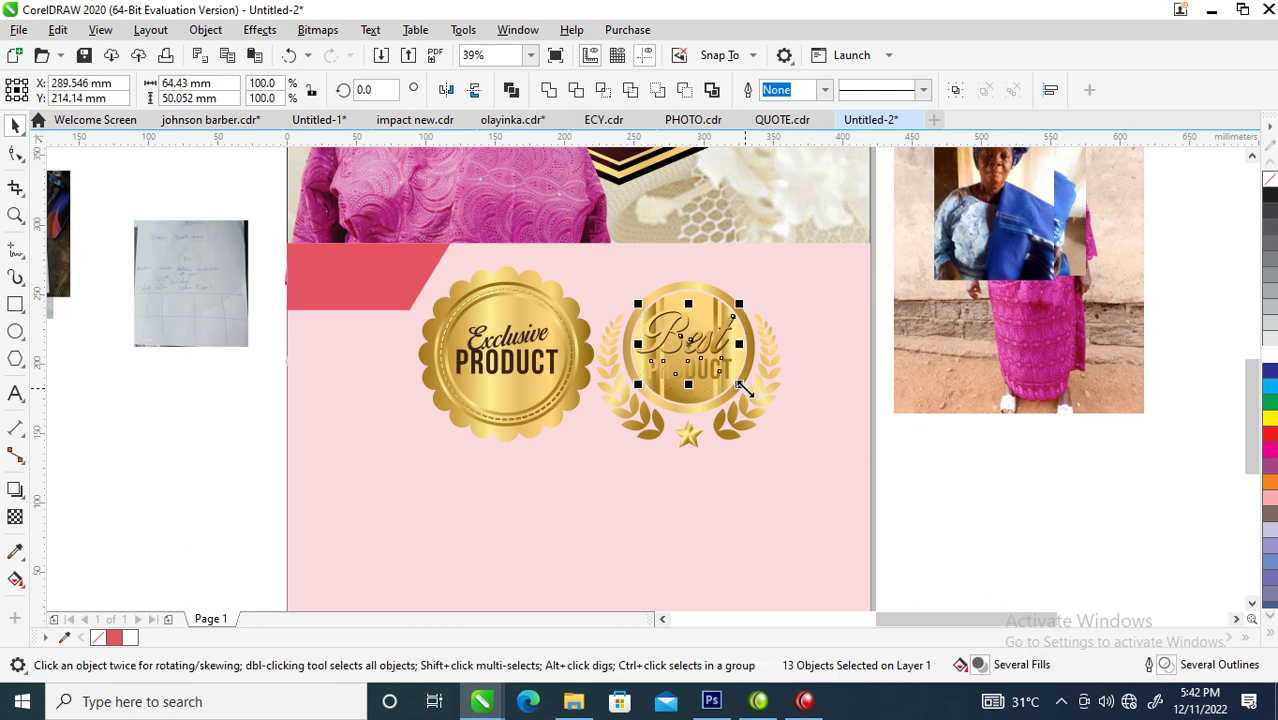
pyautogui.press('Delete')
pyautogui.click(724, 330)
pyautogui.press('Delete')
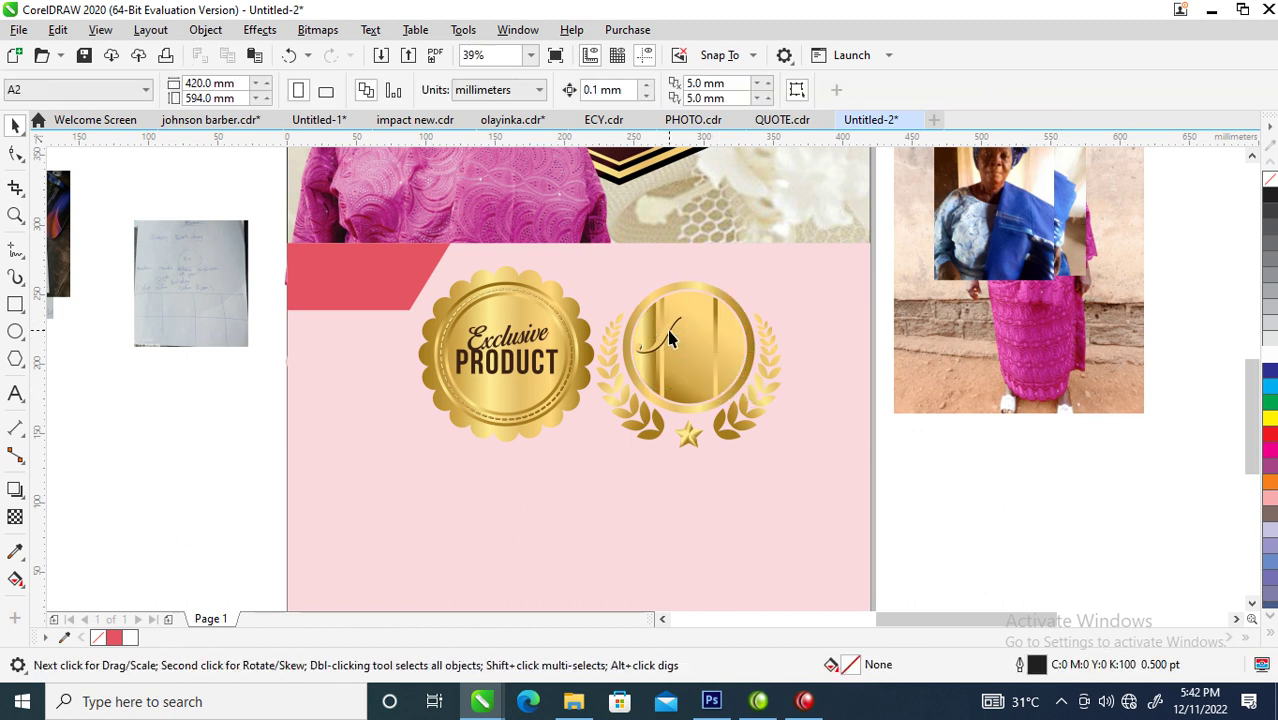
pyautogui.click(672, 340)
pyautogui.press('Delete')
# - Delete the round gold panel, the ring and the vertical strips from inside the laurel badge
pyautogui.click(688, 302)
pyautogui.press('Delete')
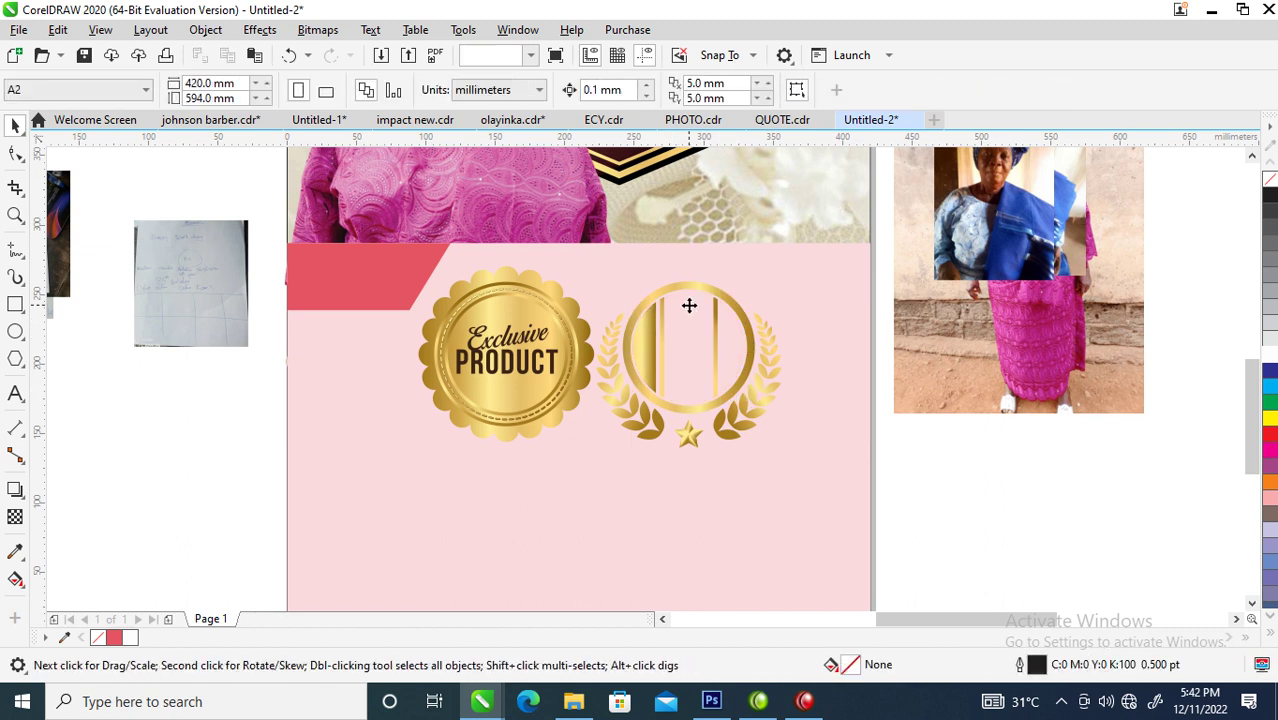
pyautogui.click(695, 275)
pyautogui.click(703, 285)
pyautogui.press('Delete')
pyautogui.click(665, 325)
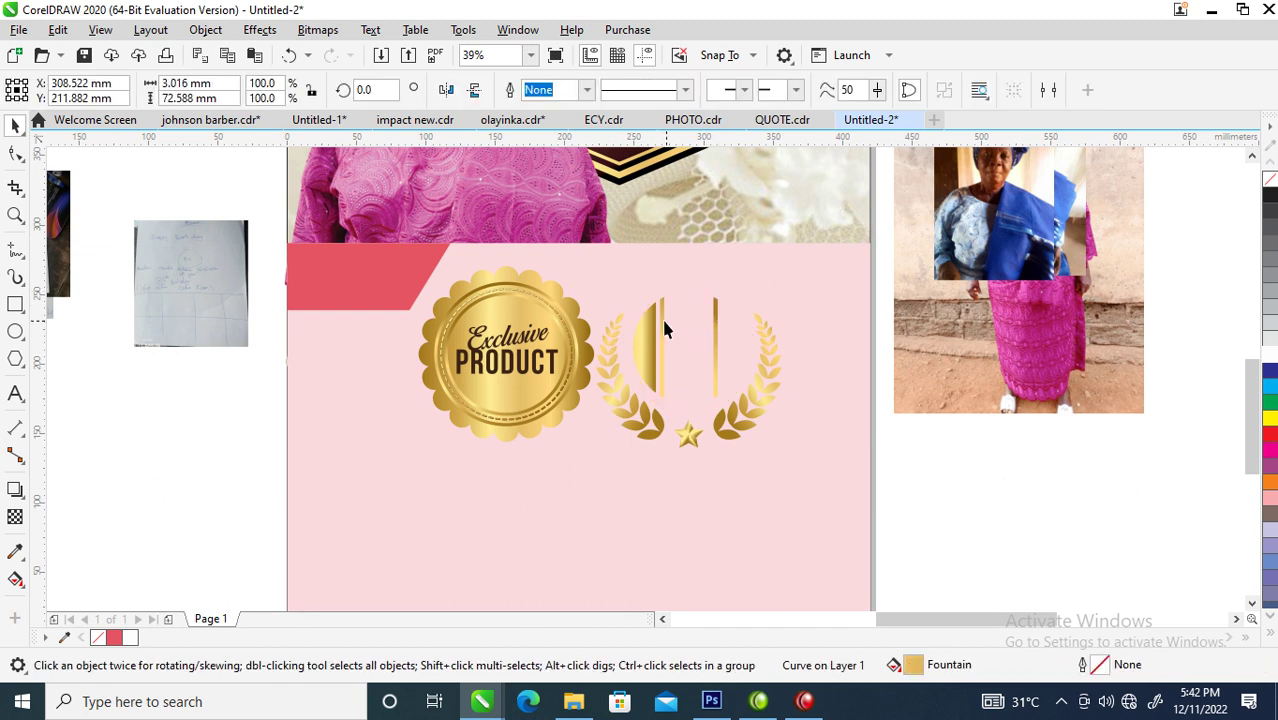
pyautogui.press('Delete')
# - Select the remaining laurel branches and star and keep them together as one group
pyautogui.press('F10')
pyautogui.press('space')
pyautogui.moveTo(560, 252); pyautogui.dragTo(765, 477)
pyautogui.press('Delete')
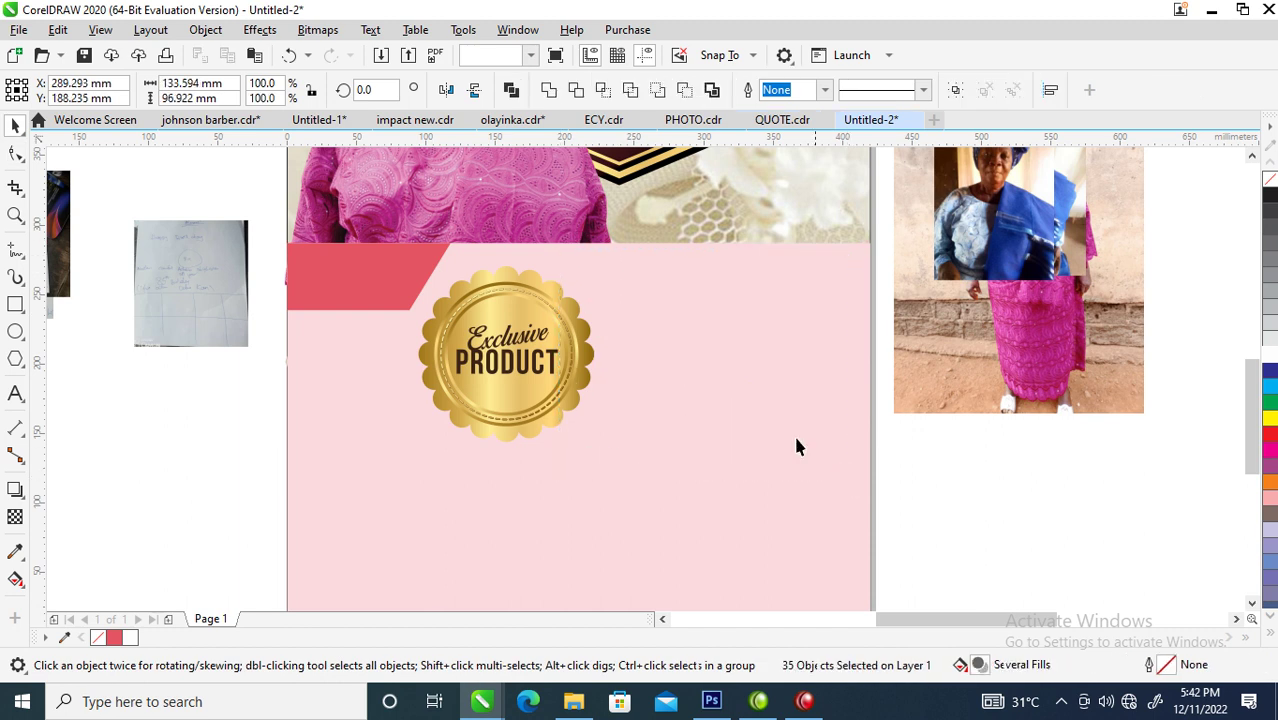
pyautogui.hotkey('ctrl', 'z')
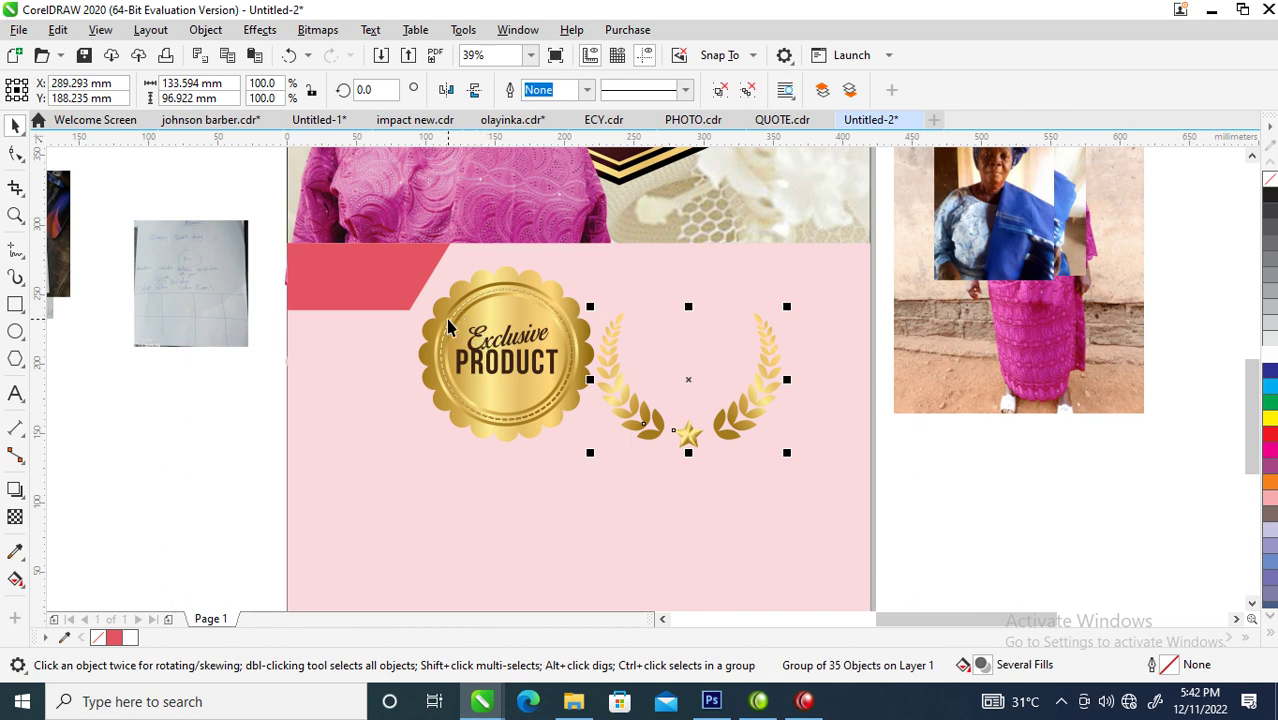
# - Delete the Exclusive Product lettering from the scalloped gold badge
pyautogui.click(482, 332)
pyautogui.moveTo(451, 305); pyautogui.dragTo(555, 390)
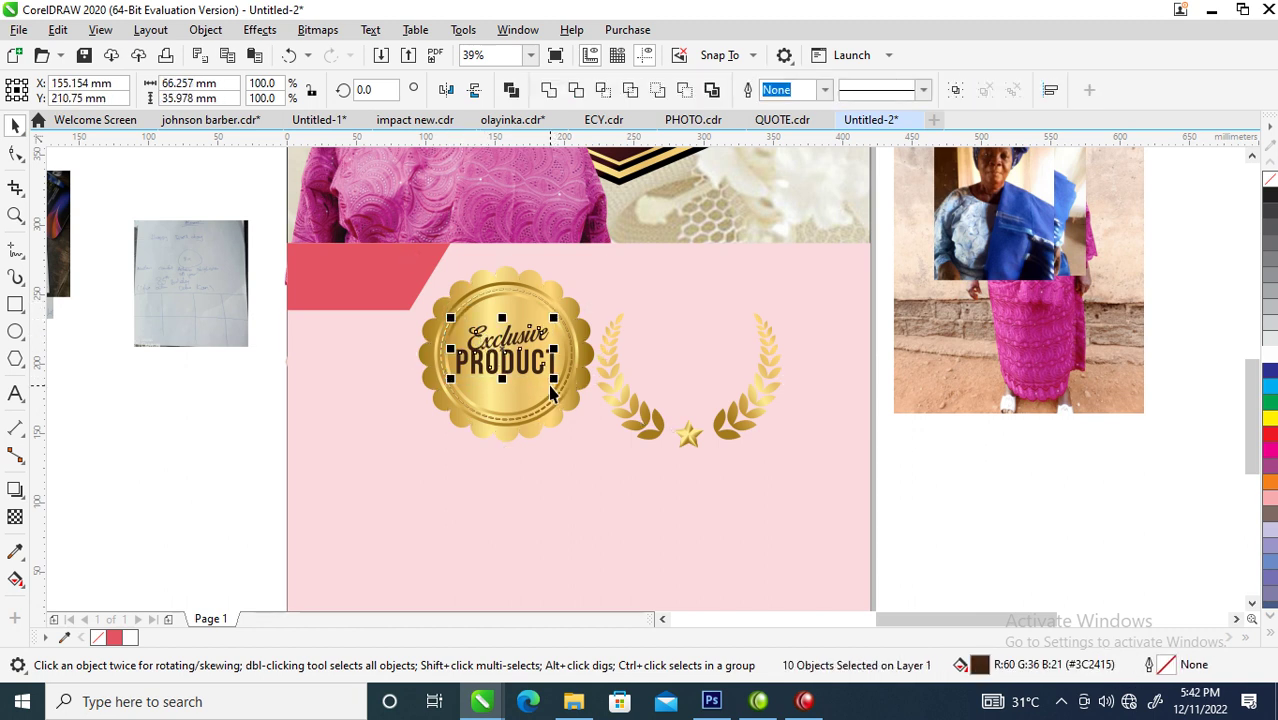
pyautogui.press('Delete')
pyautogui.click(549, 360)
pyautogui.press('Escape')
pyautogui.click(541, 282)
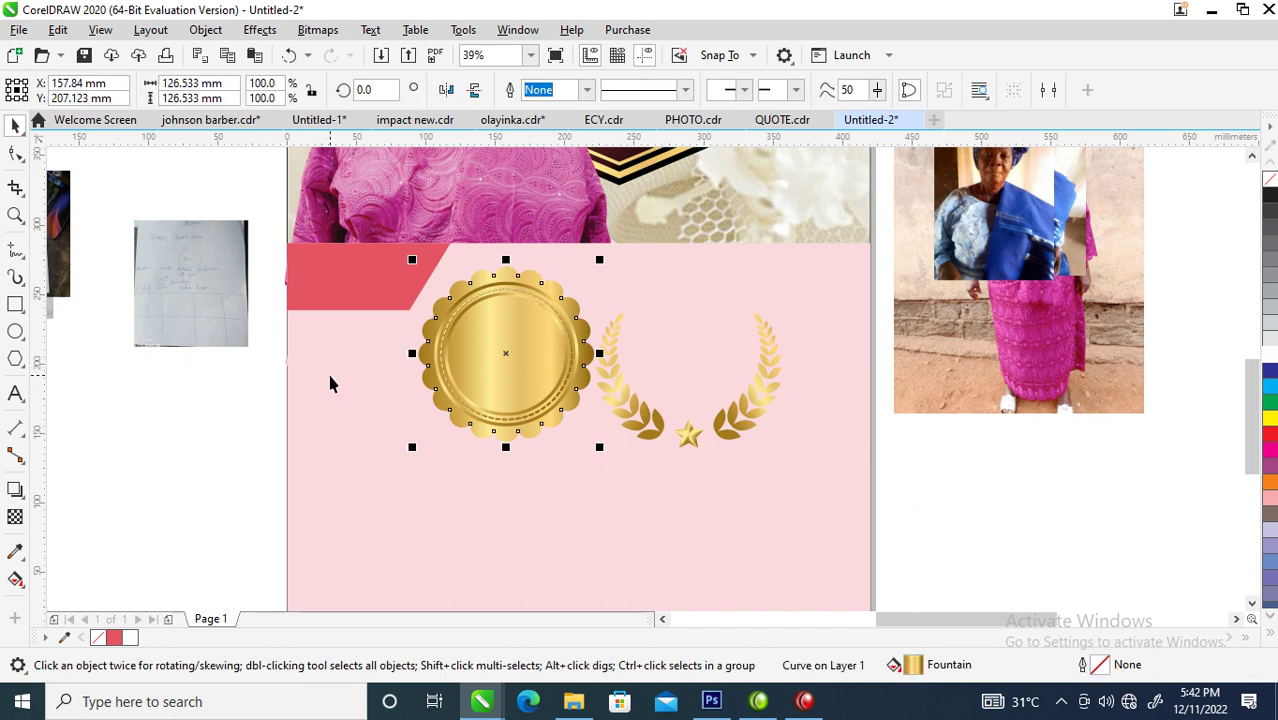
# - Draw a circle about 69.5 mm across inside the scalloped badge, fill it black and centre it on the badge
pyautogui.click(16, 331)
pyautogui.moveTo(462, 308); pyautogui.dragTo(522, 401)
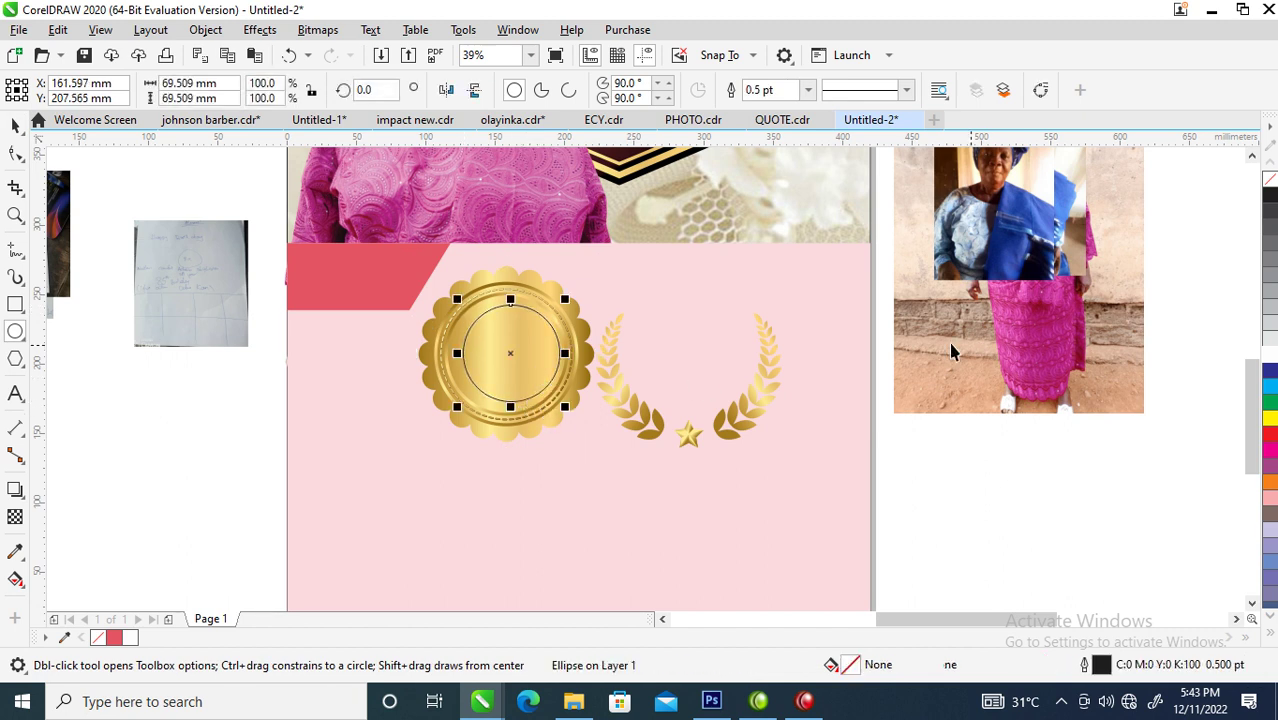
pyautogui.press('space')
pyautogui.click(1272, 200)
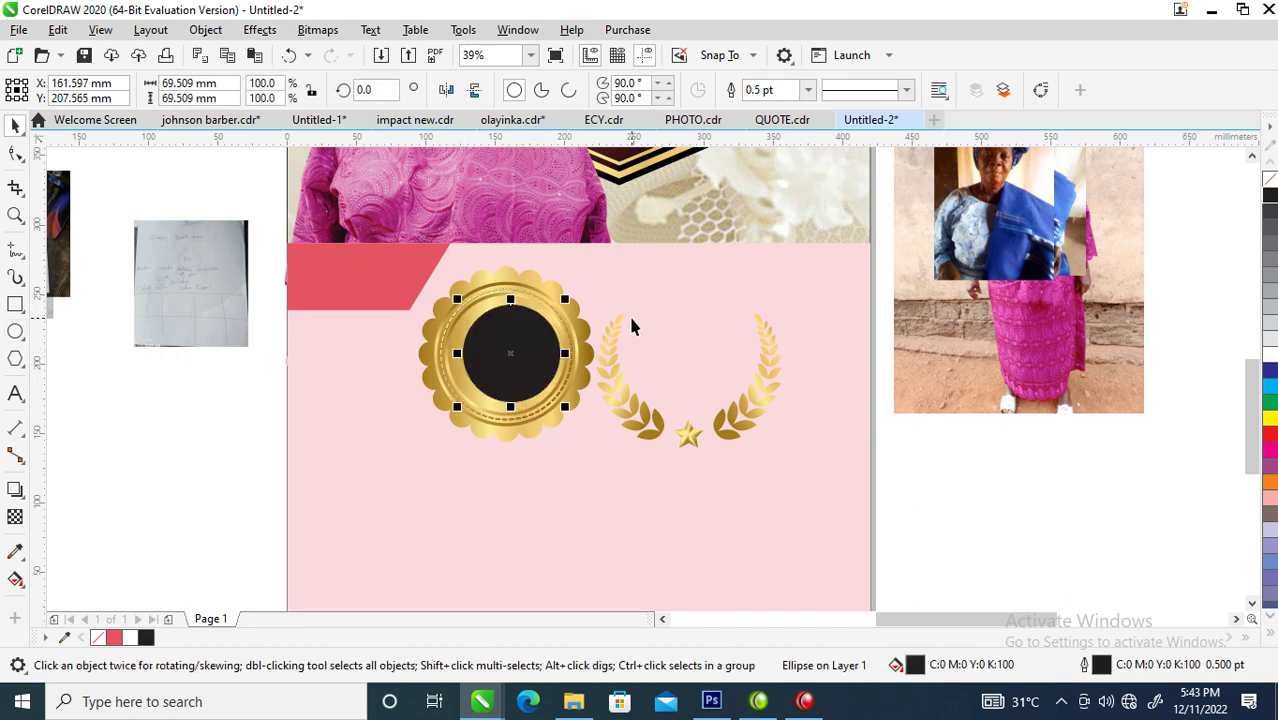
pyautogui.keyDown('shift'); pyautogui.click(506, 278); pyautogui.keyUp('shift')
pyautogui.press('c')
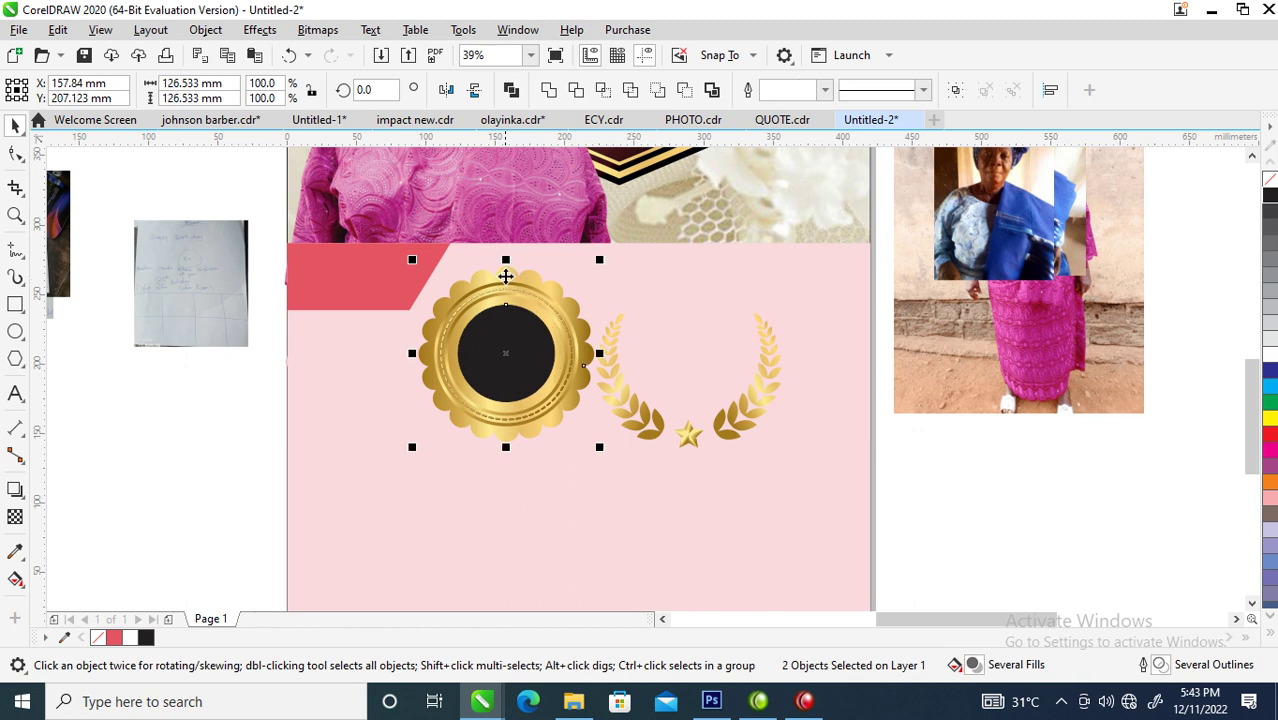
# - Enlarge the black circle from its centre to about 78.5 mm across and select the whole scalloped badge
pyautogui.click(553, 245)
pyautogui.click(533, 340)
pyautogui.keyDown('alt'); pyautogui.click(540, 330); pyautogui.keyUp('alt')
pyautogui.moveTo(560, 294)
pyautogui.mouseDown()
pyautogui.moveTo(572, 286)
pyautogui.moveTo(563, 295)
pyautogui.mouseUp()
pyautogui.moveTo(388, 239); pyautogui.dragTo(622, 492)
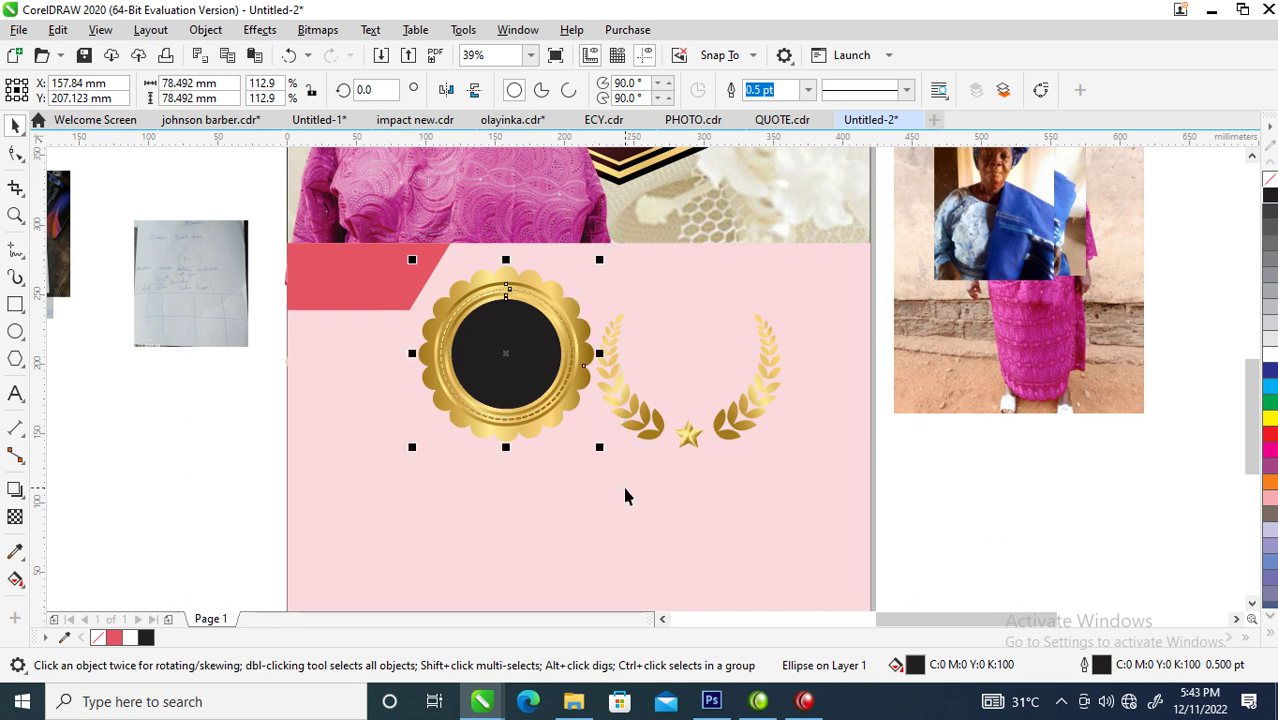
# - Group the scalloped badge, centre it on the laurel, reduce it to about 81 mm across and raise it slightly between the branches
pyautogui.hotkey('ctrl', 'g')
pyautogui.keyDown('shift'); pyautogui.click(645, 406); pyautogui.keyUp('shift')
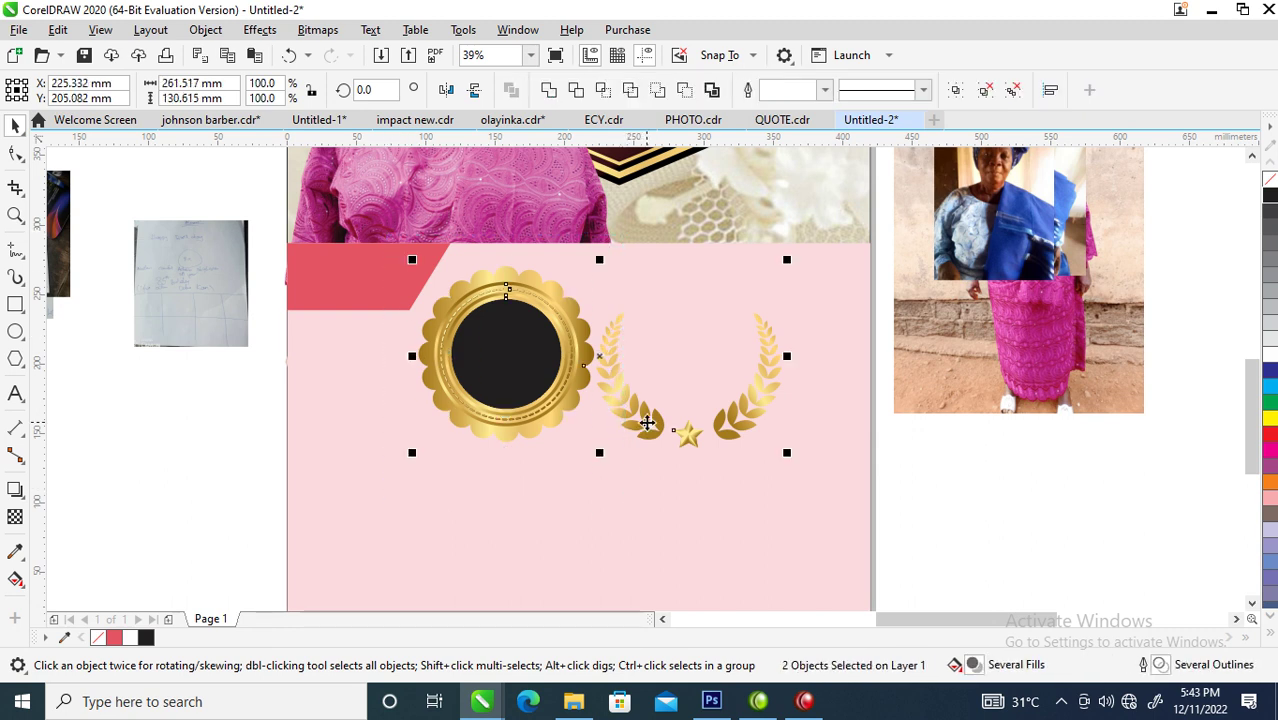
pyautogui.press('c')
pyautogui.click(714, 274)
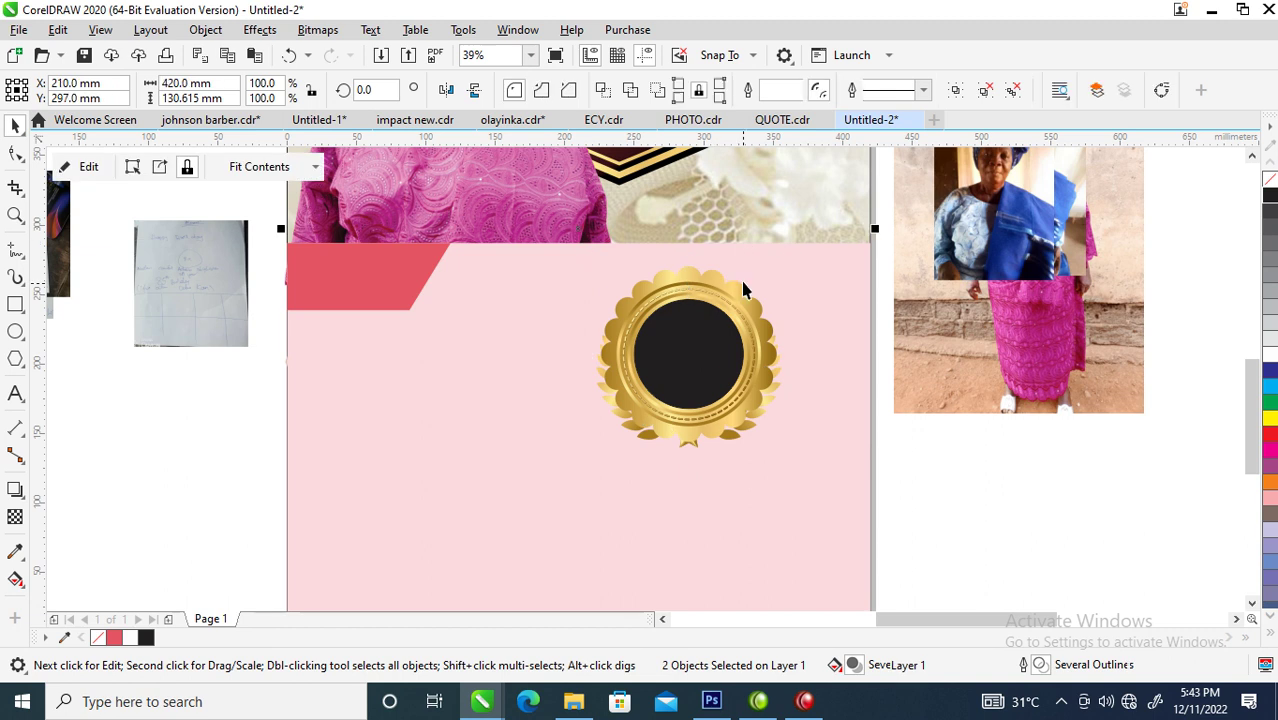
pyautogui.moveTo(788, 256); pyautogui.dragTo(776, 288)
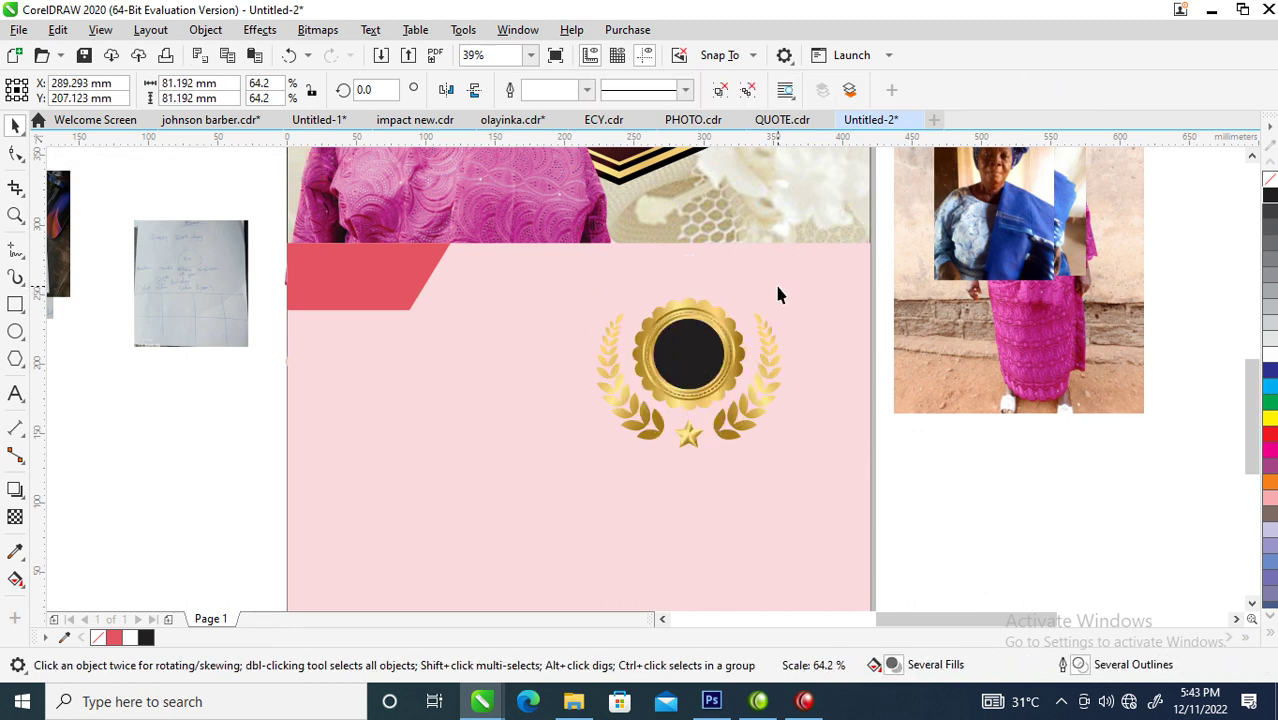
pyautogui.moveTo(724, 349); pyautogui.dragTo(727, 339)
# - Shrink the badge and laurel together to about 75 mm wide and place them at the hexagon's lower edge beside the portrait
pyautogui.scroll(-4, 735, 347)
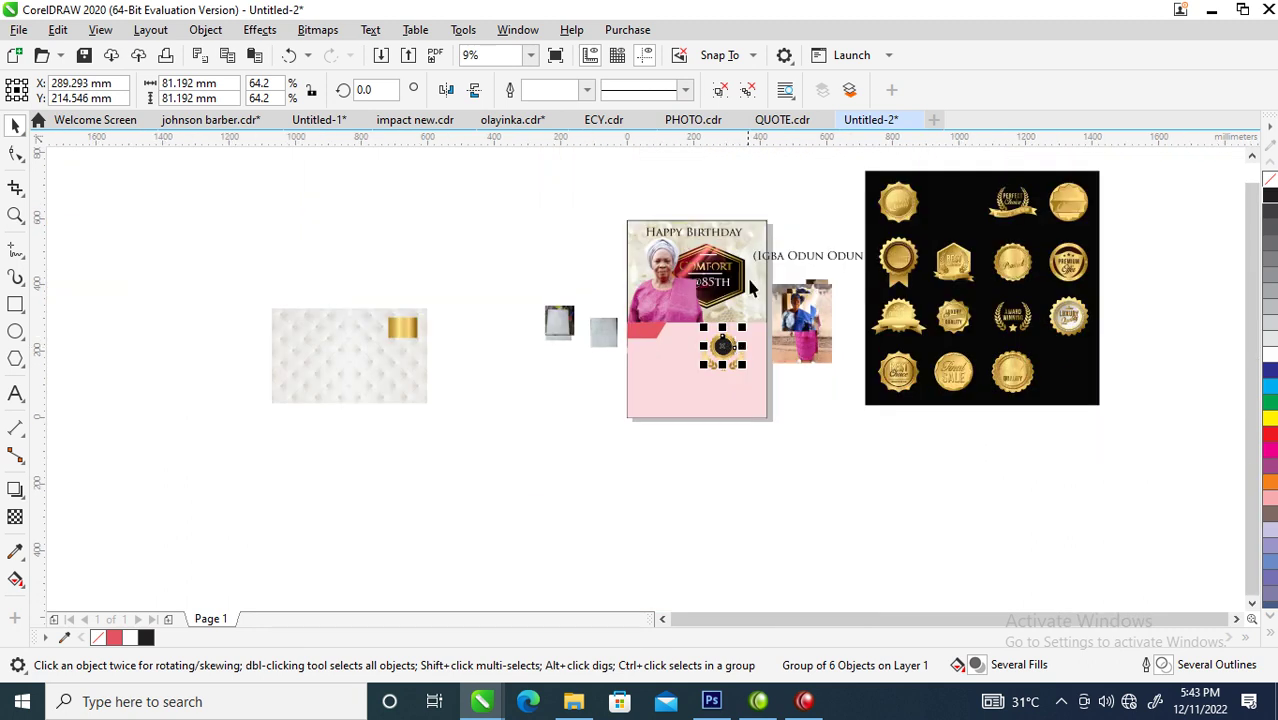
pyautogui.scroll(3, 779, 392)
pyautogui.moveTo(508, 402); pyautogui.dragTo(786, 602)
pyautogui.moveTo(701, 458); pyautogui.dragTo(672, 305)
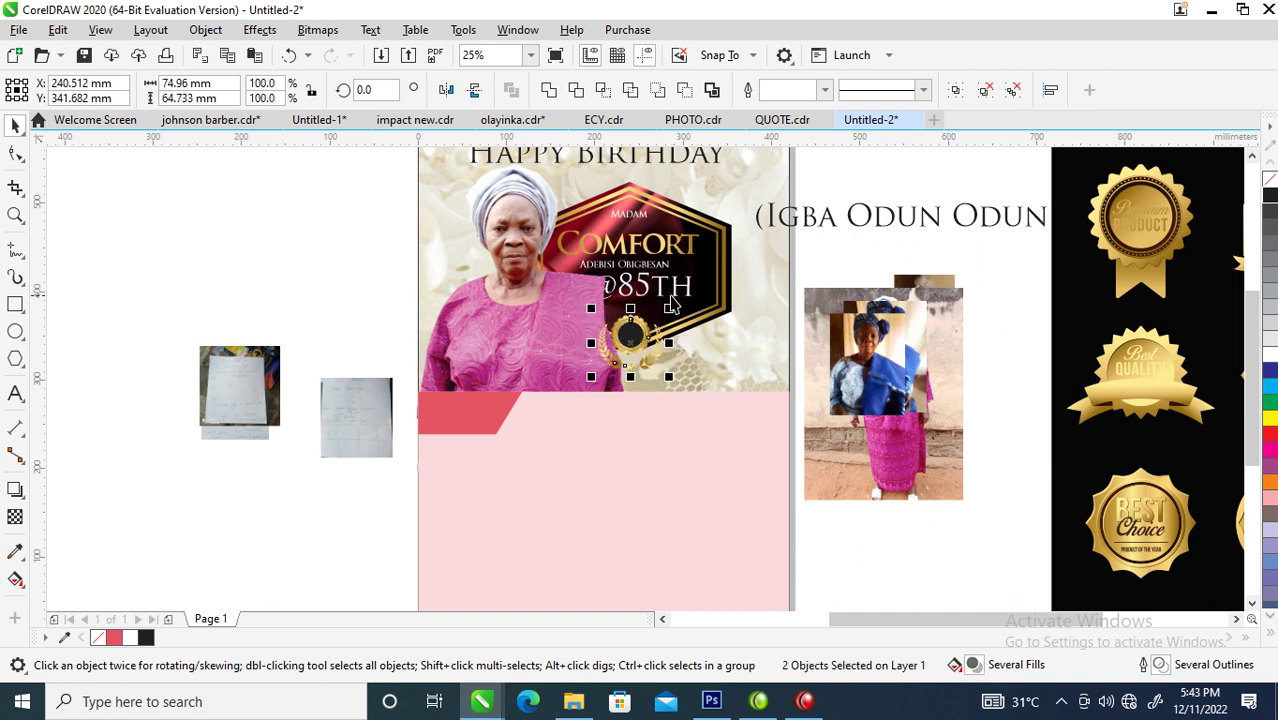
# - Move the laurel and star group slightly upward so it sits closer around the badge
pyautogui.press('z')
pyautogui.moveTo(540, 259); pyautogui.dragTo(719, 397)
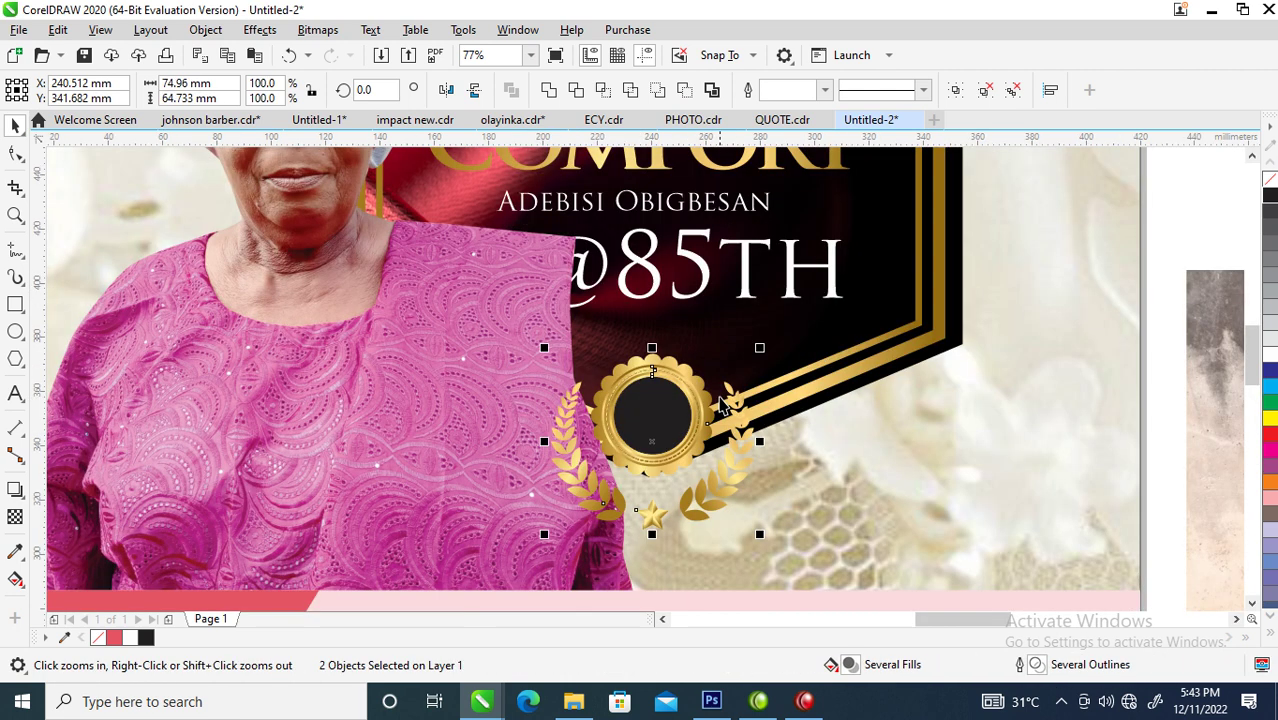
pyautogui.press('space')
pyautogui.click(733, 482)
pyautogui.moveTo(733, 480); pyautogui.dragTo(736, 472)
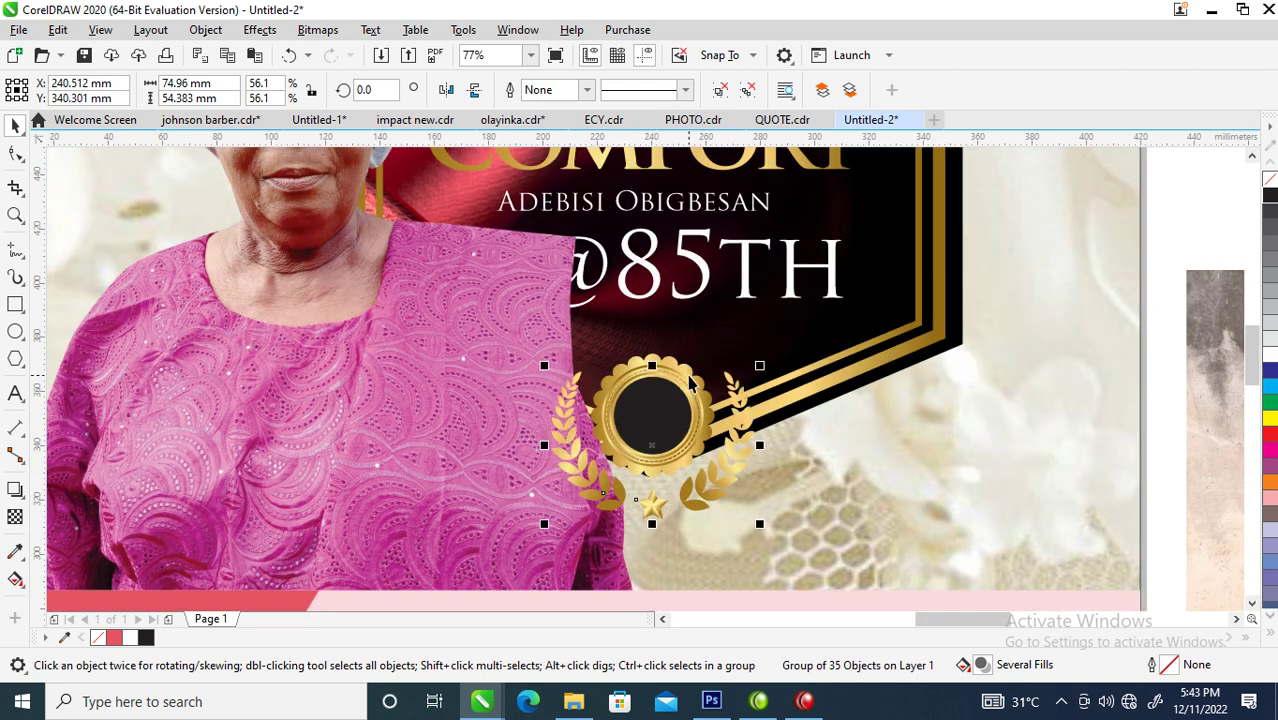
# - Enlarge the scalloped badge slightly from its centre and group it with the laurel
pyautogui.keyDown('ctrl'); pyautogui.click(690, 380); pyautogui.keyUp('ctrl')
pyautogui.moveTo(722, 346)
pyautogui.mouseDown()
pyautogui.moveTo(742, 324)
pyautogui.moveTo(731, 338)
pyautogui.mouseUp()
pyautogui.keyDown('shift'); pyautogui.click(733, 456); pyautogui.keyUp('shift')
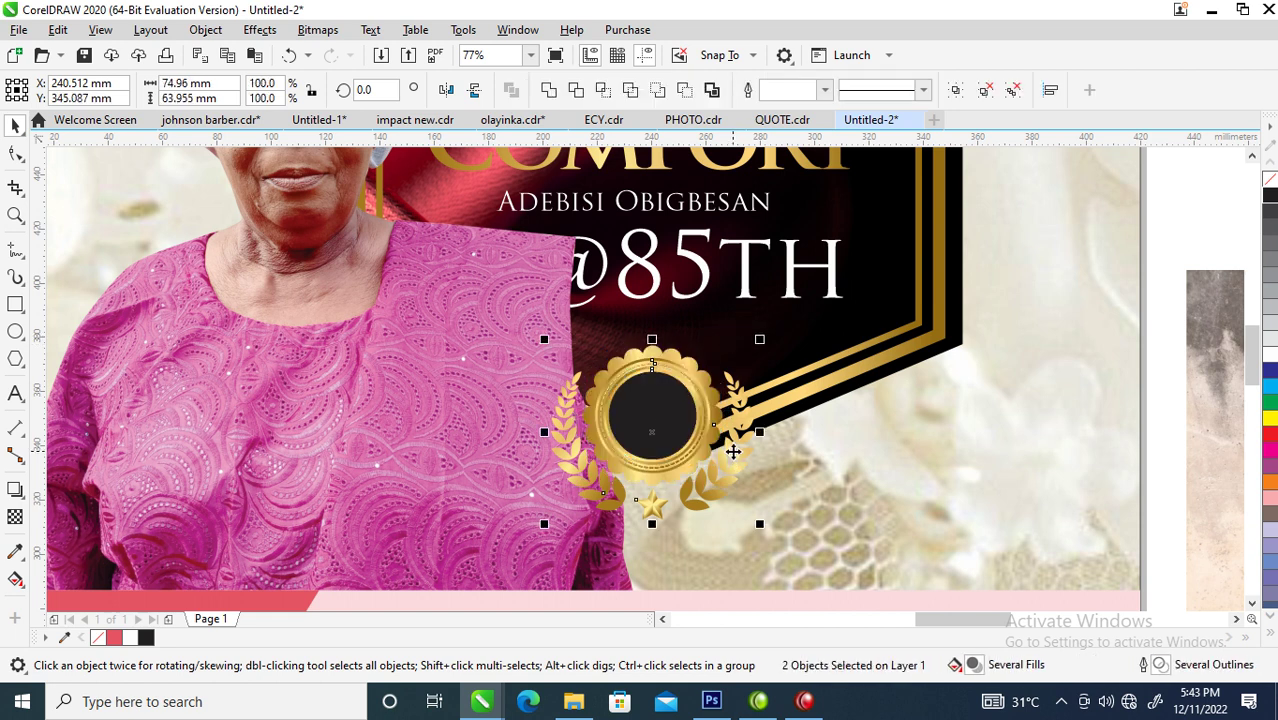
pyautogui.hotkey('ctrl', 'g')
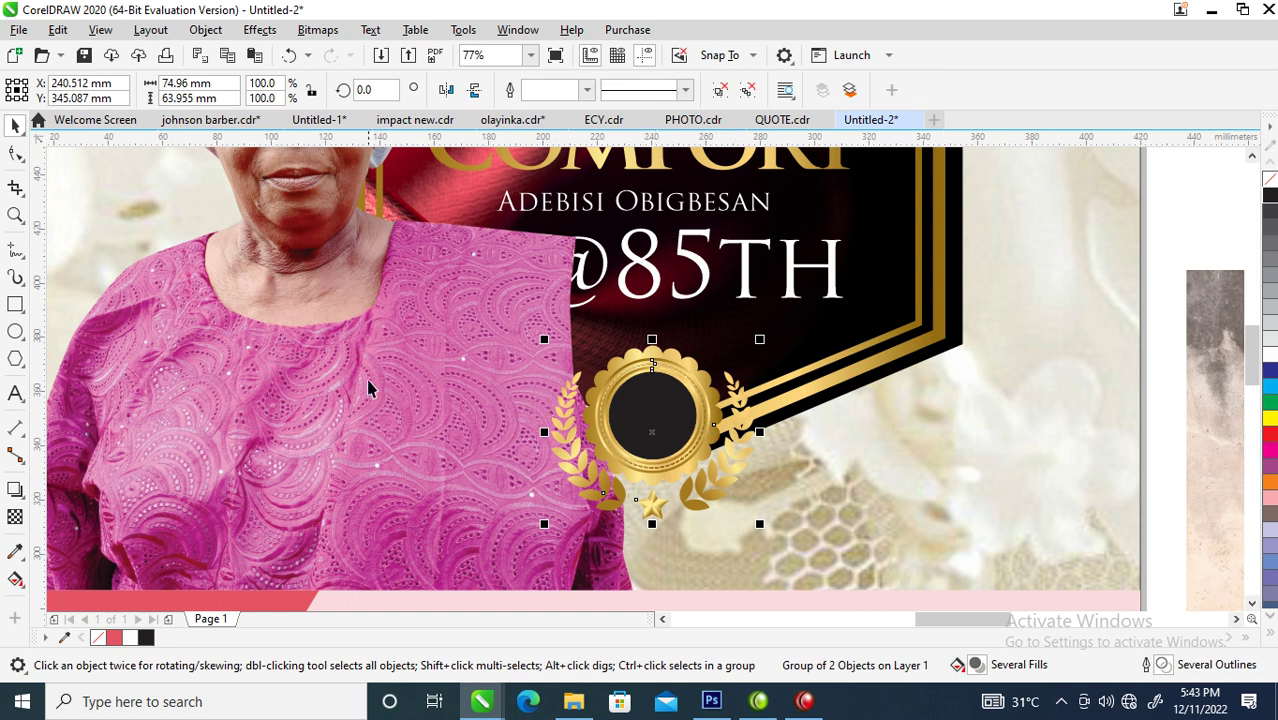
# - Add a black Multiply drop shadow falling downward from the badge and laurel group, with its opacity set to 100
pyautogui.click(15, 489)
pyautogui.moveTo(652, 432); pyautogui.dragTo(672, 525)
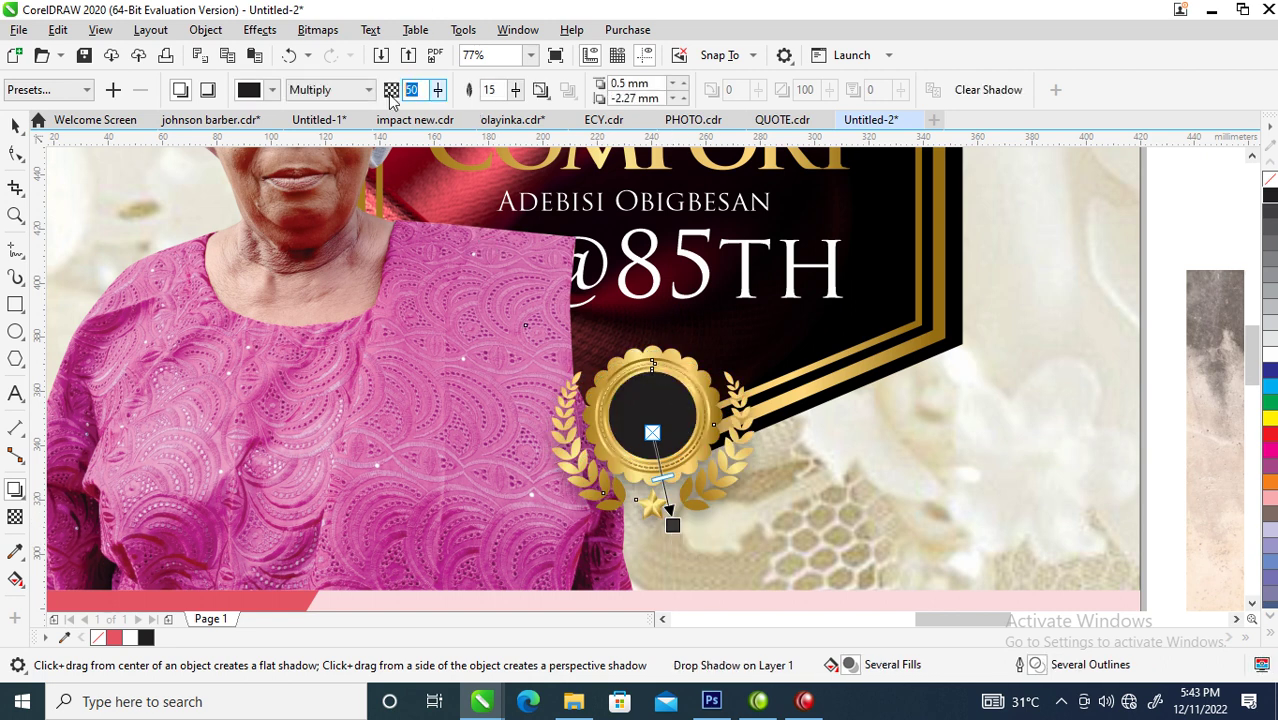
pyautogui.write('9')
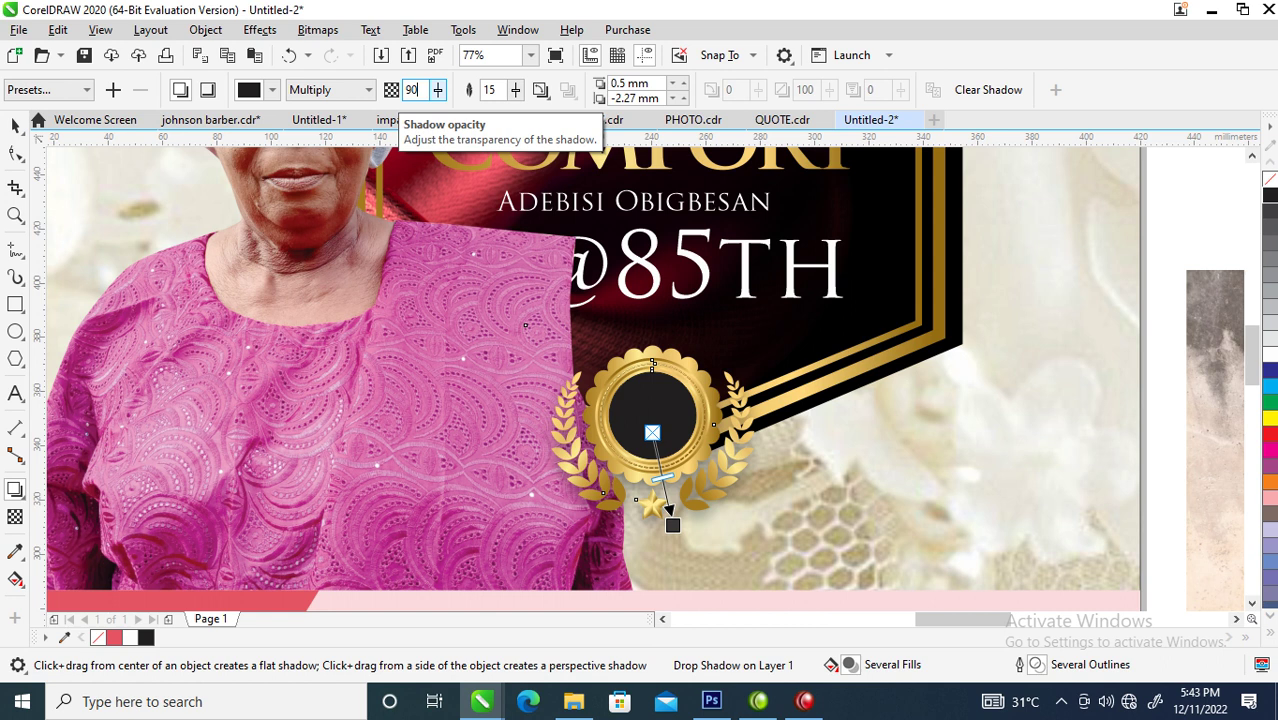
pyautogui.press('Return')
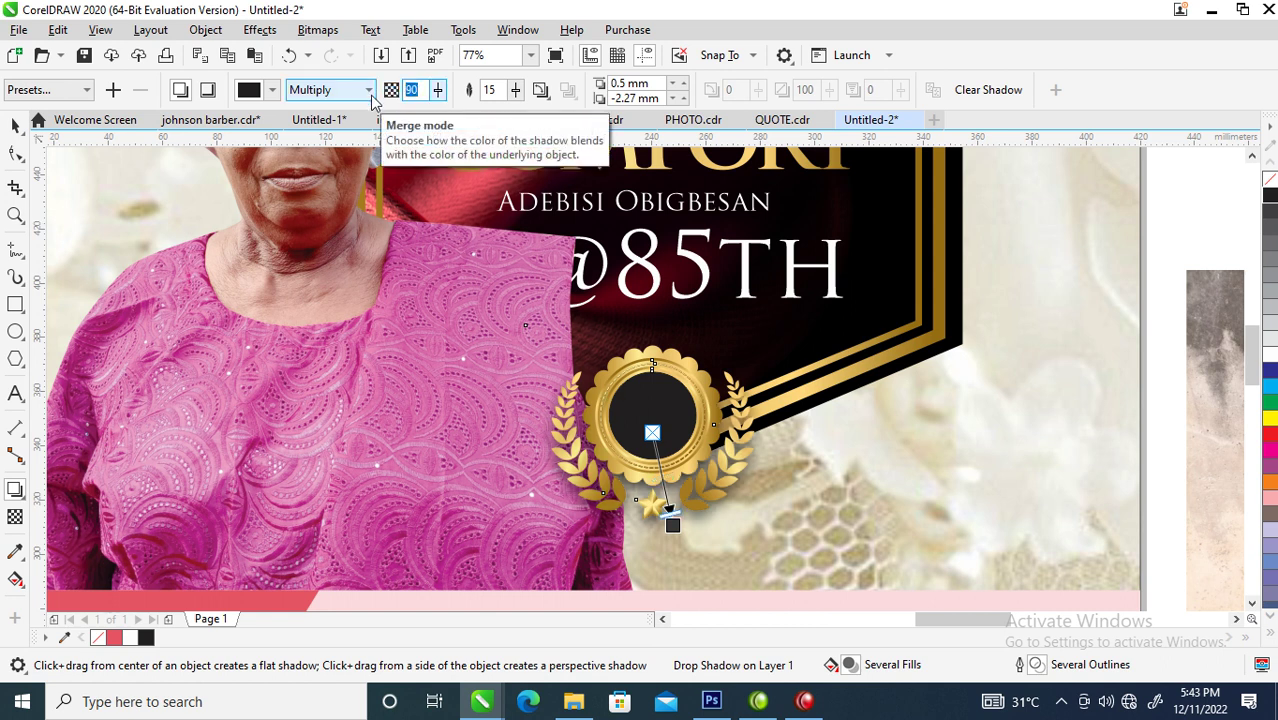
pyautogui.press('Return')
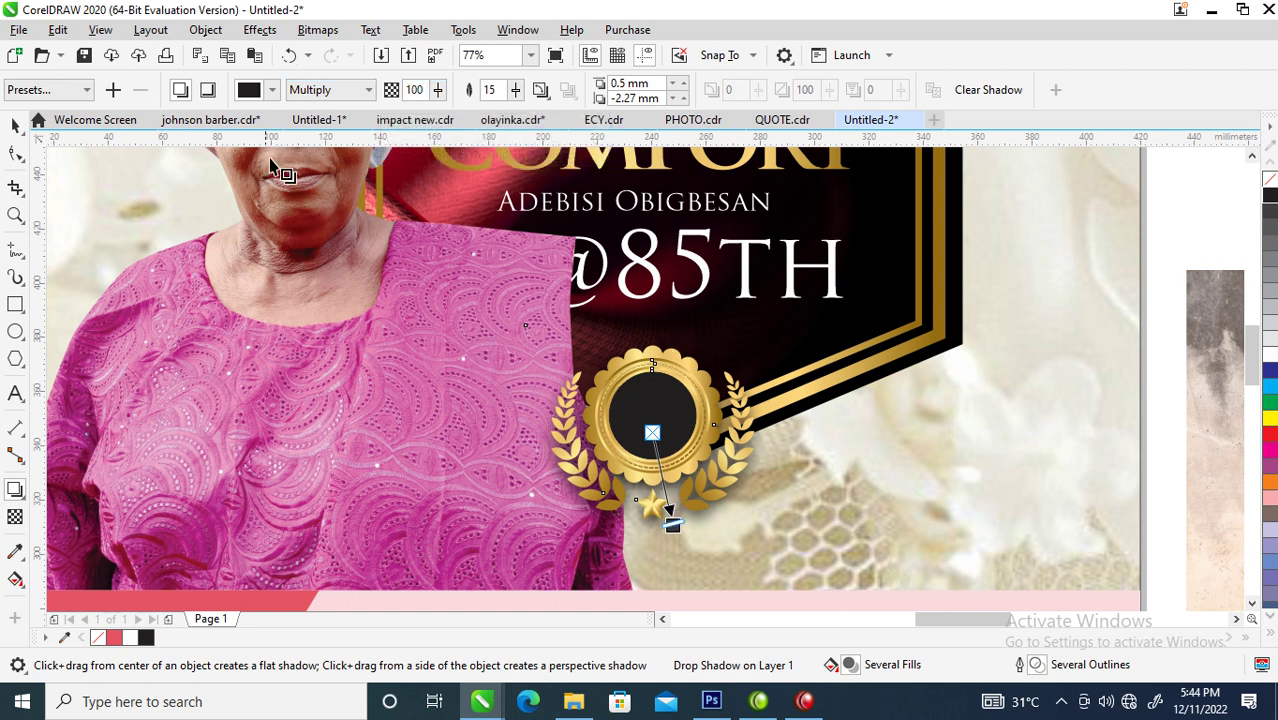
# - Break the drop shadow apart, group it with the badge, and enlarge the group from its centre to about 117 mm wide
pyautogui.click(203, 30)
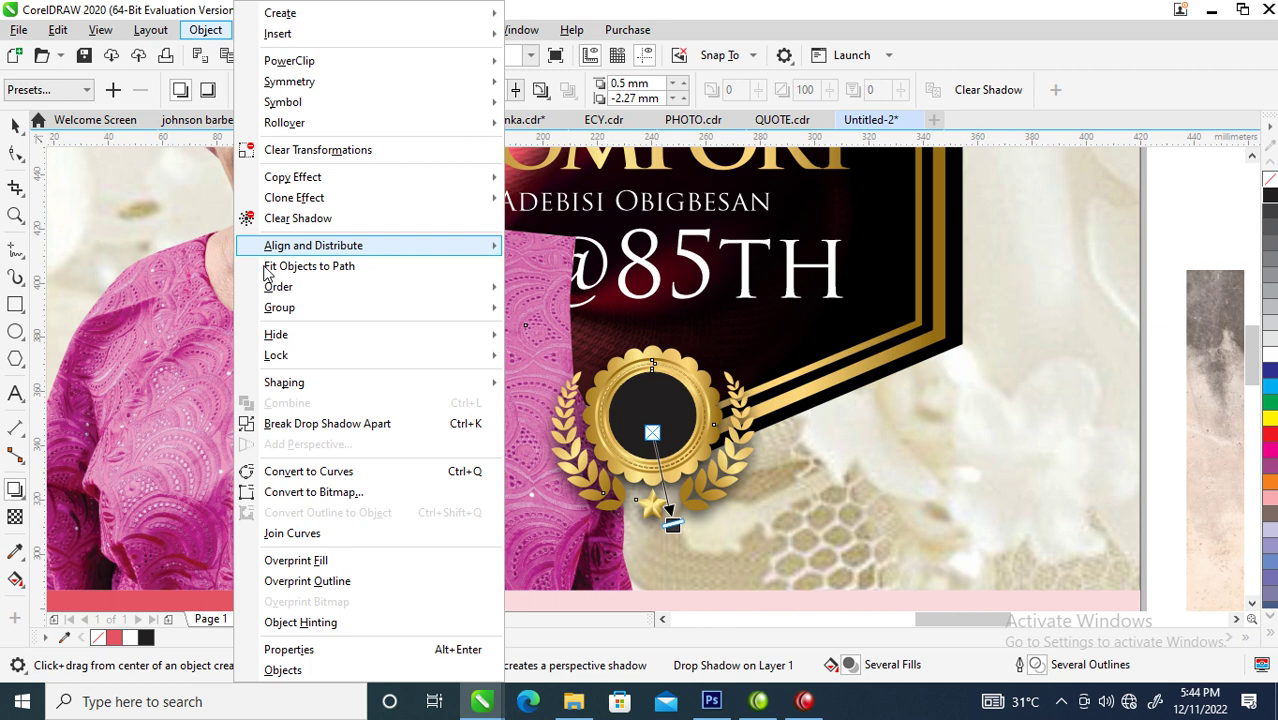
pyautogui.click(327, 424)
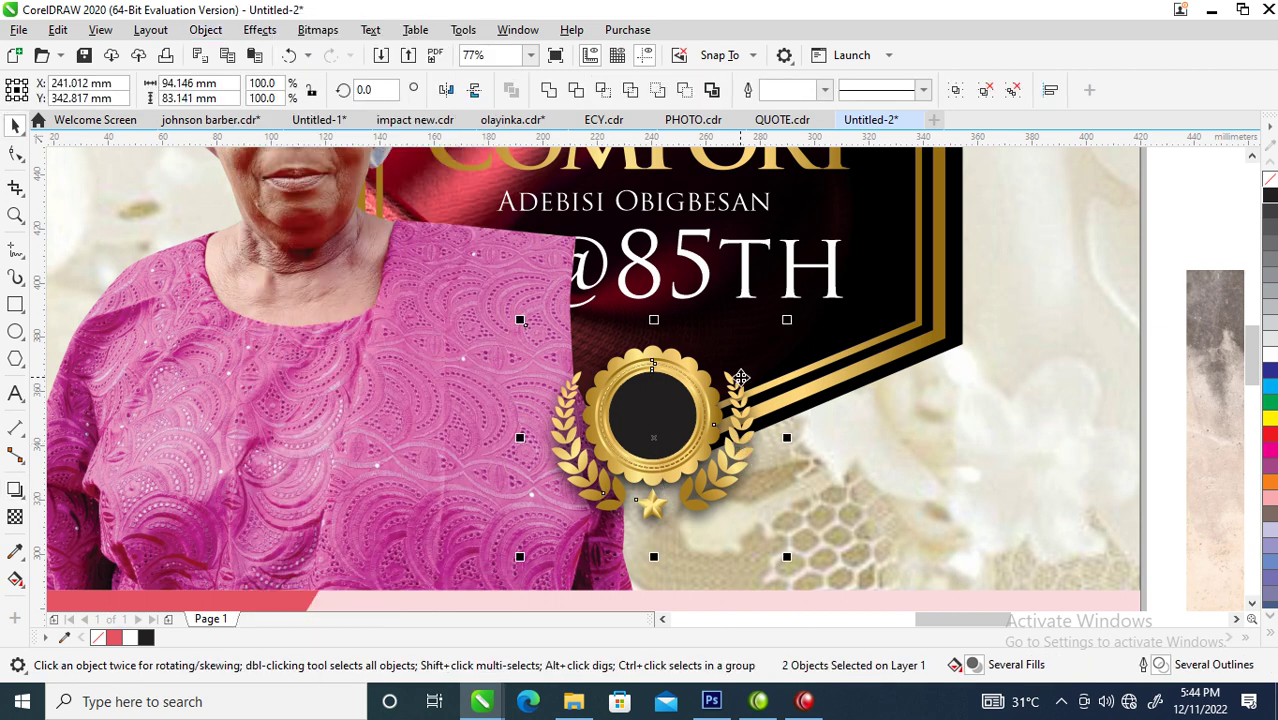
pyautogui.hotkey('ctrl', 'g')
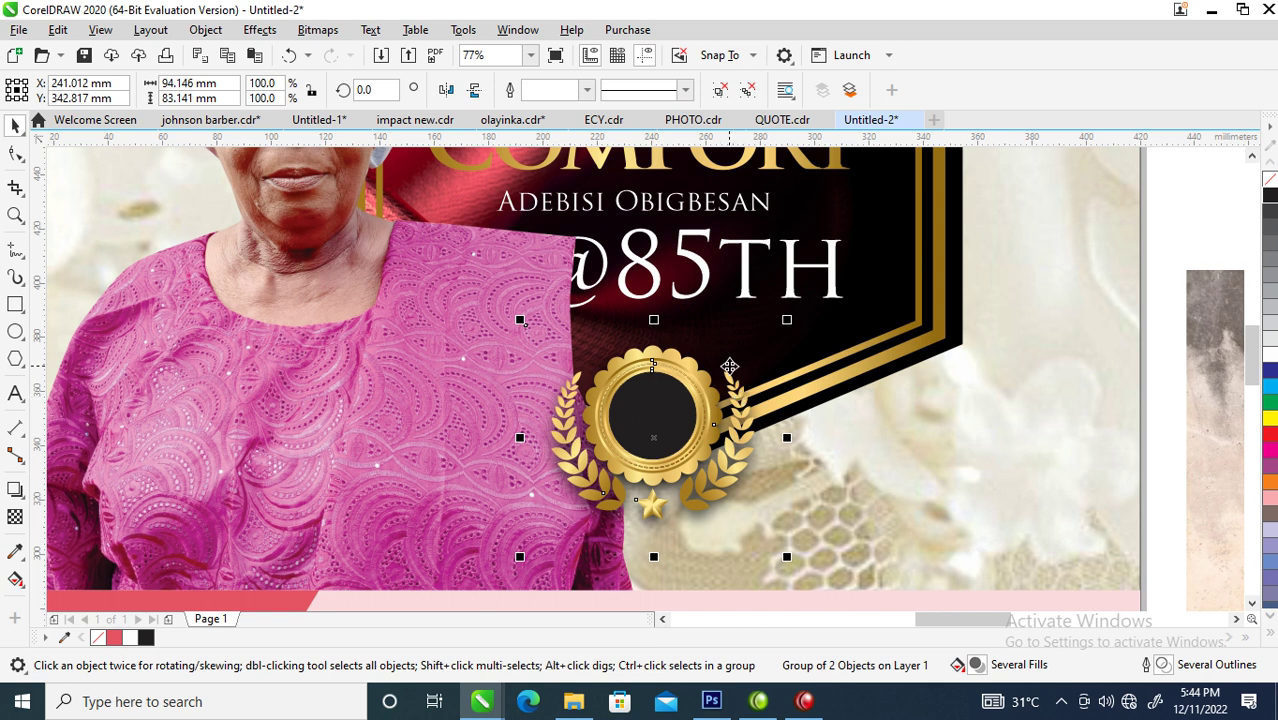
pyautogui.moveTo(791, 320); pyautogui.dragTo(822, 292)
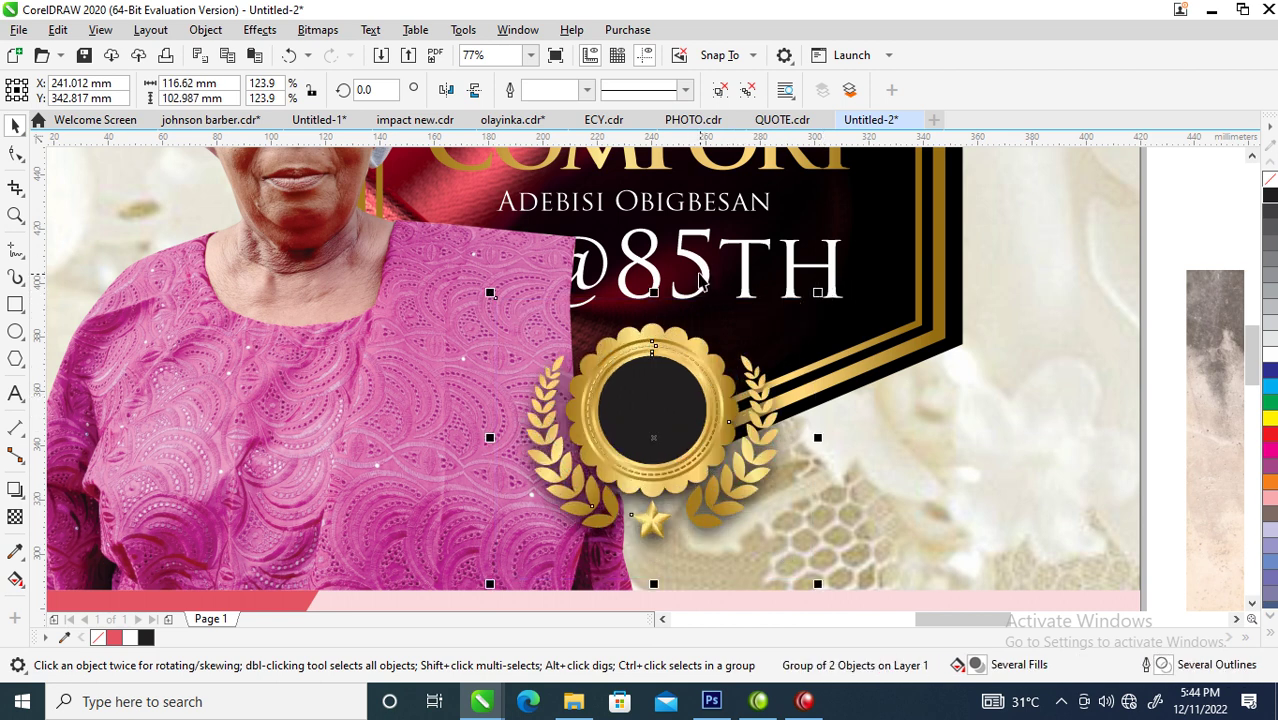
# - Fill the circle inside the badge with the rich black C75 M68 Y65 K90
pyautogui.keyDown('ctrl'); pyautogui.click(672, 399); pyautogui.keyUp('ctrl')
pyautogui.keyDown('ctrl'); pyautogui.click(672, 399); pyautogui.keyUp('ctrl')
pyautogui.keyDown('ctrl'); pyautogui.click(672, 399); pyautogui.keyUp('ctrl')
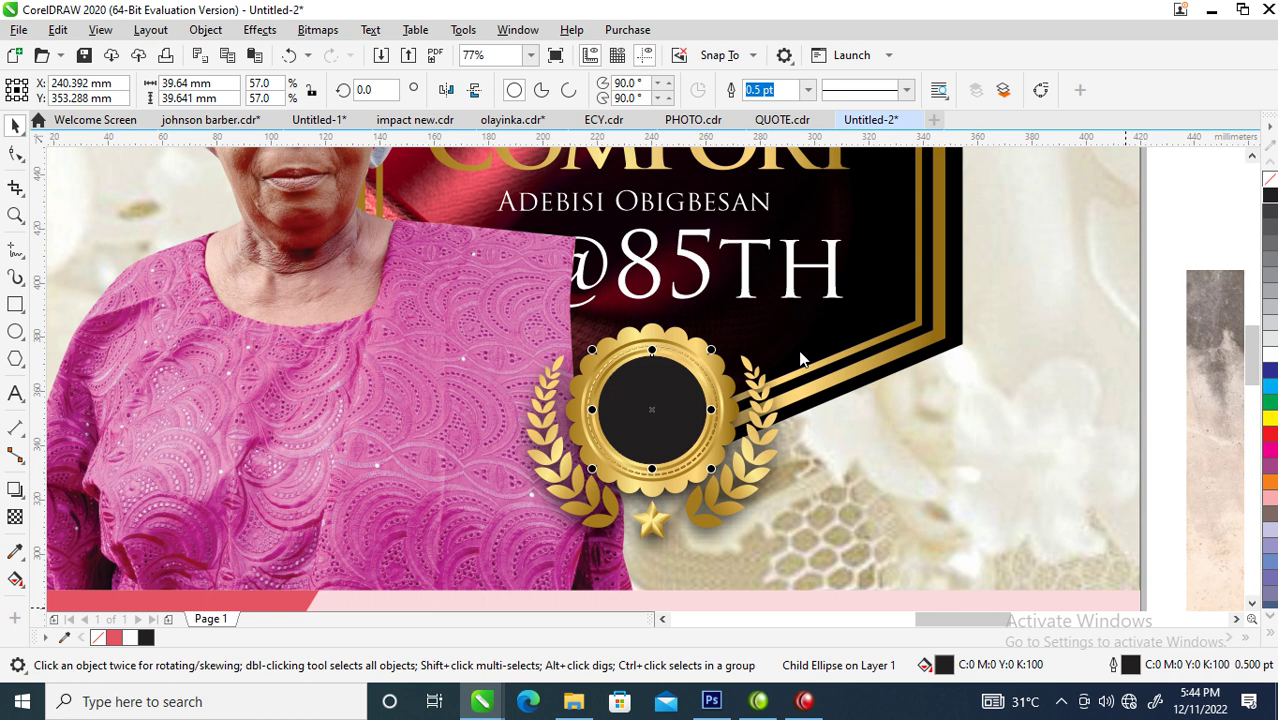
pyautogui.hotkey('shift', 'F11')
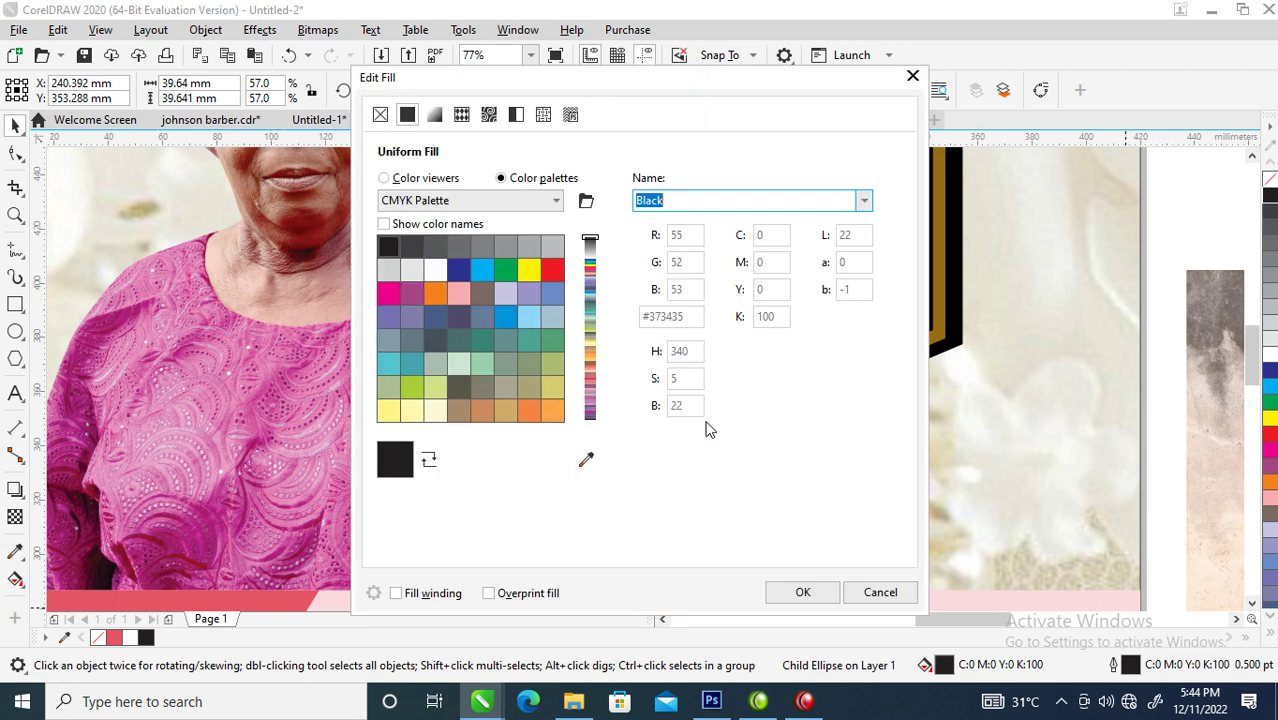
pyautogui.click(385, 179)
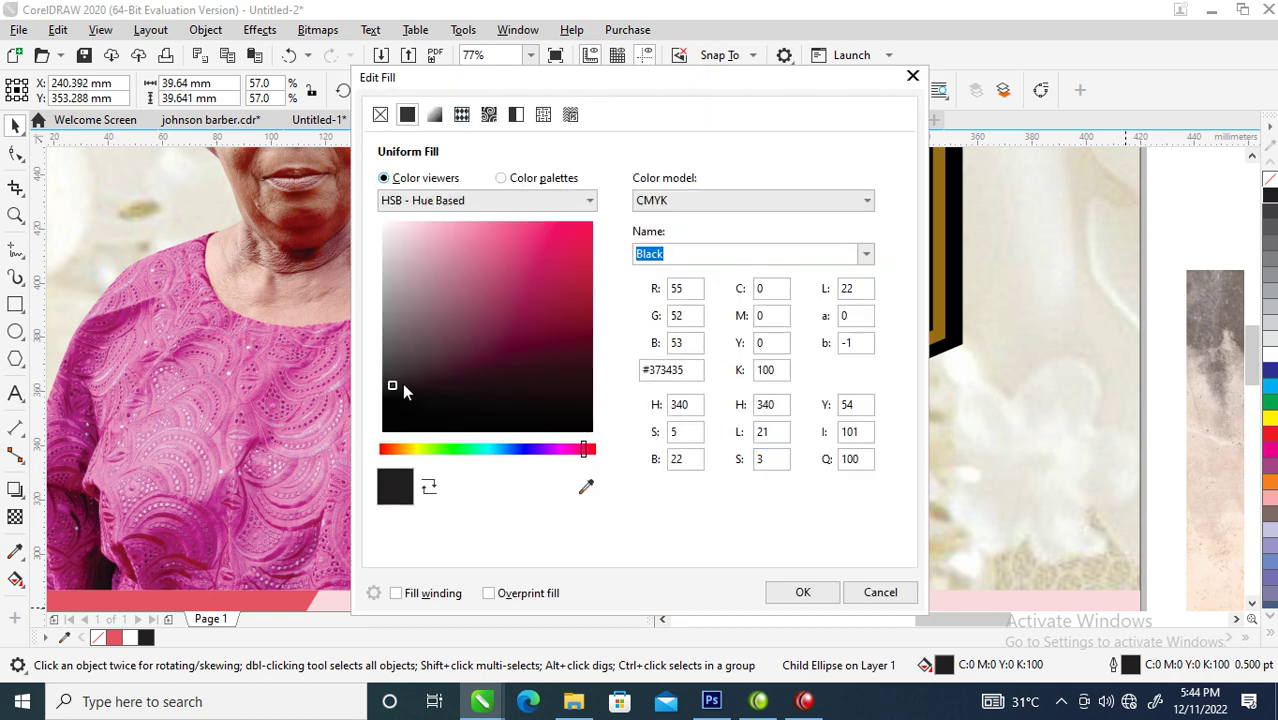
pyautogui.moveTo(443, 410); pyautogui.dragTo(654, 449)
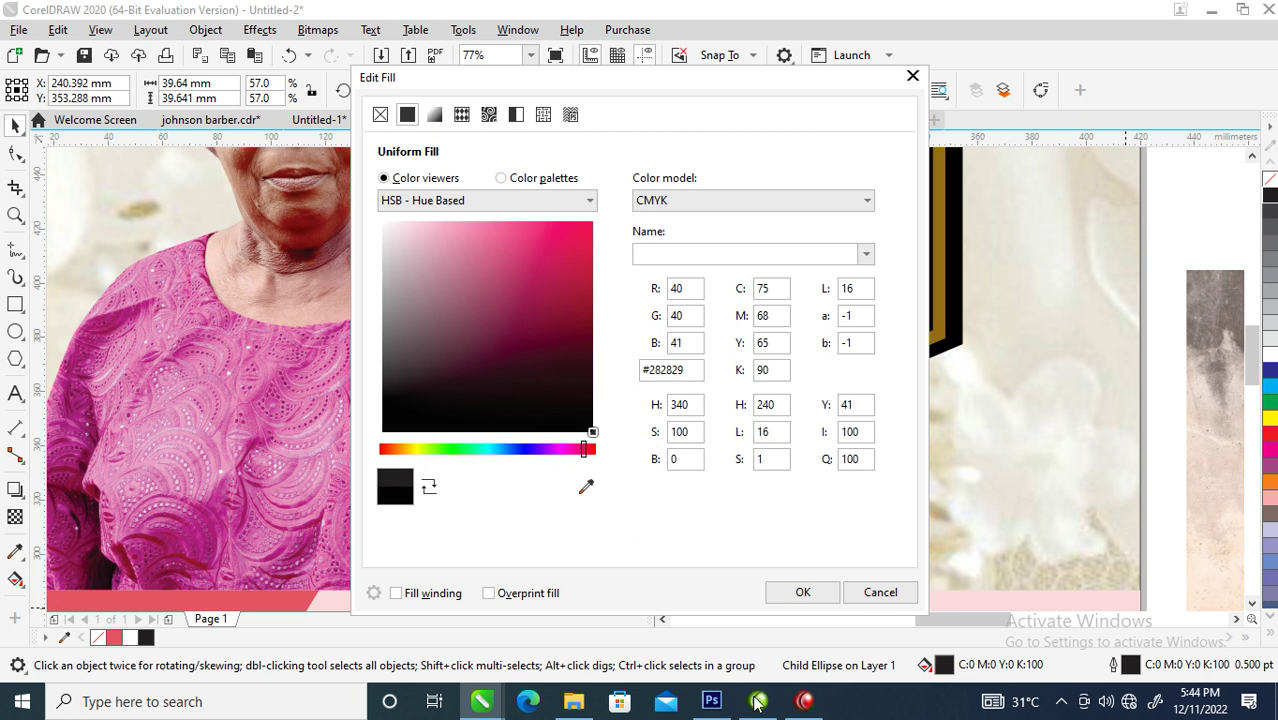
pyautogui.click(779, 590)
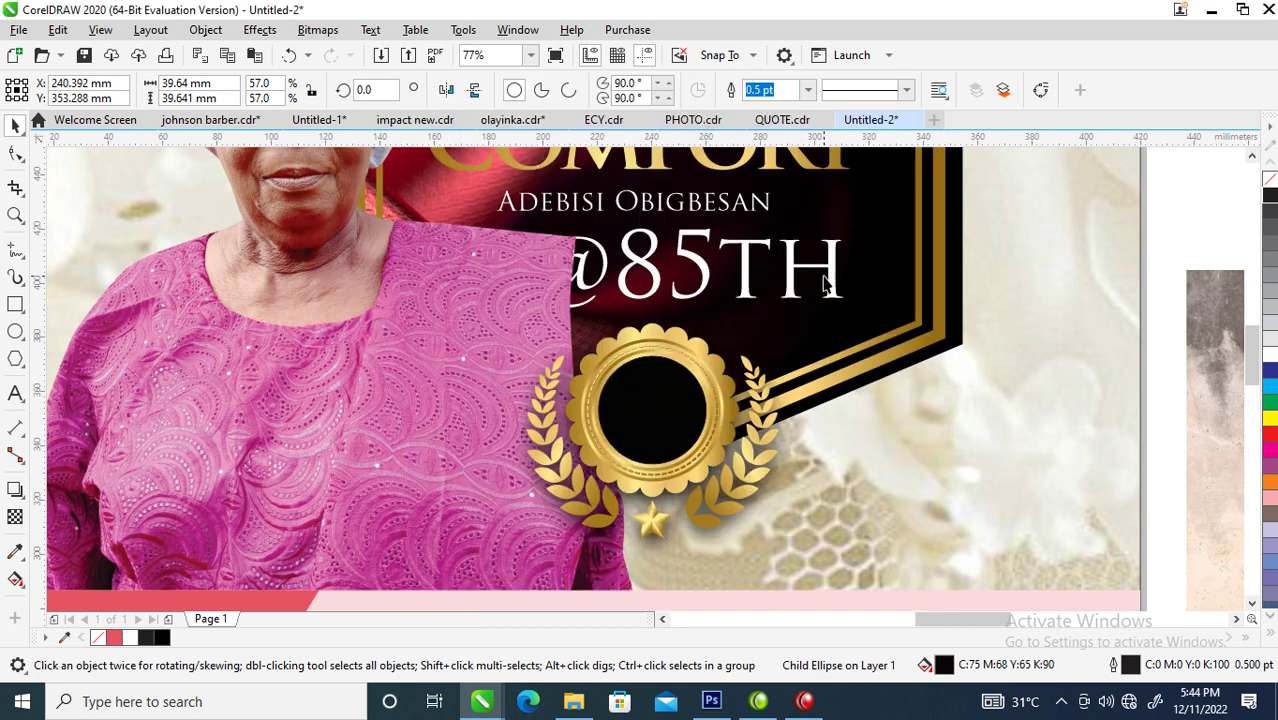
pyautogui.moveTo(840, 278); pyautogui.dragTo(857, 400)
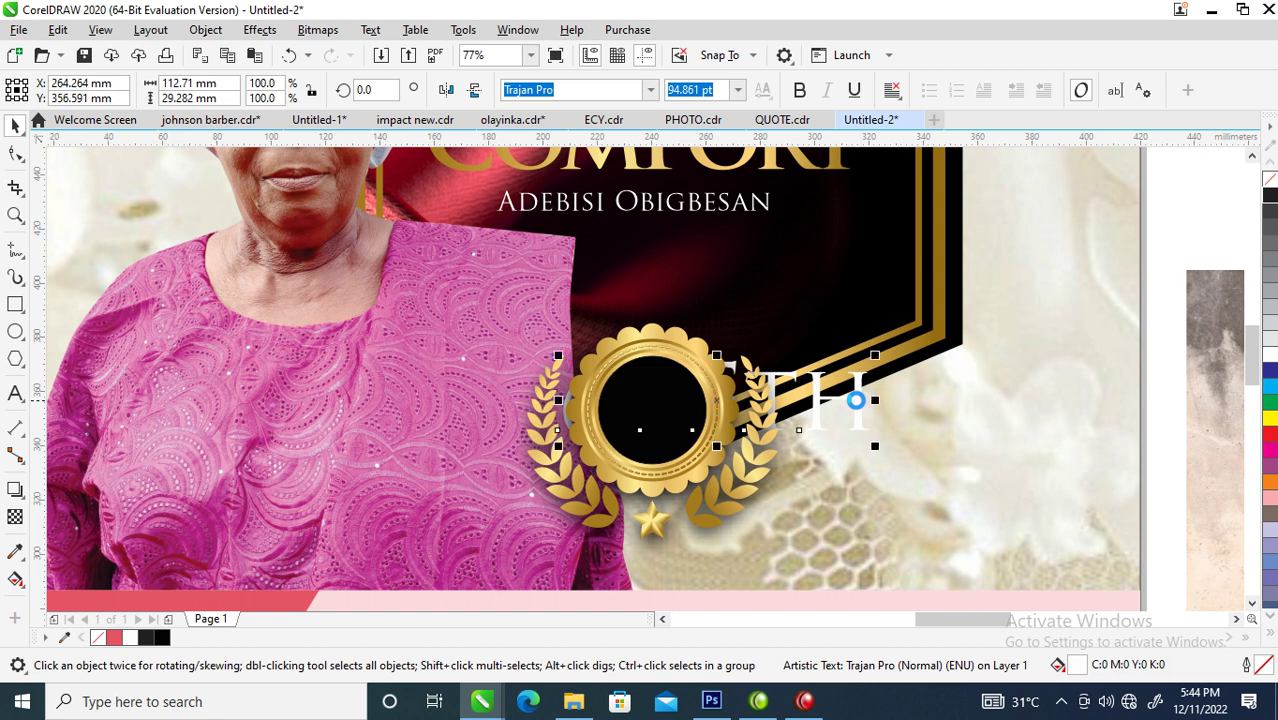
pyautogui.moveTo(719, 400); pyautogui.dragTo(737, 294)
pyautogui.moveTo(745, 345); pyautogui.dragTo(714, 424)
pyautogui.rightClick(714, 424)
pyautogui.click(613, 296)
pyautogui.moveTo(775, 170); pyautogui.dragTo(706, 404)
pyautogui.click(811, 553)
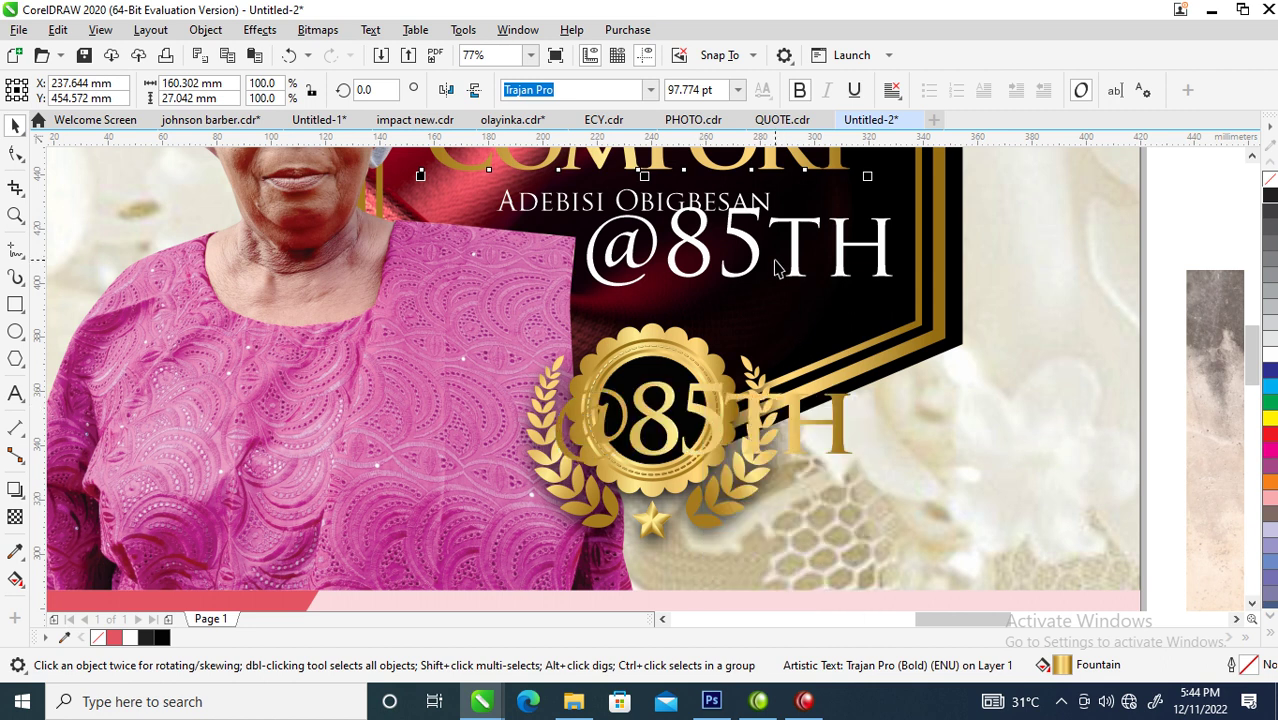
pyautogui.press('Delete')
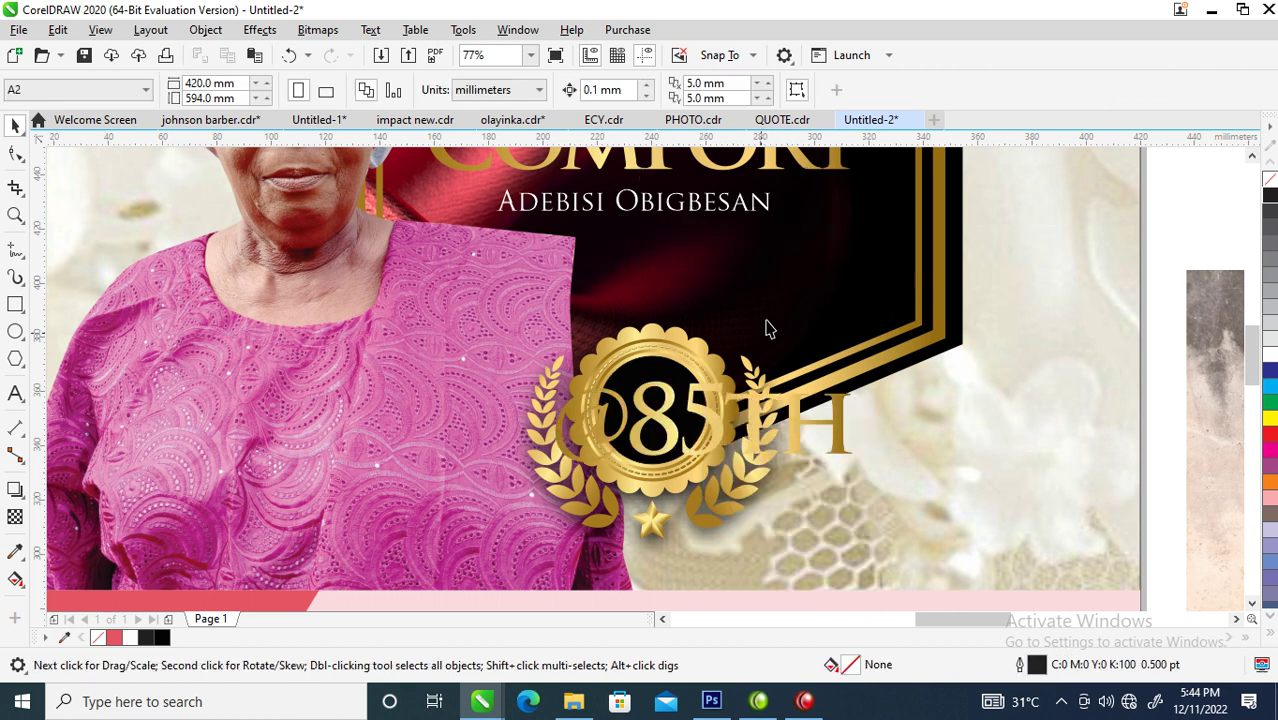
pyautogui.click(712, 420)
pyautogui.press('z')
pyautogui.moveTo(453, 268); pyautogui.dragTo(945, 592)
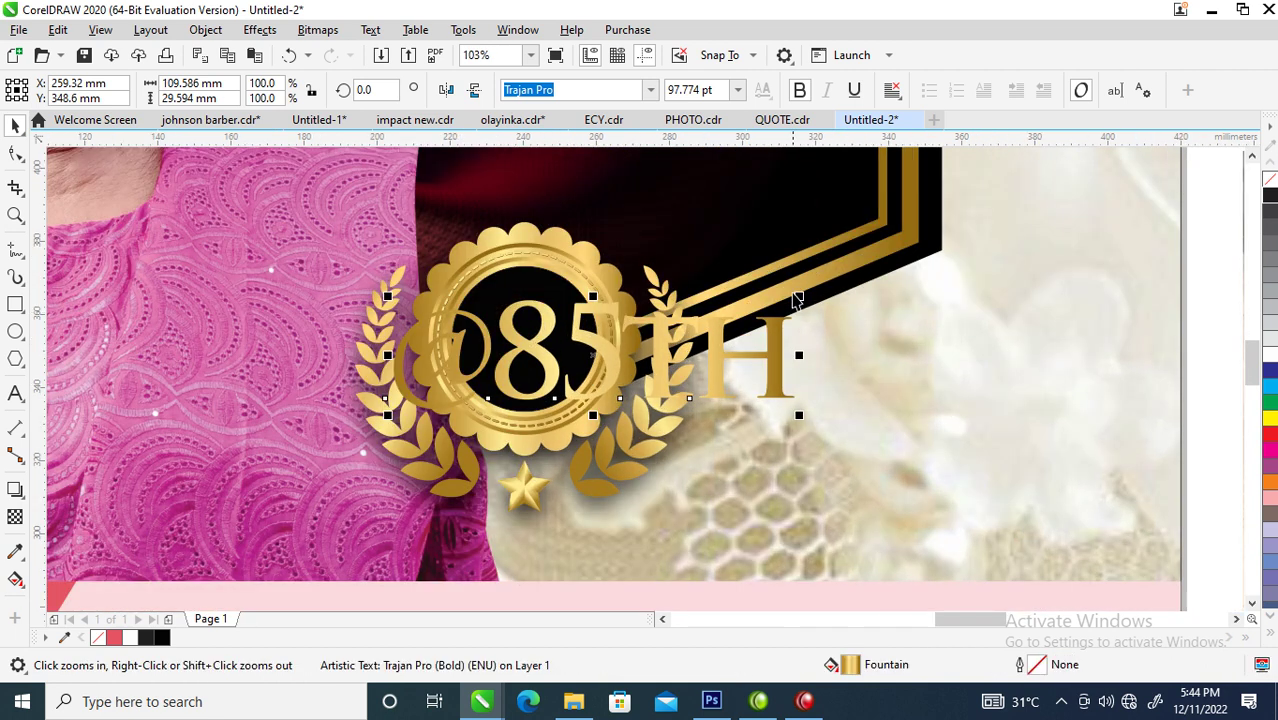
pyautogui.moveTo(800, 298); pyautogui.dragTo(568, 323)
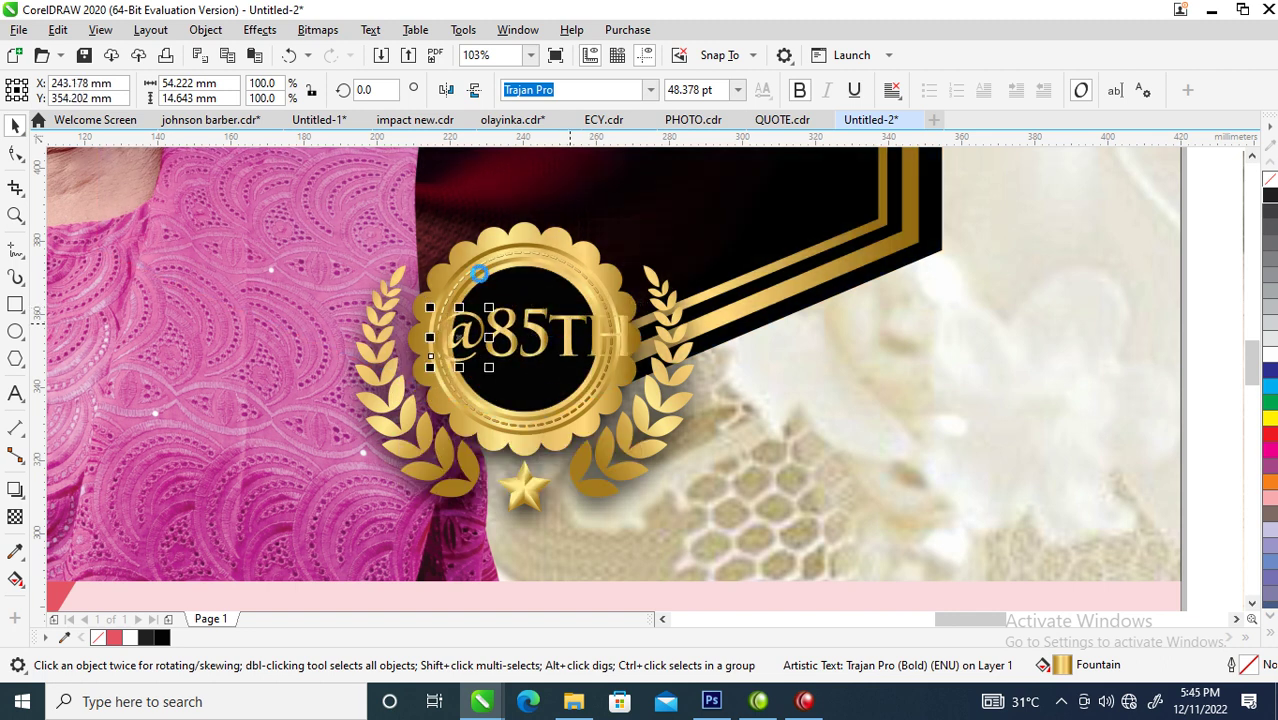
# - Reduce the @ character to about 21 pt and place it above the 85 inside the circle
pyautogui.press('z')
pyautogui.moveTo(368, 196); pyautogui.dragTo(776, 429)
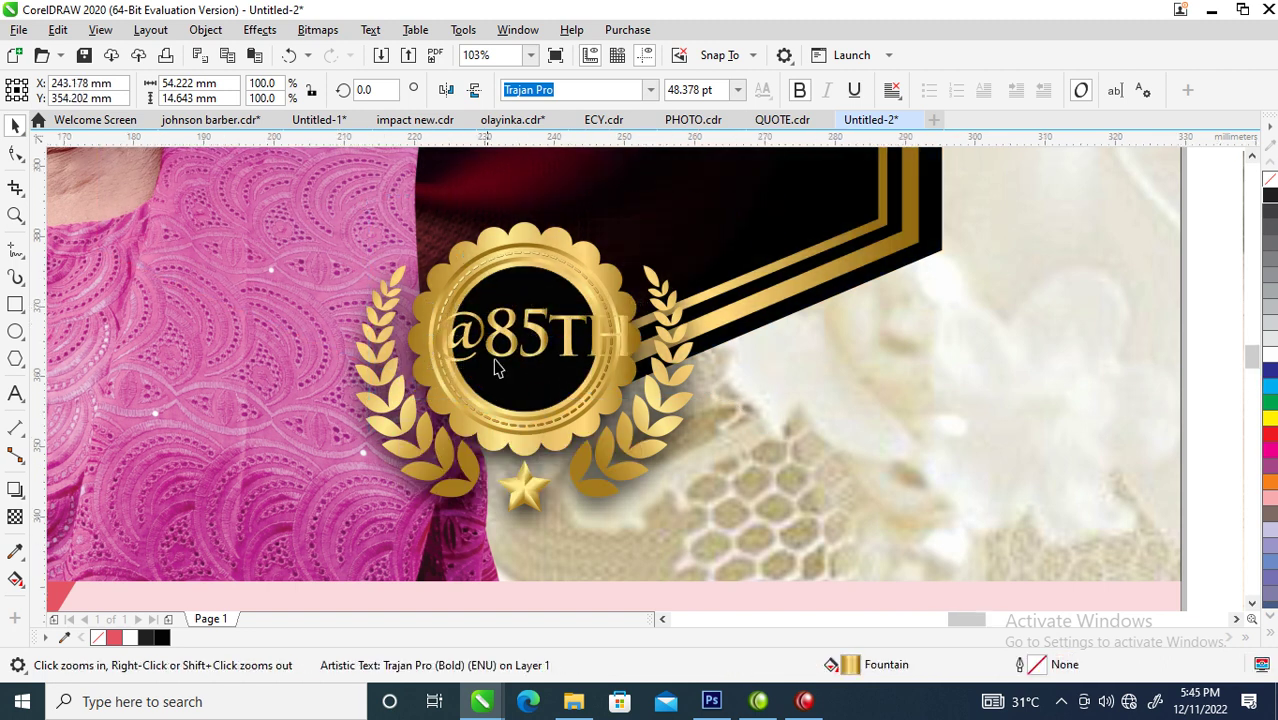
pyautogui.press('space')
pyautogui.moveTo(455, 405); pyautogui.dragTo(564, 323)
pyautogui.moveTo(601, 283); pyautogui.dragTo(594, 300)
# - Scale the T and H together down to about 13.6 pt and move them up to the upper right of the 85
pyautogui.click(681, 418)
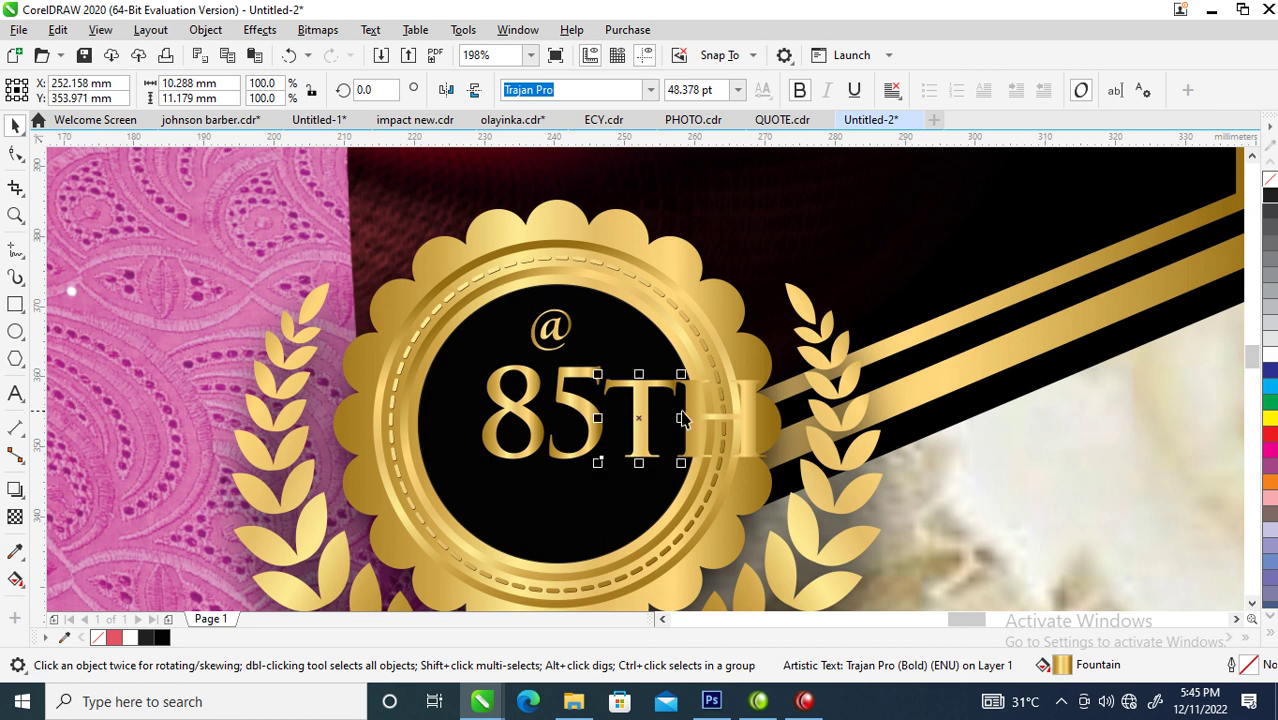
pyautogui.keyDown('shift'); pyautogui.click(740, 420); pyautogui.keyUp('shift')
pyautogui.moveTo(772, 374); pyautogui.dragTo(667, 393)
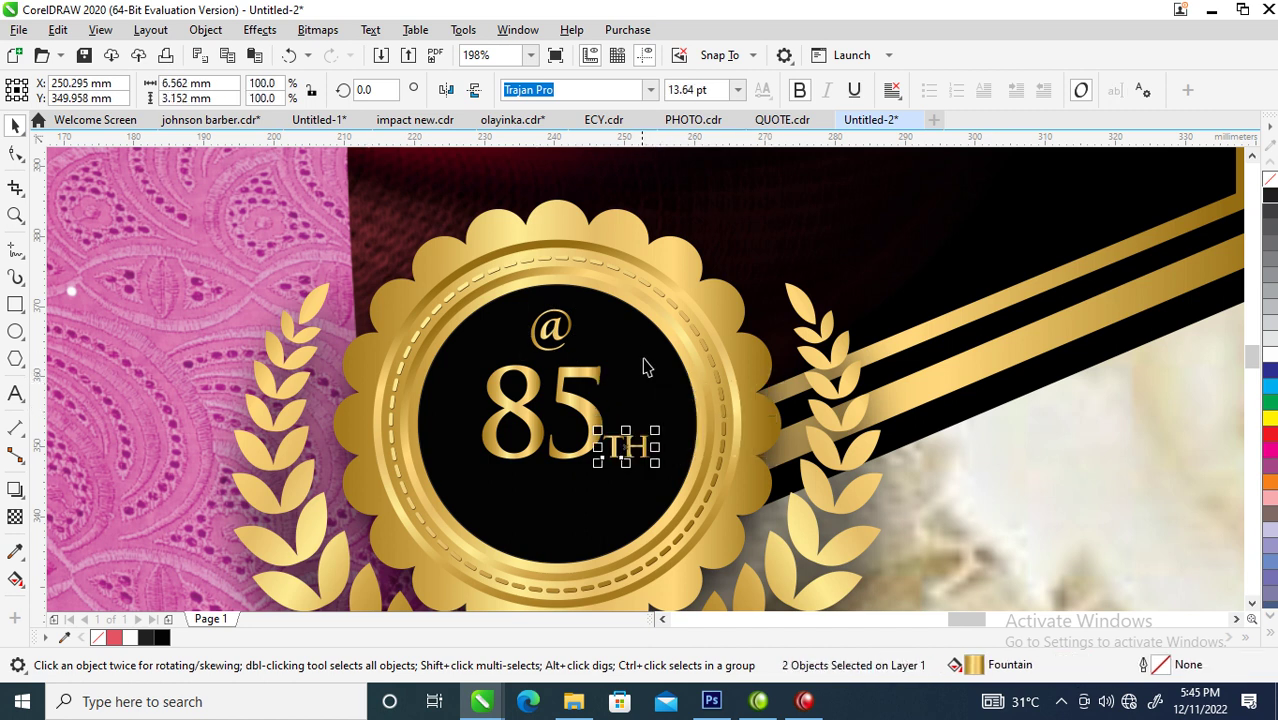
pyautogui.moveTo(640, 450); pyautogui.dragTo(644, 355)
# - Offset the 5 below and against the 8, enlarge both digits to about 81 pt and centre them in the circle
pyautogui.moveTo(603, 430); pyautogui.dragTo(586, 452)
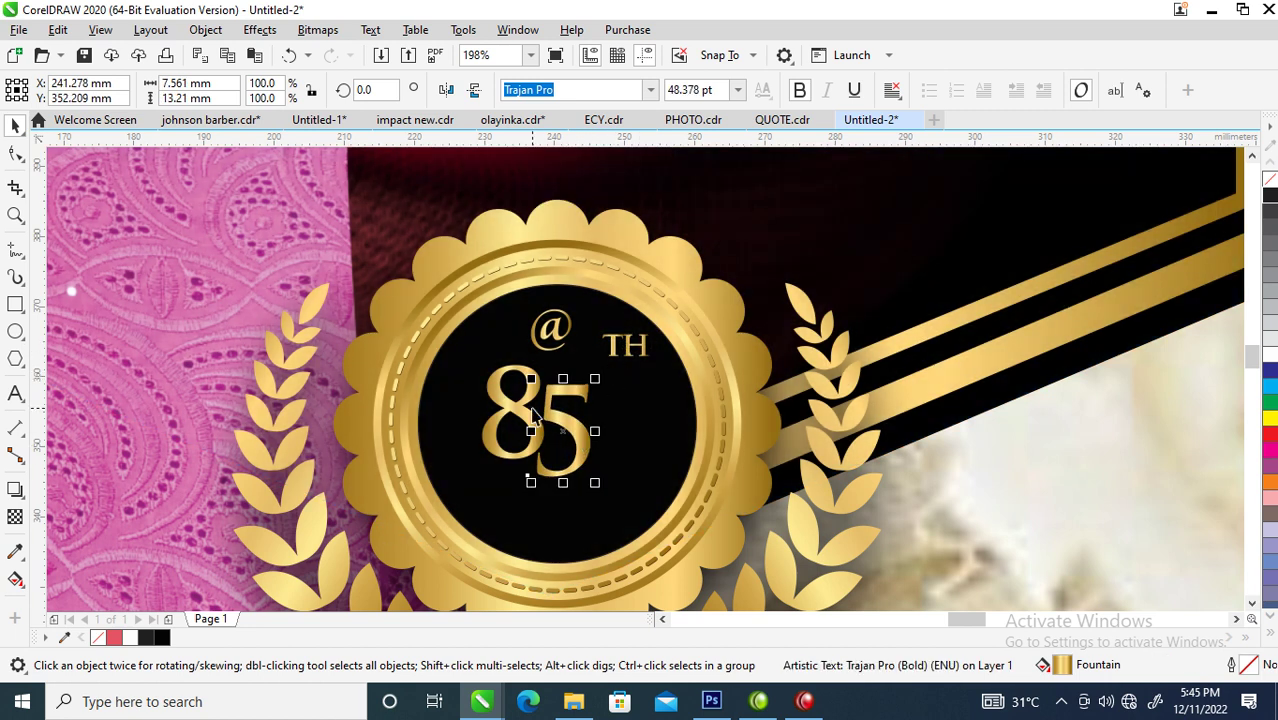
pyautogui.keyDown('shift'); pyautogui.click(528, 399); pyautogui.keyUp('shift')
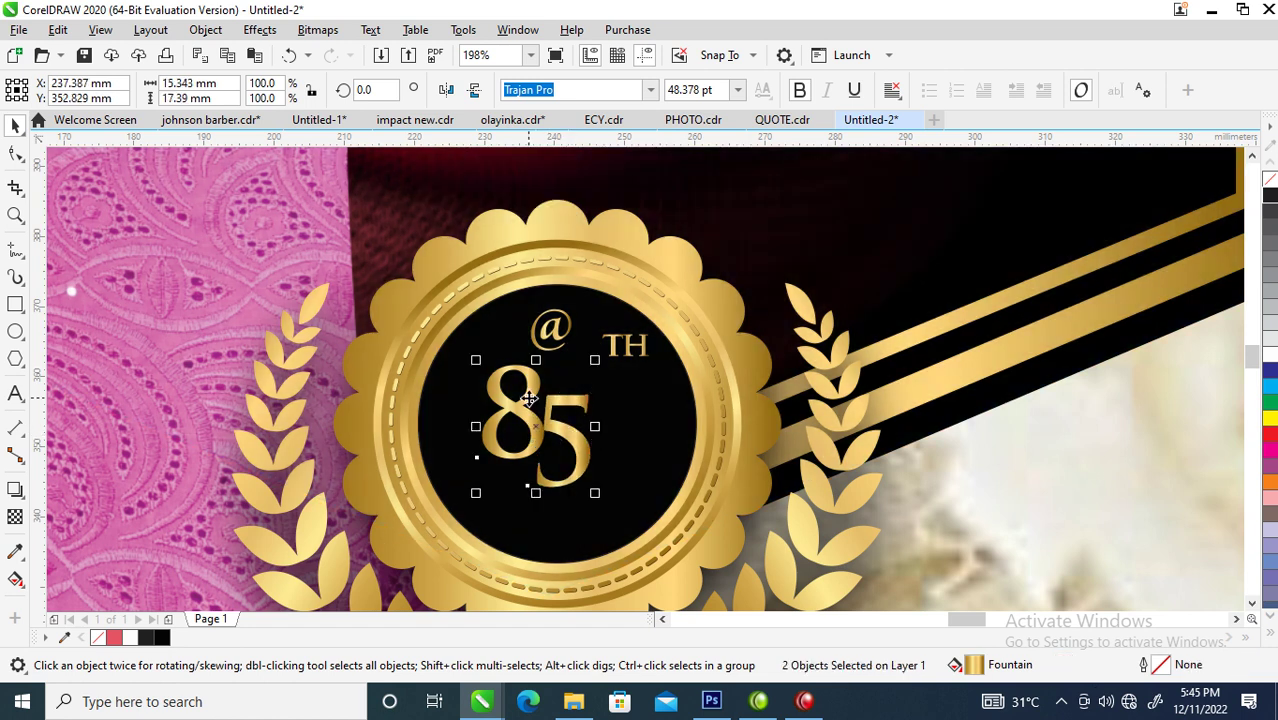
pyautogui.moveTo(598, 360); pyautogui.dragTo(665, 317)
pyautogui.moveTo(605, 459); pyautogui.dragTo(616, 467)
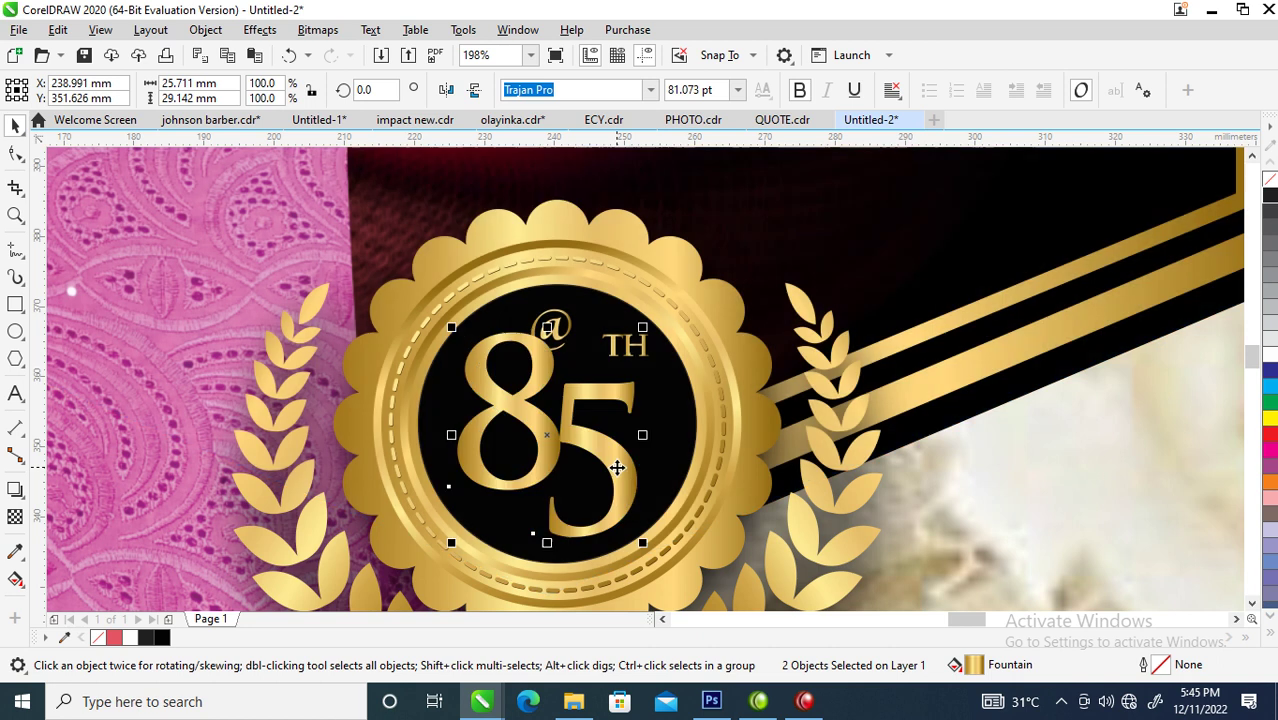
# - Position the small TH beside the top of the 5 and the @ above the 5 beside the 8
pyautogui.moveTo(620, 345); pyautogui.dragTo(652, 392)
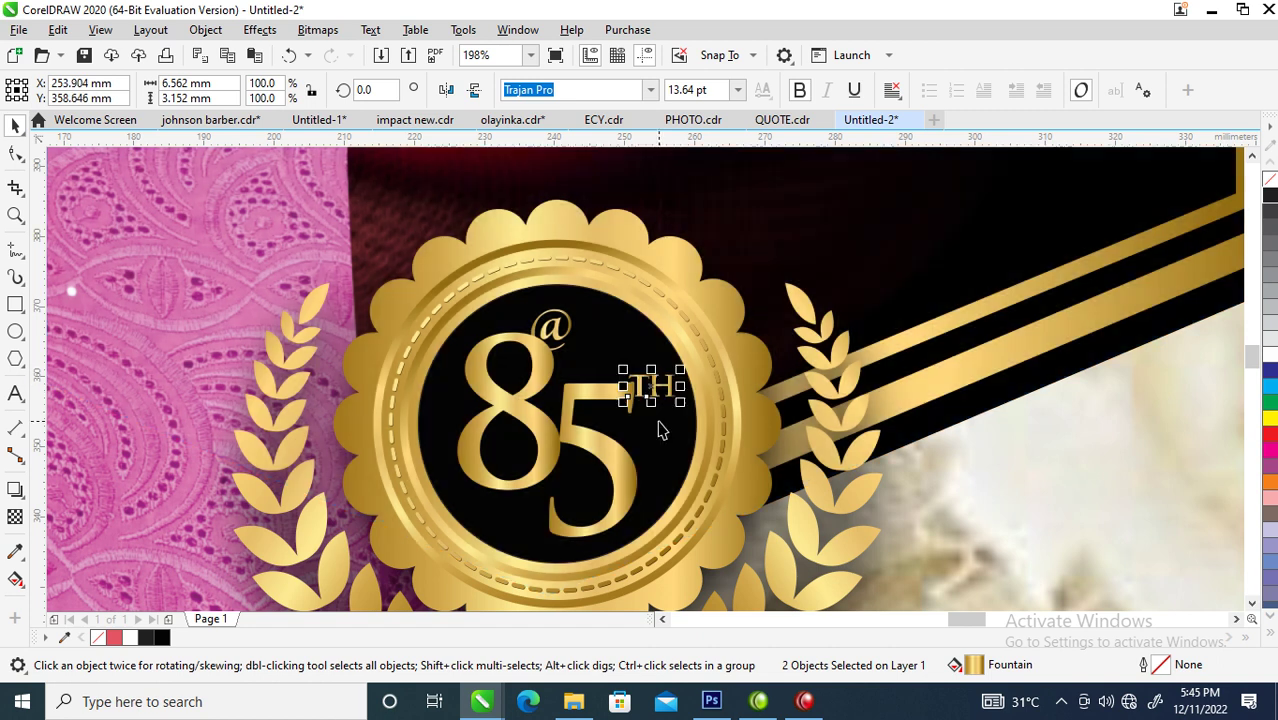
pyautogui.moveTo(560, 337); pyautogui.dragTo(590, 340)
pyautogui.scroll(-5, 590, 340)
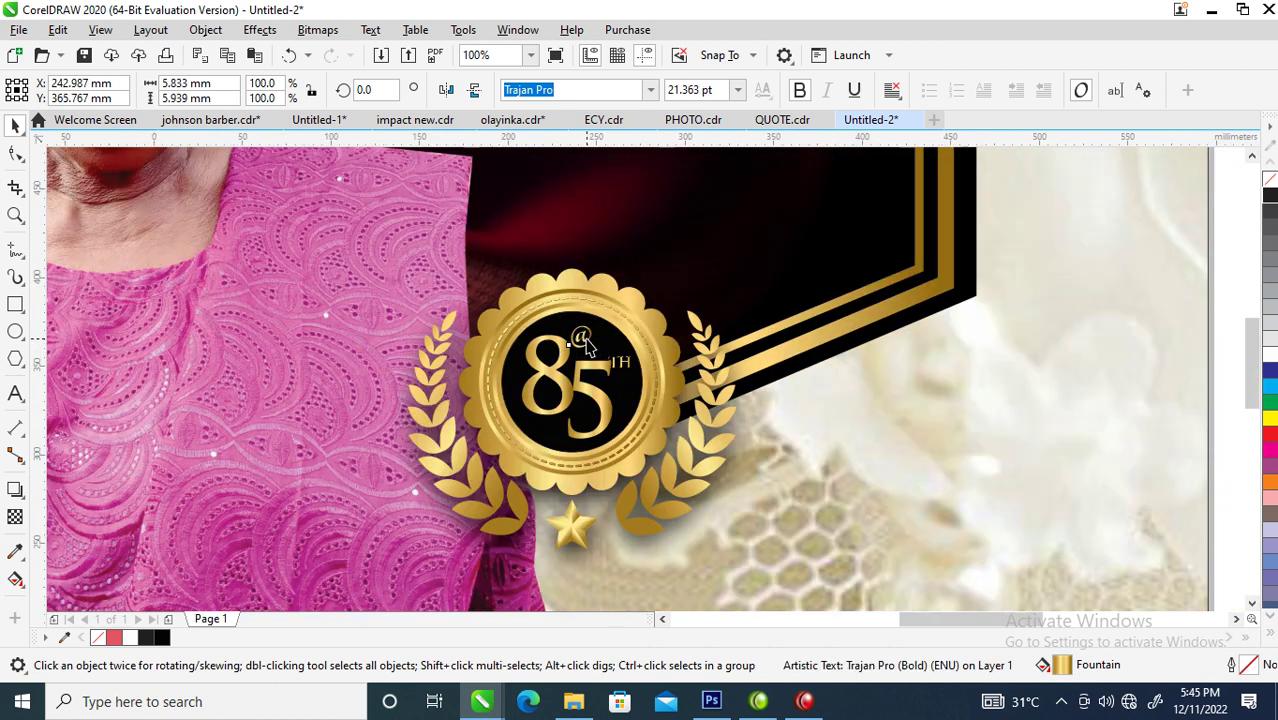
# - Enlarge the surname and middle name in the hexagon to about 66 pt each, on separate lines
pyautogui.press('z')
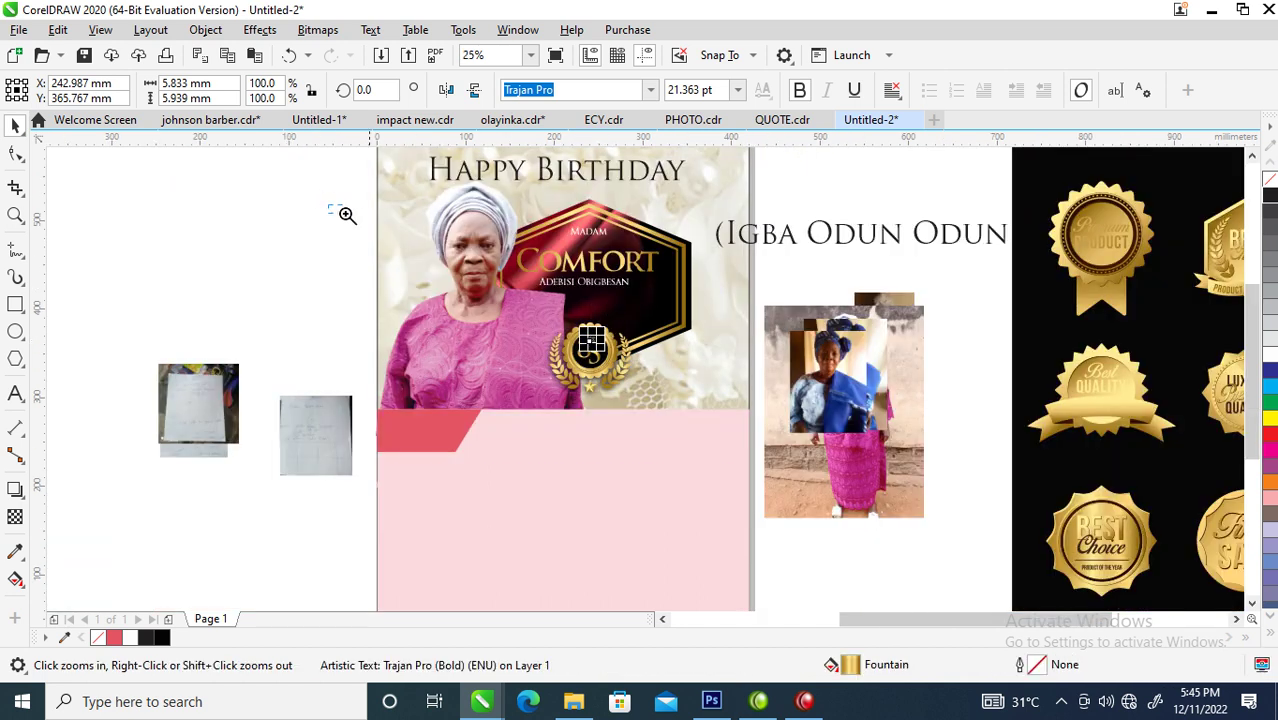
pyautogui.click(471, 275)
pyautogui.press('space')
pyautogui.click(686, 295)
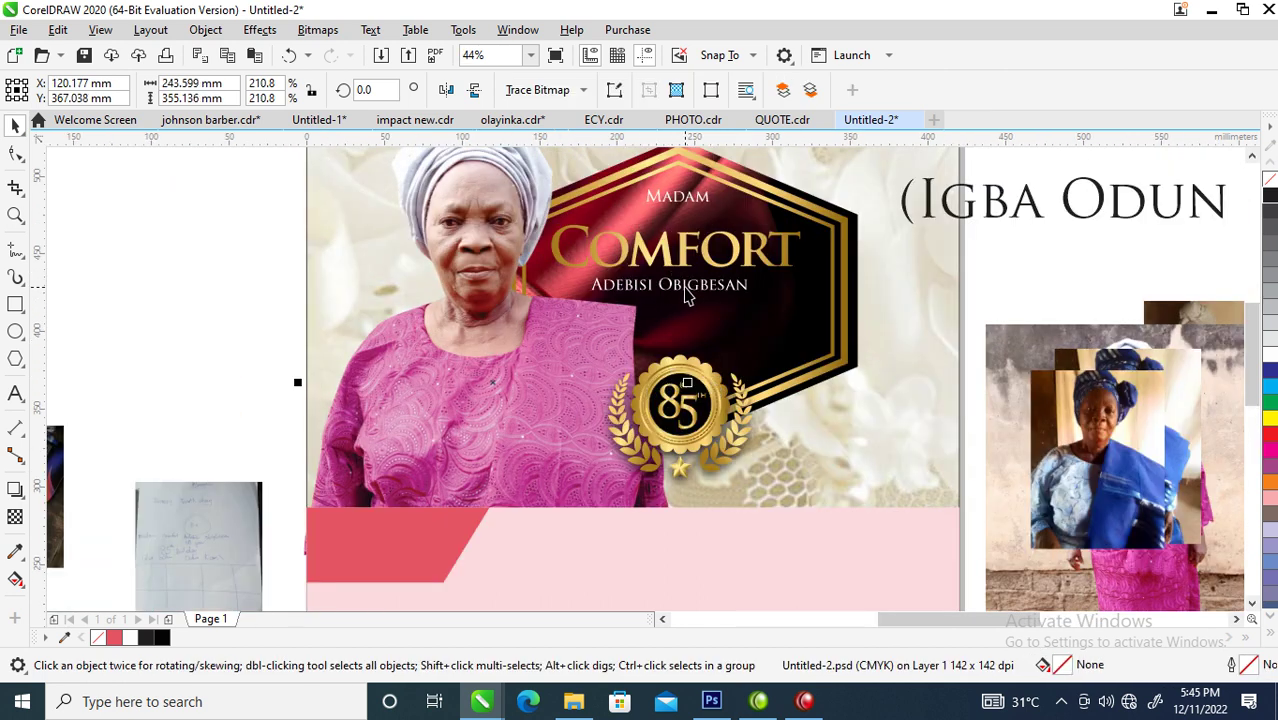
pyautogui.click(703, 287)
pyautogui.moveTo(703, 295); pyautogui.dragTo(763, 325)
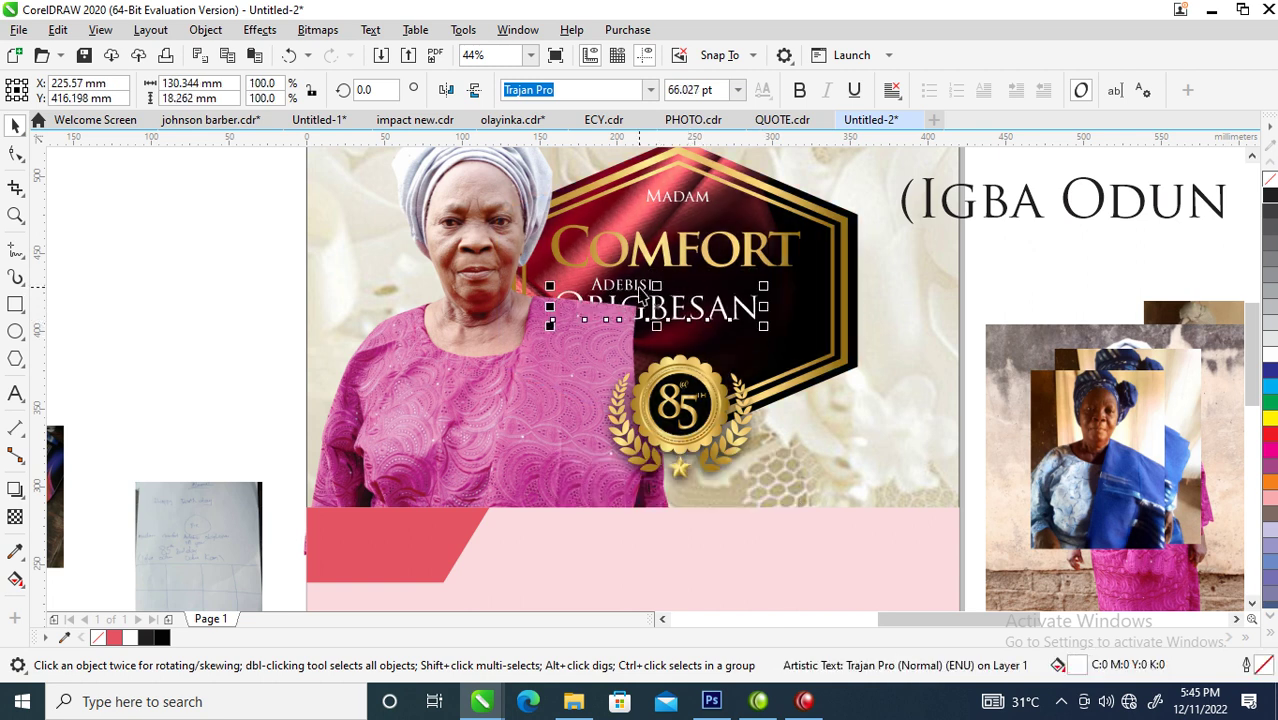
pyautogui.click(640, 288)
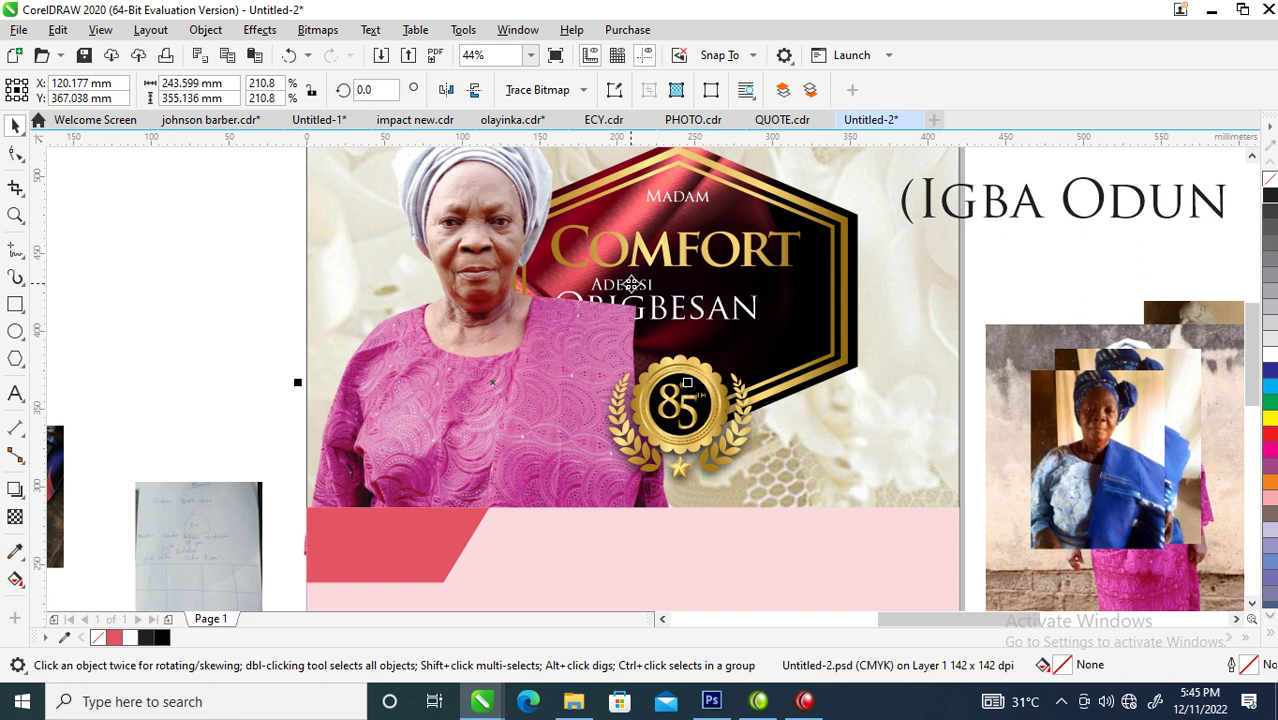
pyautogui.click(631, 285)
pyautogui.hotkey('ctrl', 'r')
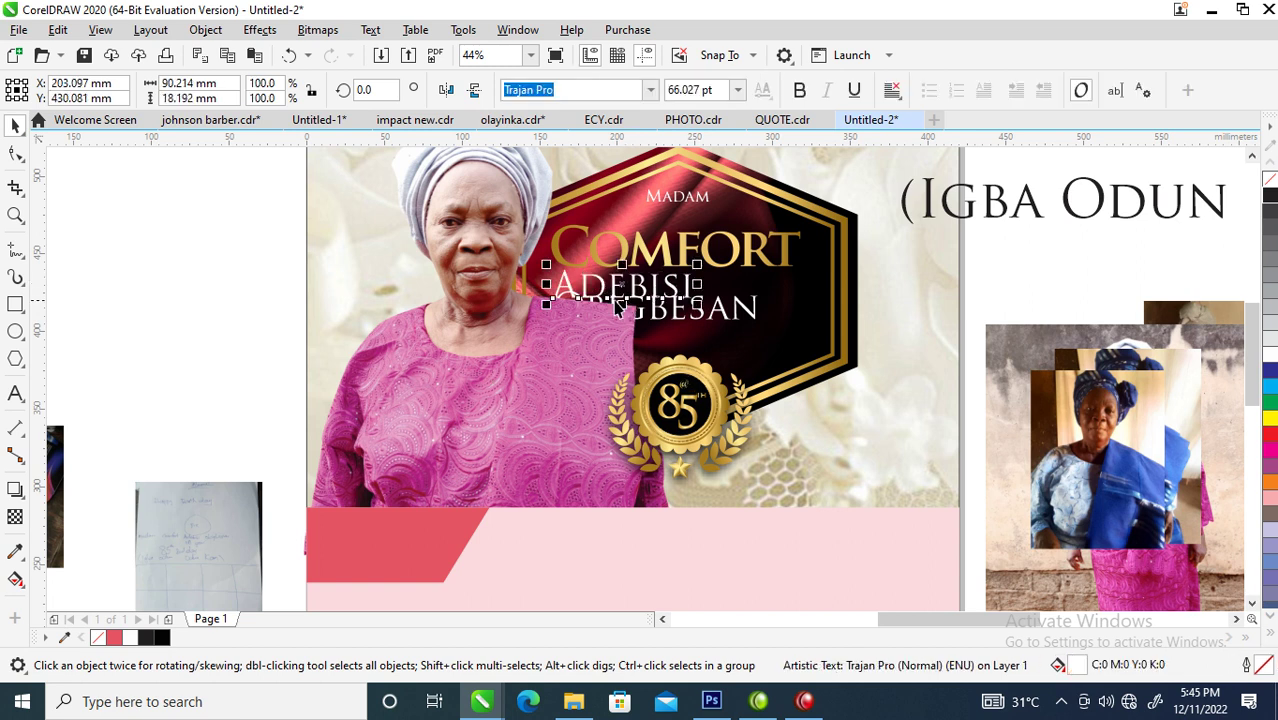
# - Move the word Madam down closer to the gold first name and centre the four name lines on one vertical axis
pyautogui.moveTo(510, 205); pyautogui.dragTo(875, 358)
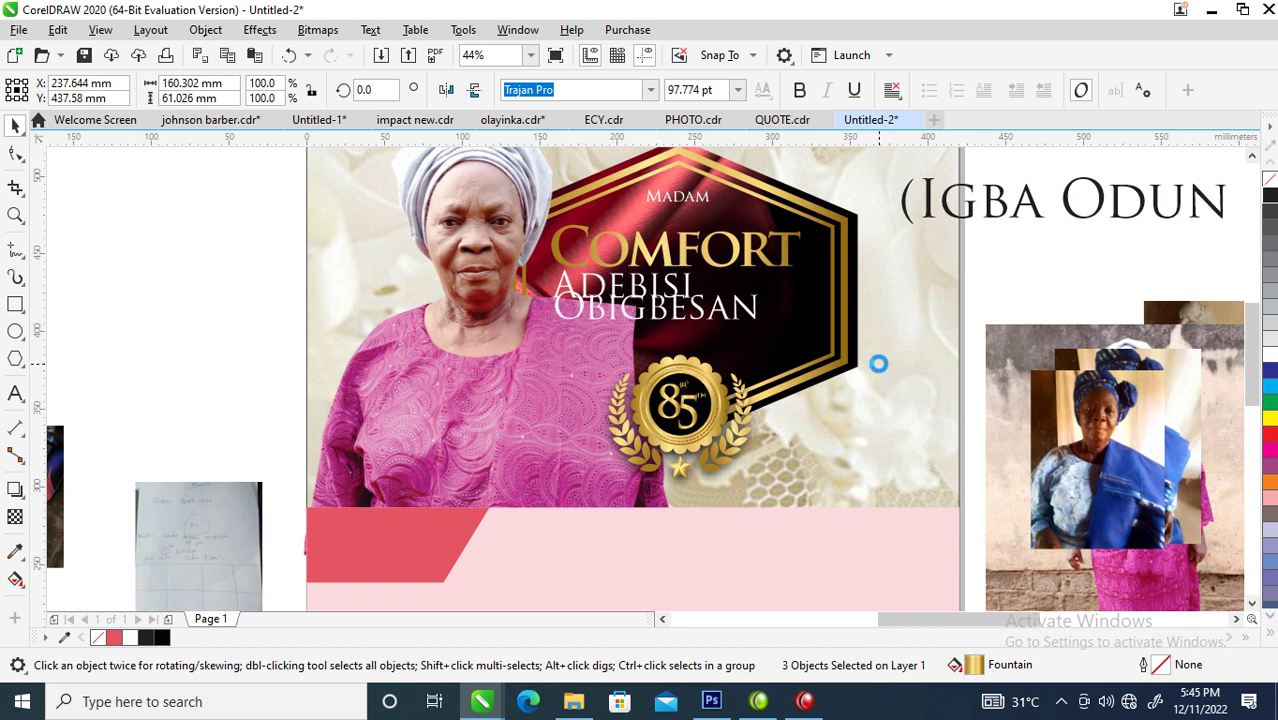
pyautogui.moveTo(700, 203)
pyautogui.mouseDown()
pyautogui.moveTo(683, 221)
pyautogui.moveTo(694, 224)
pyautogui.mouseUp()
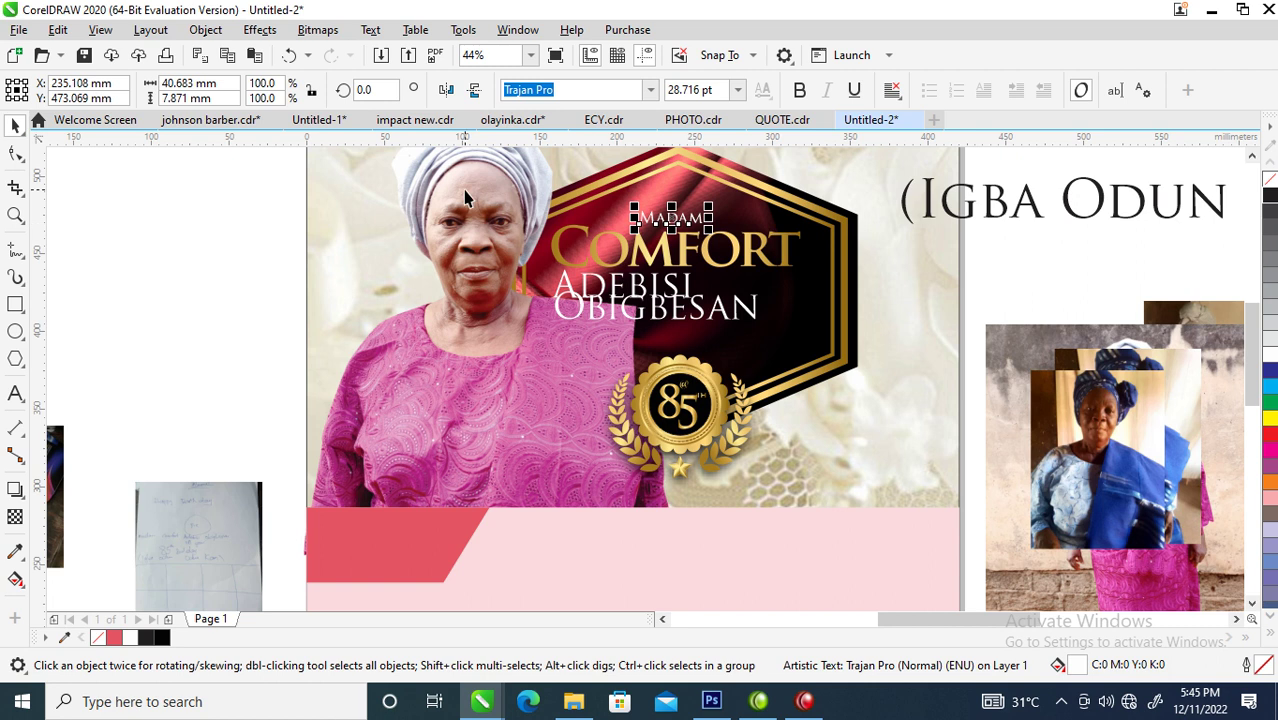
pyautogui.moveTo(630, 200); pyautogui.dragTo(834, 348)
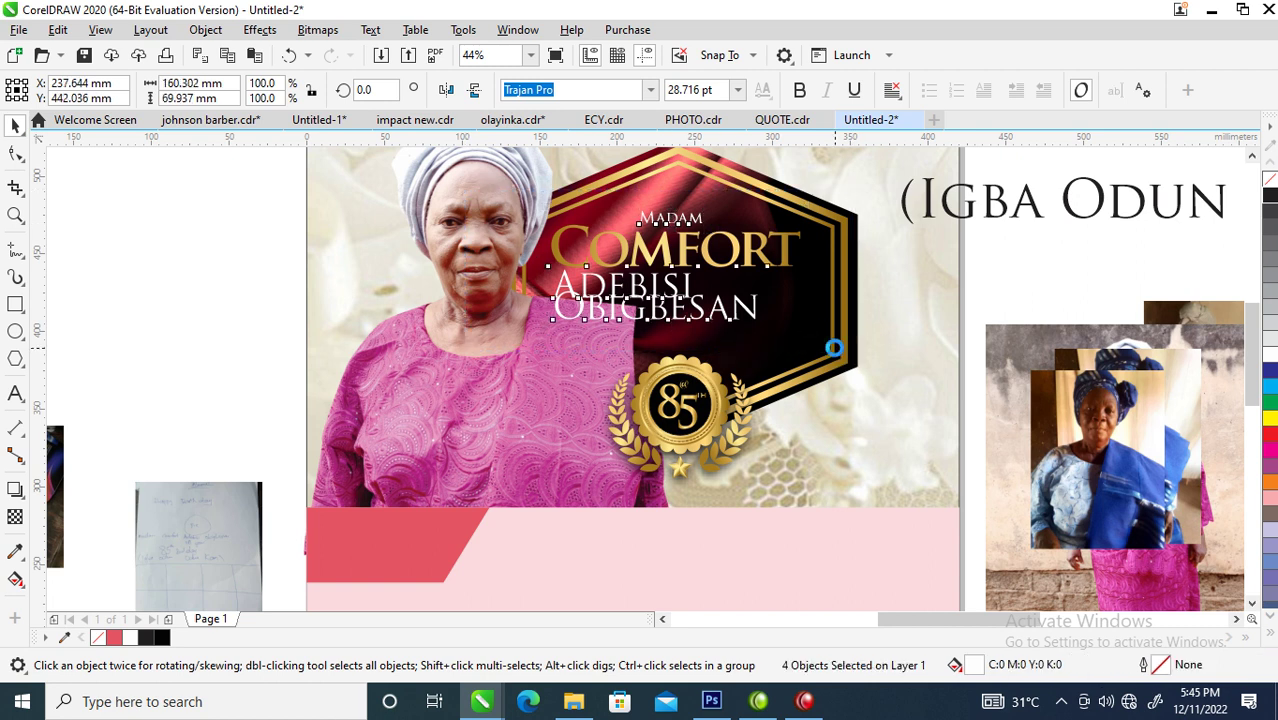
pyautogui.press('c')
# - Move the surname down clear of the middle name and make both white lines bold
pyautogui.click(757, 313)
pyautogui.keyDown('ctrl'); pyautogui.click(757, 313); pyautogui.keyUp('ctrl')
pyautogui.moveTo(755, 318); pyautogui.dragTo(755, 331)
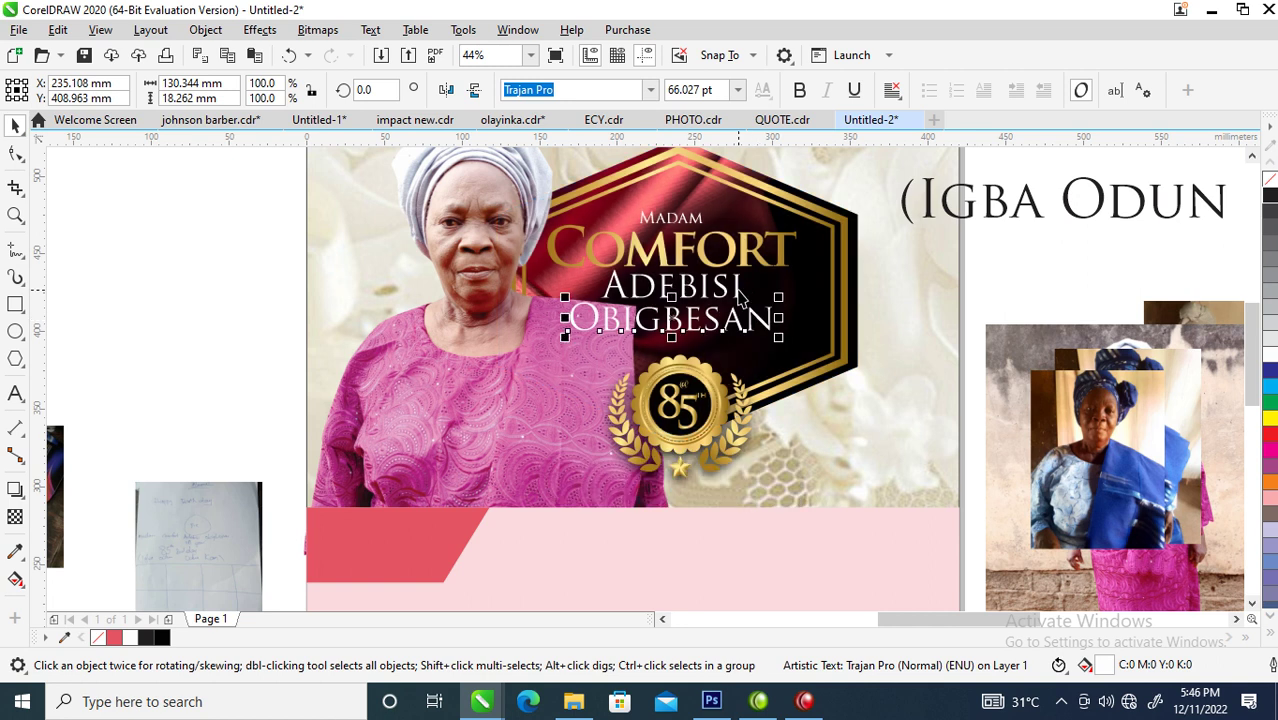
pyautogui.keyDown('ctrl'); pyautogui.keyDown('shift'); pyautogui.click(740, 296); pyautogui.keyUp('shift'); pyautogui.keyUp('ctrl')
pyautogui.click(799, 90)
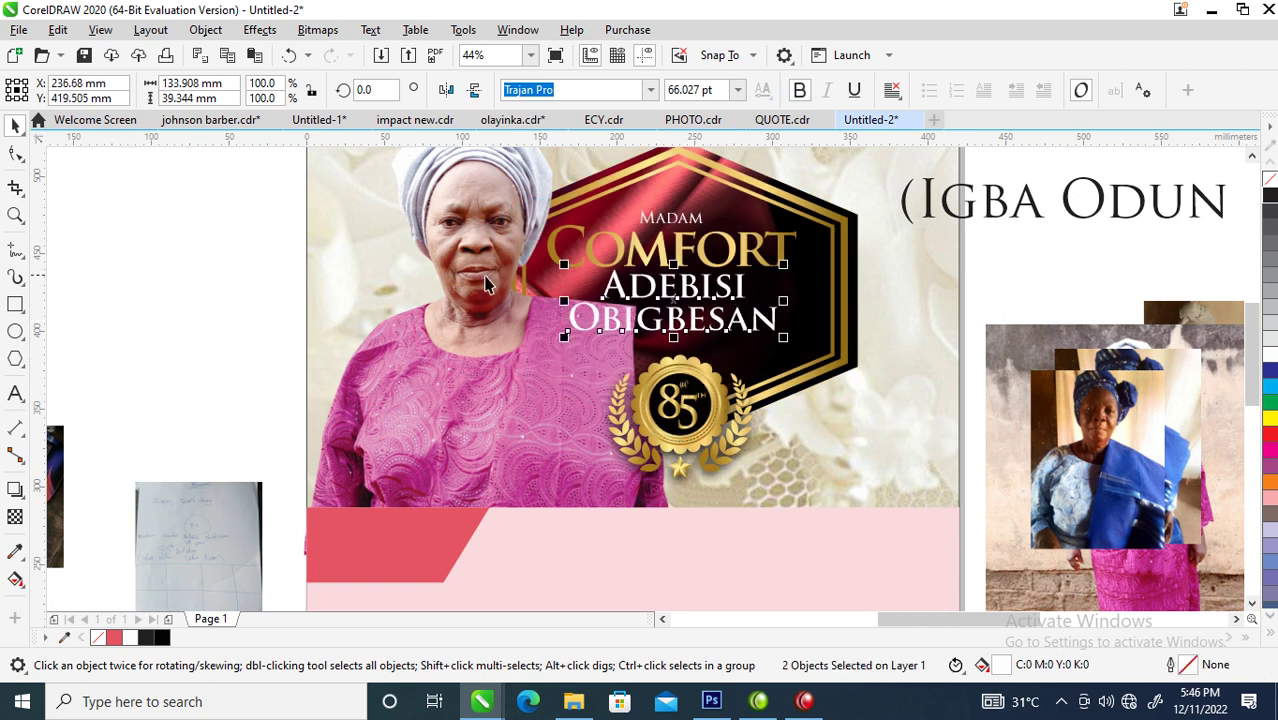
# - Change the Happy Birthday heading's font to Hello Paris Serif
pyautogui.scroll(-2, 672, 228)
pyautogui.scroll(-2, 672, 228)
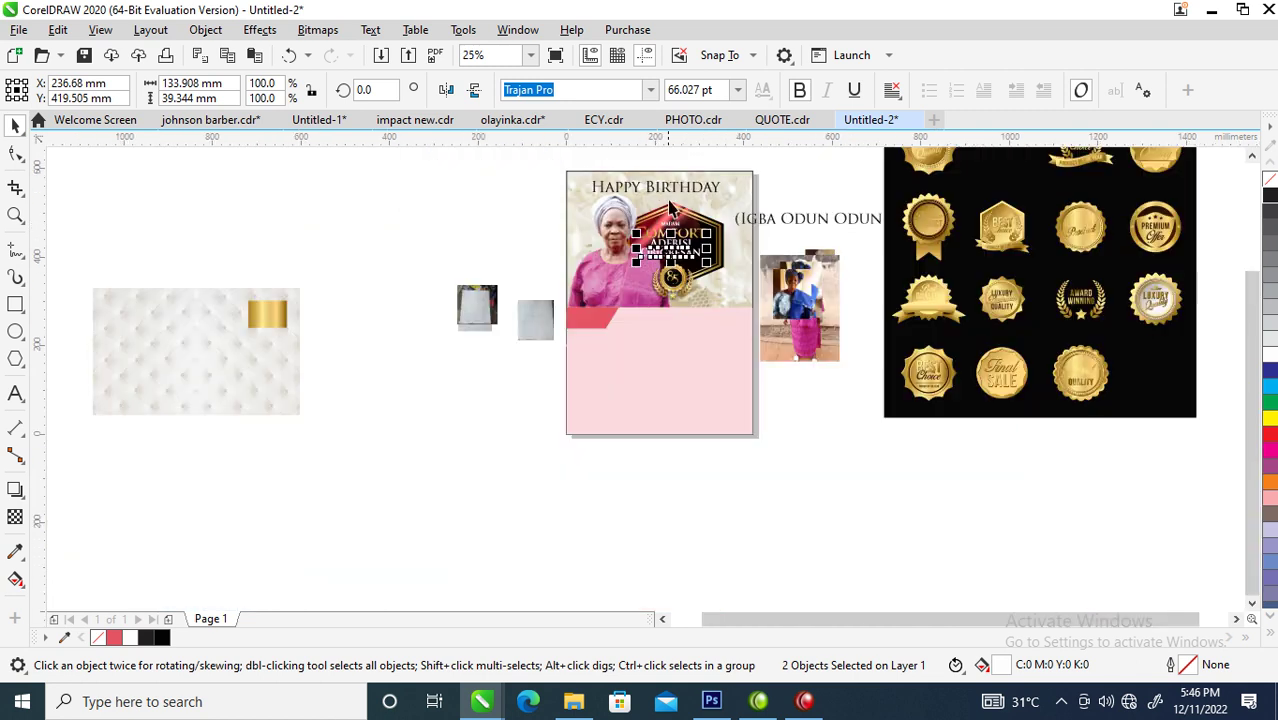
pyautogui.scroll(2, 740, 272)
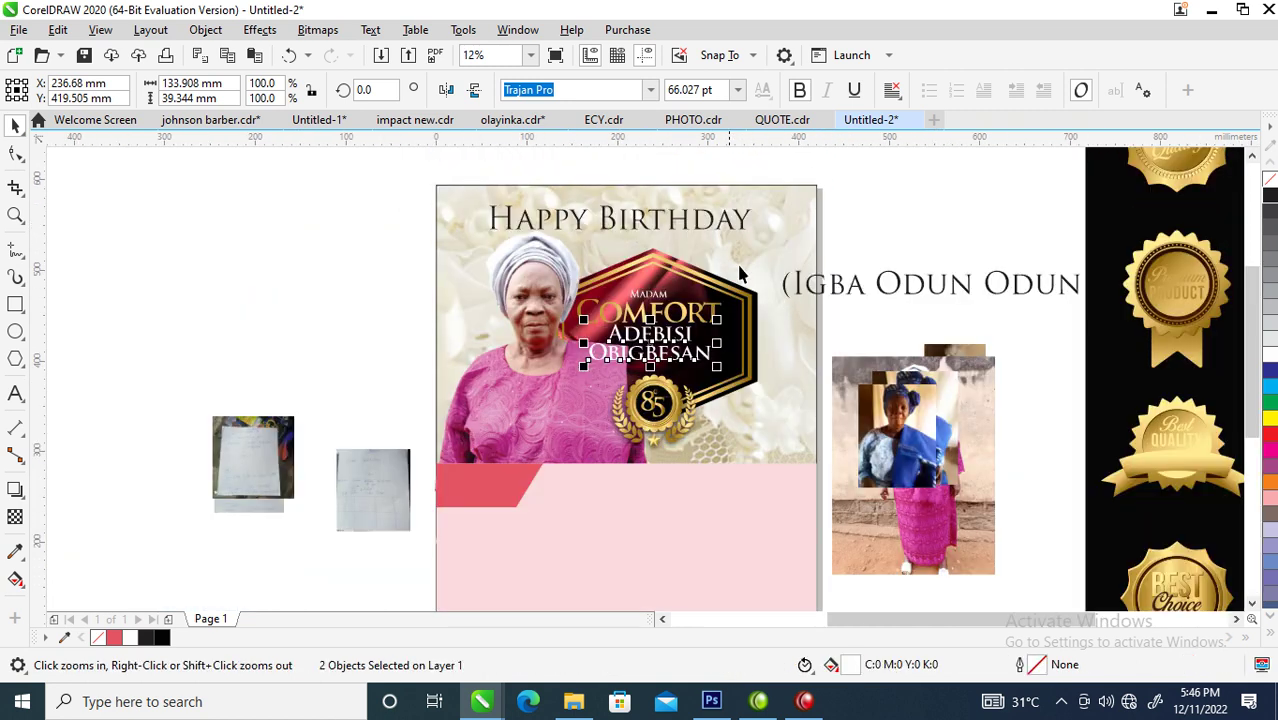
pyautogui.doubleClick(748, 220)
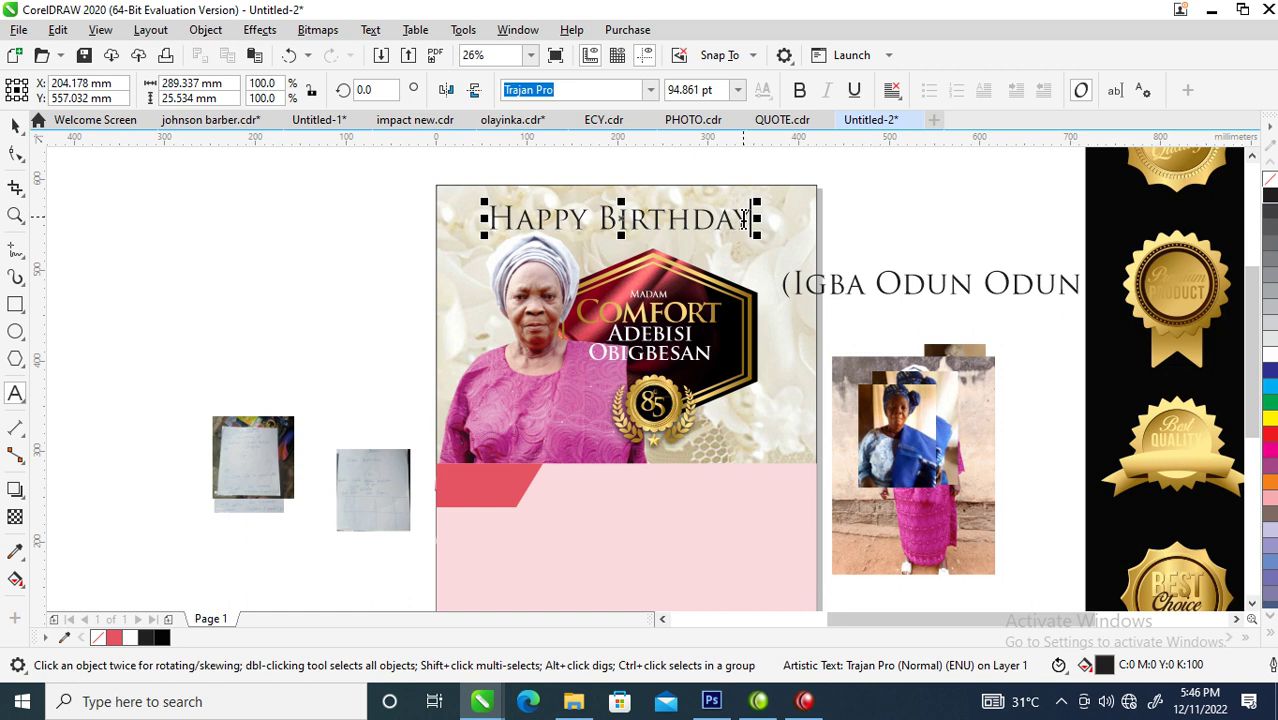
pyautogui.click(651, 89)
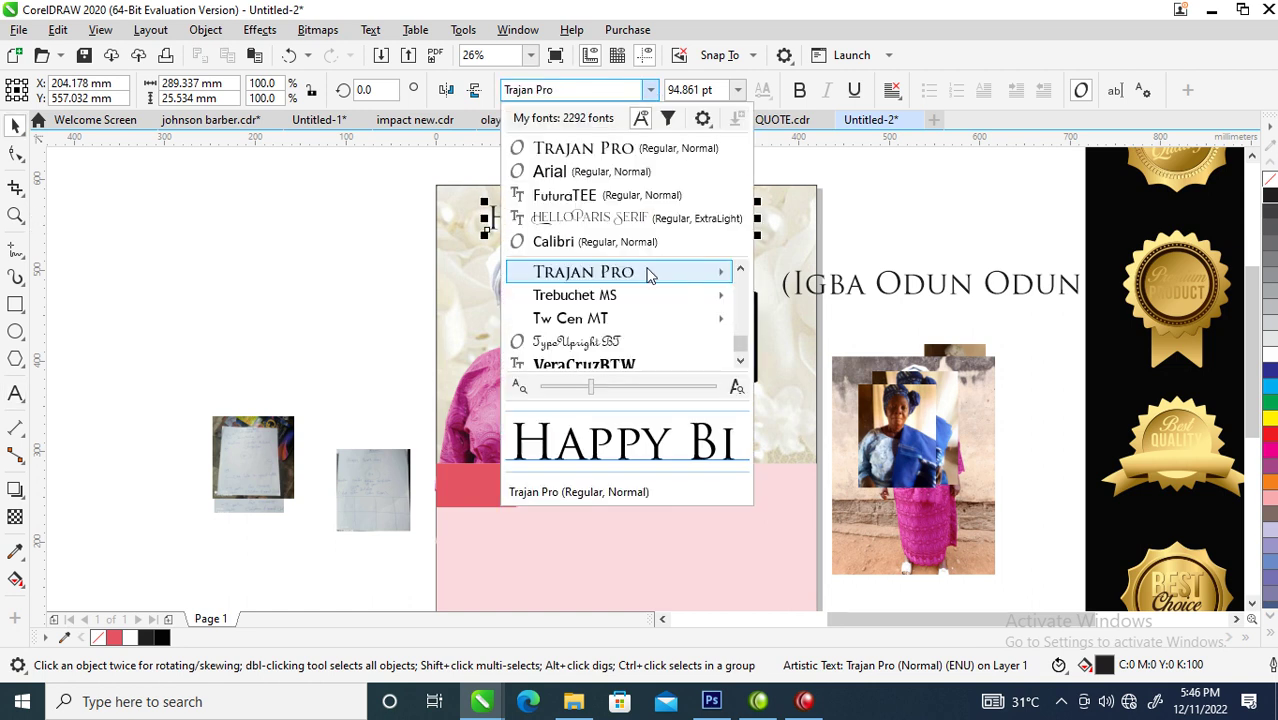
pyautogui.click(588, 218)
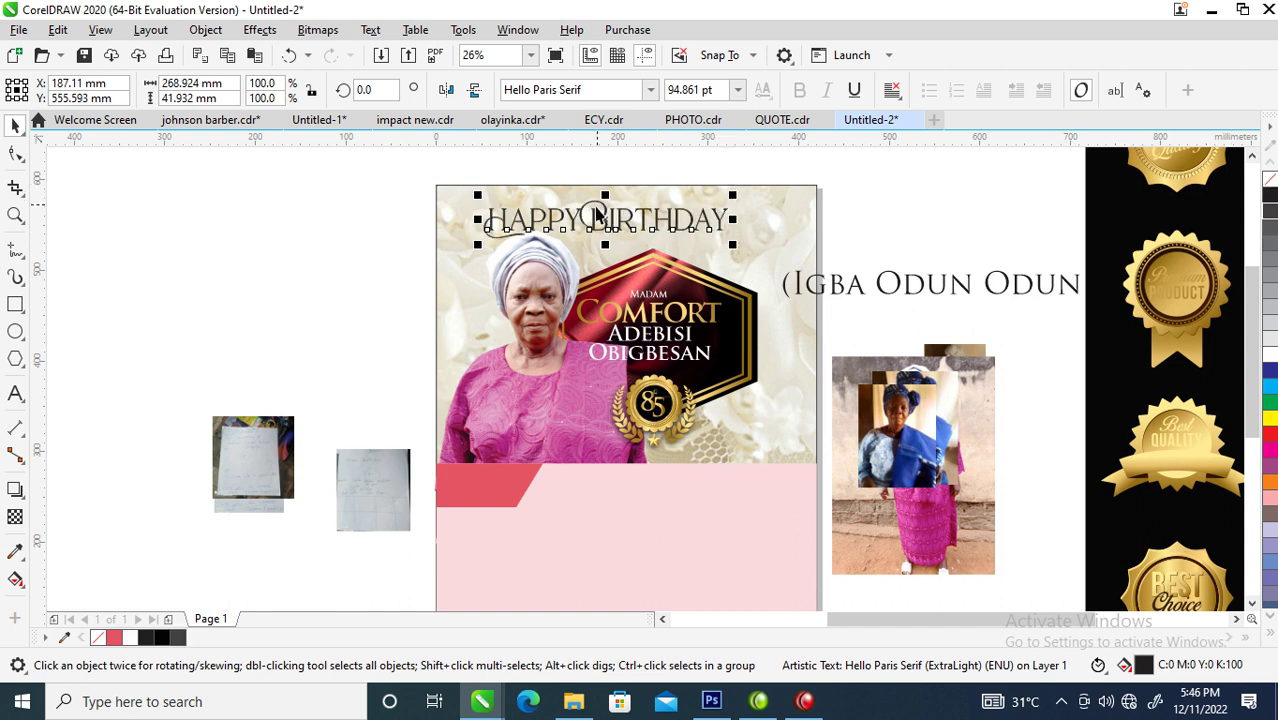
# - Add an extra space before Birthday in the heading and scale the text down to about 70 pt
pyautogui.doubleClick(592, 216)
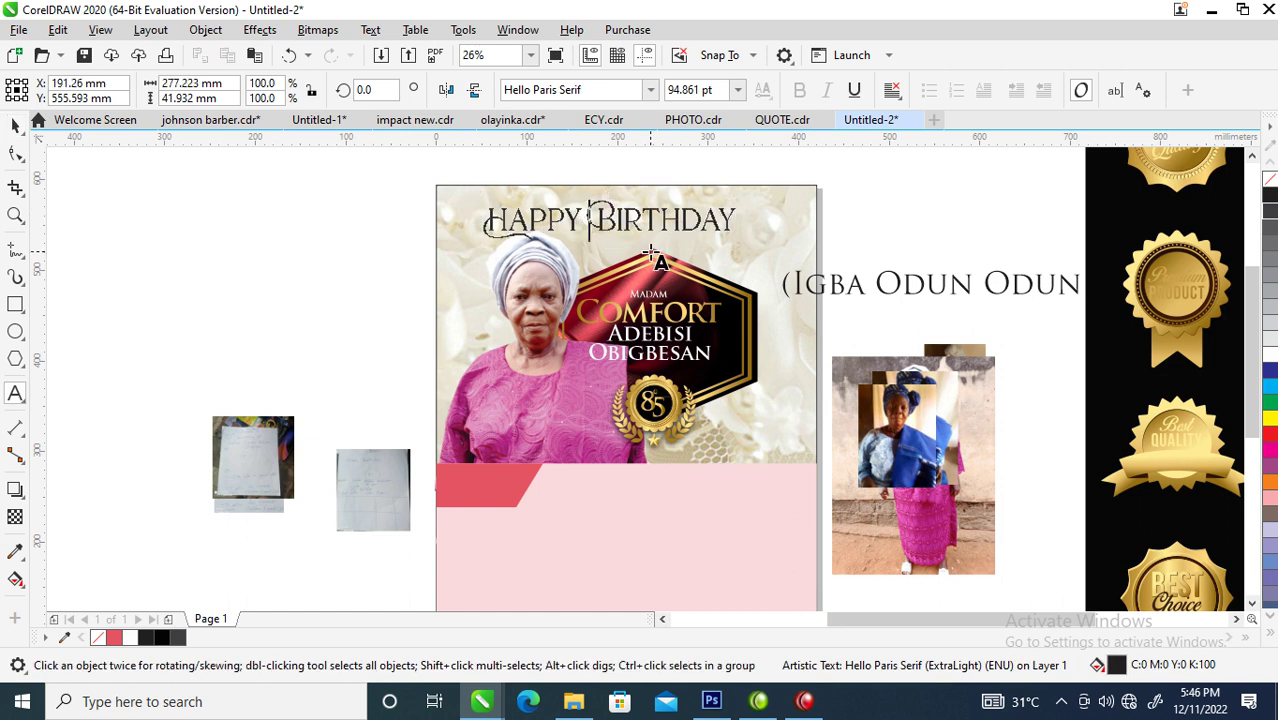
pyautogui.hotkey('ctrl', 'space')
pyautogui.moveTo(745, 197); pyautogui.dragTo(713, 192)
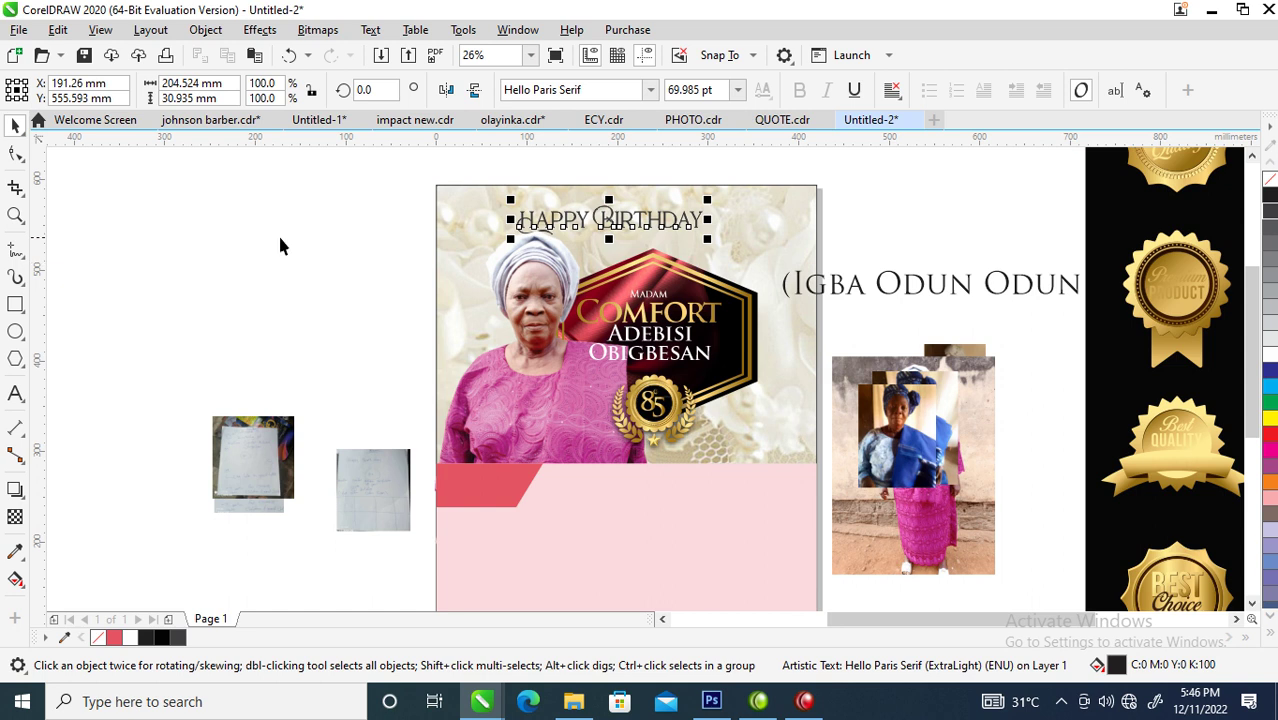
# - Widen the letter spacing of the Happy Birthday heading and centre it horizontally on the page background
pyautogui.click(15, 153)
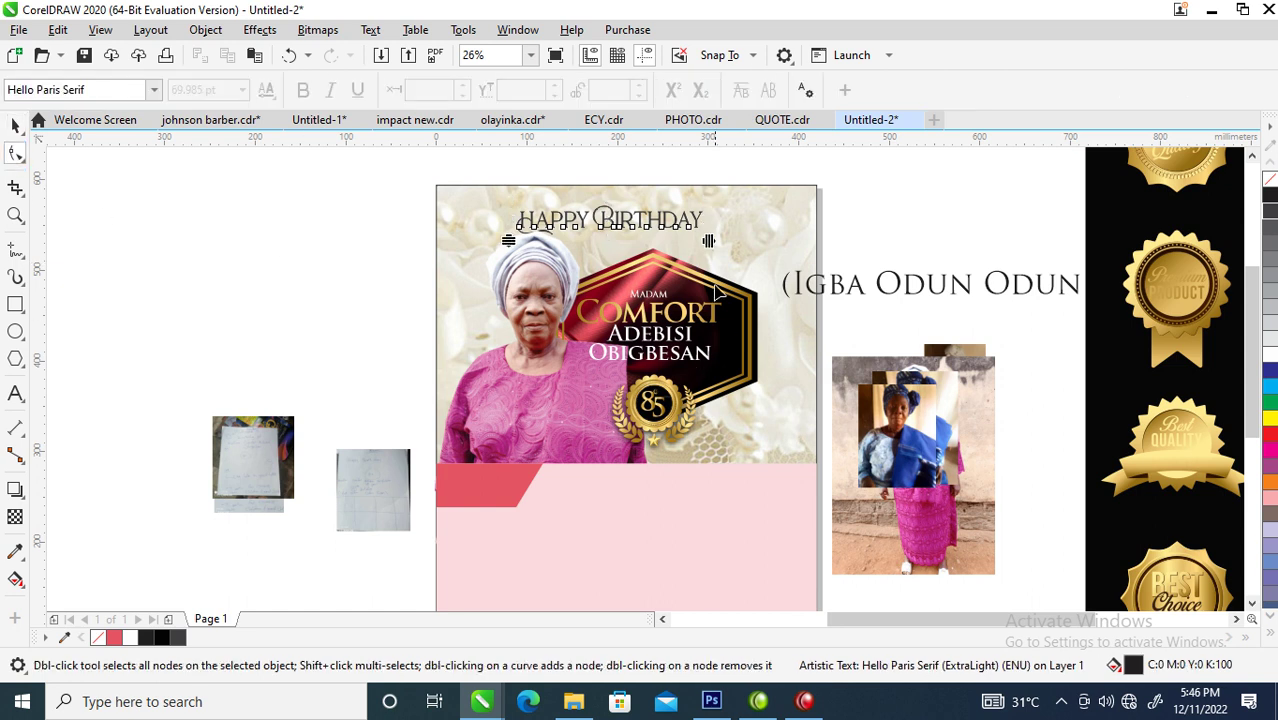
pyautogui.moveTo(710, 240); pyautogui.dragTo(778, 250)
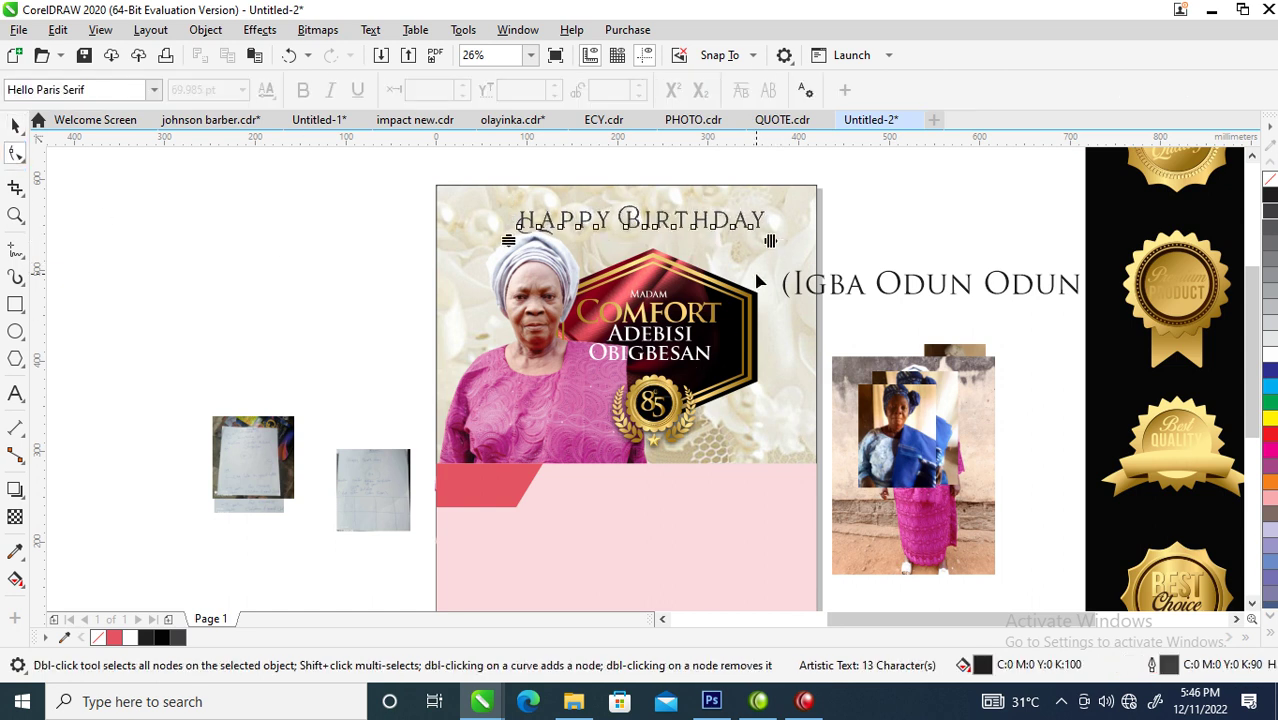
pyautogui.press('space')
pyautogui.keyDown('shift'); pyautogui.click(787, 217); pyautogui.keyUp('shift')
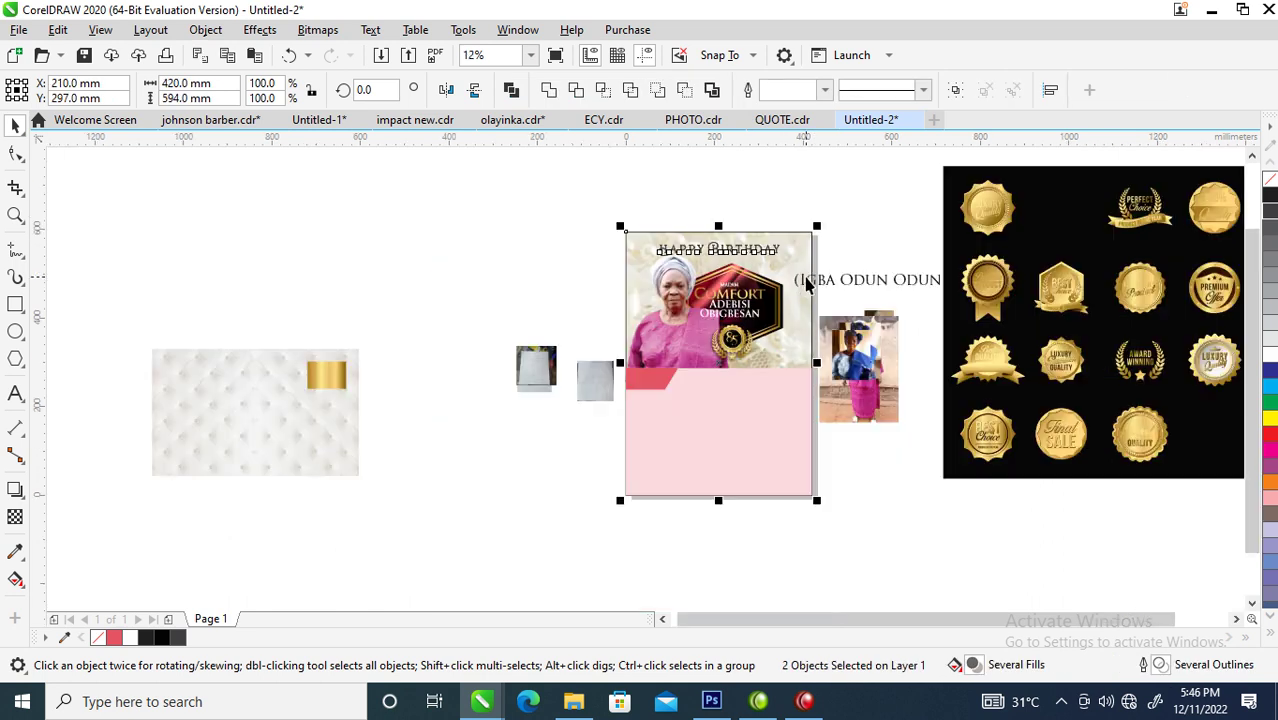
pyautogui.scroll(-2, 813, 282)
# - Move the stacked reference photos from beside the page to the empty area on its other side
pyautogui.press('z')
pyautogui.moveTo(533, 194); pyautogui.dragTo(918, 525)
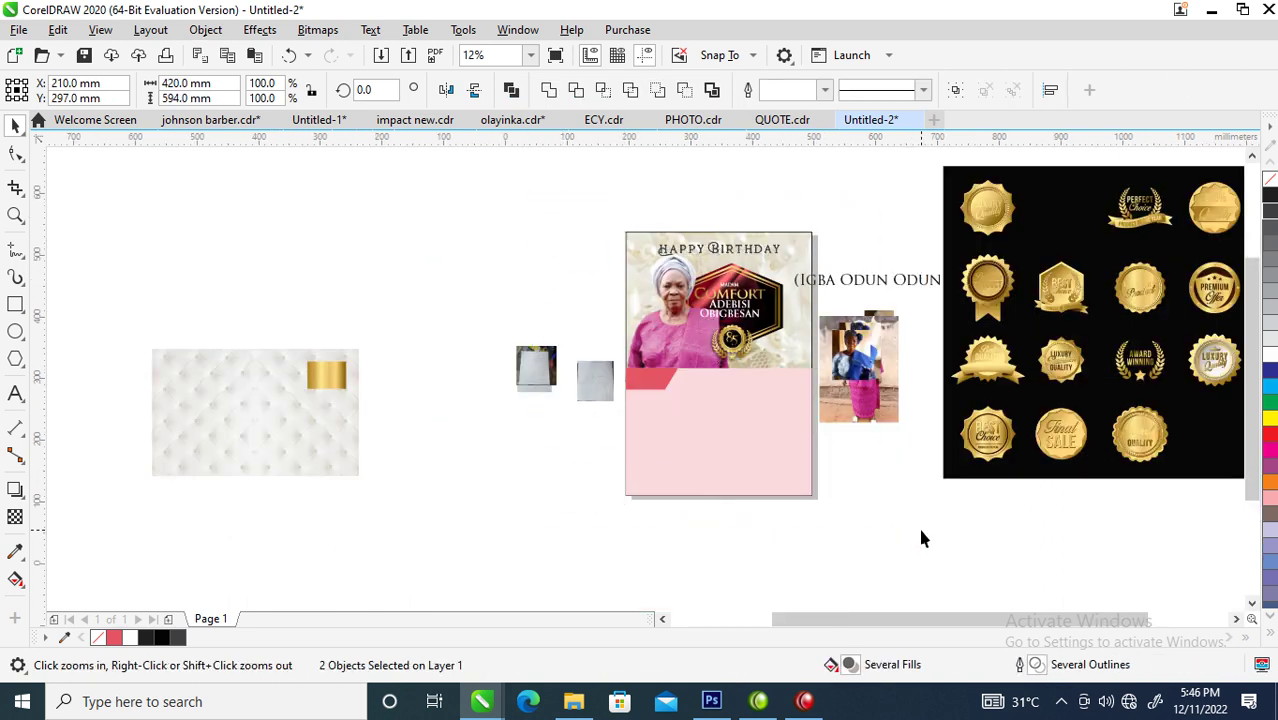
pyautogui.moveTo(772, 305); pyautogui.dragTo(924, 493)
pyautogui.moveTo(850, 380); pyautogui.dragTo(283, 222)
# - Place the (Igba Odun Odun kan) text under the 85th badge, bring it to the front and reduce it to about 32 pt
pyautogui.moveTo(860, 268); pyautogui.dragTo(656, 369)
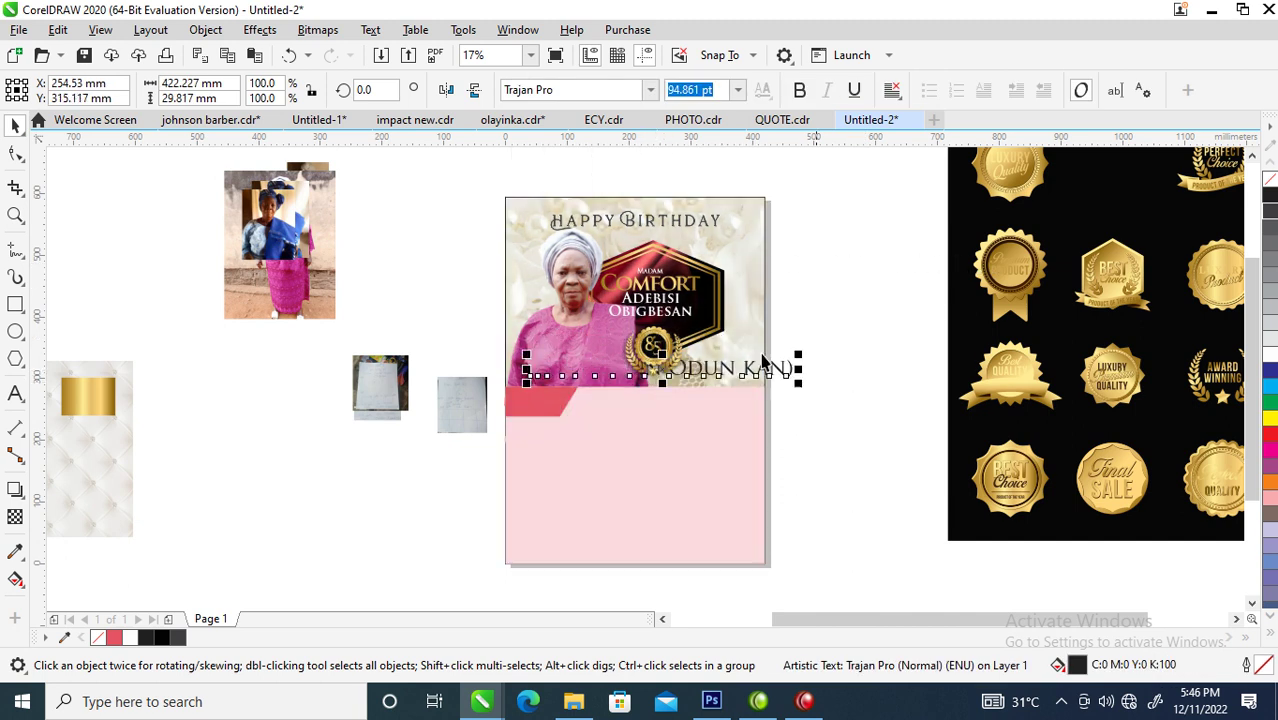
pyautogui.moveTo(797, 356); pyautogui.dragTo(640, 390)
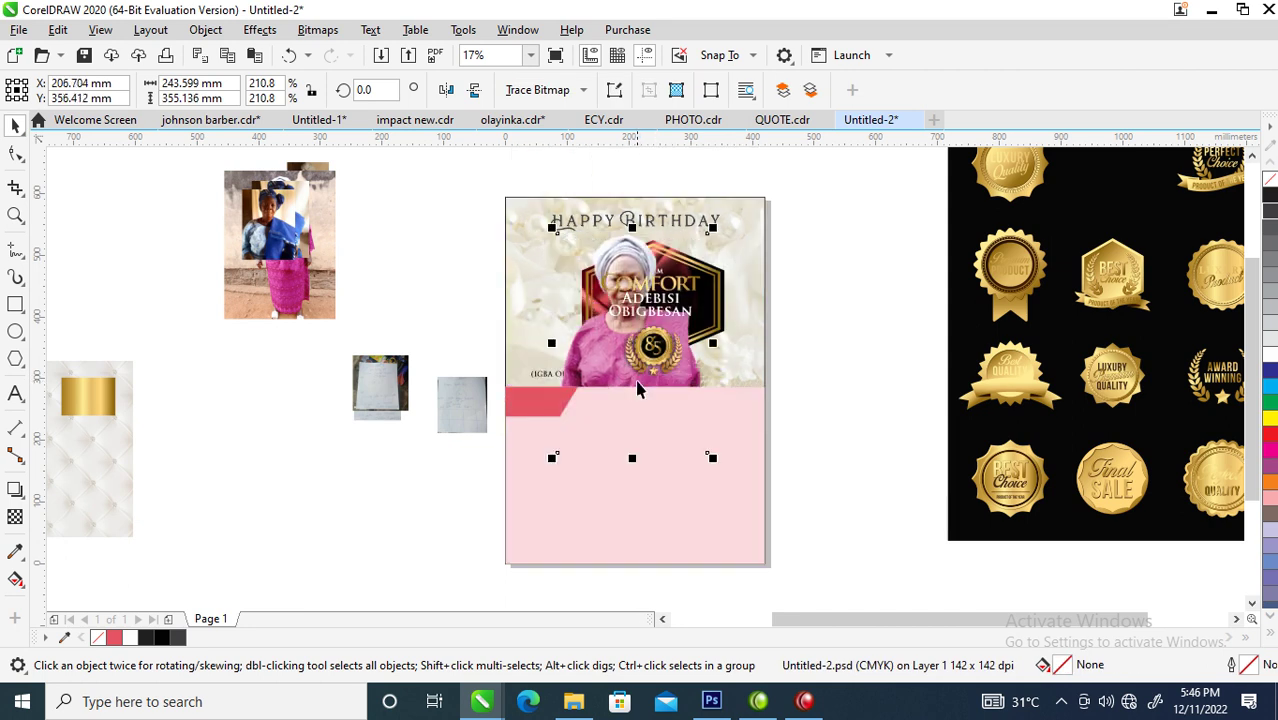
pyautogui.hotkey('ctrl', 'z')
pyautogui.click(632, 377)
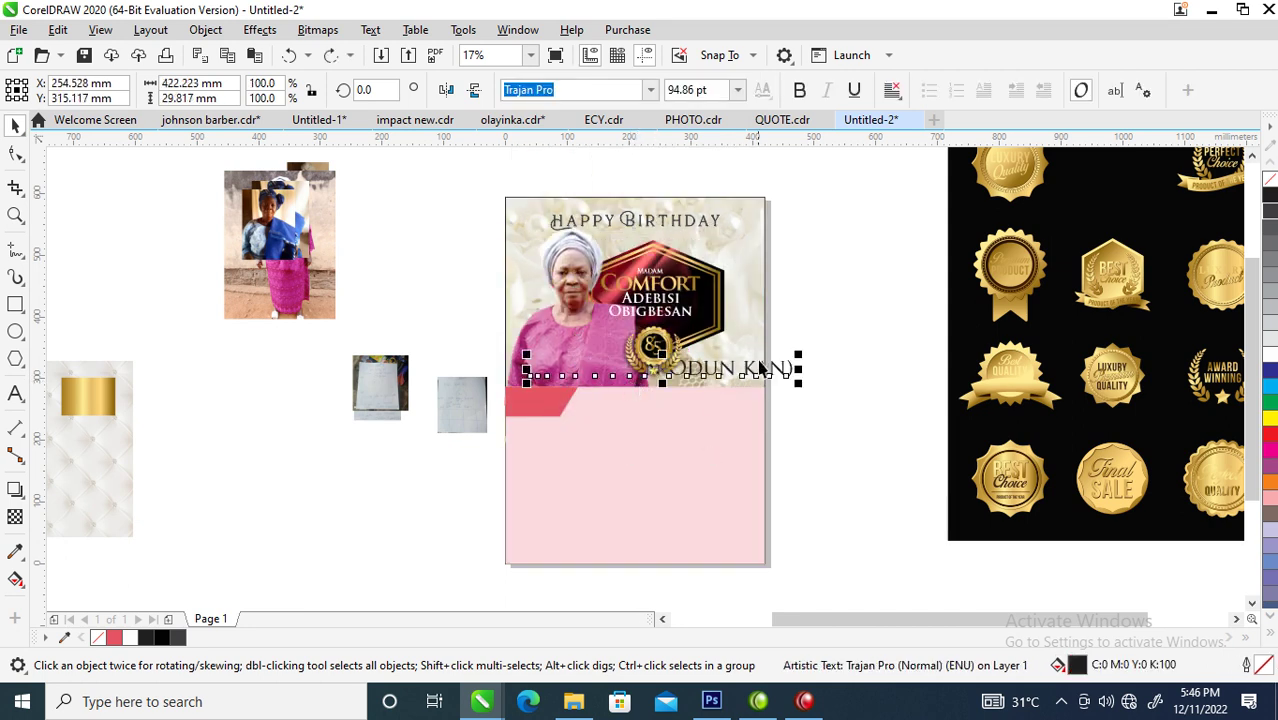
pyautogui.hotkey('shift', 'pageup')
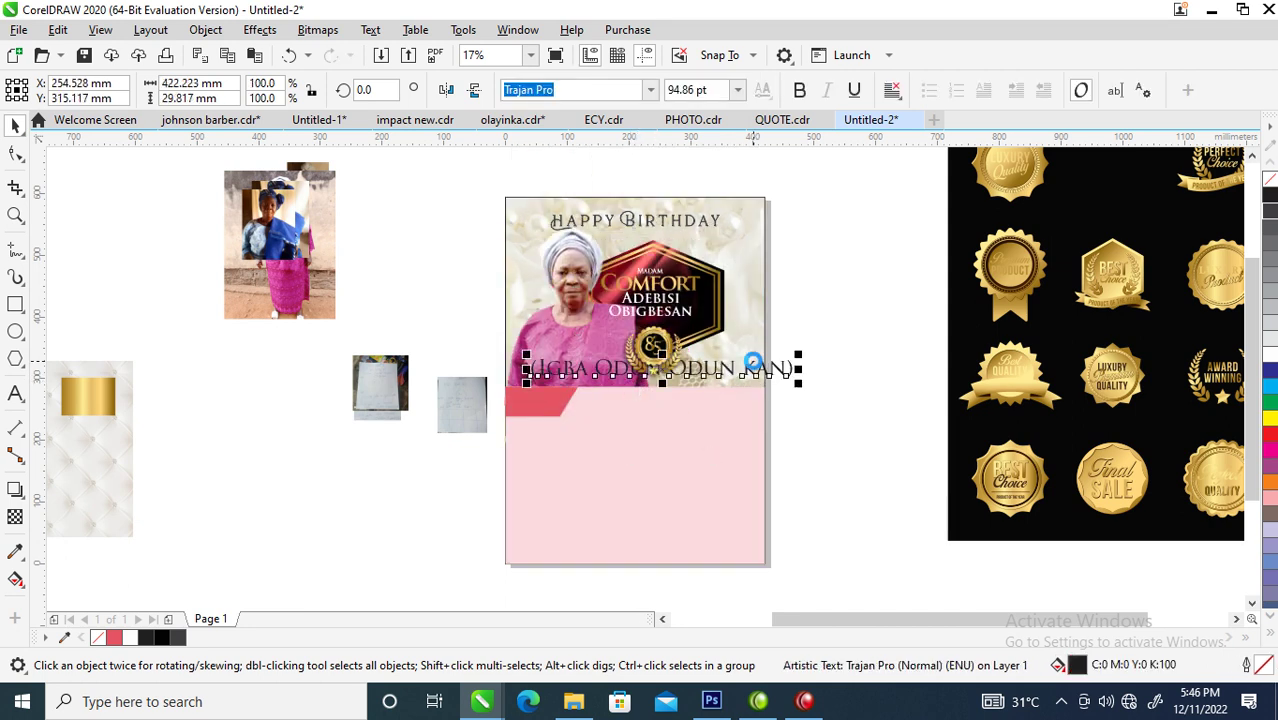
pyautogui.moveTo(801, 353); pyautogui.dragTo(656, 387)
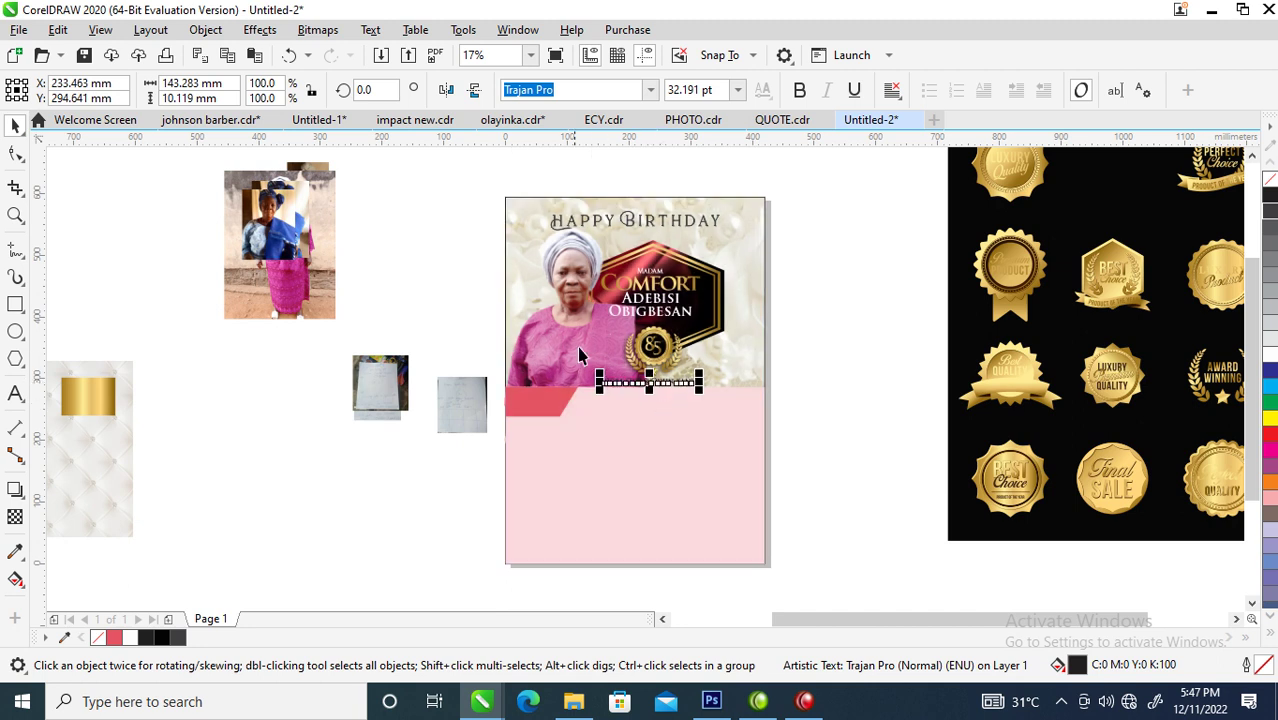
# - Draw a rectangle about 217 by 59 mm around the (Igba Odun Odun kan) text
pyautogui.press('z')
pyautogui.moveTo(396, 178); pyautogui.dragTo(813, 523)
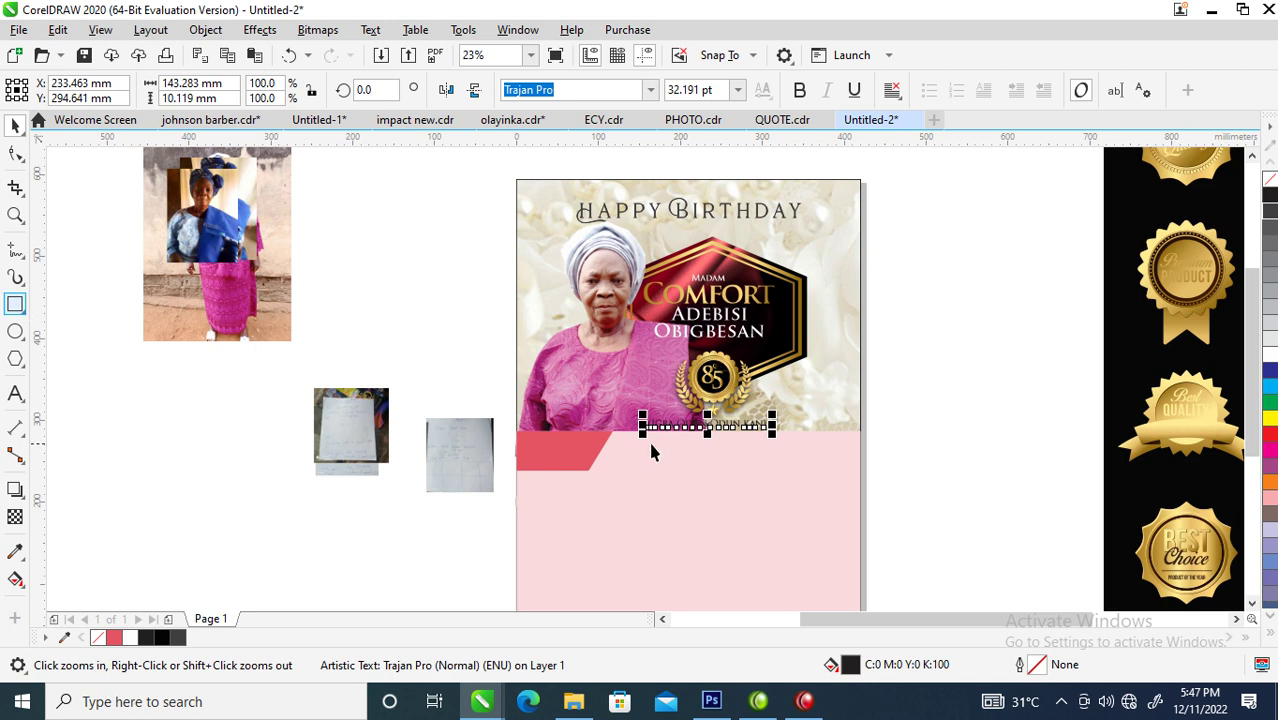
pyautogui.click(80, 305)
pyautogui.moveTo(618, 409); pyautogui.dragTo(807, 467)
pyautogui.press('space')
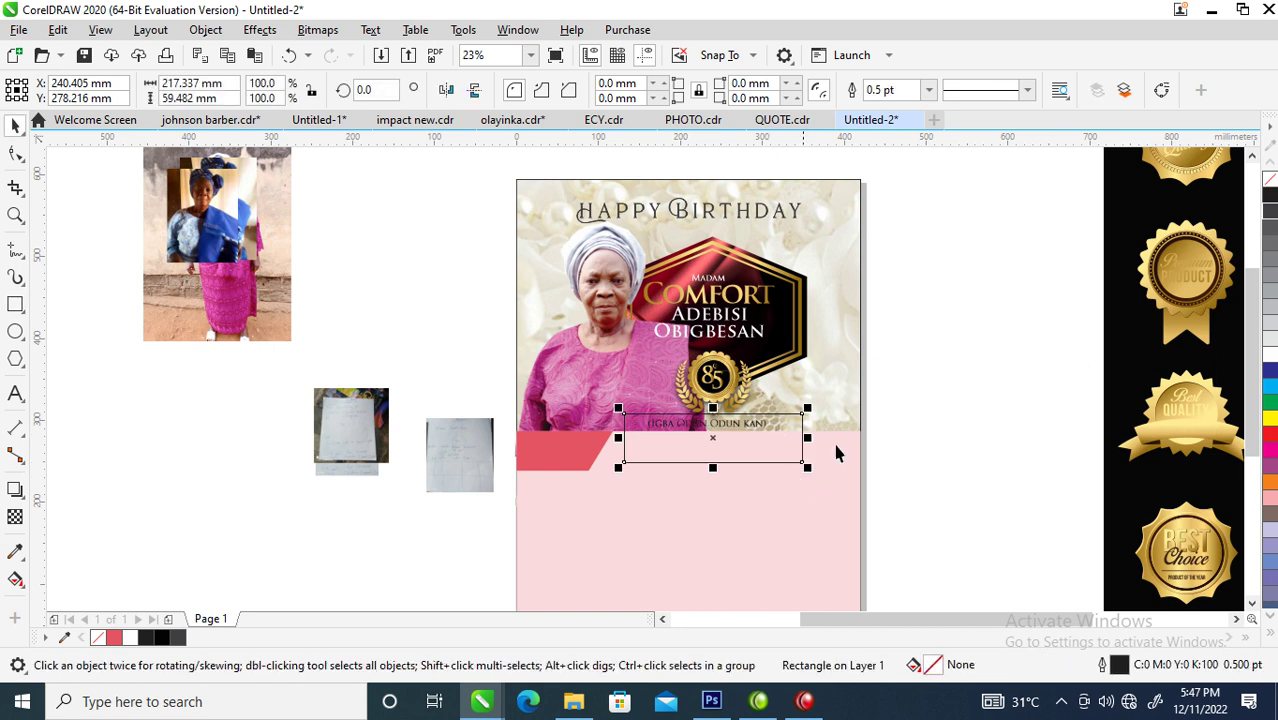
# - Copy the slanted banner's red fill and missing outline onto the rectangle, and reduce its height to about 23 mm
pyautogui.moveTo(585, 433); pyautogui.dragTo(680, 442)
pyautogui.click(815, 547)
pyautogui.click(755, 446)
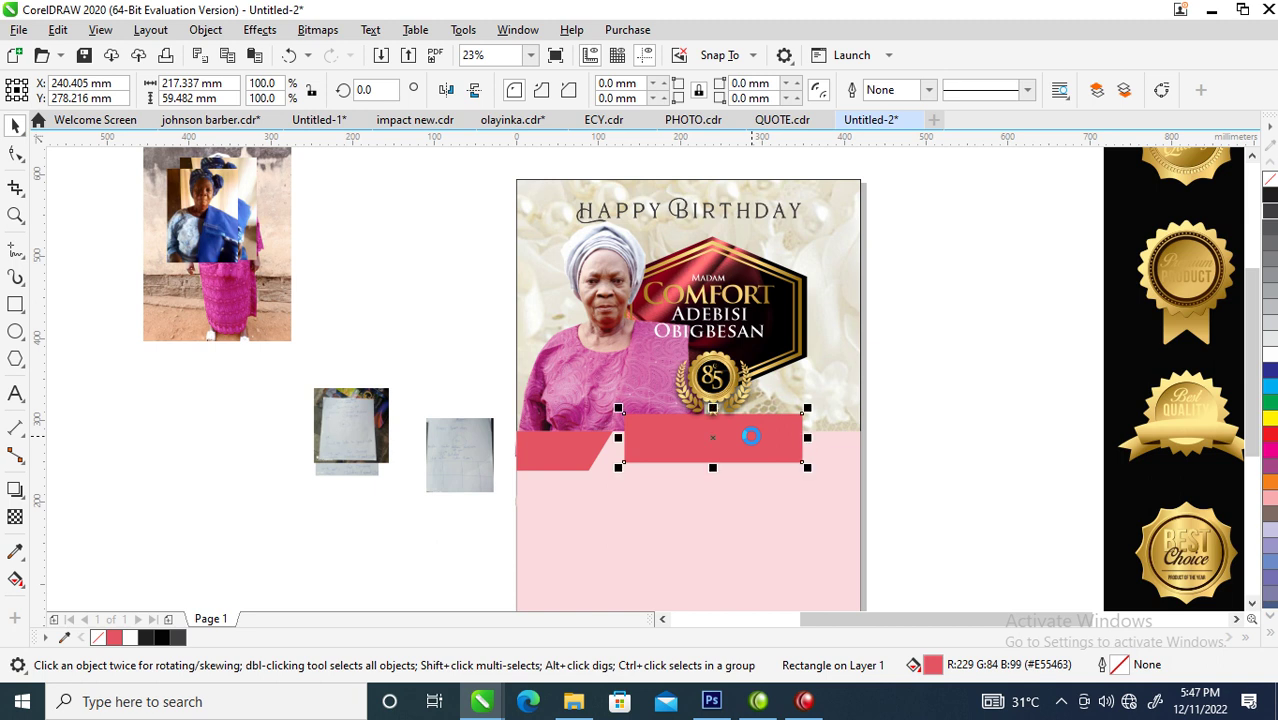
pyautogui.moveTo(714, 469); pyautogui.dragTo(718, 437)
# - PowerClip the red rectangle inside the floral background picture and place it behind the (Igba Odun Odun kan) text
pyautogui.press('z')
pyautogui.moveTo(555, 342); pyautogui.dragTo(1020, 573)
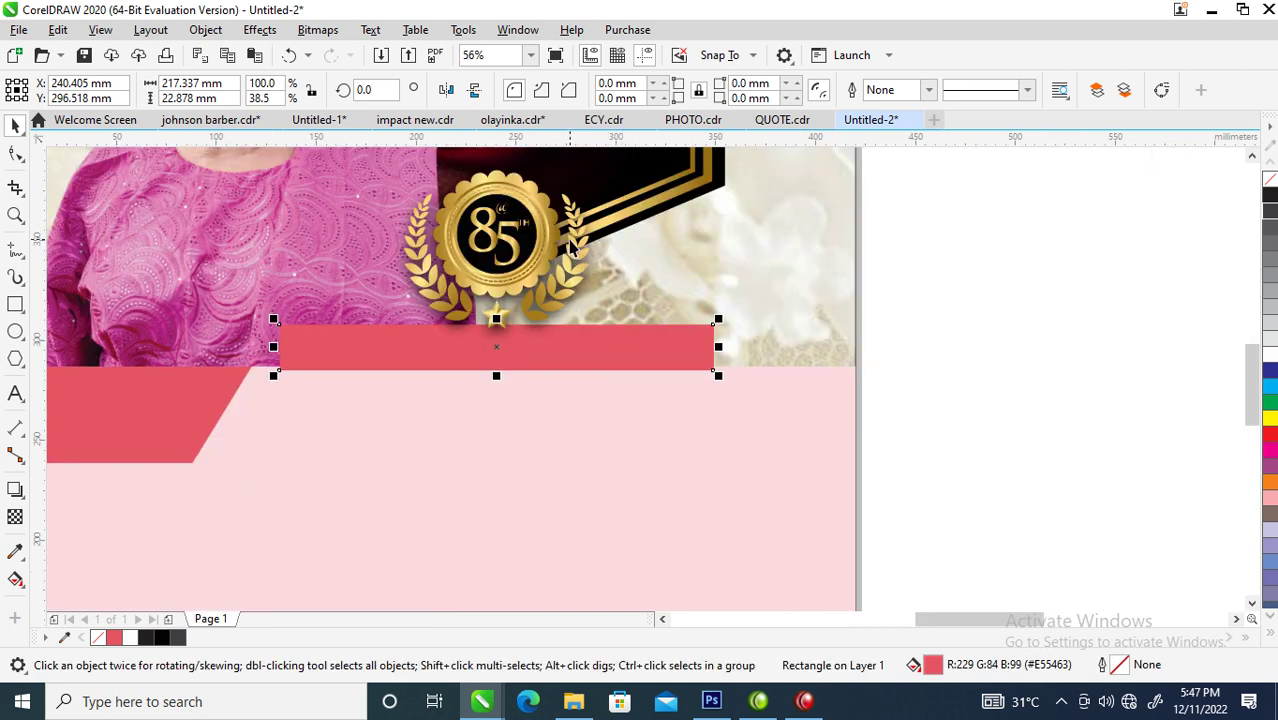
pyautogui.moveTo(632, 361); pyautogui.dragTo(758, 279)
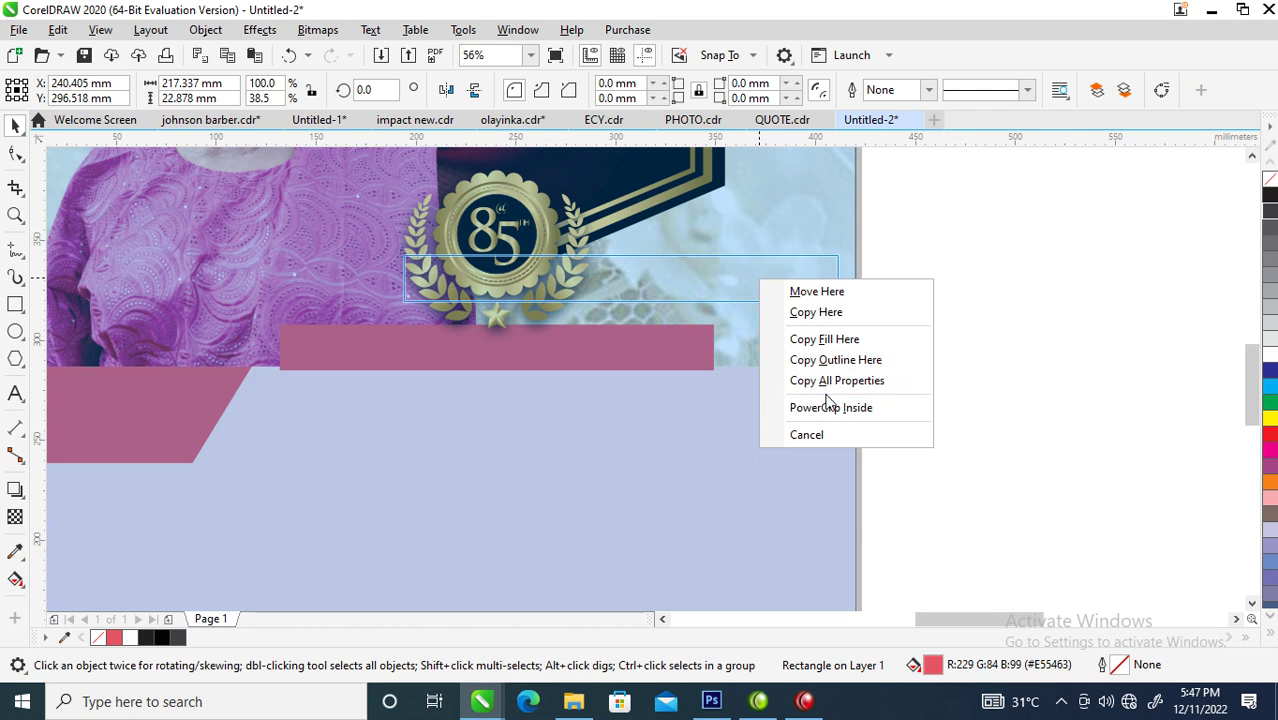
pyautogui.click(830, 407)
pyautogui.keyDown('ctrl'); pyautogui.click(742, 280); pyautogui.keyUp('ctrl')
pyautogui.moveTo(742, 280); pyautogui.dragTo(618, 360)
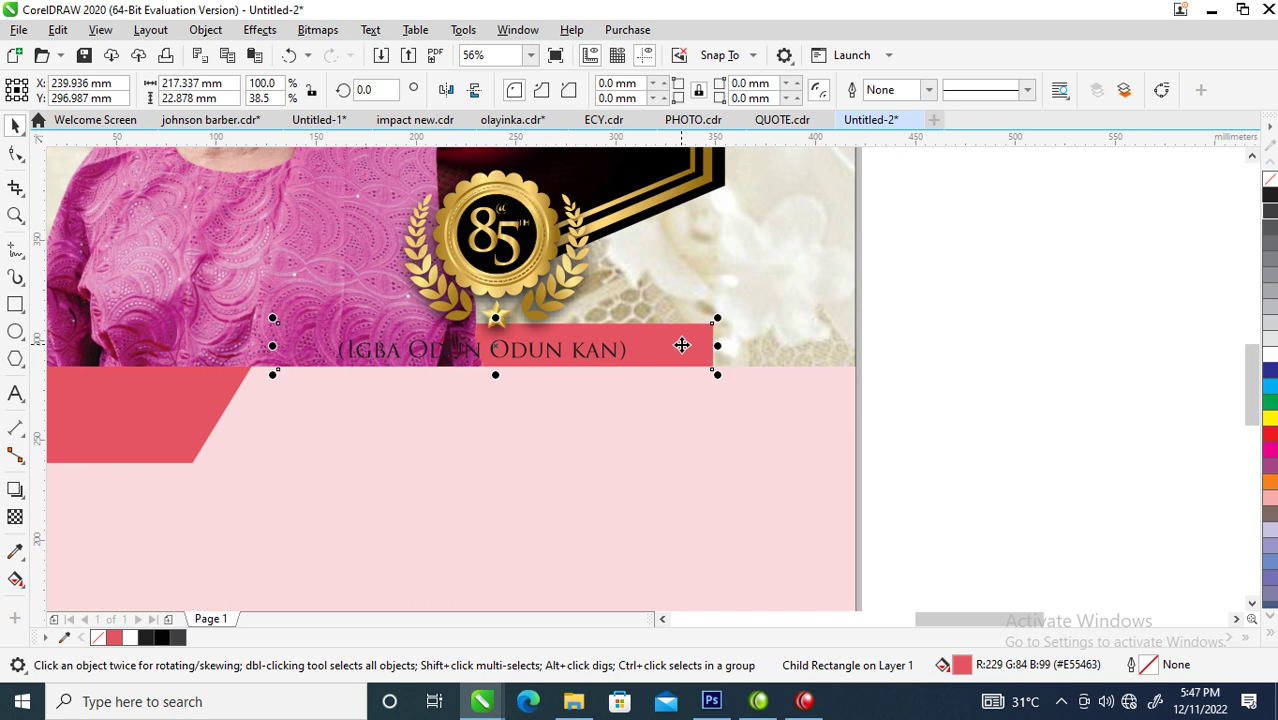
pyautogui.moveTo(280, 210); pyautogui.dragTo(824, 238)
pyautogui.press('Escape')
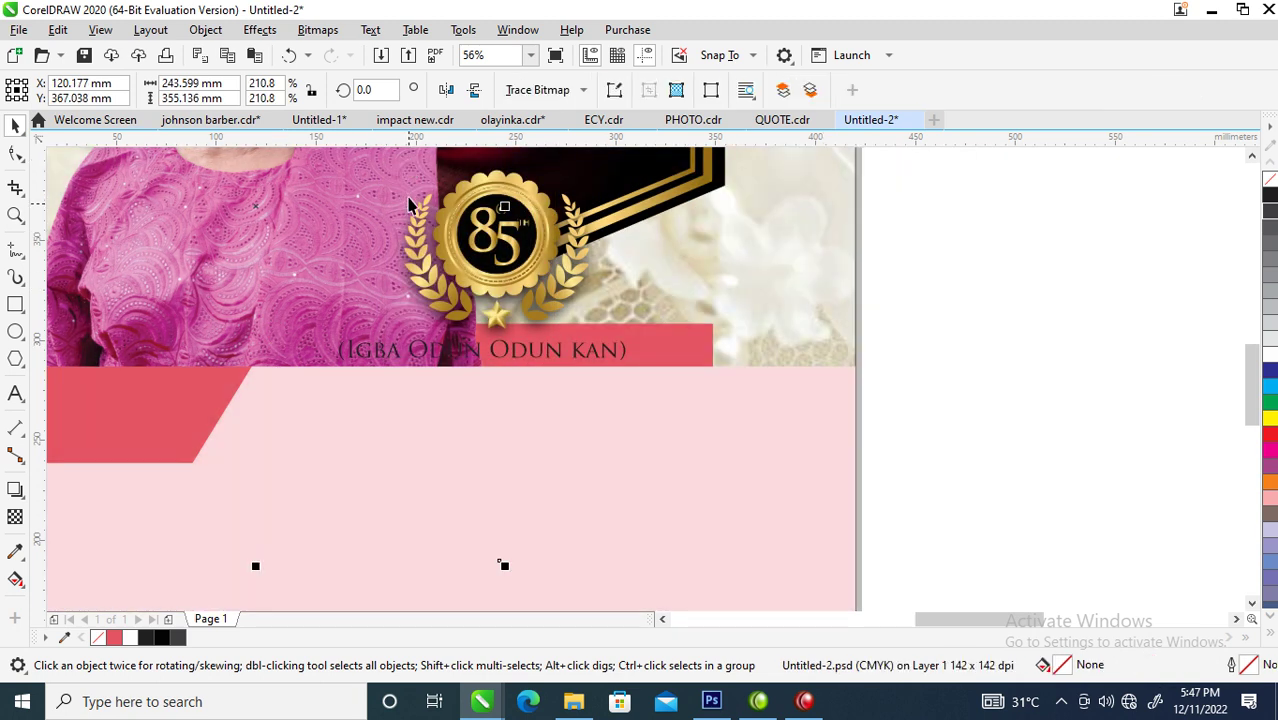
pyautogui.press('F4')
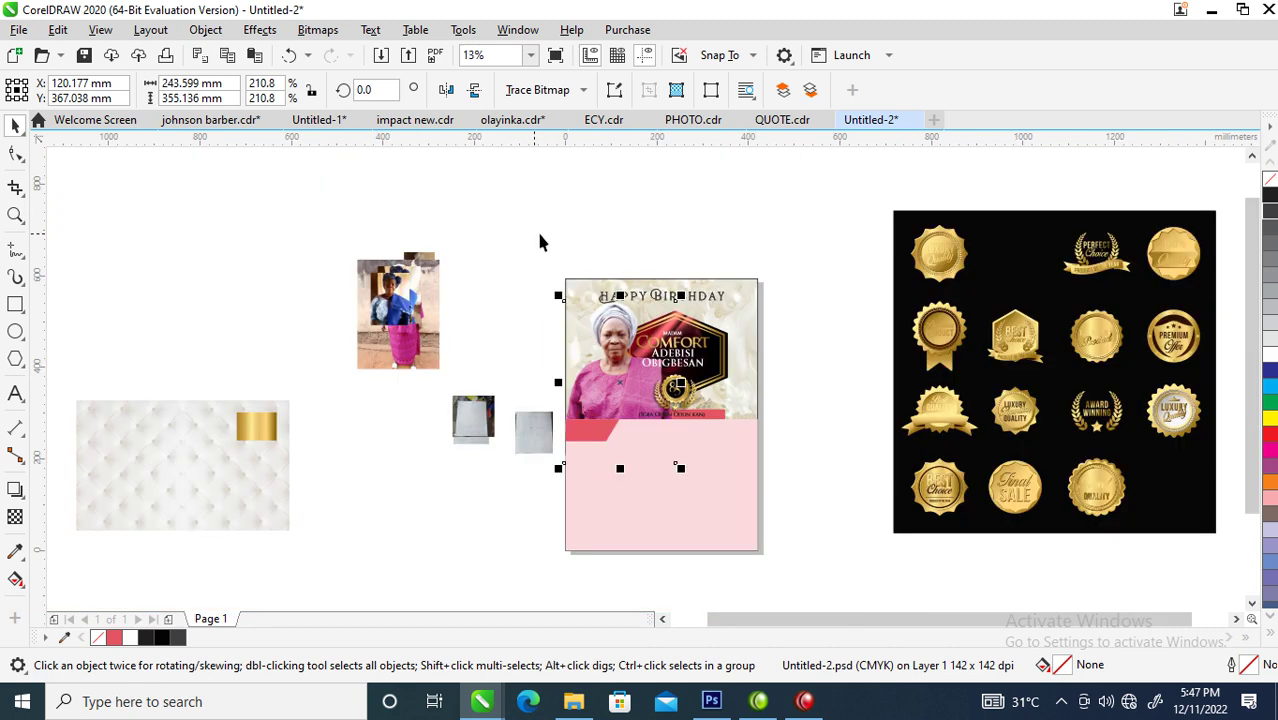
pyautogui.press('F2')
pyautogui.click(760, 342)
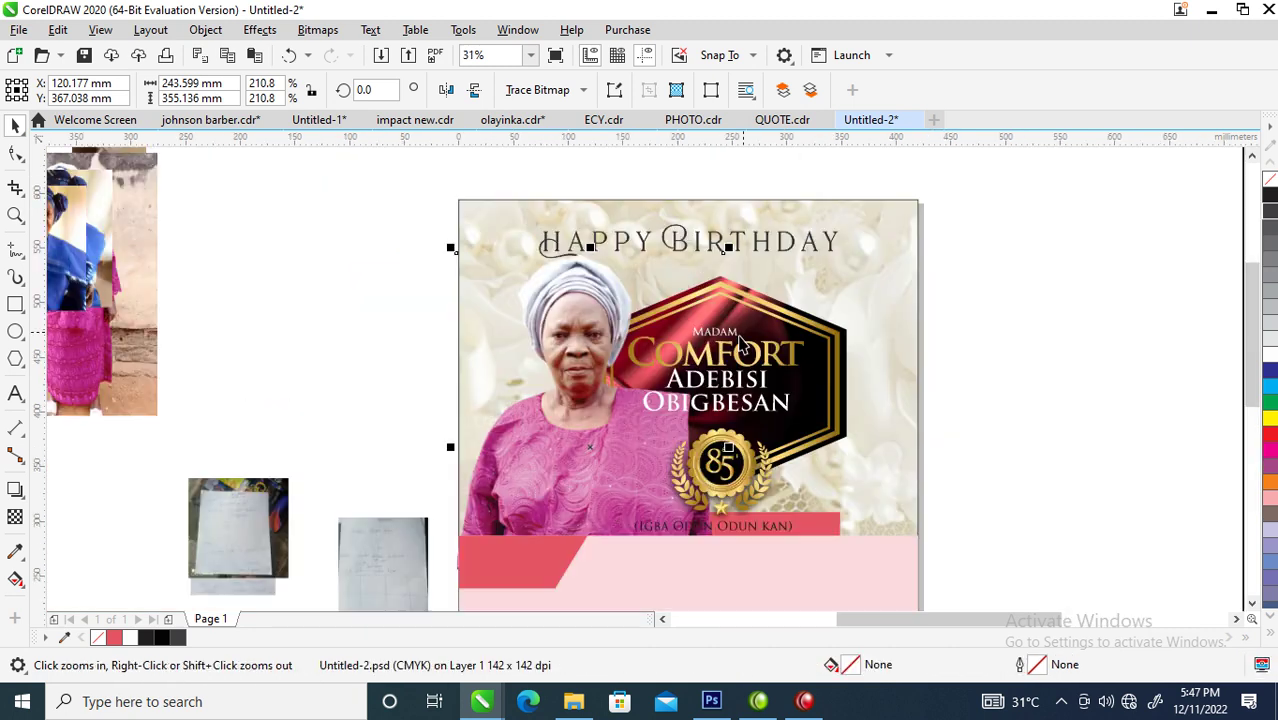
# - PowerClip the gold-framed hexagon group inside the floral background picture
pyautogui.click(780, 310)
pyautogui.moveTo(767, 312); pyautogui.dragTo(858, 237)
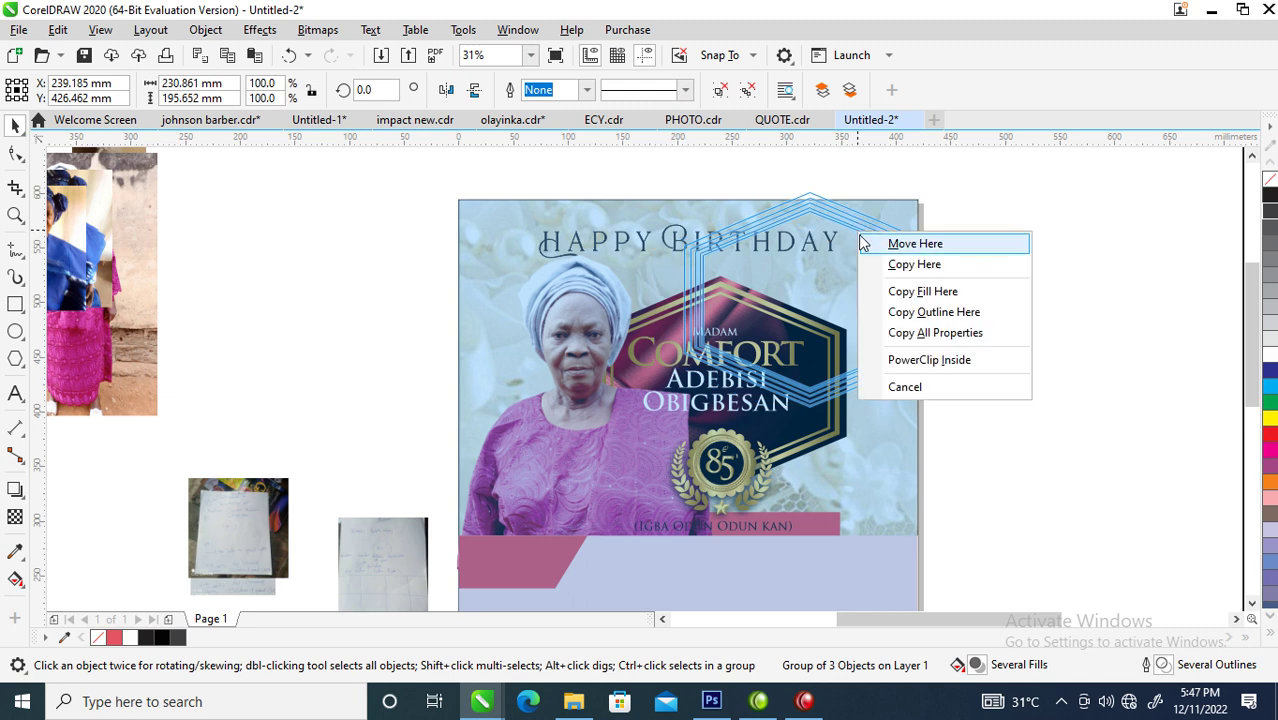
pyautogui.click(911, 362)
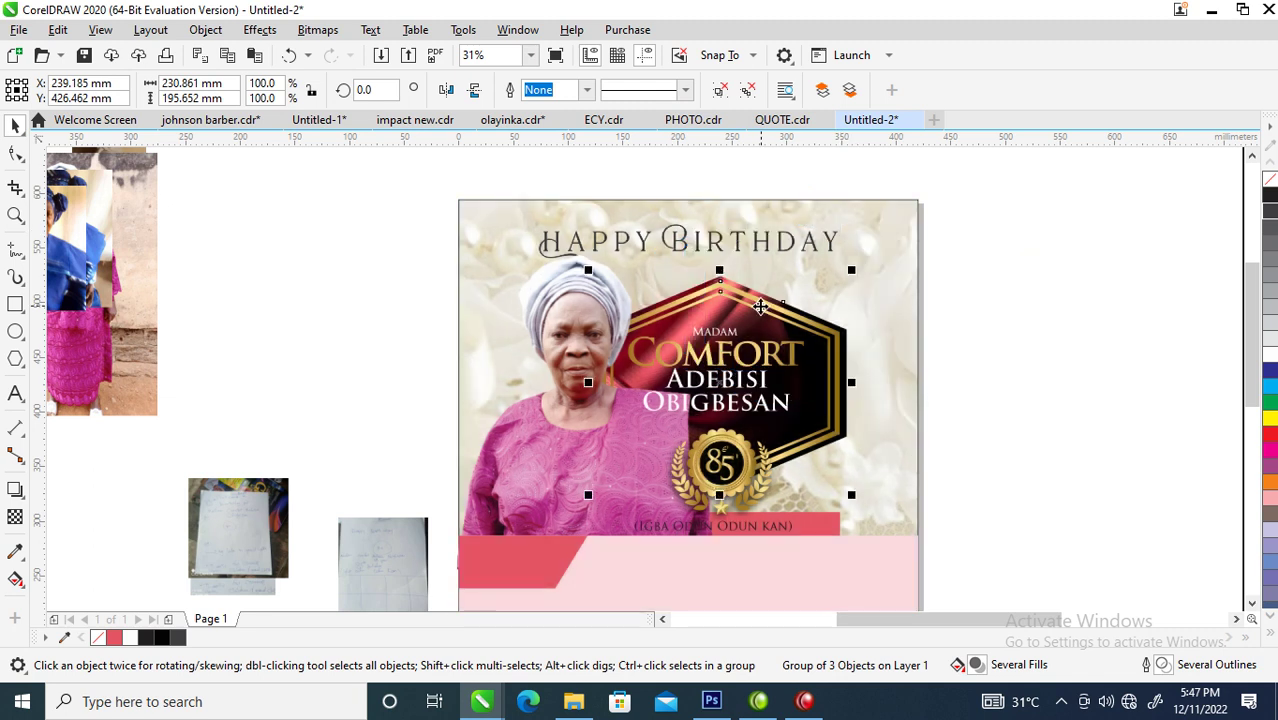
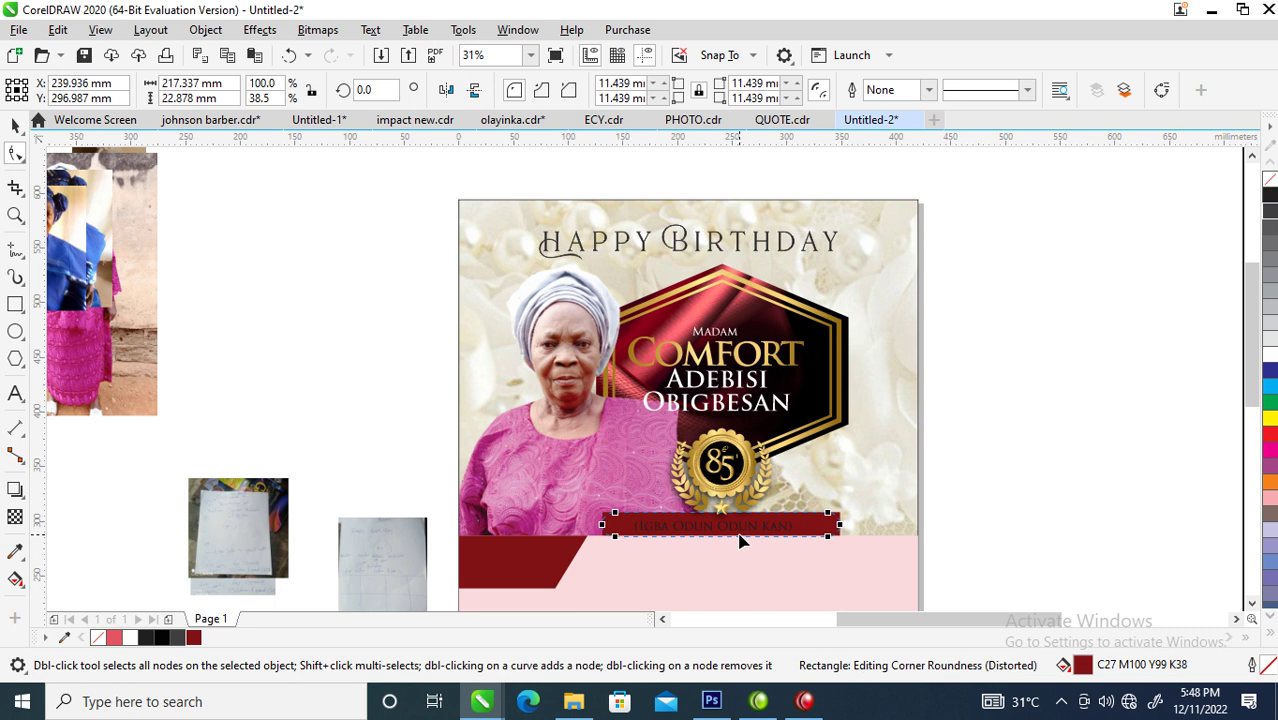
# - Round the dark red strip's corners to 11.439 mm and make its (Igba Odun Odun kan) text white and bold
pyautogui.press('space')
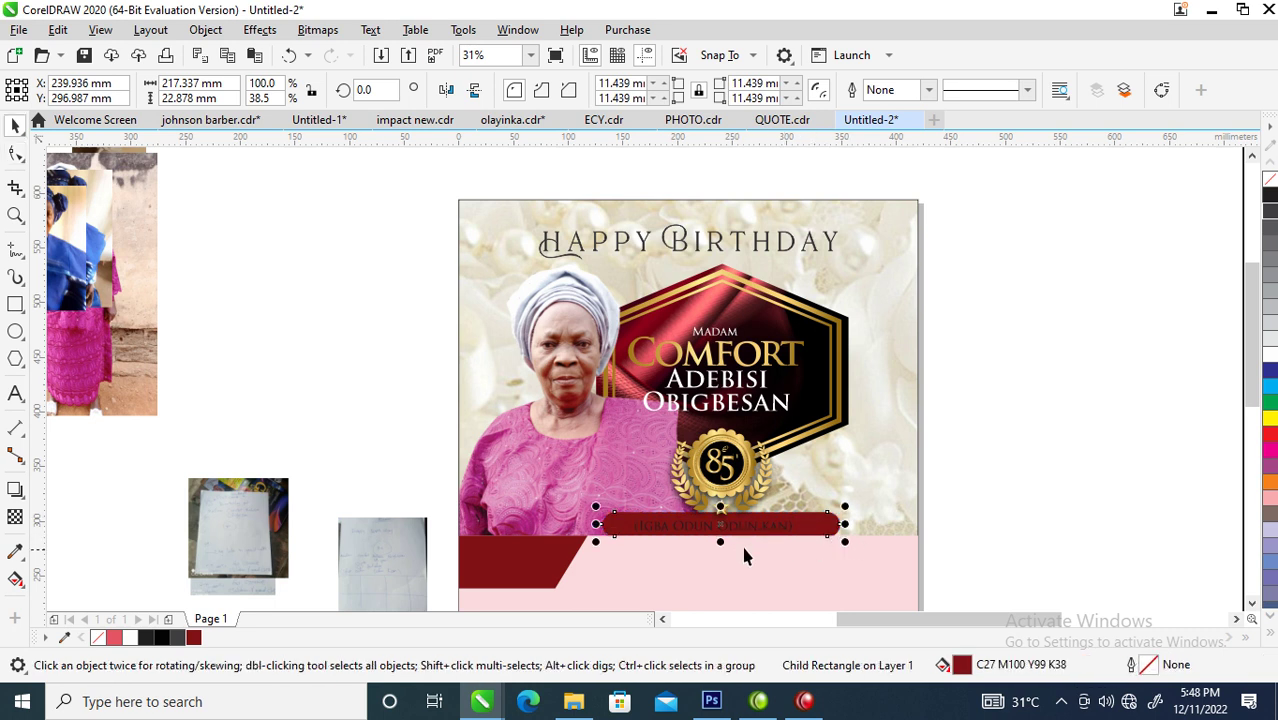
pyautogui.click(801, 534)
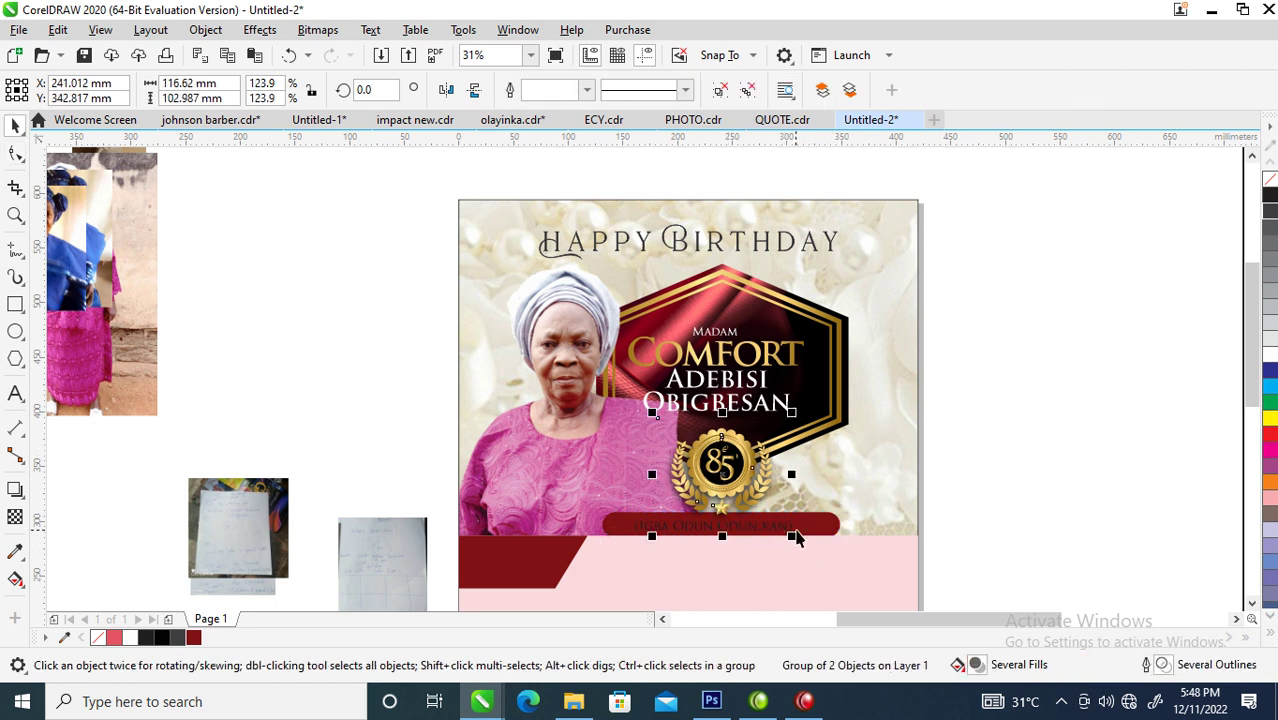
pyautogui.keyDown('ctrl'); pyautogui.click(792, 529); pyautogui.keyUp('ctrl')
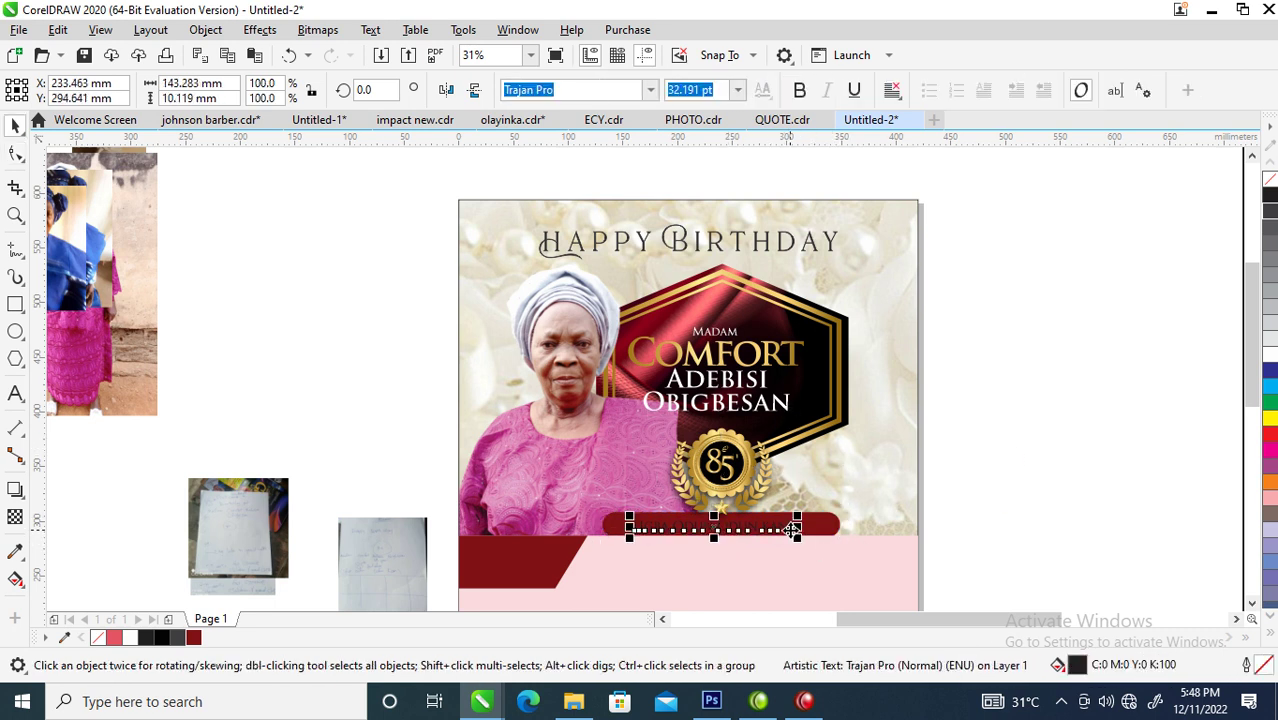
pyautogui.click(1271, 356)
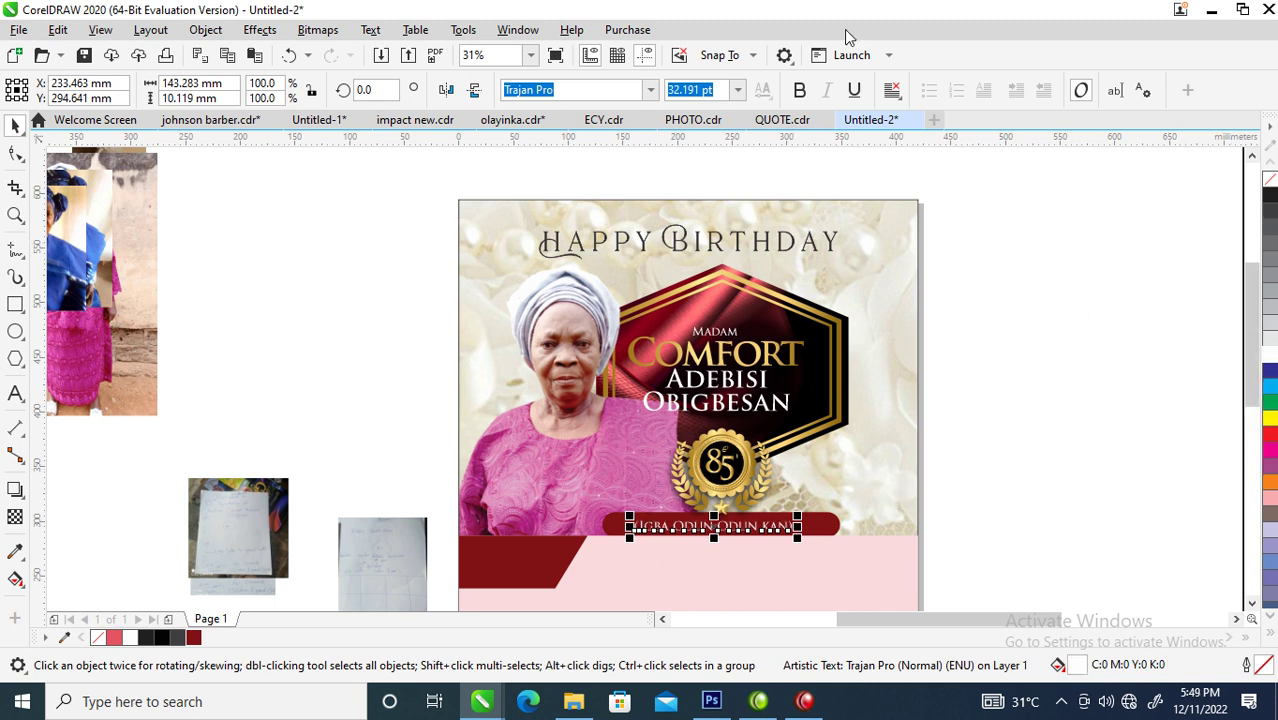
pyautogui.click(800, 90)
# - Copy all properties of the dark red slanted banner onto the large pink rectangle on the lower half of the page
pyautogui.press('z')
pyautogui.scroll(-2, 705, 435)
pyautogui.moveTo(597, 413); pyautogui.dragTo(805, 542)
pyautogui.press('space')
pyautogui.click(755, 406)
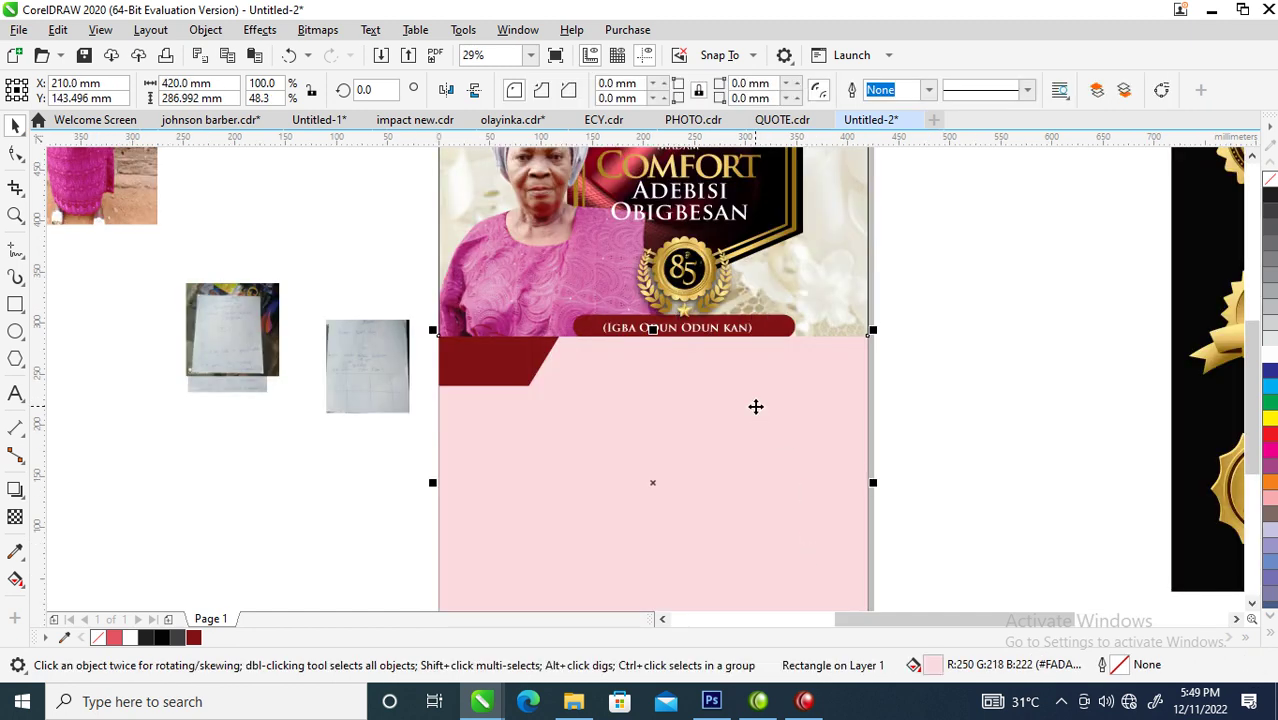
pyautogui.moveTo(500, 388); pyautogui.dragTo(588, 362)
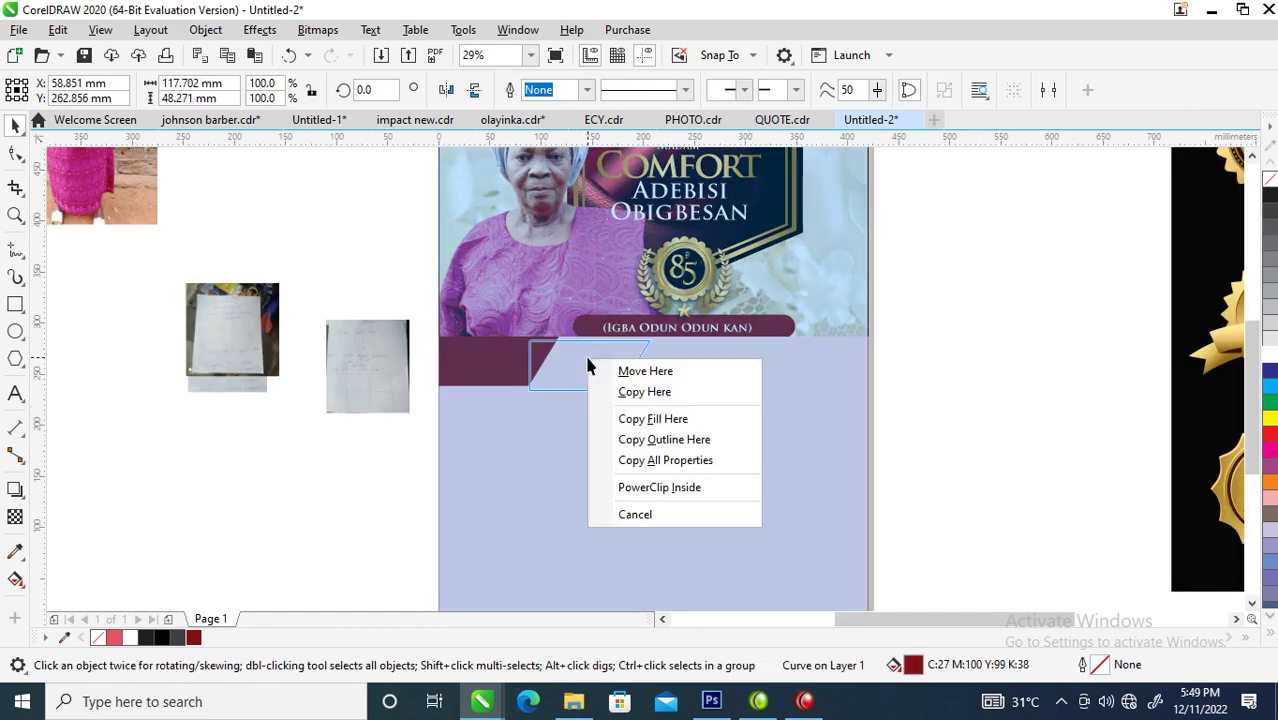
pyautogui.click(716, 459)
pyautogui.click(783, 435)
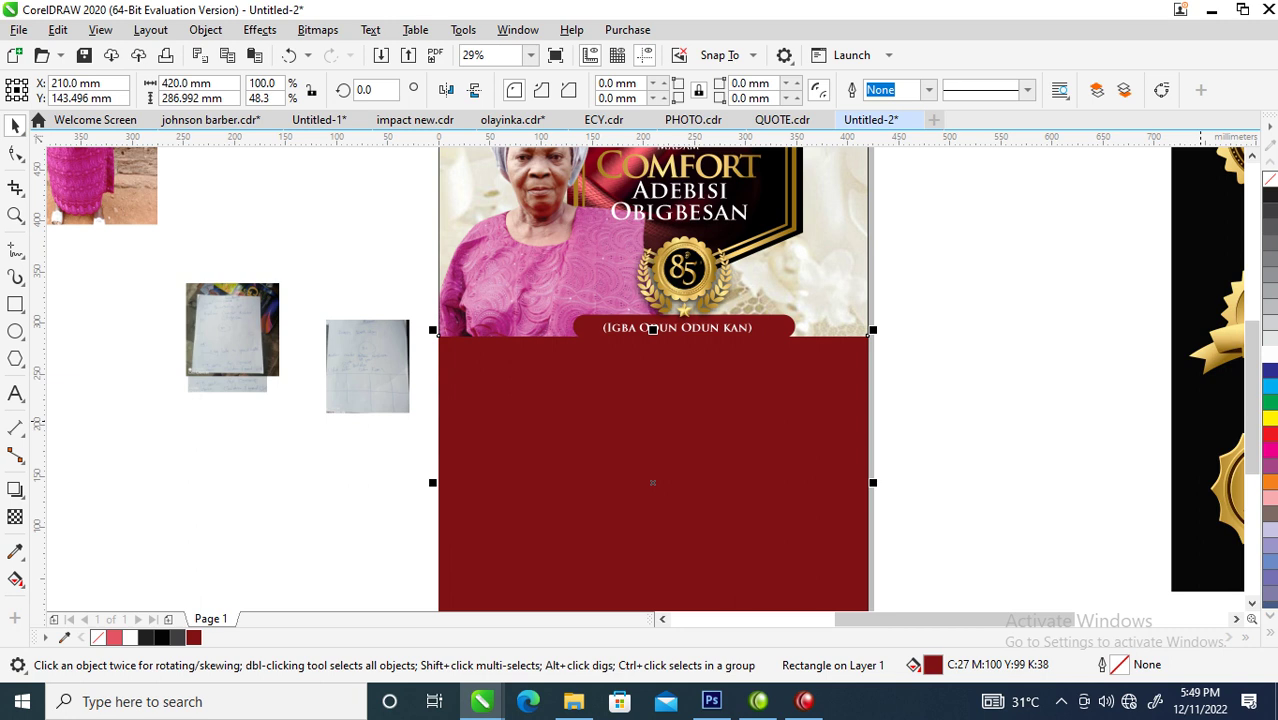
# - Tint the lower rectangle's dark red fill repeatedly with white to a pale brownish red of C11 M39 Y38 K15
pyautogui.keyDown('ctrl'); pyautogui.click(1270, 355); pyautogui.keyUp('ctrl')
pyautogui.keyDown('ctrl'); pyautogui.click(1271, 357); pyautogui.keyUp('ctrl')
pyautogui.keyDown('ctrl'); pyautogui.click(1271, 357); pyautogui.keyUp('ctrl')
pyautogui.keyDown('ctrl'); pyautogui.click(1271, 357); pyautogui.keyUp('ctrl')
pyautogui.keyDown('ctrl'); pyautogui.click(1271, 357); pyautogui.keyUp('ctrl')
pyautogui.keyDown('ctrl'); pyautogui.click(1271, 357); pyautogui.keyUp('ctrl')
pyautogui.keyDown('ctrl'); pyautogui.click(1271, 357); pyautogui.keyUp('ctrl')
pyautogui.keyDown('ctrl'); pyautogui.click(1271, 357); pyautogui.keyUp('ctrl')
pyautogui.keyDown('ctrl'); pyautogui.click(1271, 357); pyautogui.keyUp('ctrl')
# - Place a copy of the white Madam text on the dark red slanted banner
pyautogui.scroll(-2, 680, 285)
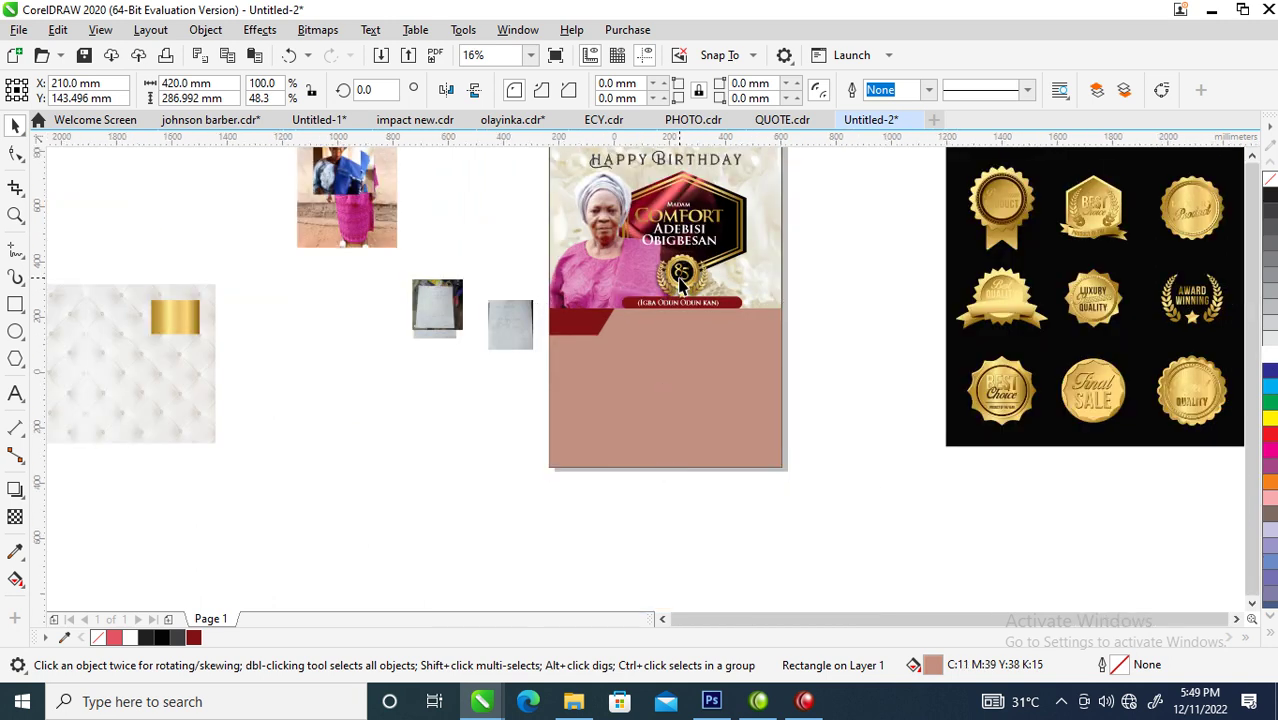
pyautogui.press('z')
pyautogui.moveTo(565, 222); pyautogui.dragTo(778, 332)
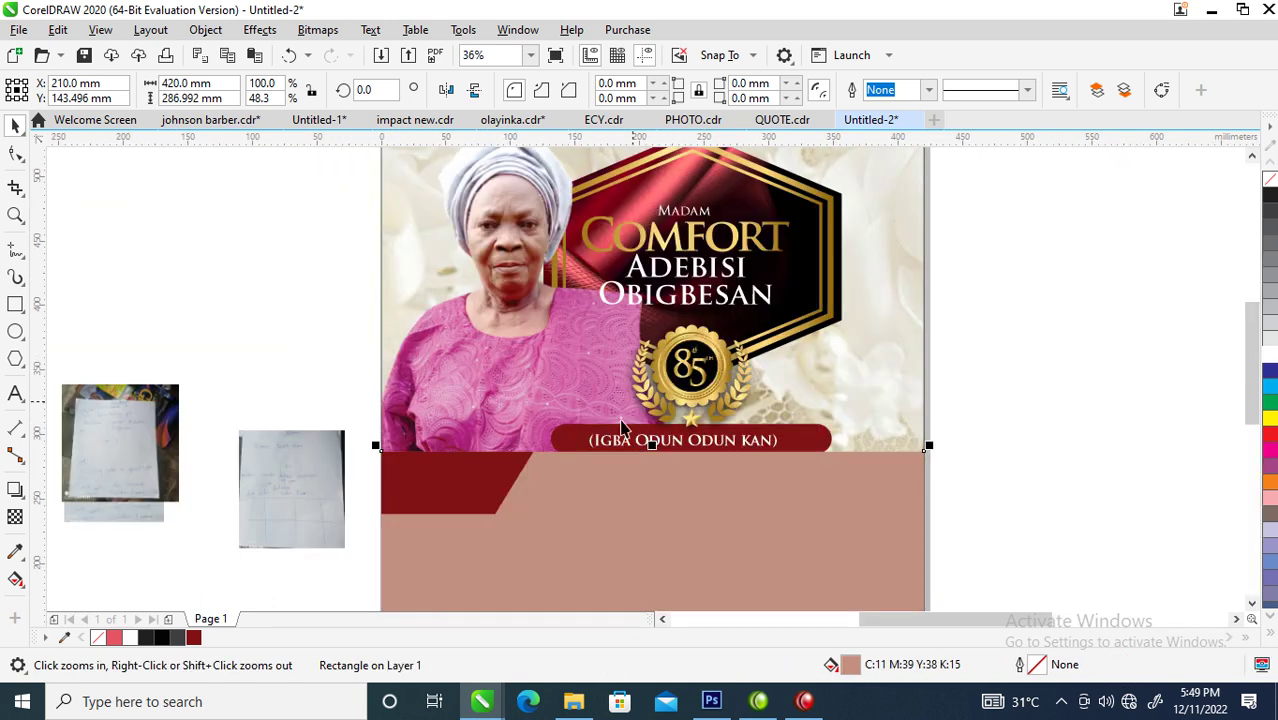
pyautogui.press('space')
pyautogui.click(499, 471)
pyautogui.press('space')
pyautogui.moveTo(265, 192); pyautogui.dragTo(978, 559)
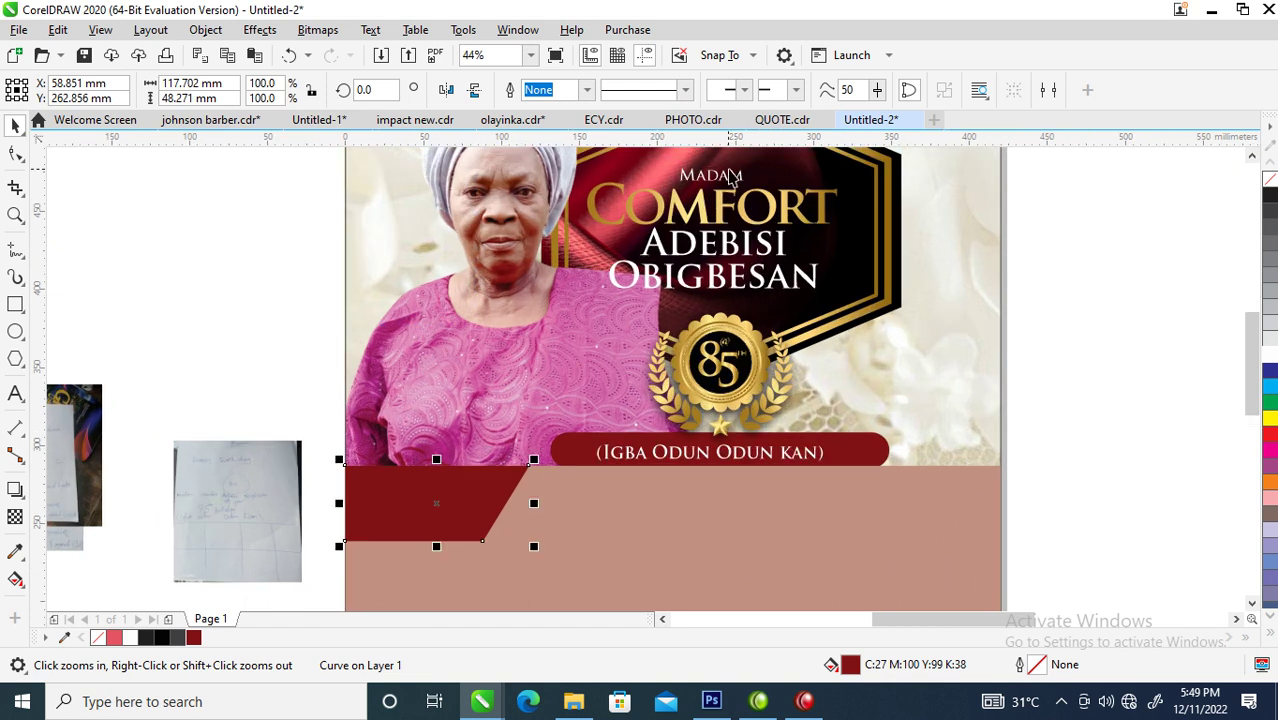
pyautogui.press('space')
pyautogui.moveTo(740, 177); pyautogui.dragTo(452, 488)
pyautogui.rightClick(452, 488)
# - Replace the copied banner text with 2023 and CALENDAR on two lines
pyautogui.click(452, 488)
pyautogui.doubleClick(452, 488)
pyautogui.doubleClick(452, 488)
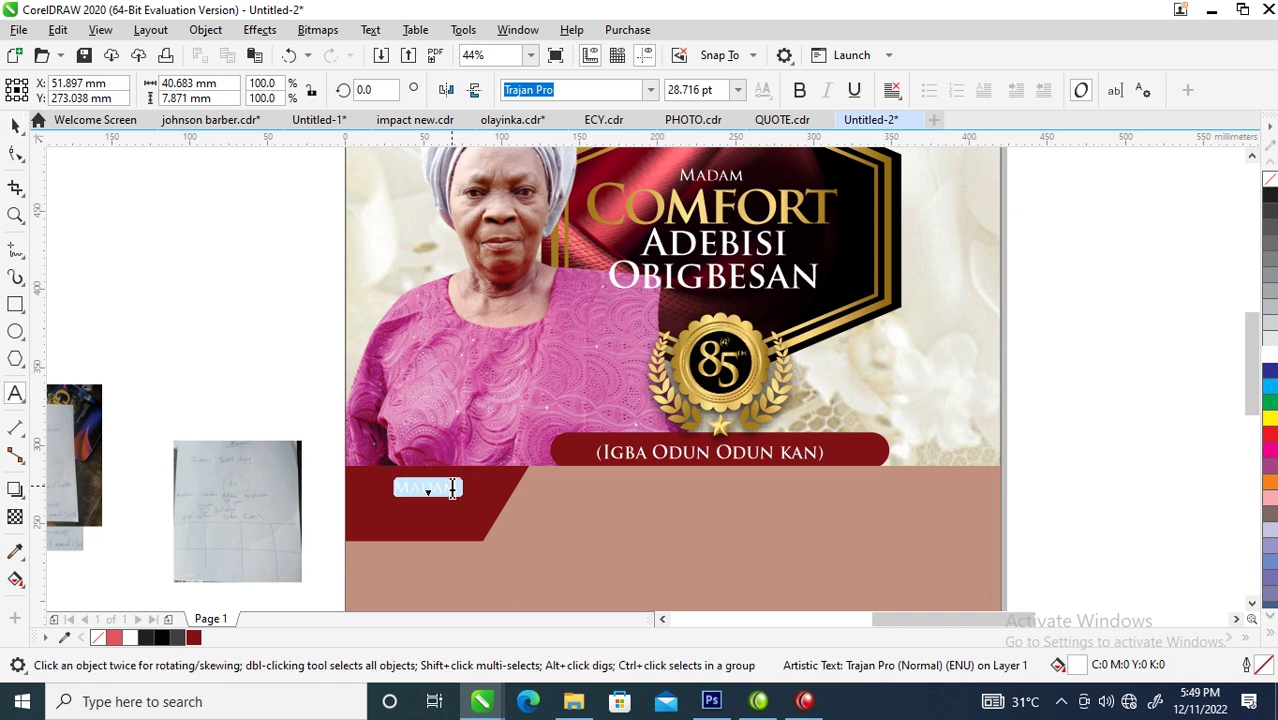
pyautogui.write('2023')
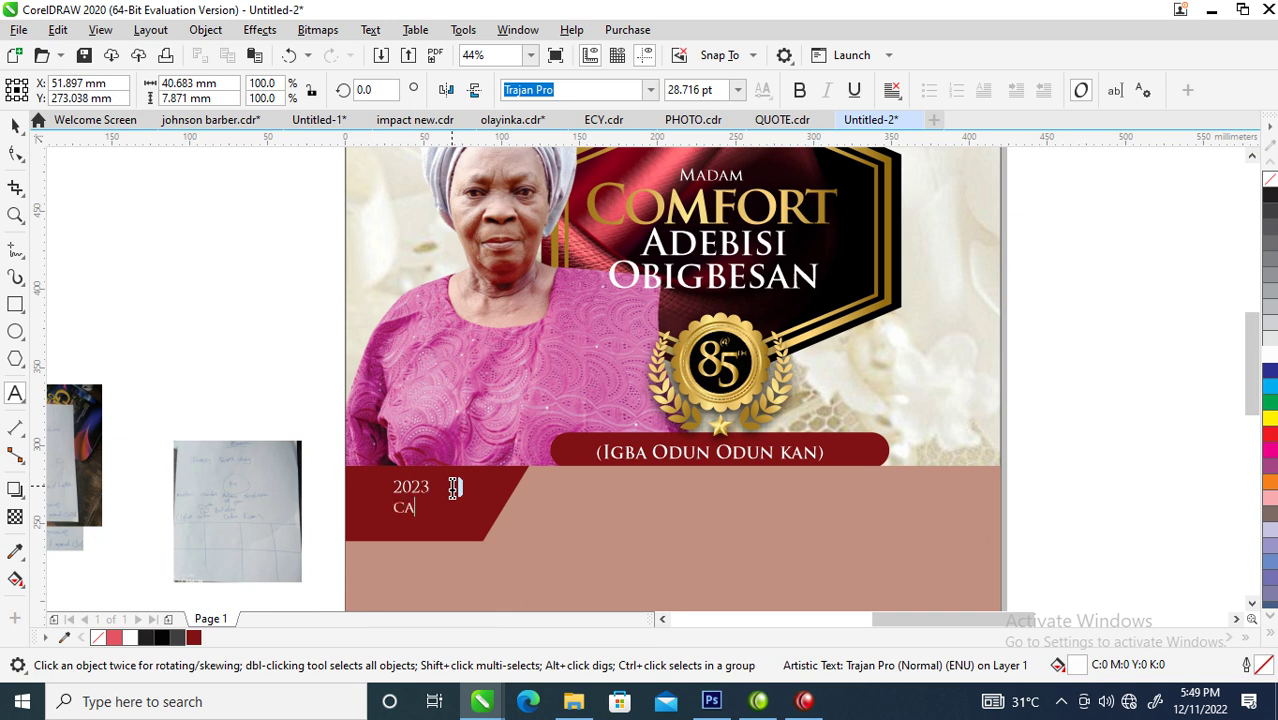
pyautogui.write('DAR')
pyautogui.press('Escape')
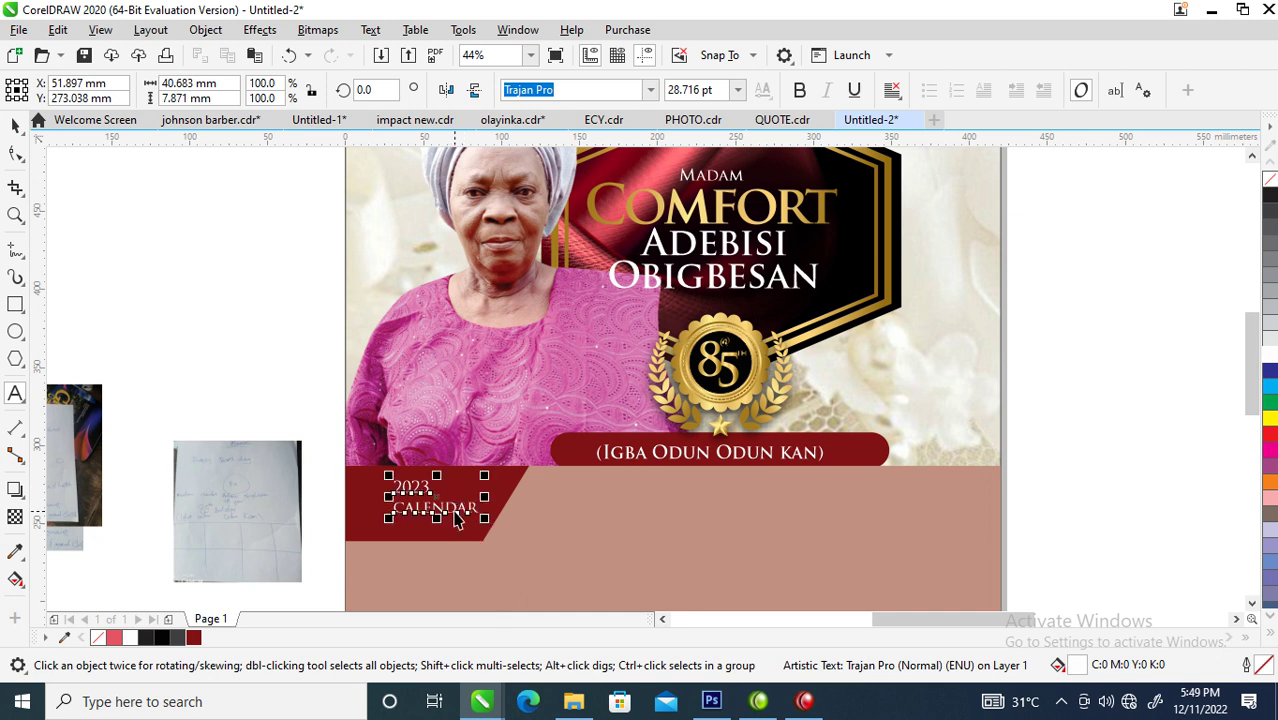
# - Split the banner text into separate lines, with 2023 enlarged to about 78.7 pt and CALENDAR placed directly beneath it
pyautogui.click(410, 488)
pyautogui.press('F2')
pyautogui.moveTo(380, 487); pyautogui.dragTo(531, 560)
pyautogui.moveTo(576, 334); pyautogui.dragTo(767, 430)
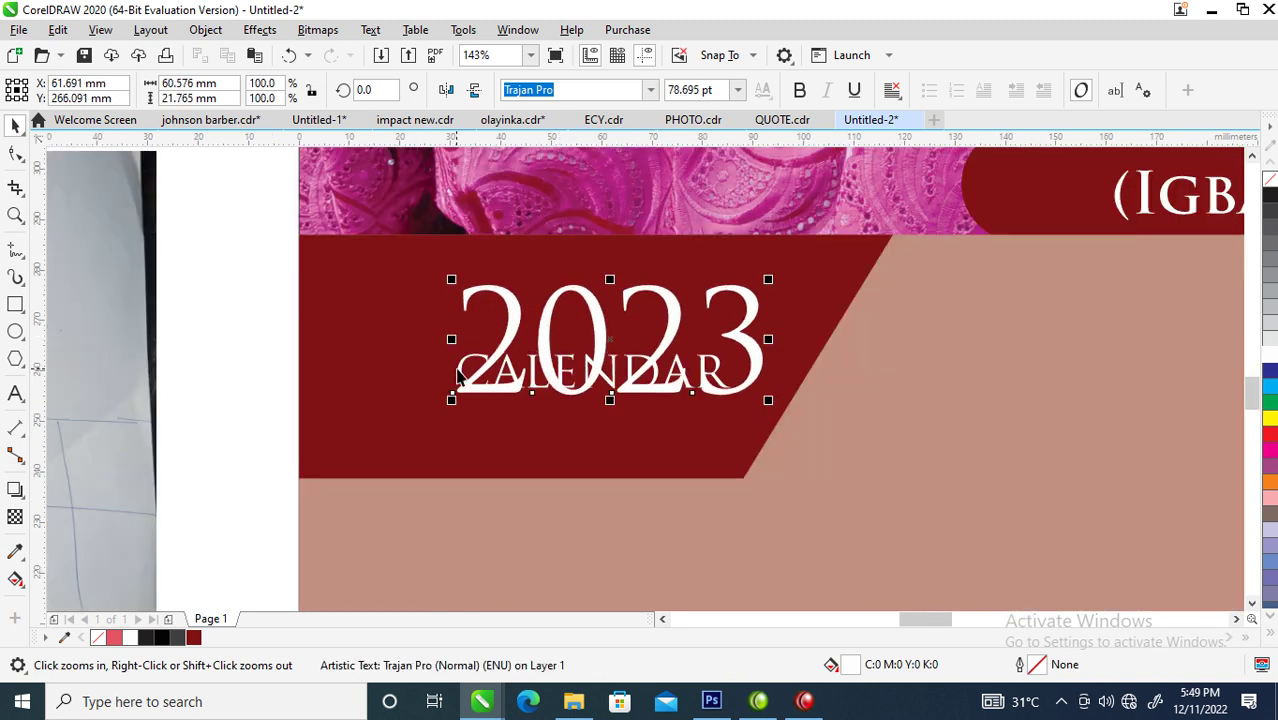
pyautogui.moveTo(460, 375); pyautogui.dragTo(464, 426)
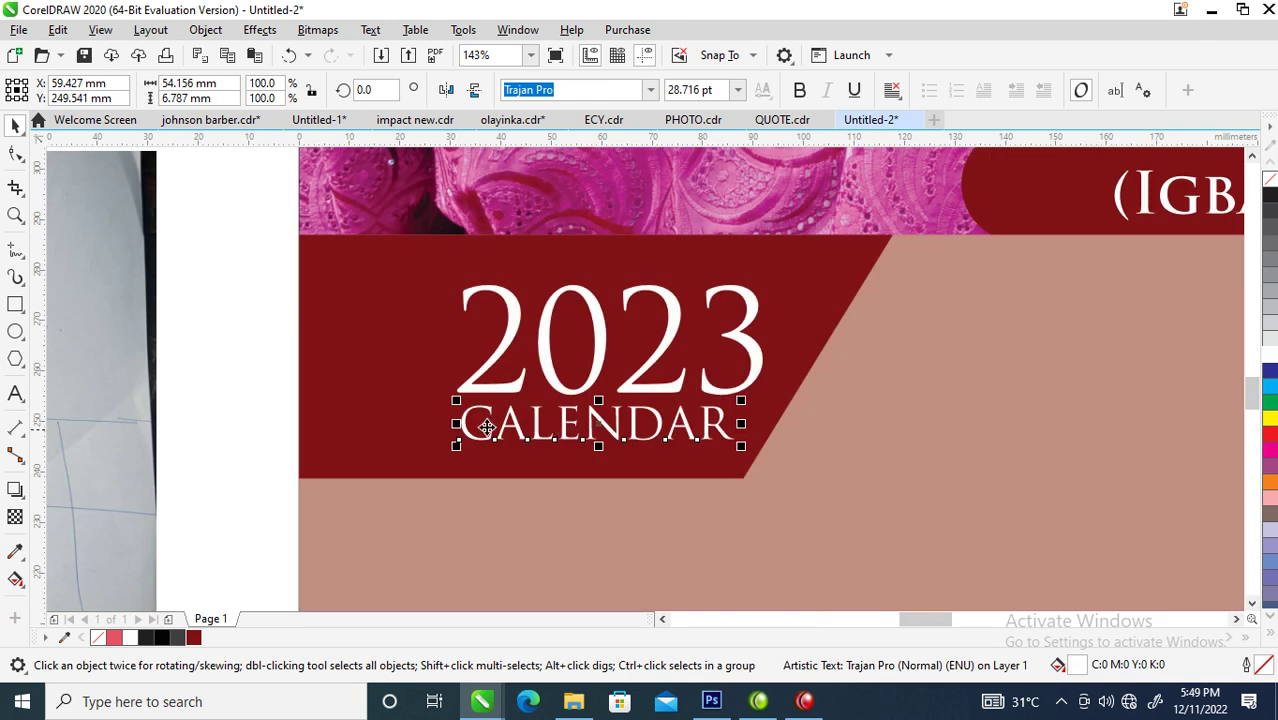
# - Widen the letter spacing of CALENDAR to roughly match the width of 2023
pyautogui.click(15, 153)
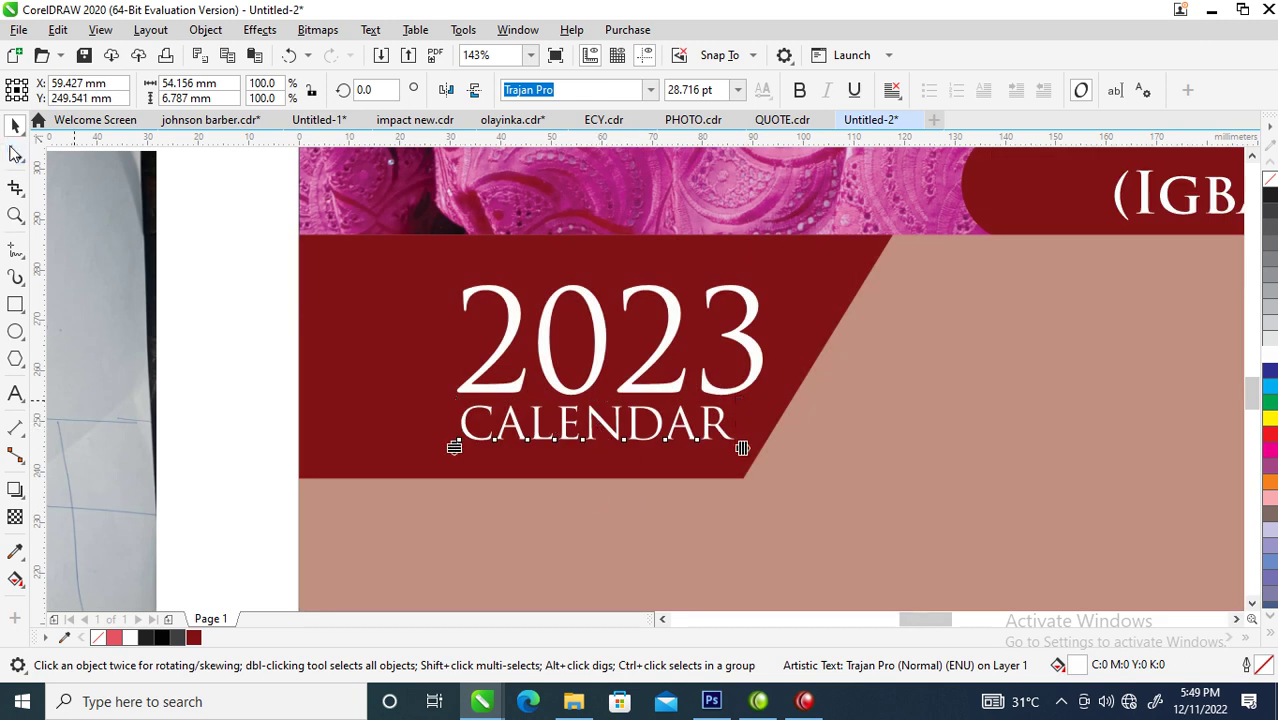
pyautogui.moveTo(744, 450); pyautogui.dragTo(773, 456)
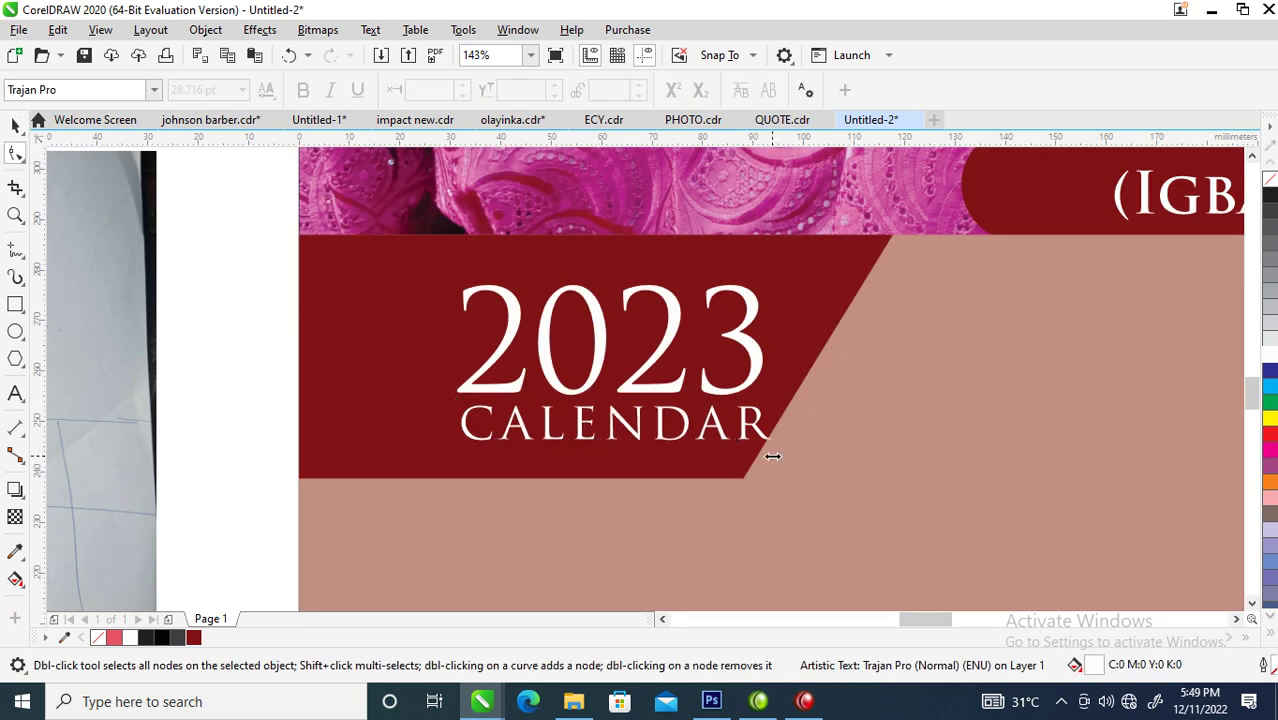
pyautogui.press('space')
# - Tighten the letter spacing of 2023 and enlarge it to about 93.9 pt, matching the width of CALENDAR
pyautogui.click(757, 366)
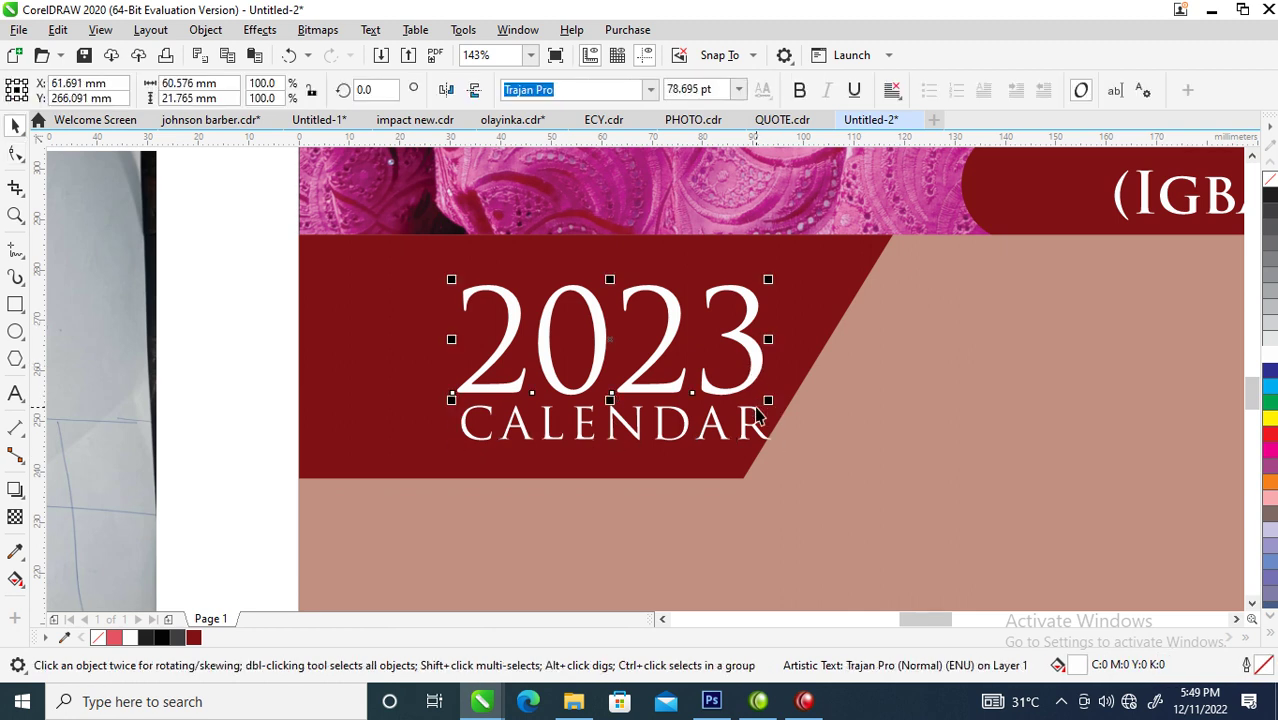
pyautogui.press('space')
pyautogui.moveTo(766, 400); pyautogui.dragTo(716, 396)
pyautogui.press('space')
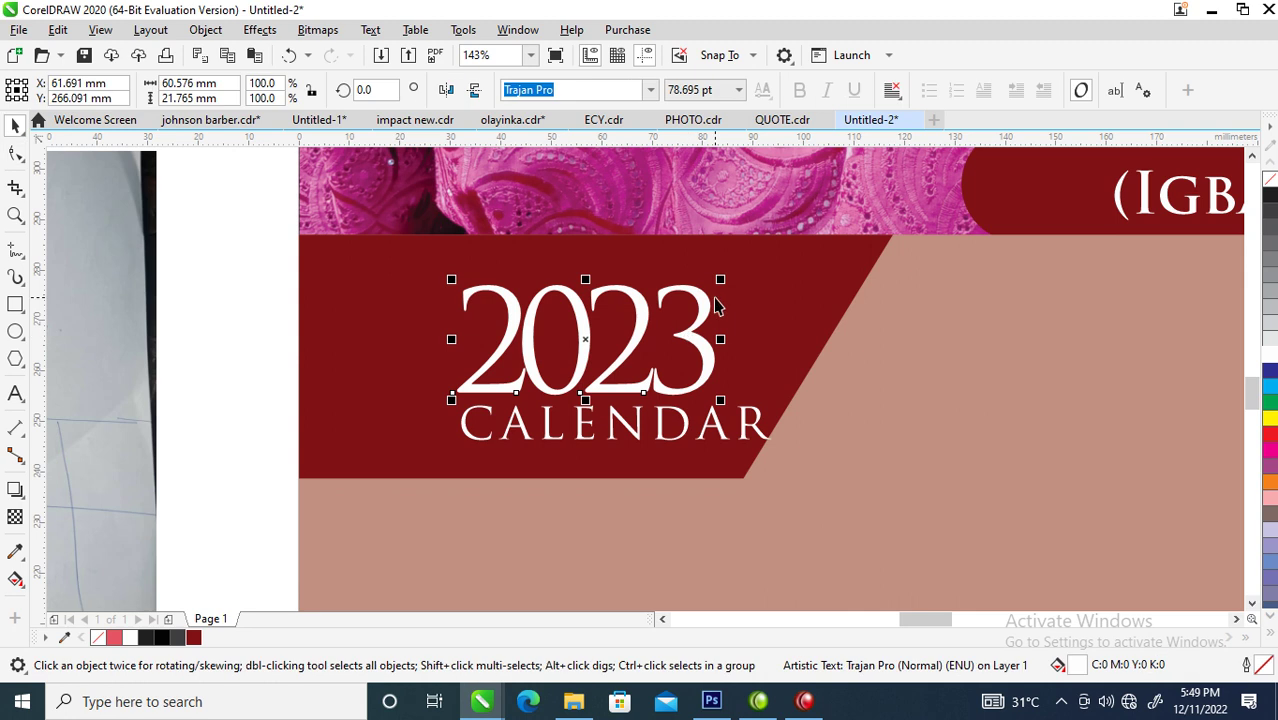
pyautogui.moveTo(721, 279); pyautogui.dragTo(772, 252)
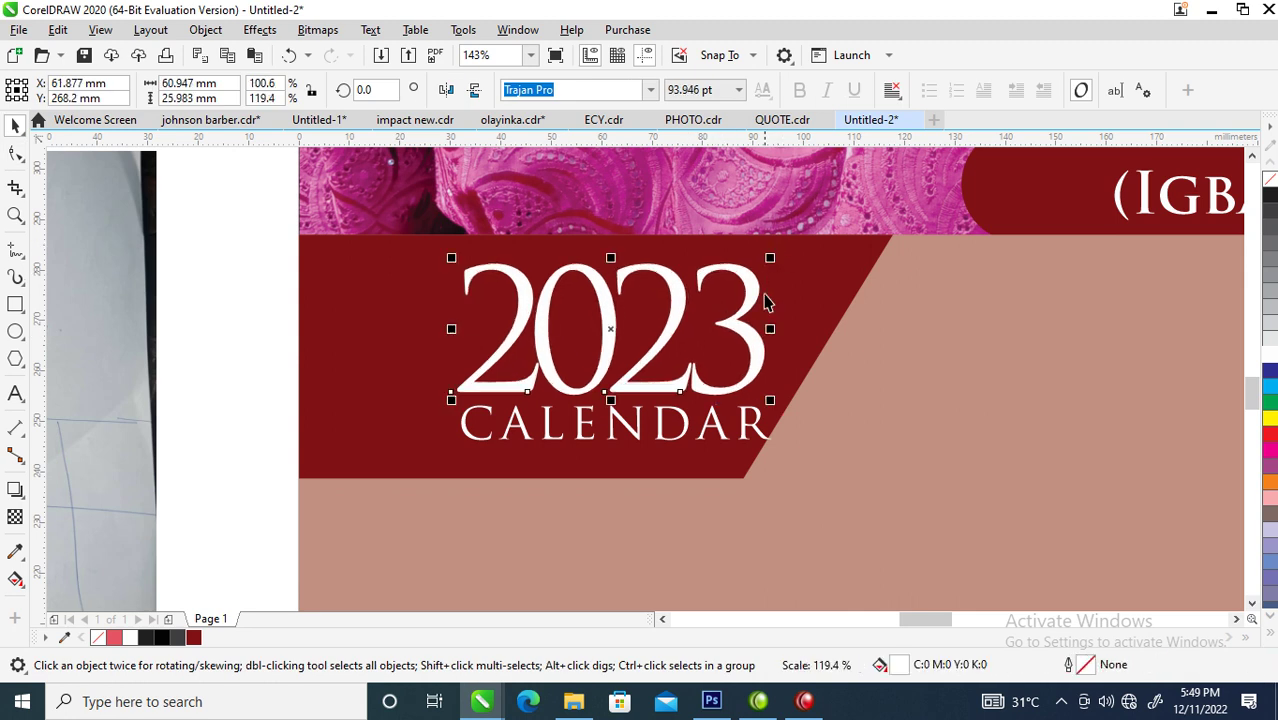
# - Move 2023 and CALENDAR together so that both fit inside the slanted banner, and deselect them
pyautogui.keyDown('shift'); pyautogui.click(744, 428); pyautogui.keyUp('shift')
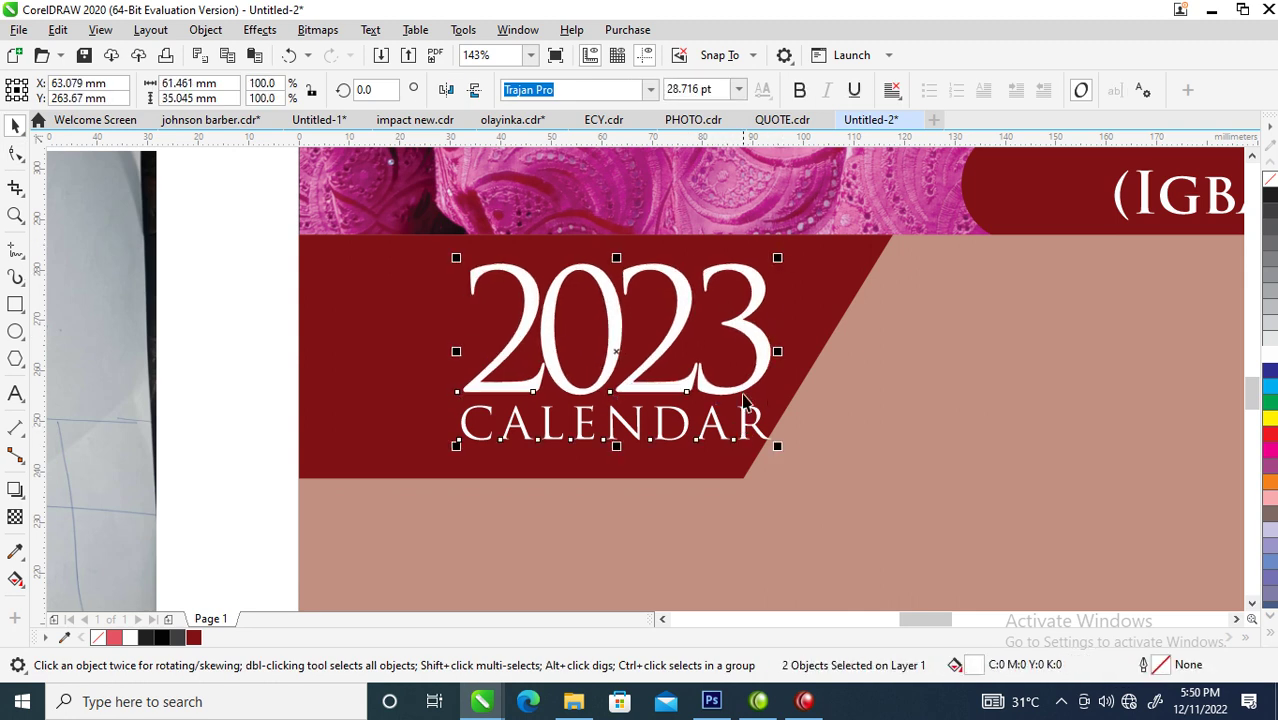
pyautogui.moveTo(765, 366); pyautogui.dragTo(711, 381)
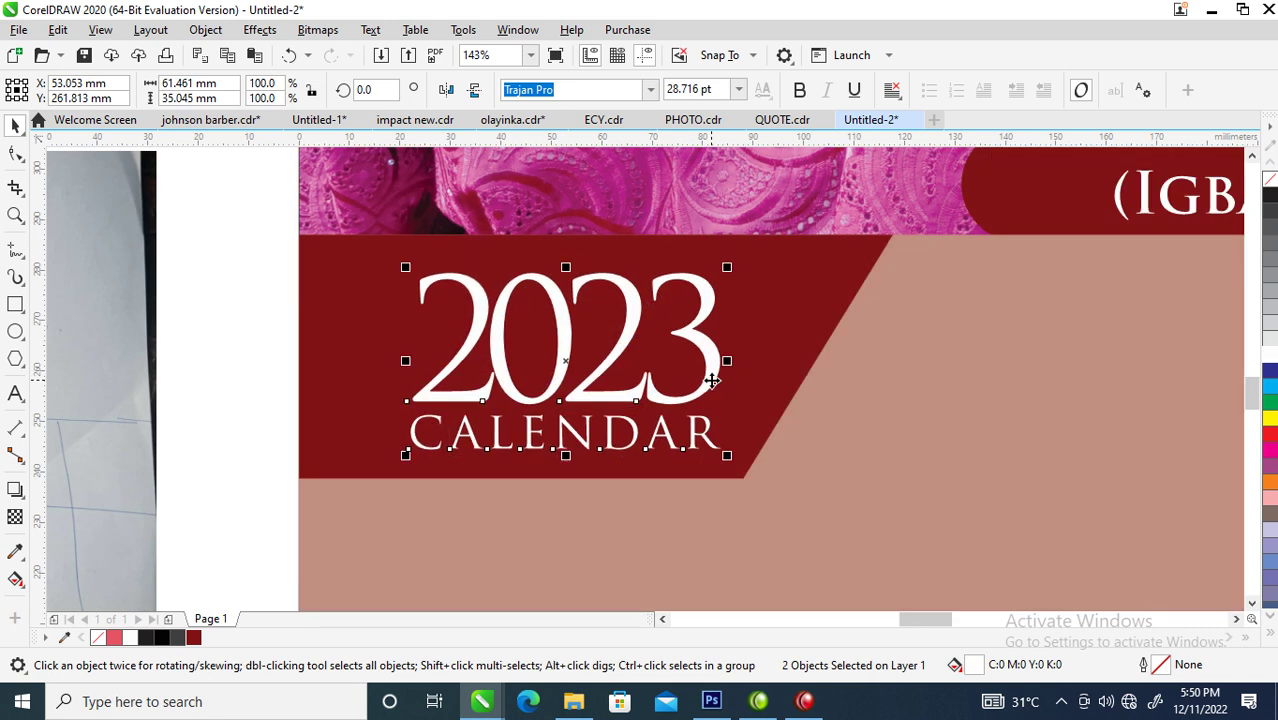
pyautogui.scroll(-6, 769, 460)
pyautogui.press('z')
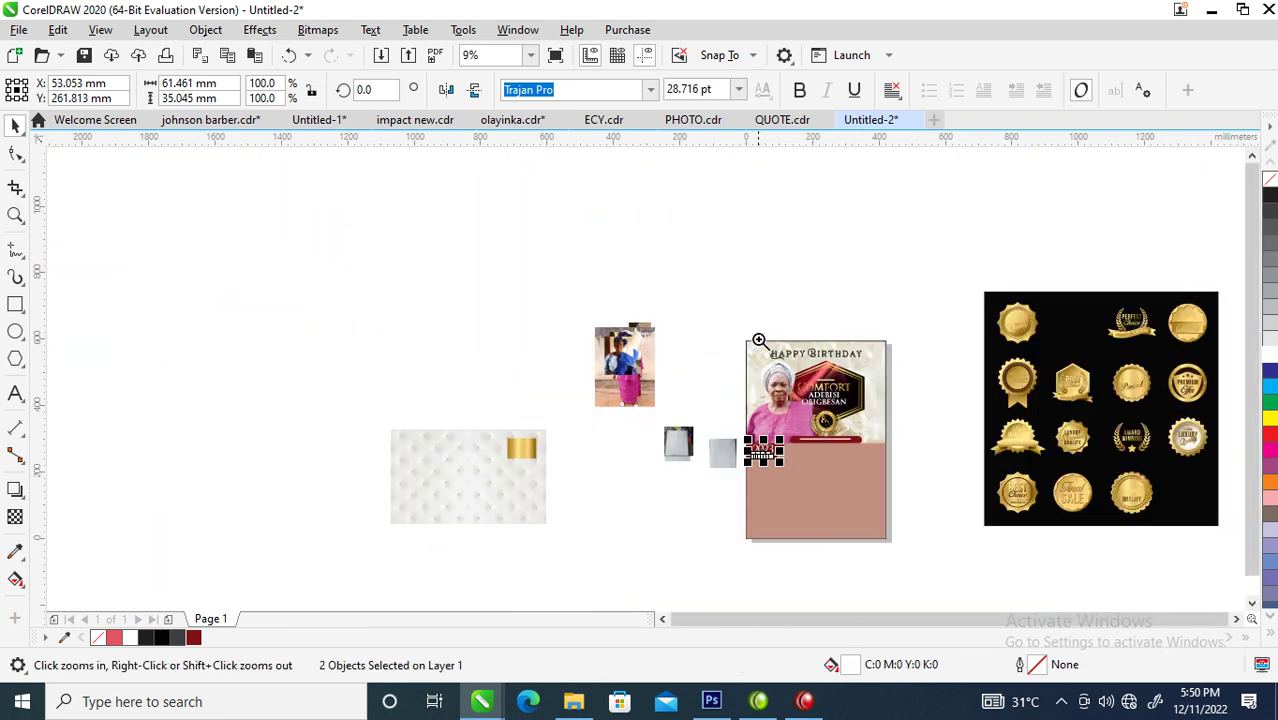
pyautogui.moveTo(850, 541); pyautogui.dragTo(897, 560)
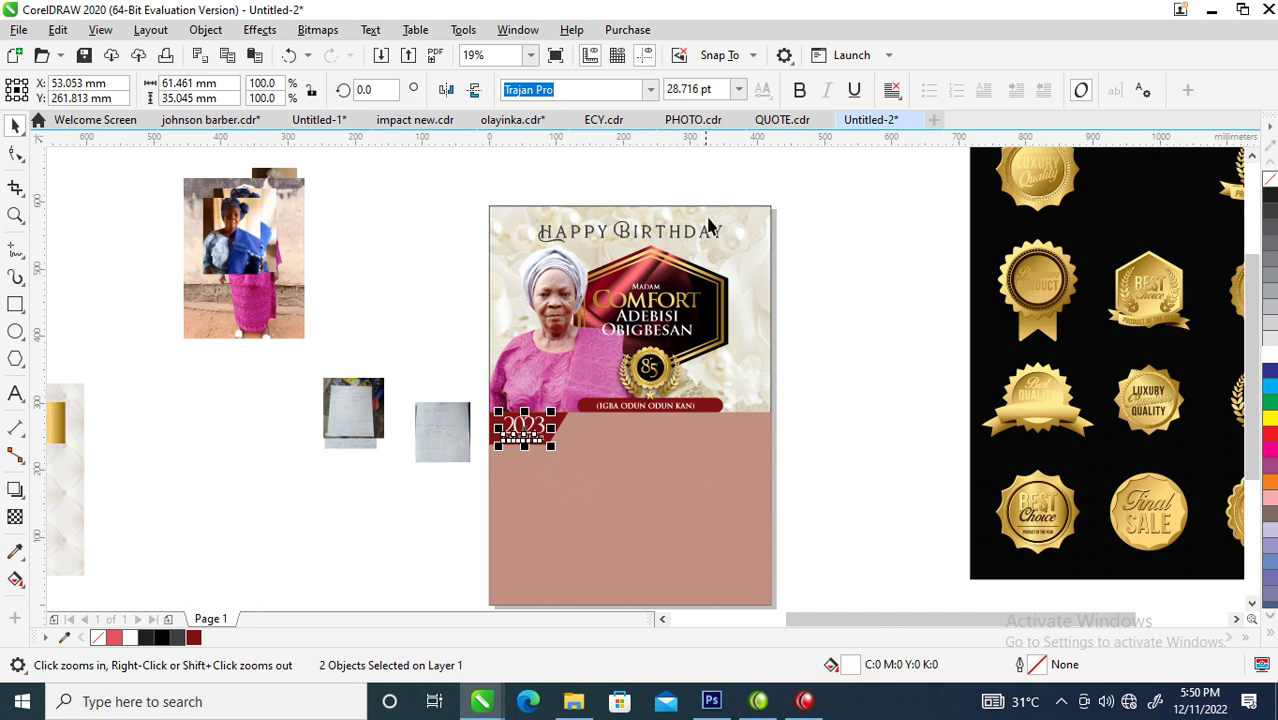
pyautogui.press('Escape')
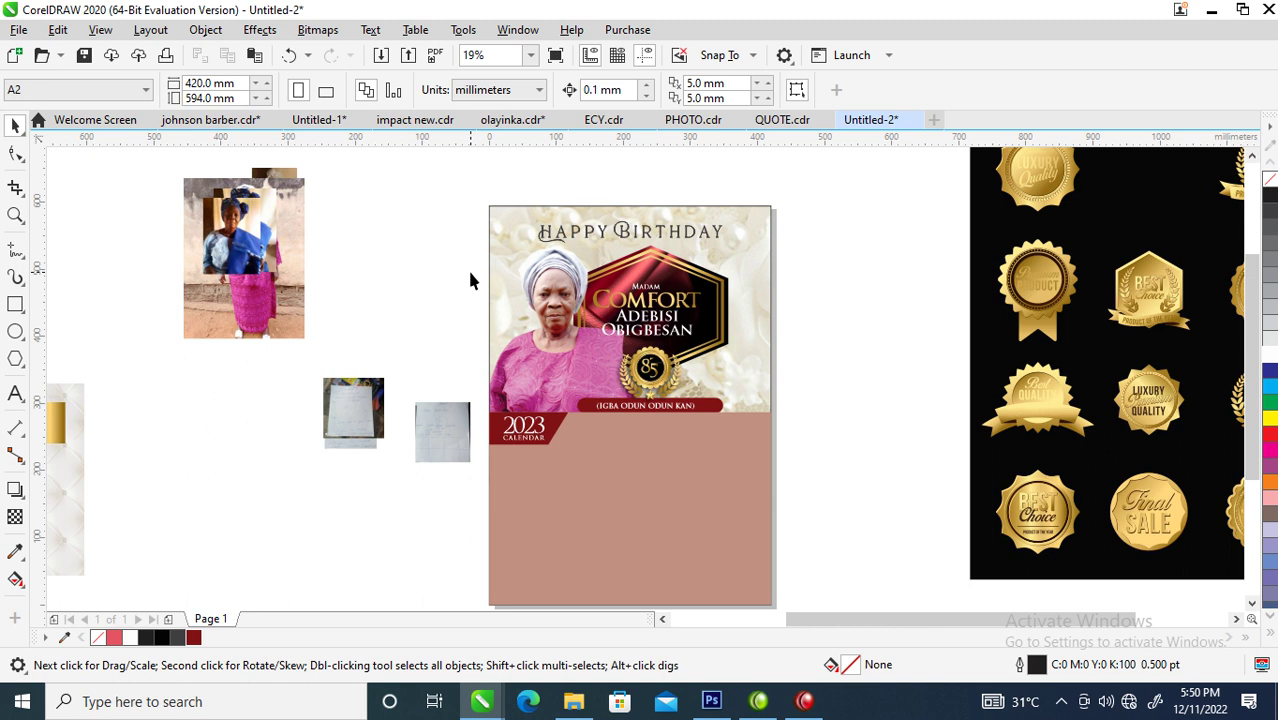
# - Create a new Letter document with default settings and run the Wizard.CreateCalendar macro from CalendarWizard
pyautogui.hotkey('ctrl', 'n')
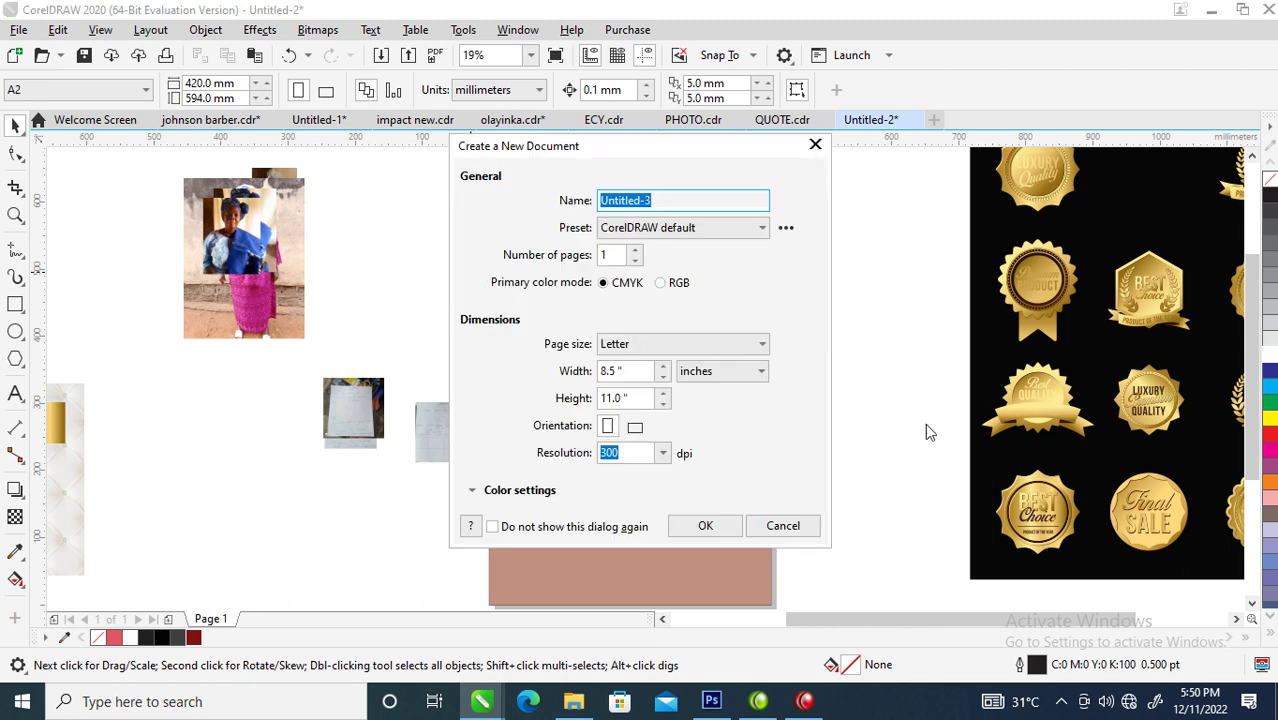
pyautogui.click(706, 526)
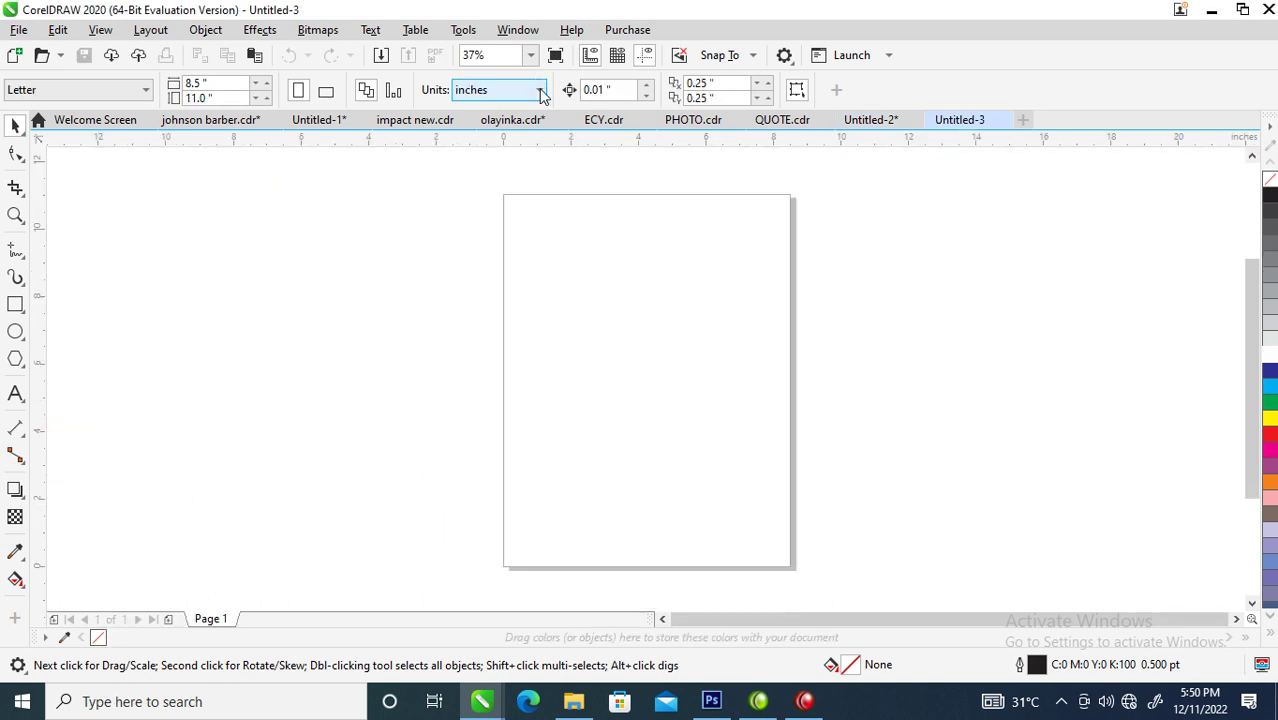
pyautogui.click(520, 30)
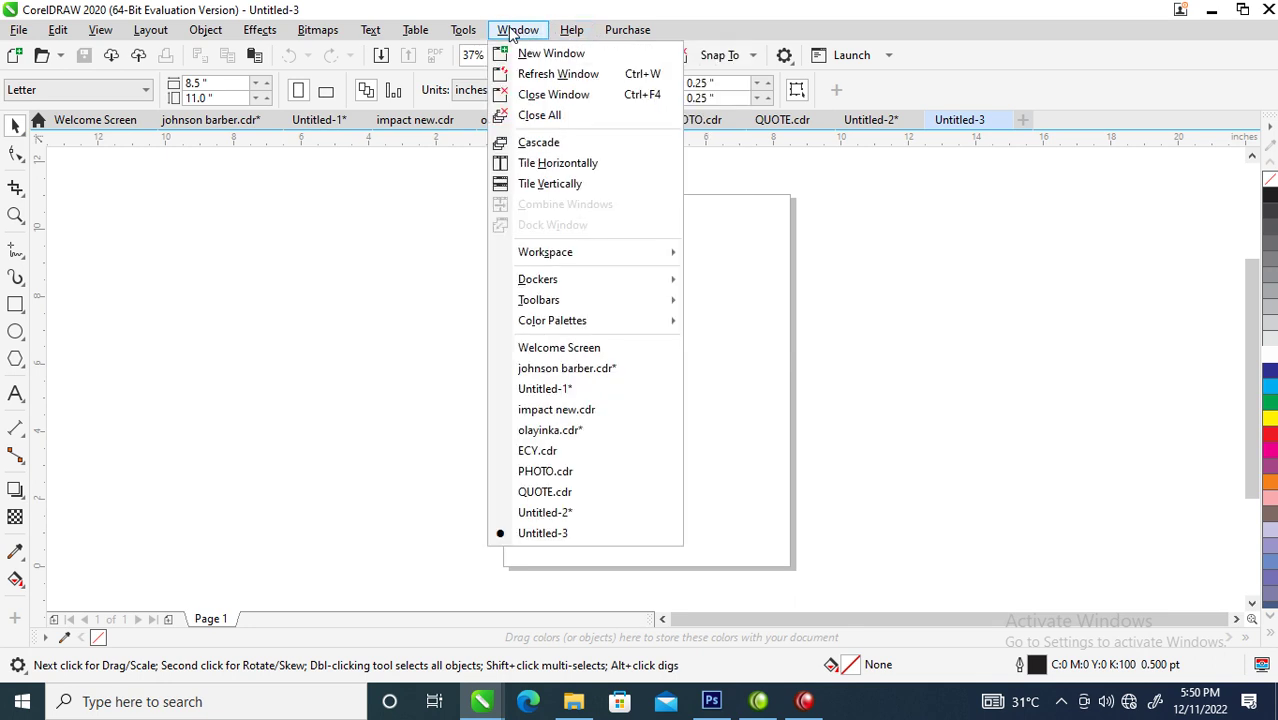
pyautogui.moveTo(478, 30)
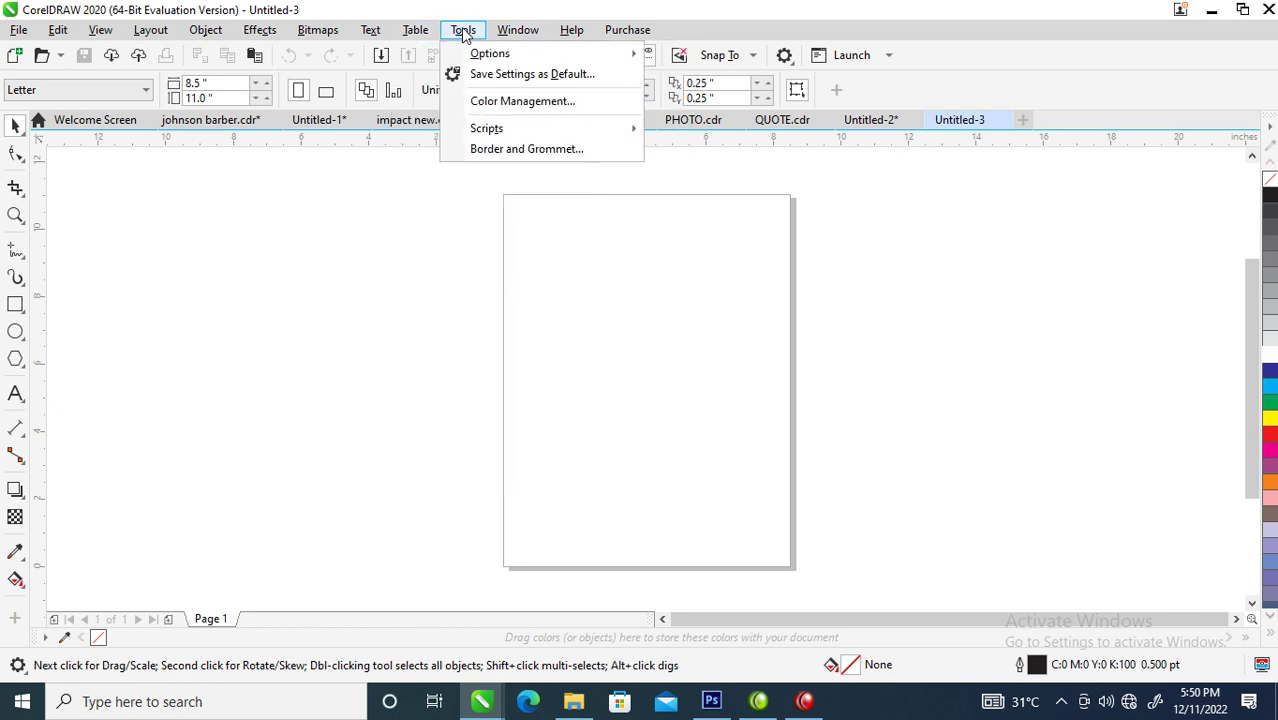
pyautogui.moveTo(483, 130)
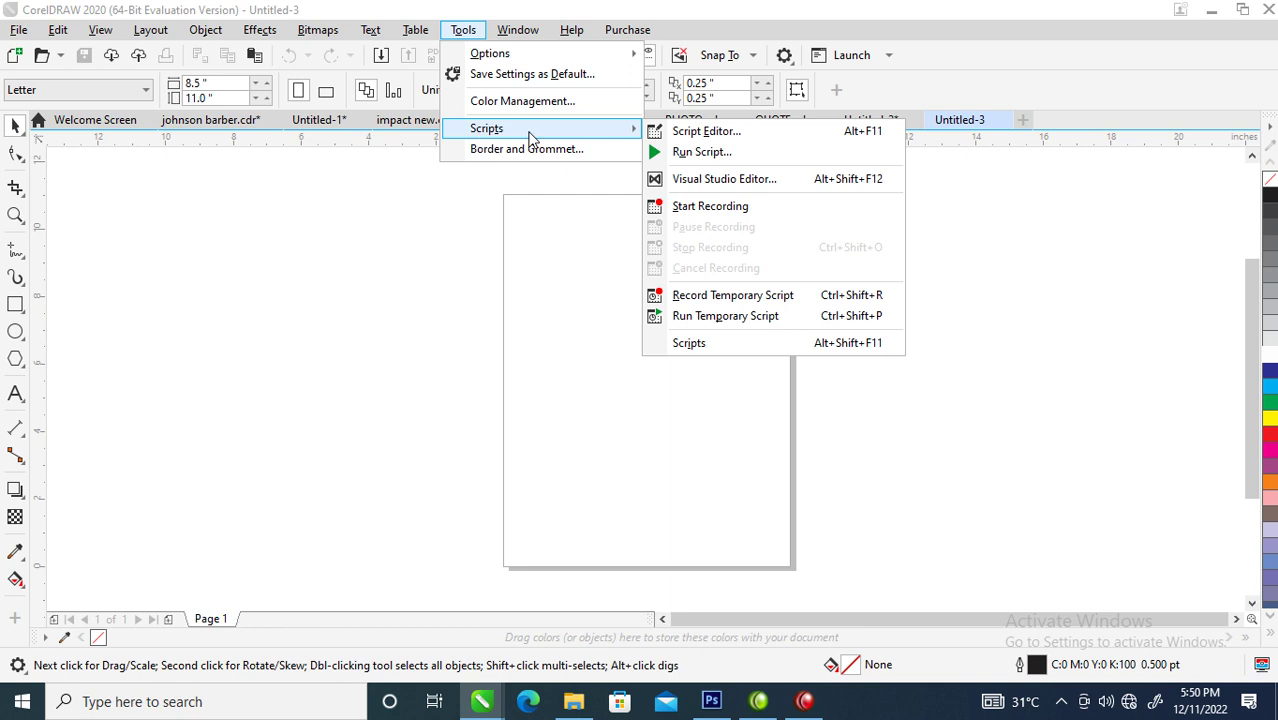
pyautogui.click(709, 156)
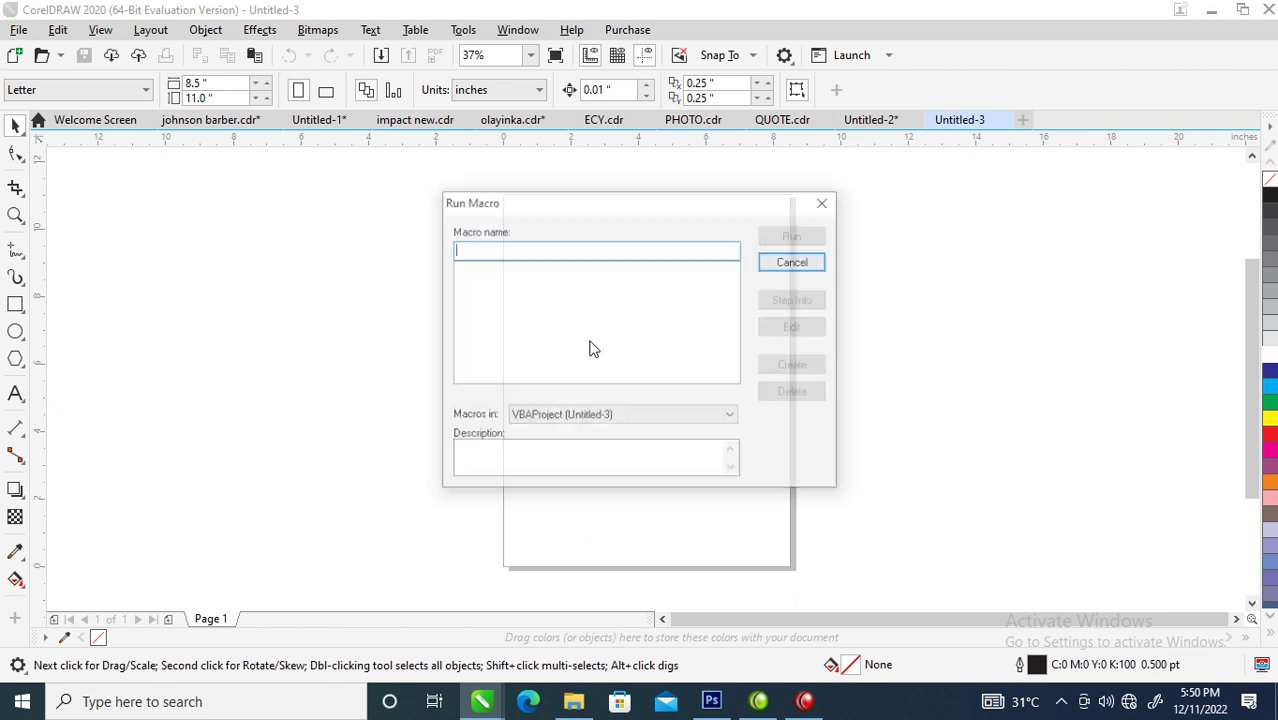
pyautogui.click(732, 417)
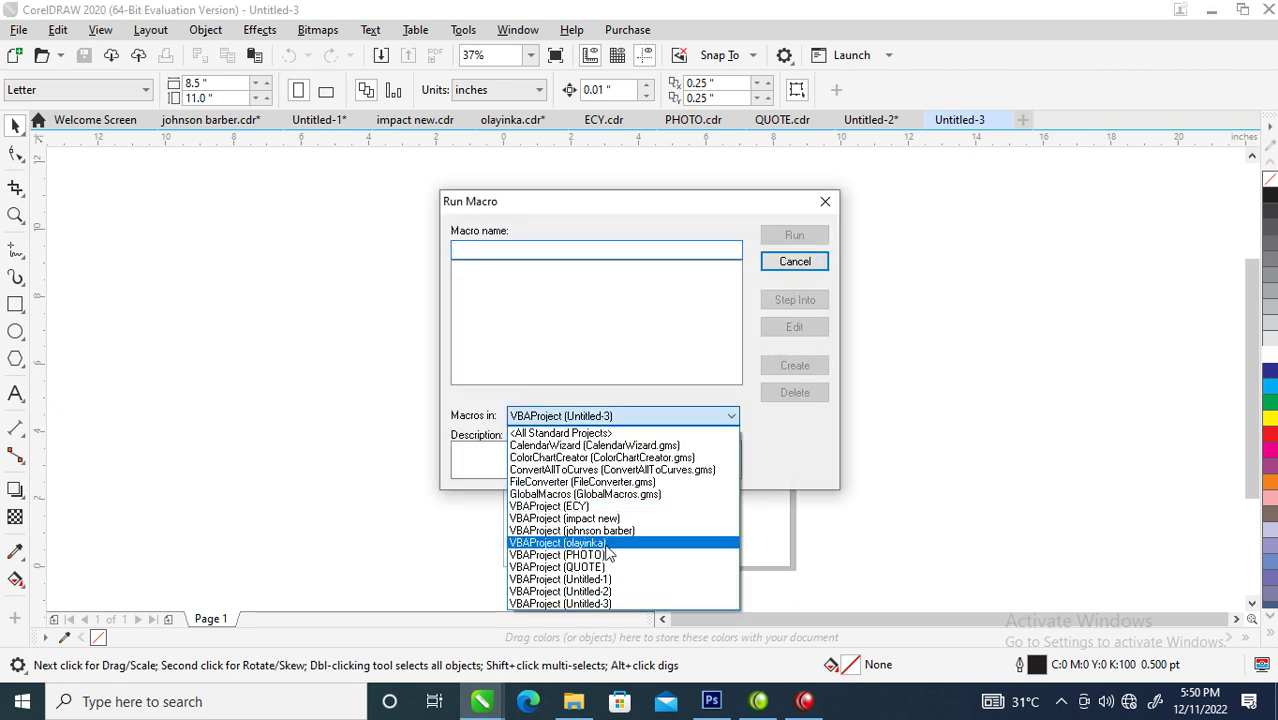
pyautogui.click(568, 446)
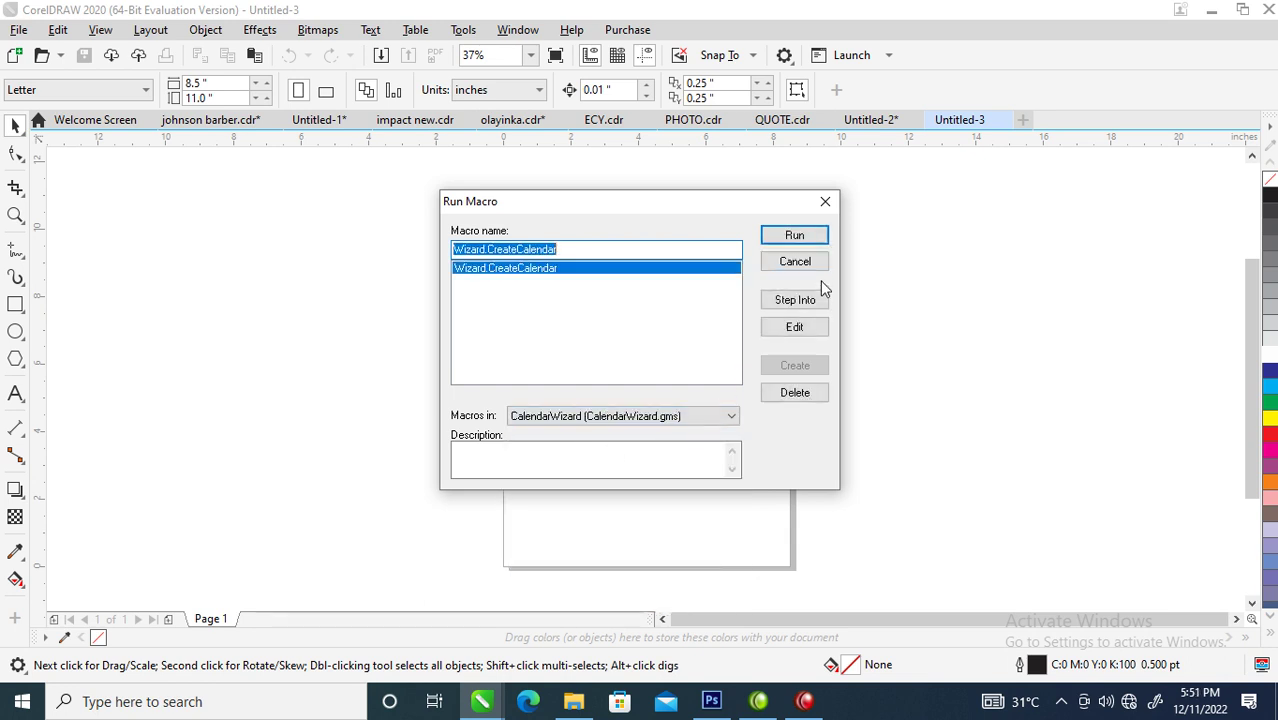
pyautogui.click(796, 238)
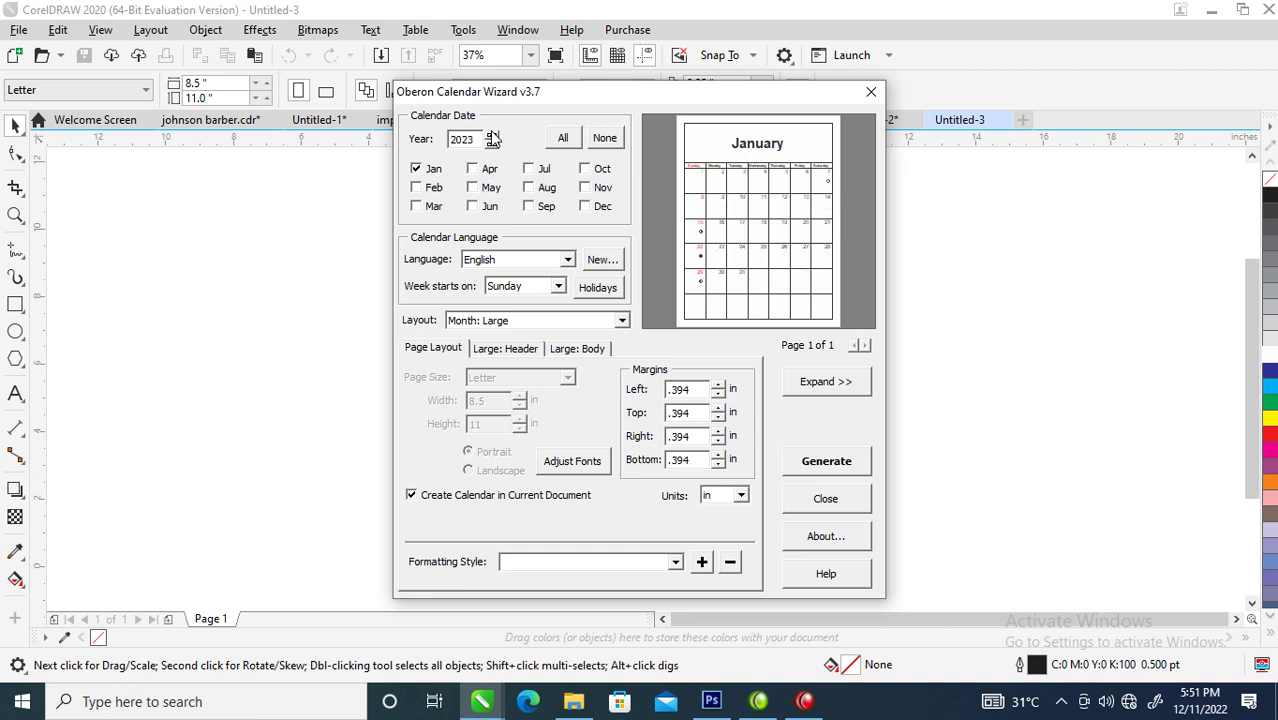
# - Generate a 2023 calendar of all months in the Year: Image + 12 Small [3x4] layout, with 10 pt Arial MT Black body text and red Sundays
pyautogui.click(563, 139)
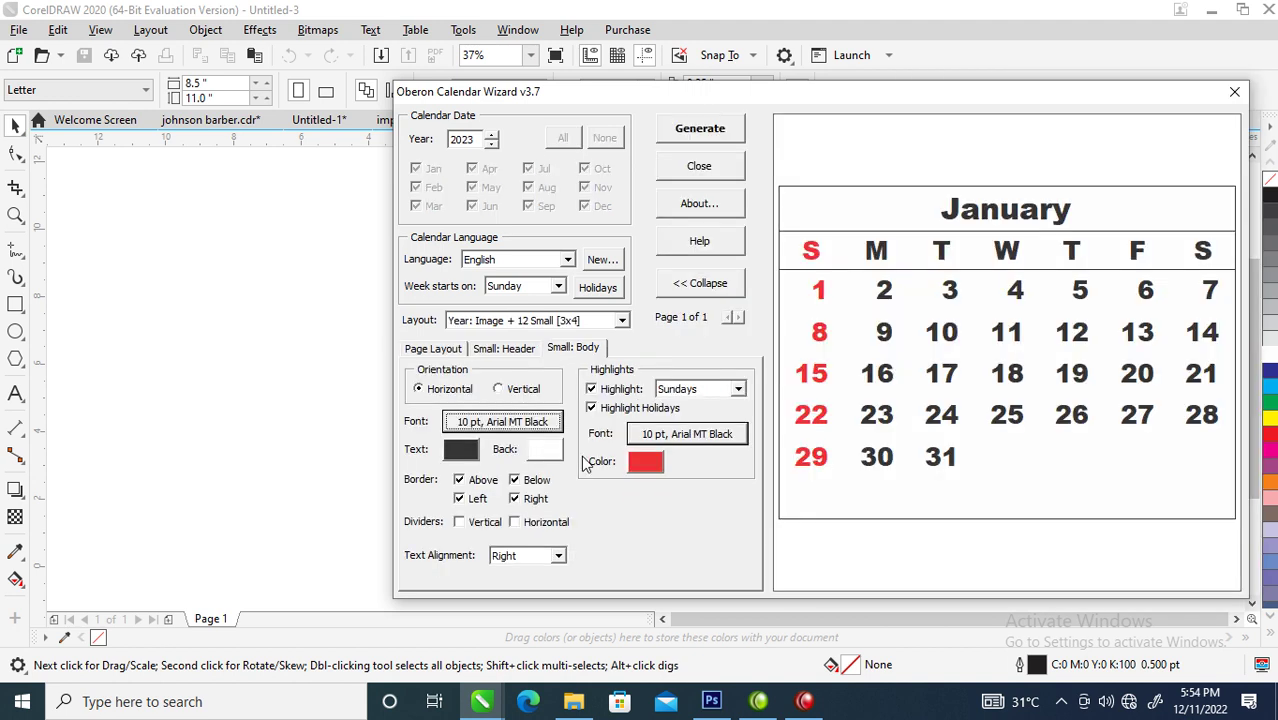
pyautogui.moveTo(805, 701)
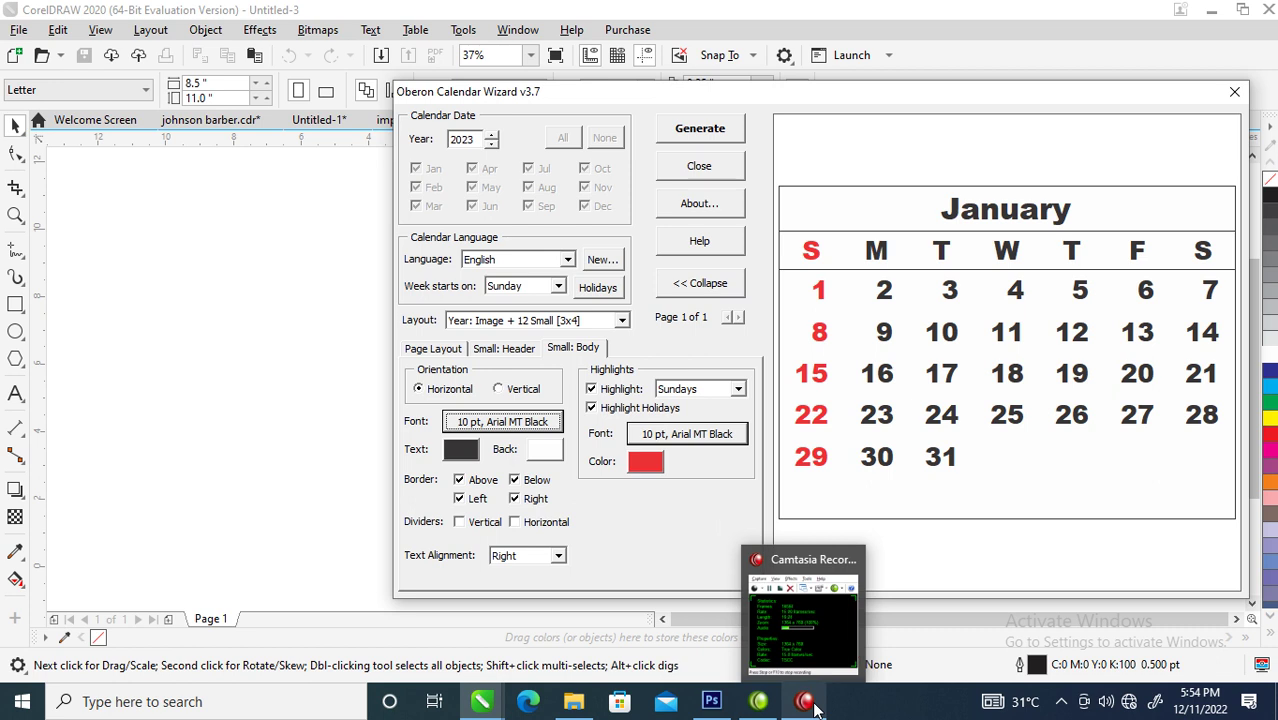
pyautogui.moveTo(823, 645)
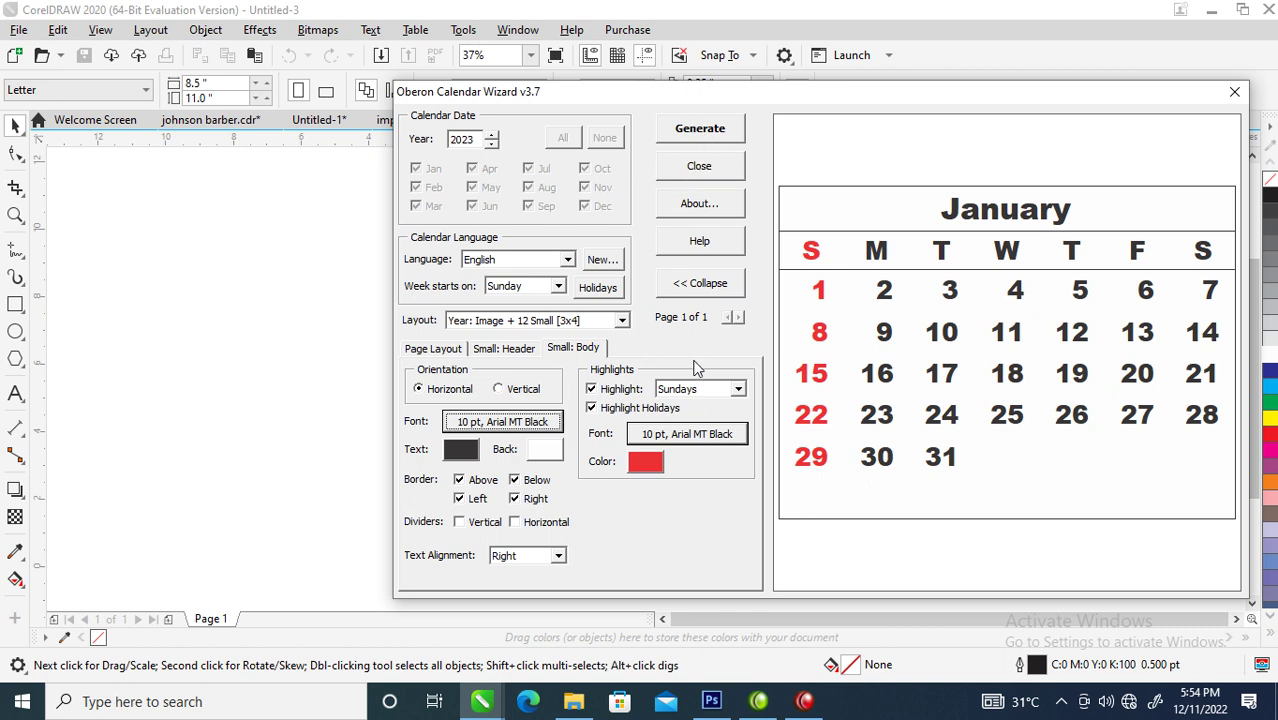
pyautogui.click(735, 133)
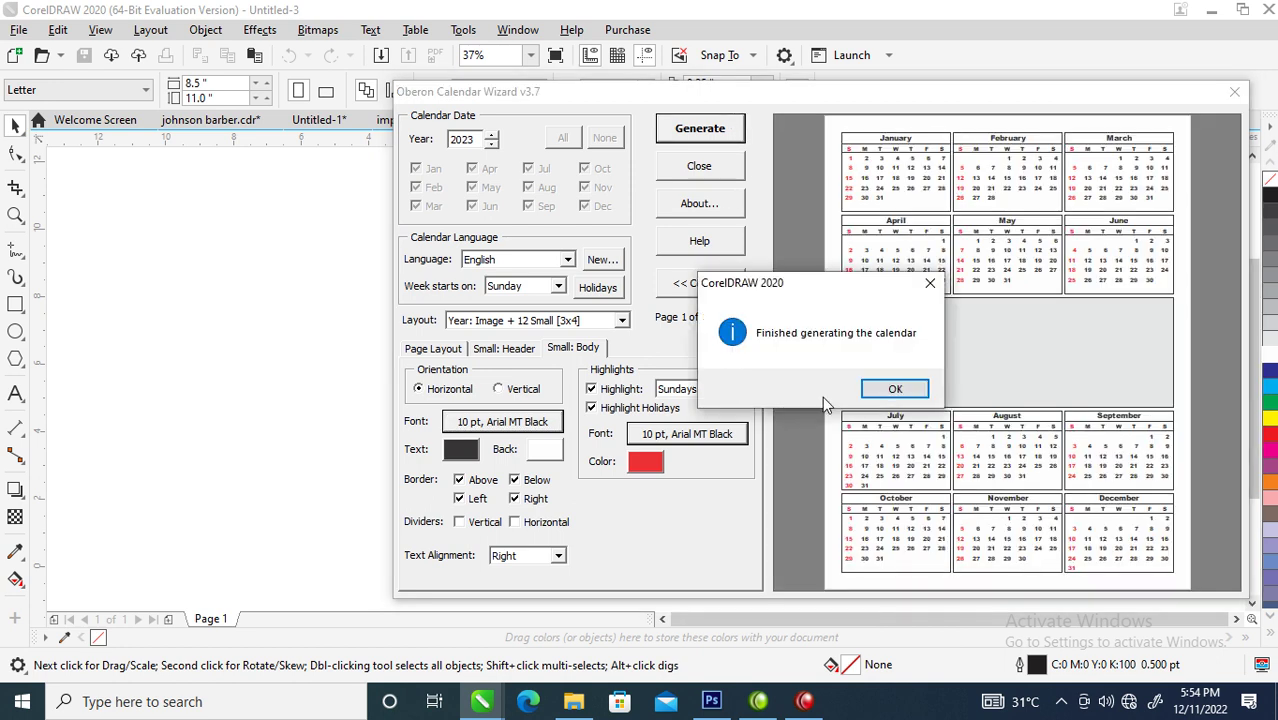
pyautogui.click(896, 389)
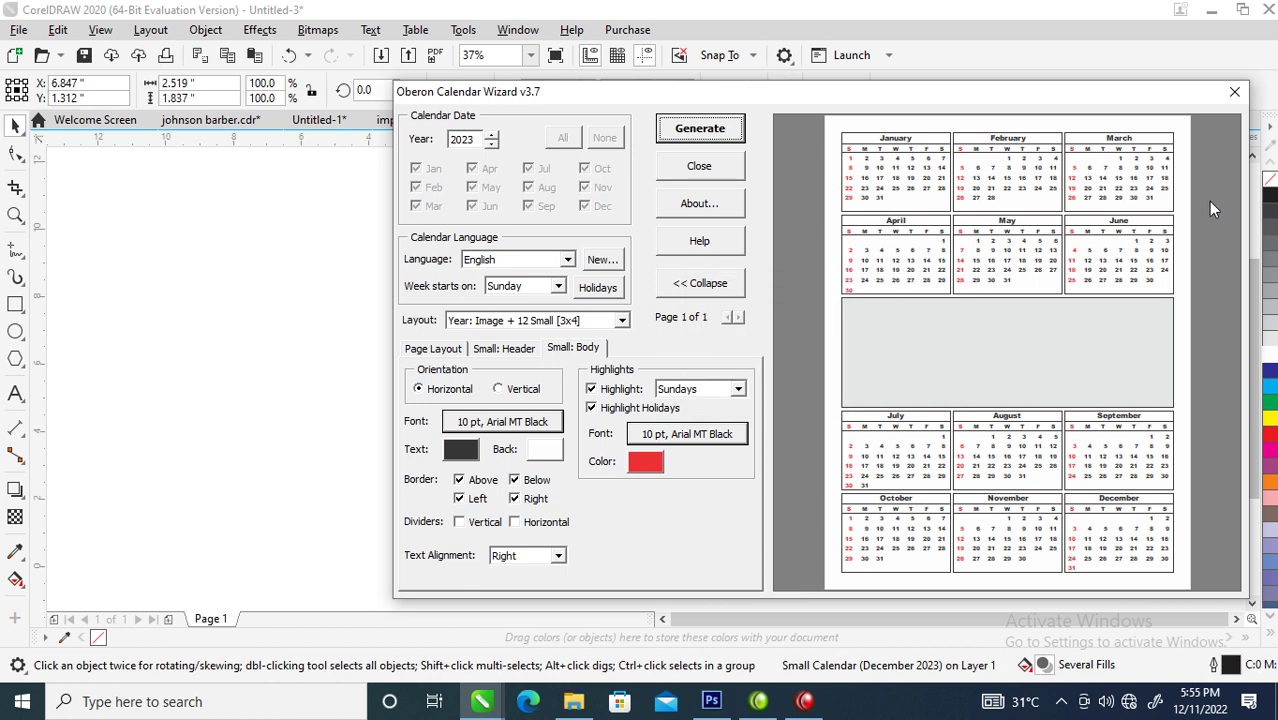
pyautogui.click(1234, 91)
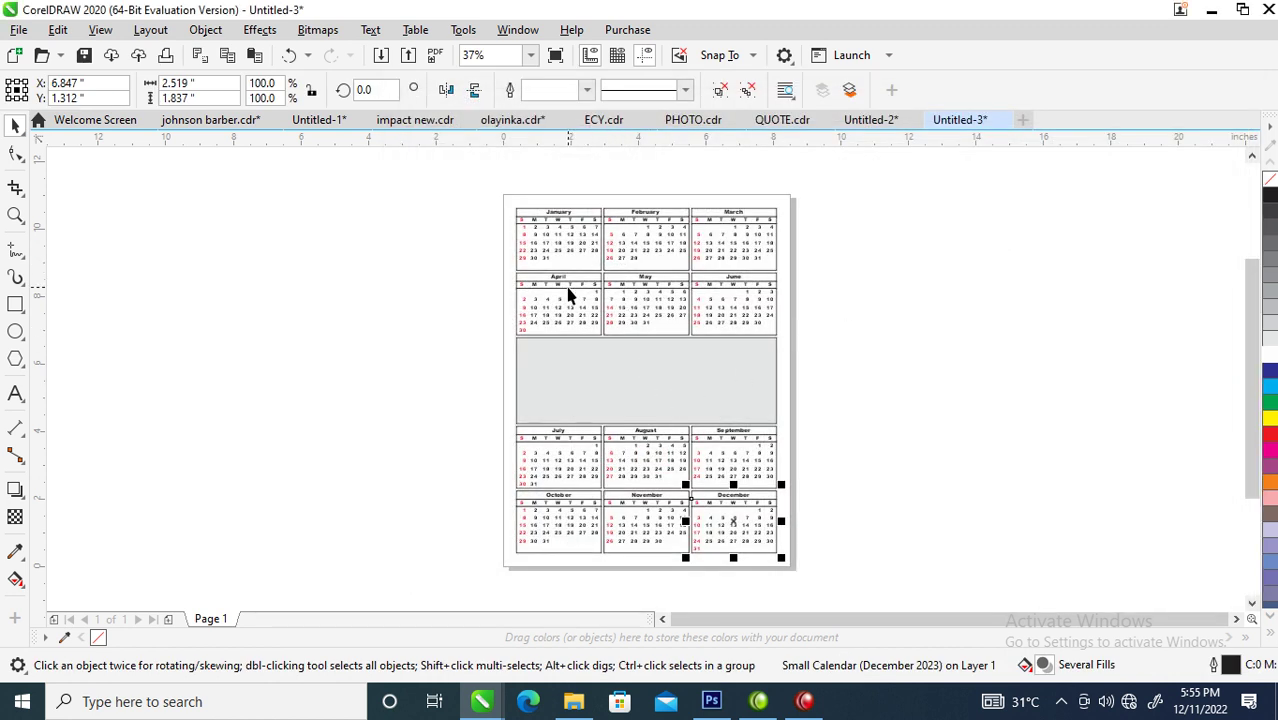
# - Inspect the generated calendar and select all its month blocks together with the grey image placeholder
pyautogui.press('z')
pyautogui.moveTo(494, 189); pyautogui.dragTo(810, 367)
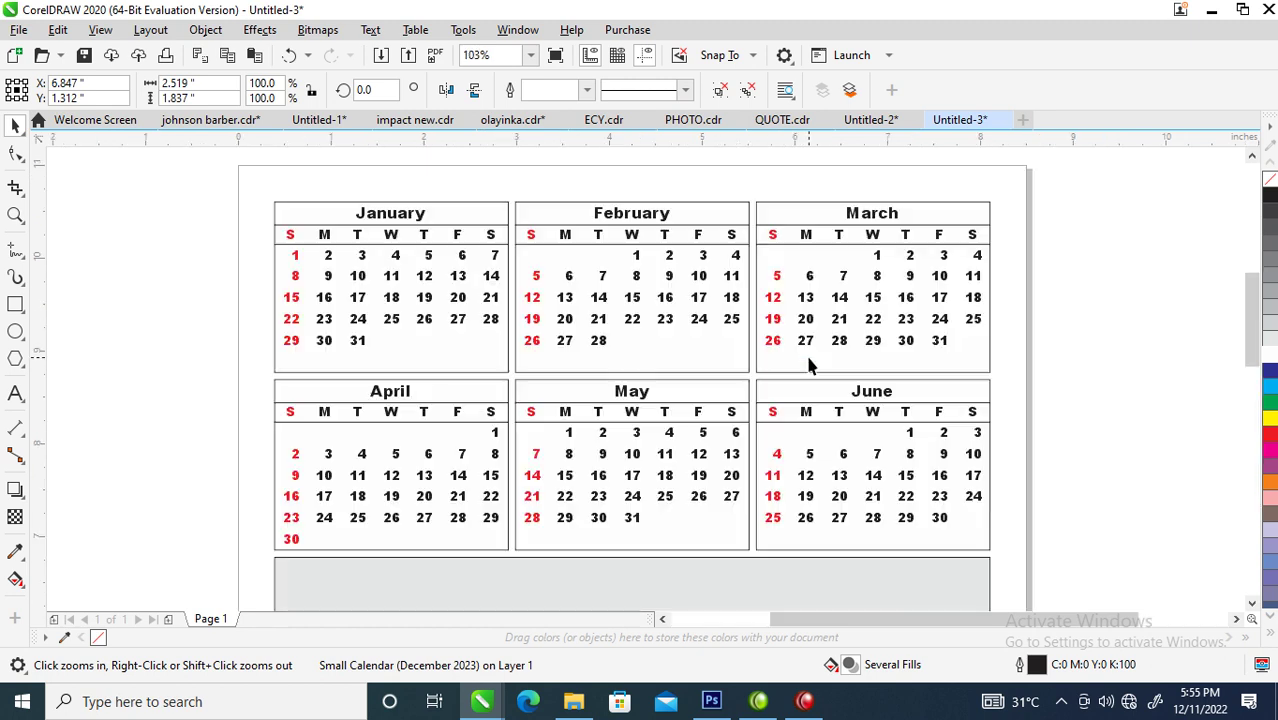
pyautogui.scroll(-2, 354, 248)
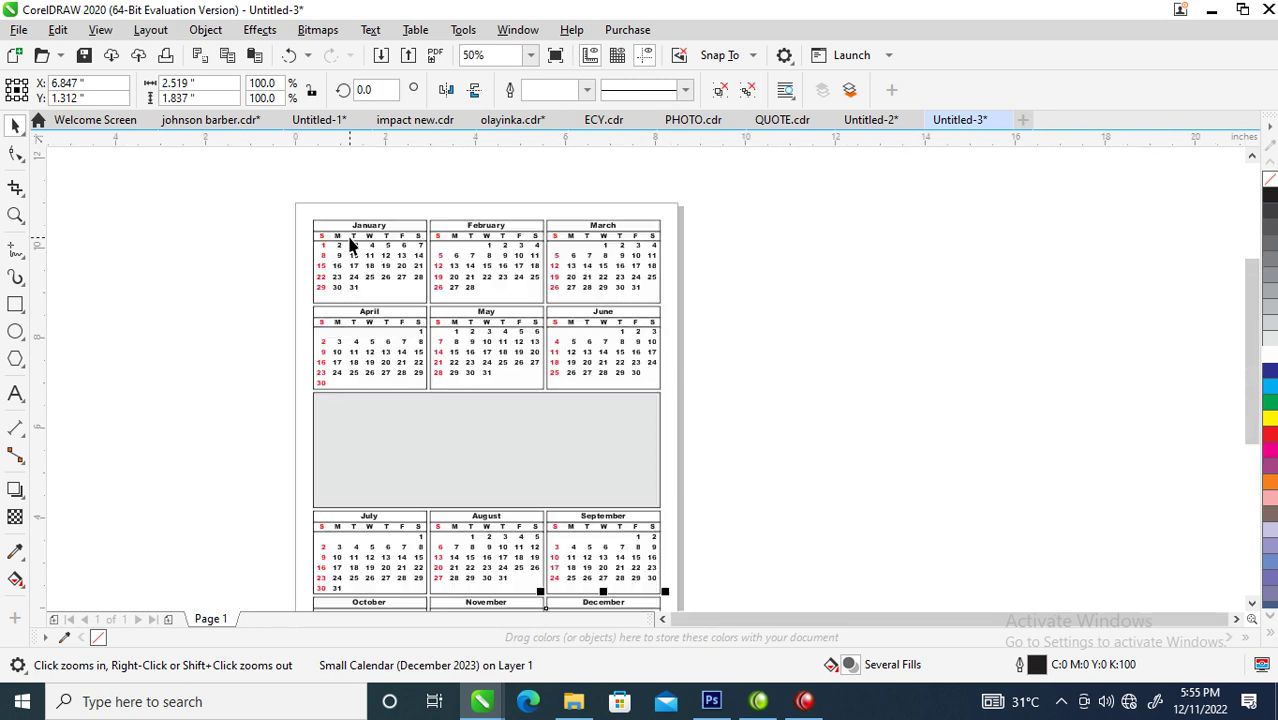
pyautogui.moveTo(302, 186); pyautogui.dragTo(566, 506)
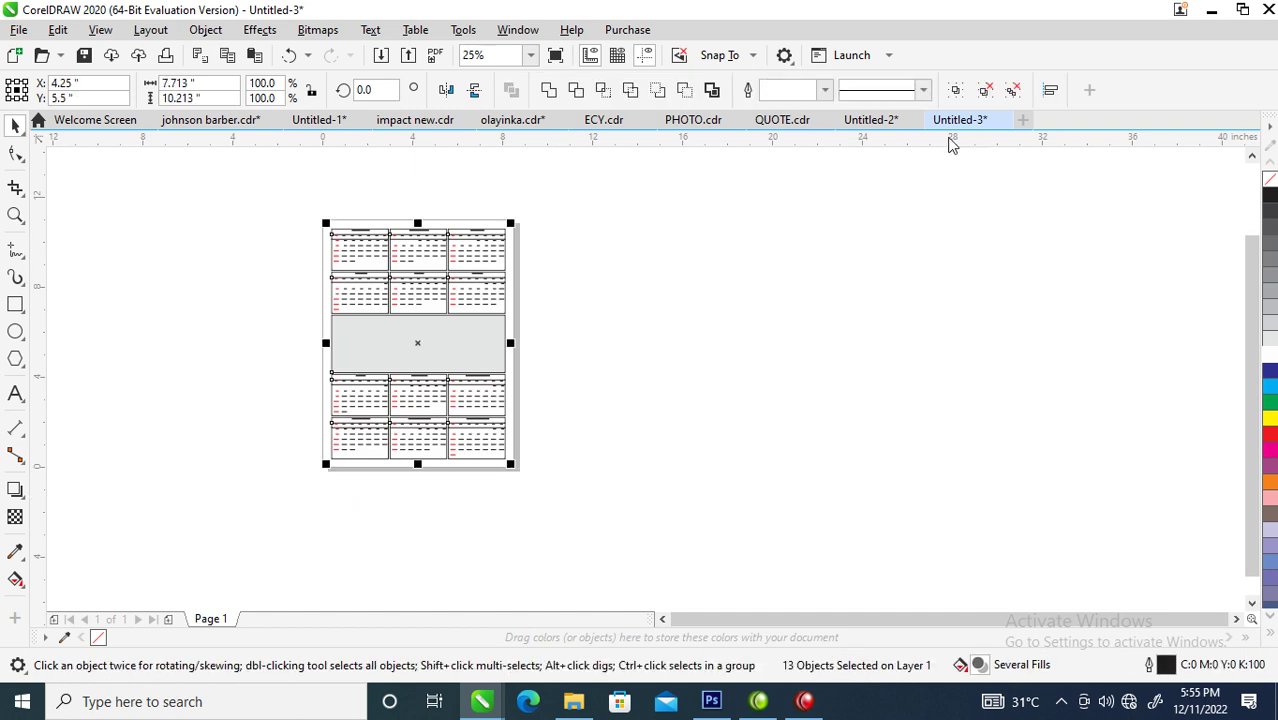
pyautogui.click(866, 120)
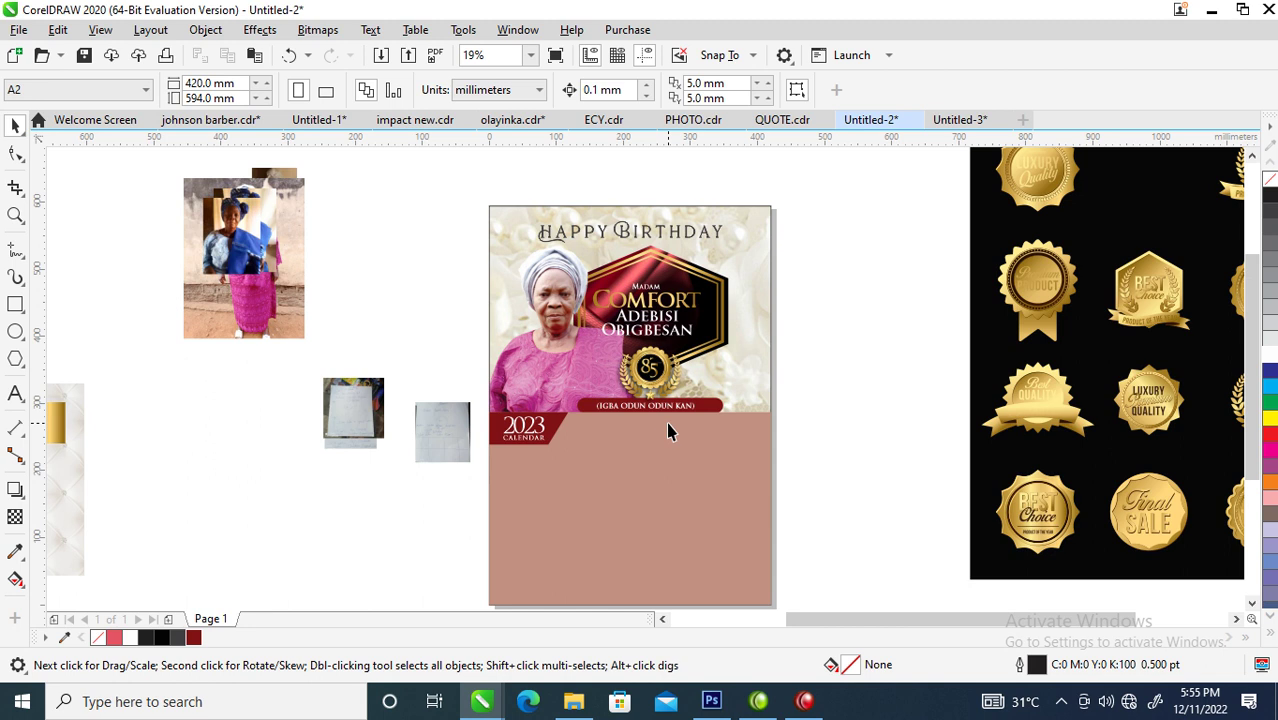
pyautogui.hotkey('ctrl', 'v')
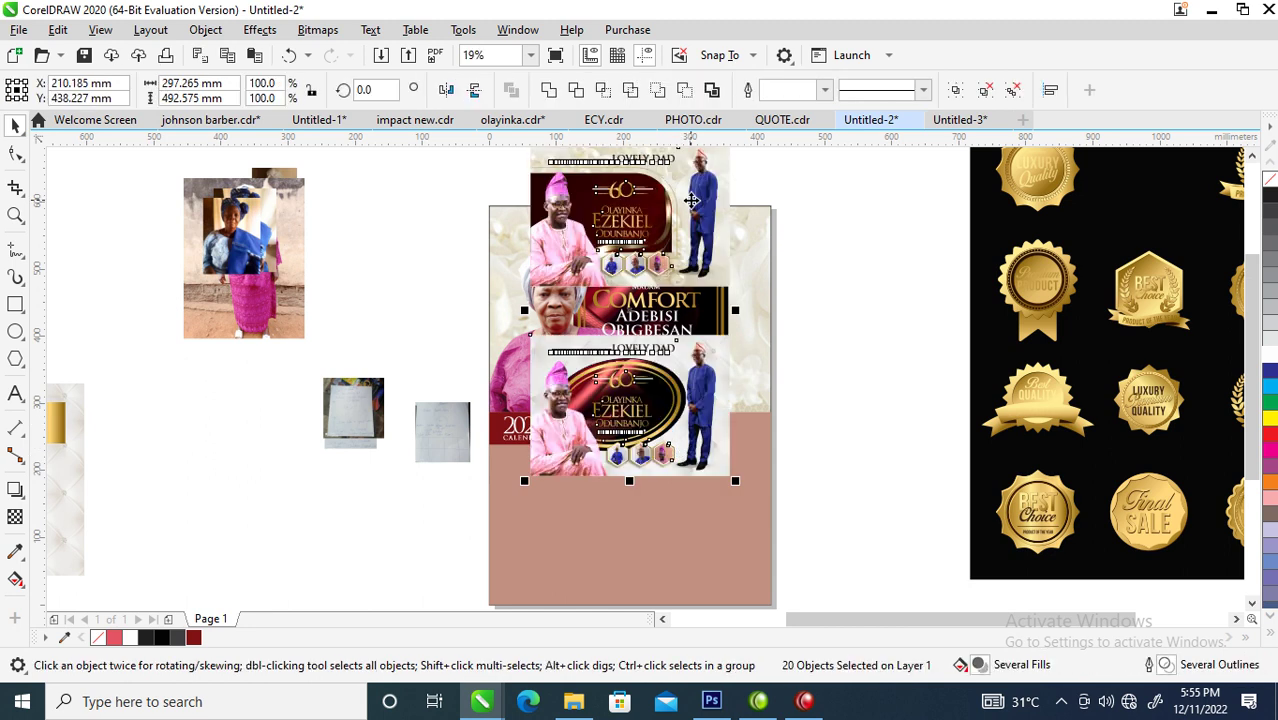
pyautogui.press('Delete')
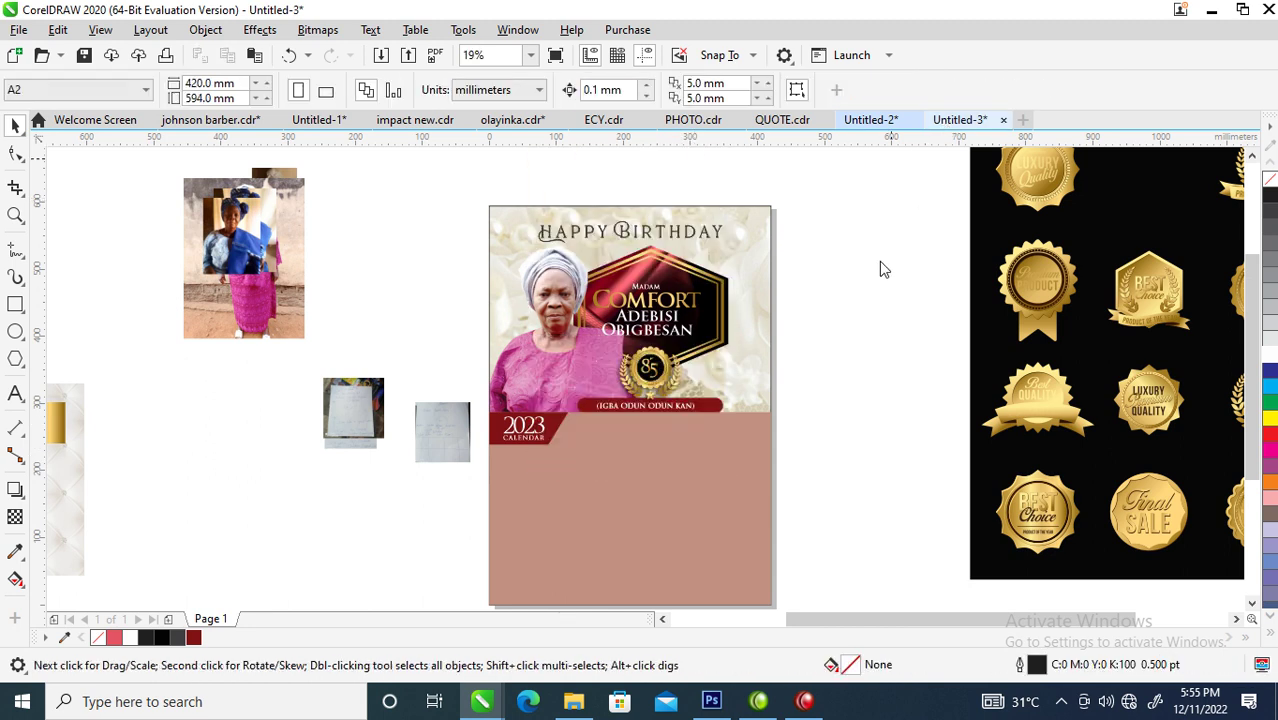
# - Copy the generated calendar from Untitled-3 into Untitled-2 and place it in the empty area beside the page
pyautogui.click(960, 120)
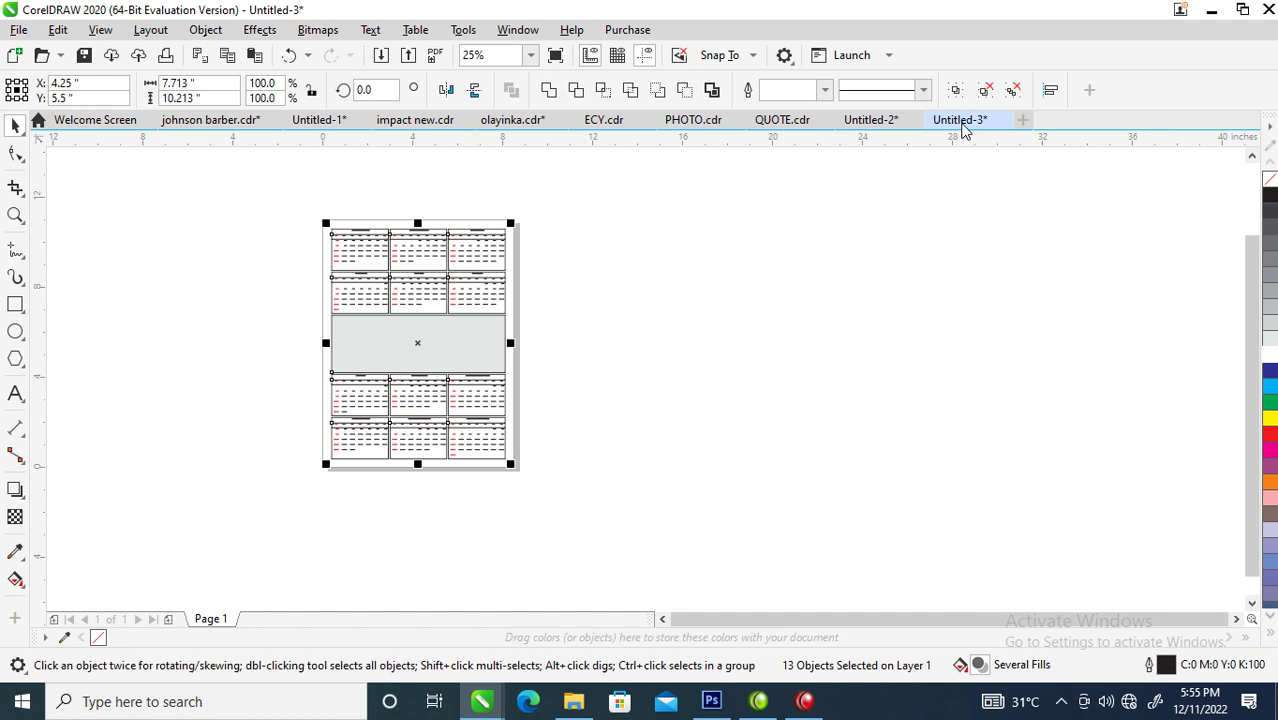
pyautogui.rightClick(390, 260)
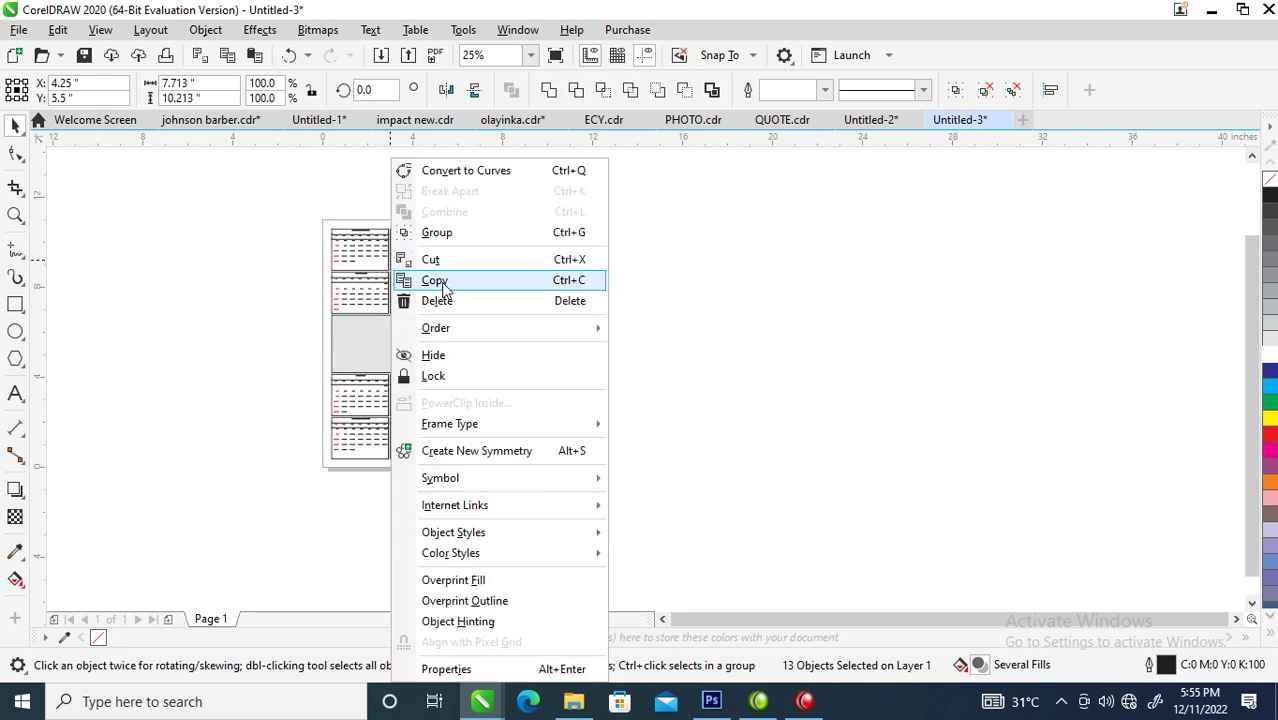
pyautogui.click(440, 281)
pyautogui.click(868, 119)
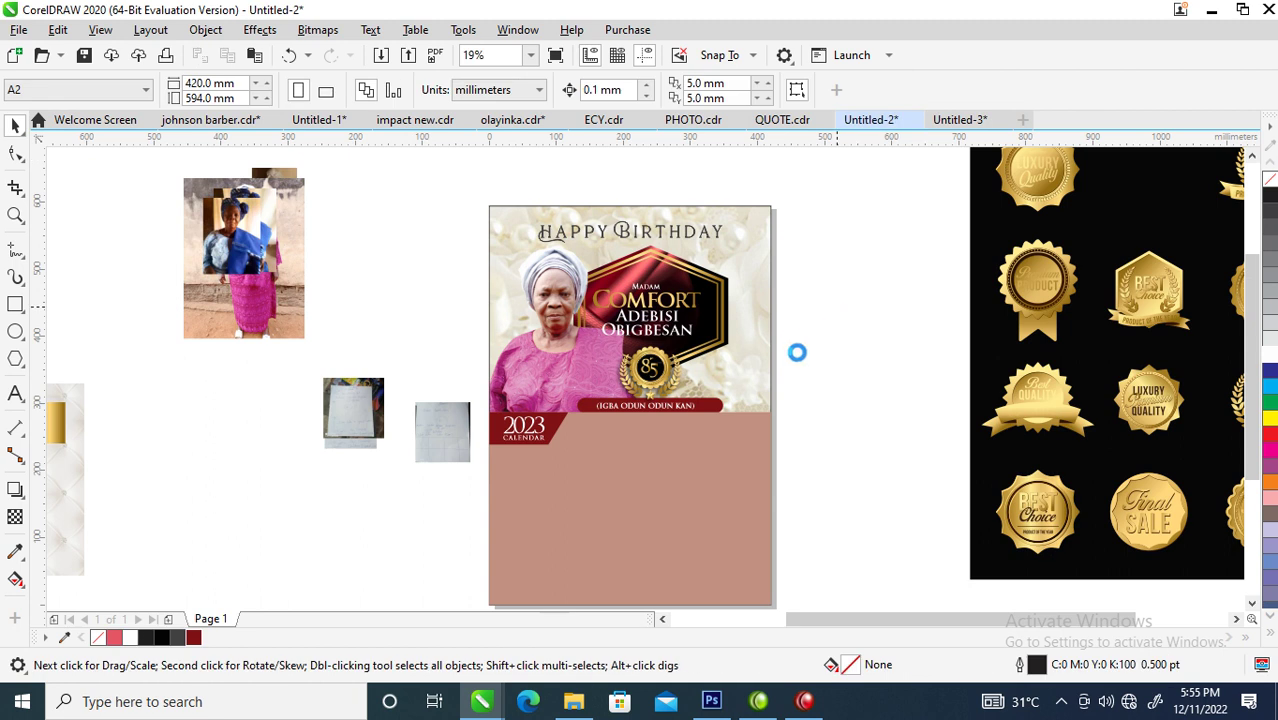
pyautogui.hotkey('ctrl', 'v')
pyautogui.moveTo(649, 339); pyautogui.dragTo(877, 347)
# - Delete the grey image placeholder between the June and July rows of the pasted calendar
pyautogui.press('z')
pyautogui.moveTo(763, 298); pyautogui.dragTo(962, 522)
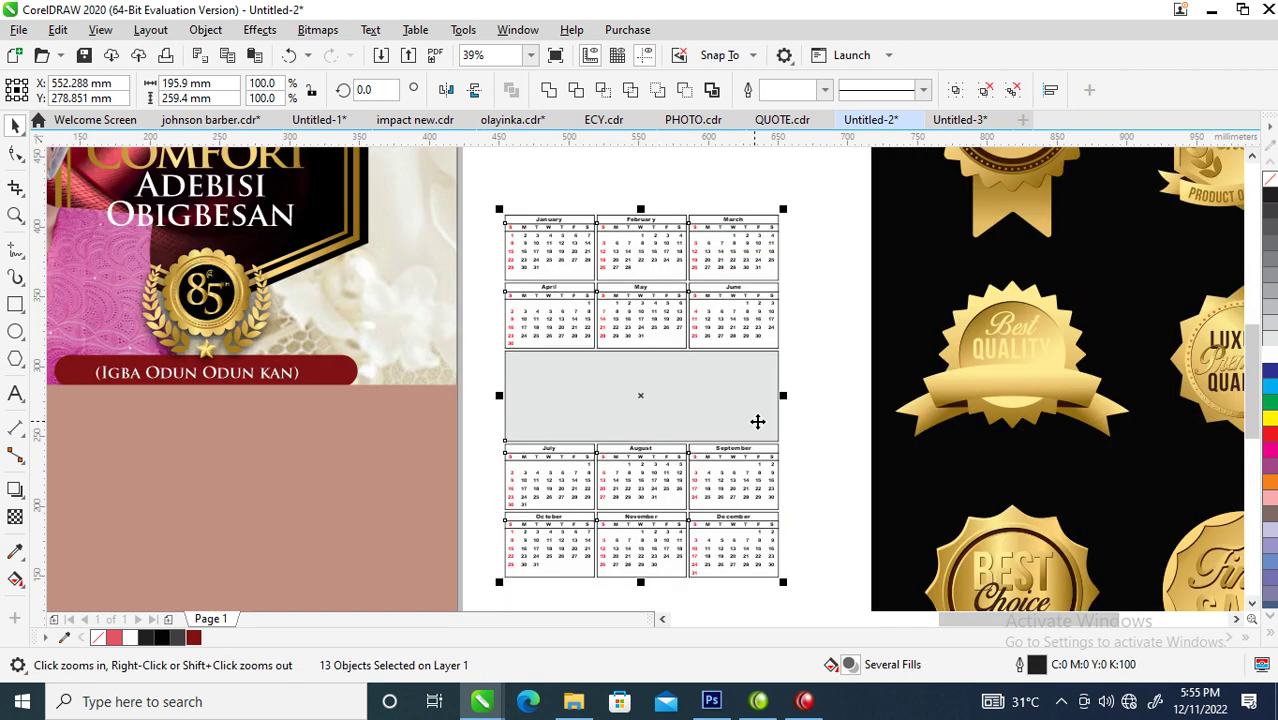
pyautogui.press('space')
pyautogui.click(683, 372)
pyautogui.press('Delete')
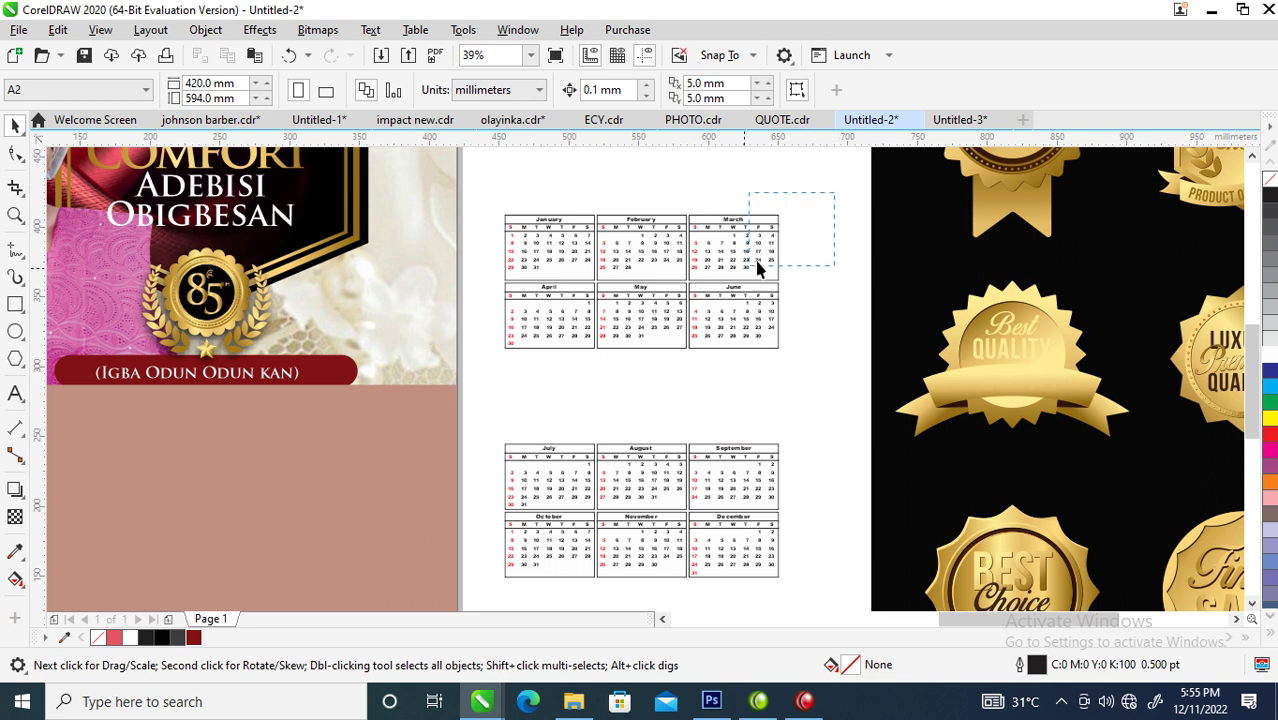
# - Move the January to June blocks down against the July row, and place all twelve months on the brown lower panel
pyautogui.moveTo(466, 401); pyautogui.dragTo(466, 401)
pyautogui.moveTo(605, 322); pyautogui.dragTo(609, 390)
pyautogui.moveTo(495, 277); pyautogui.dragTo(828, 600)
pyautogui.moveTo(750, 386); pyautogui.dragTo(314, 474)
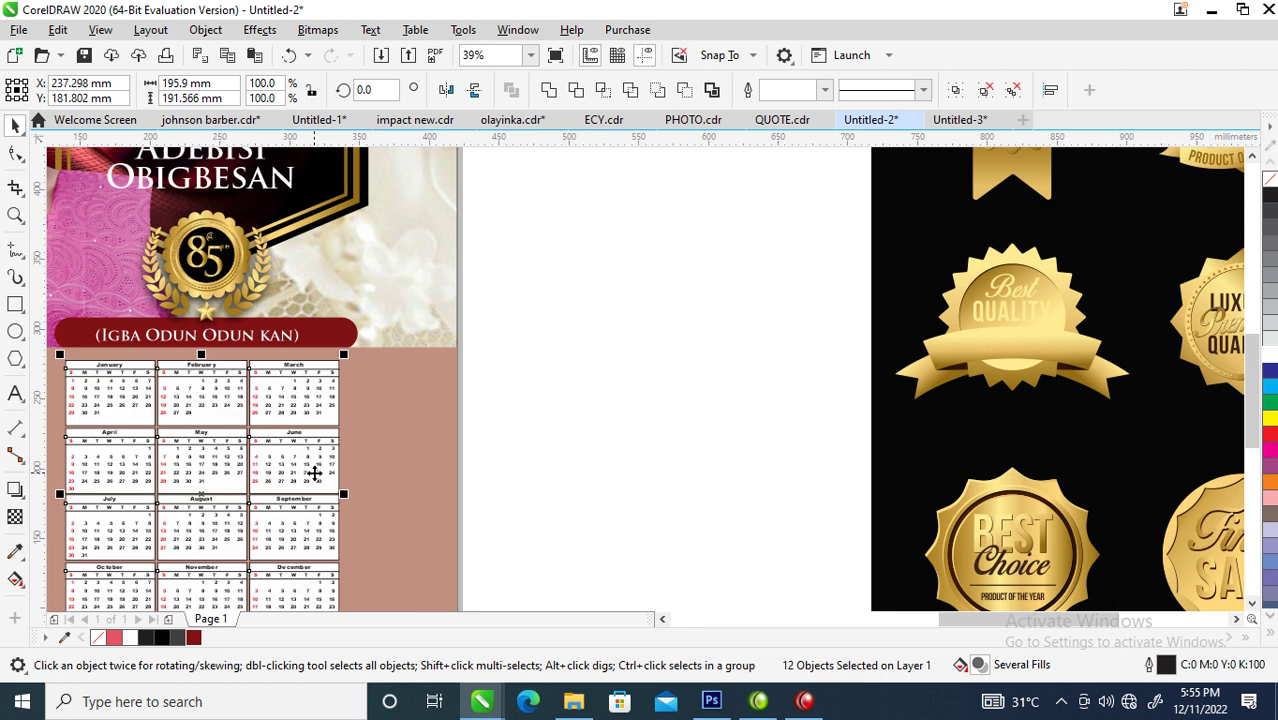
# - Enlarge and widen the twelve-month grid to about 273 by 243 mm, fitting it on the brown panel beside the 2023 banner
pyautogui.scroll(-2, 314, 474)
pyautogui.press('z')
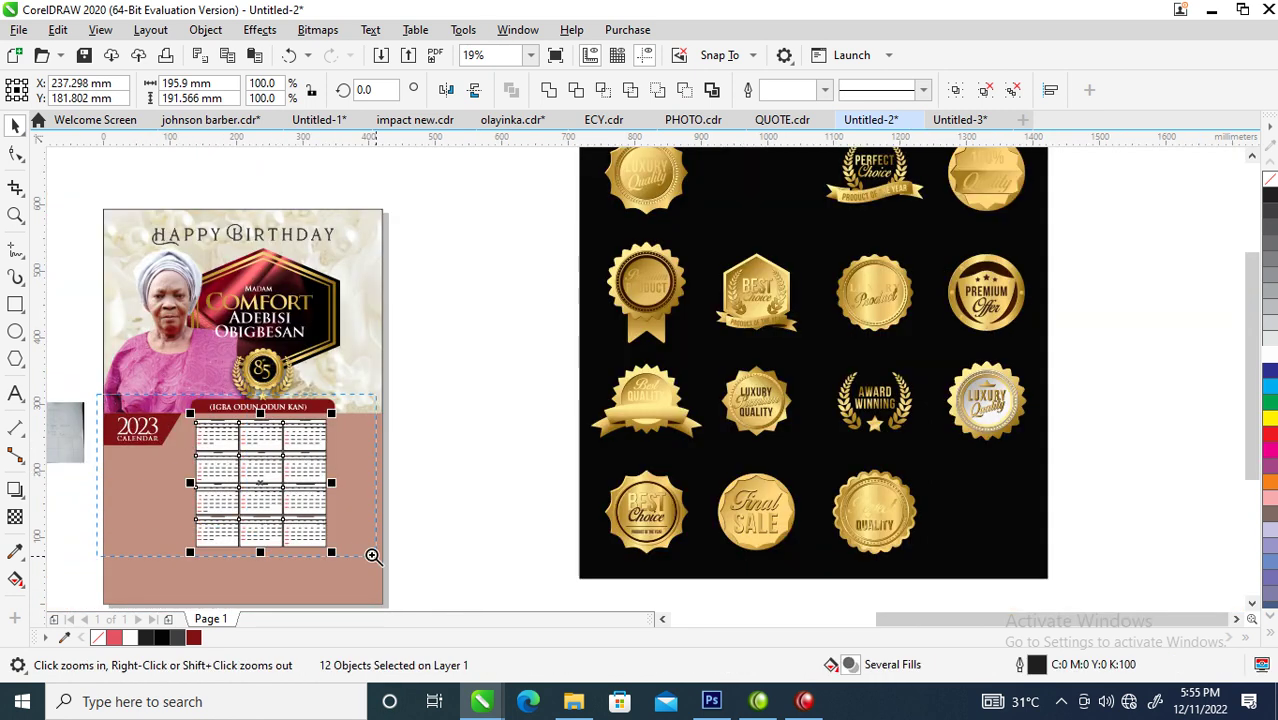
pyautogui.click(491, 608)
pyautogui.moveTo(474, 420); pyautogui.dragTo(440, 490)
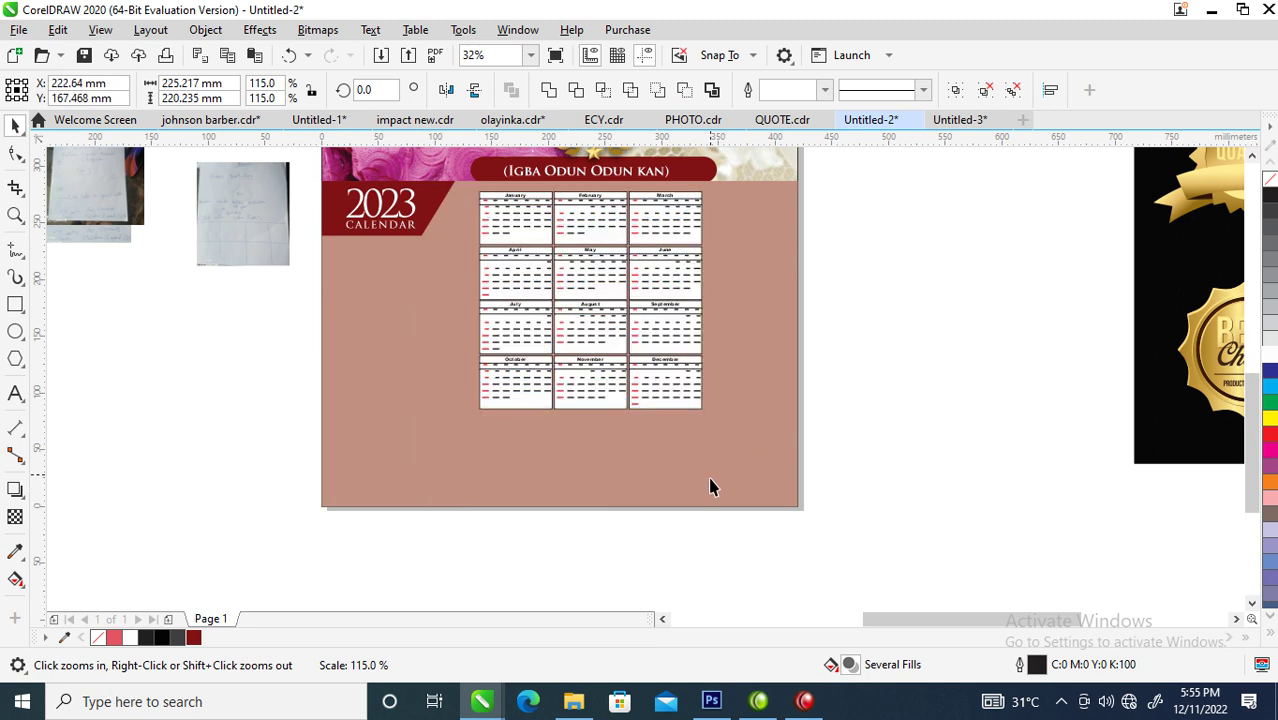
pyautogui.moveTo(706, 448); pyautogui.dragTo(747, 490)
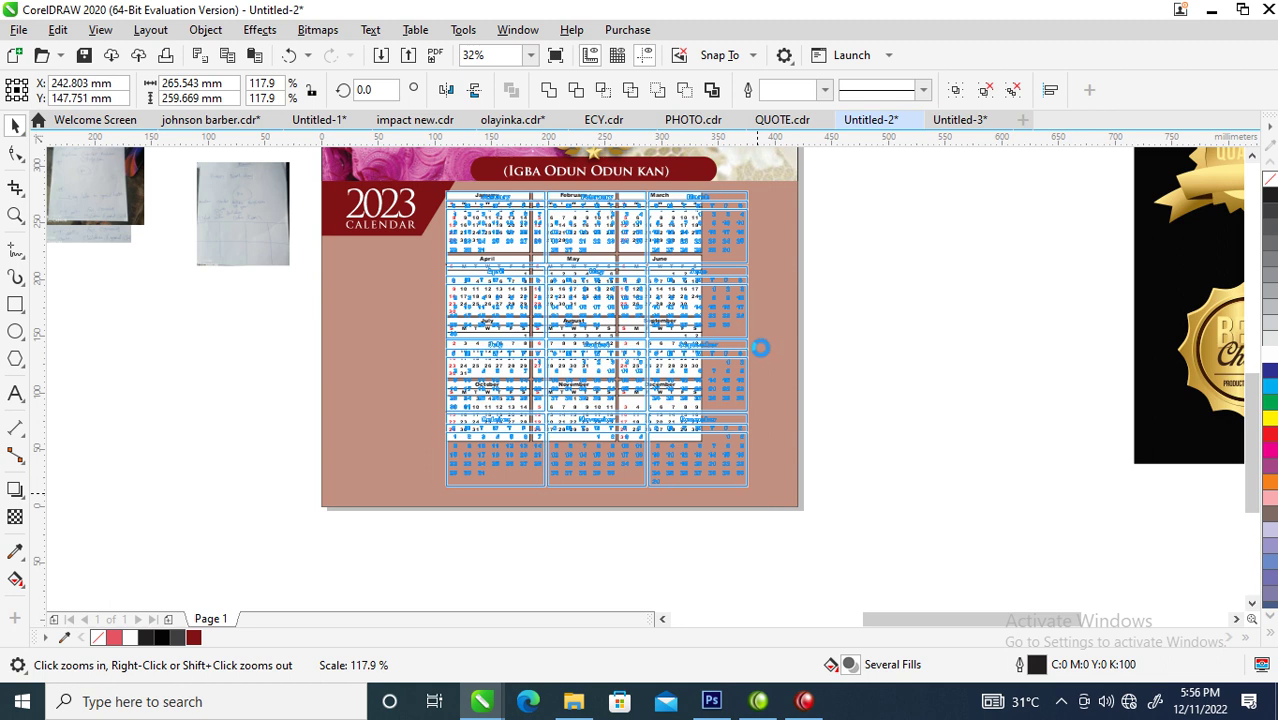
pyautogui.moveTo(757, 345); pyautogui.dragTo(787, 370)
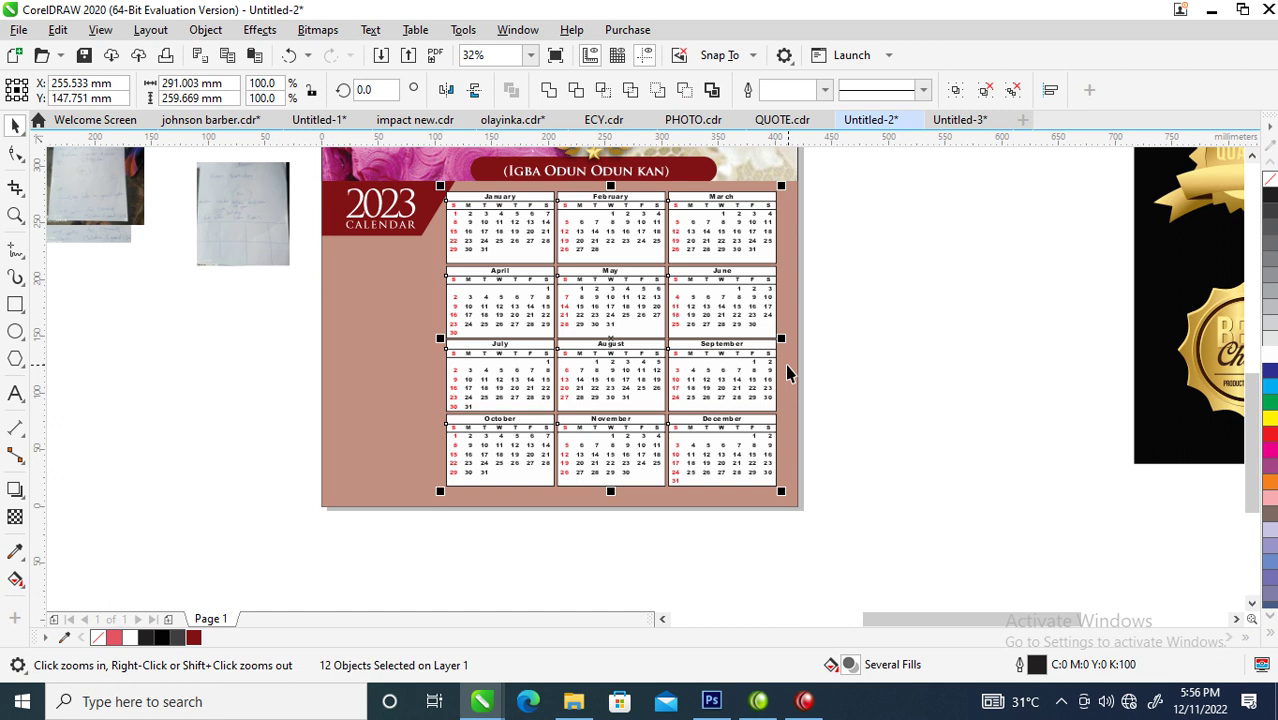
pyautogui.moveTo(782, 183); pyautogui.dragTo(771, 189)
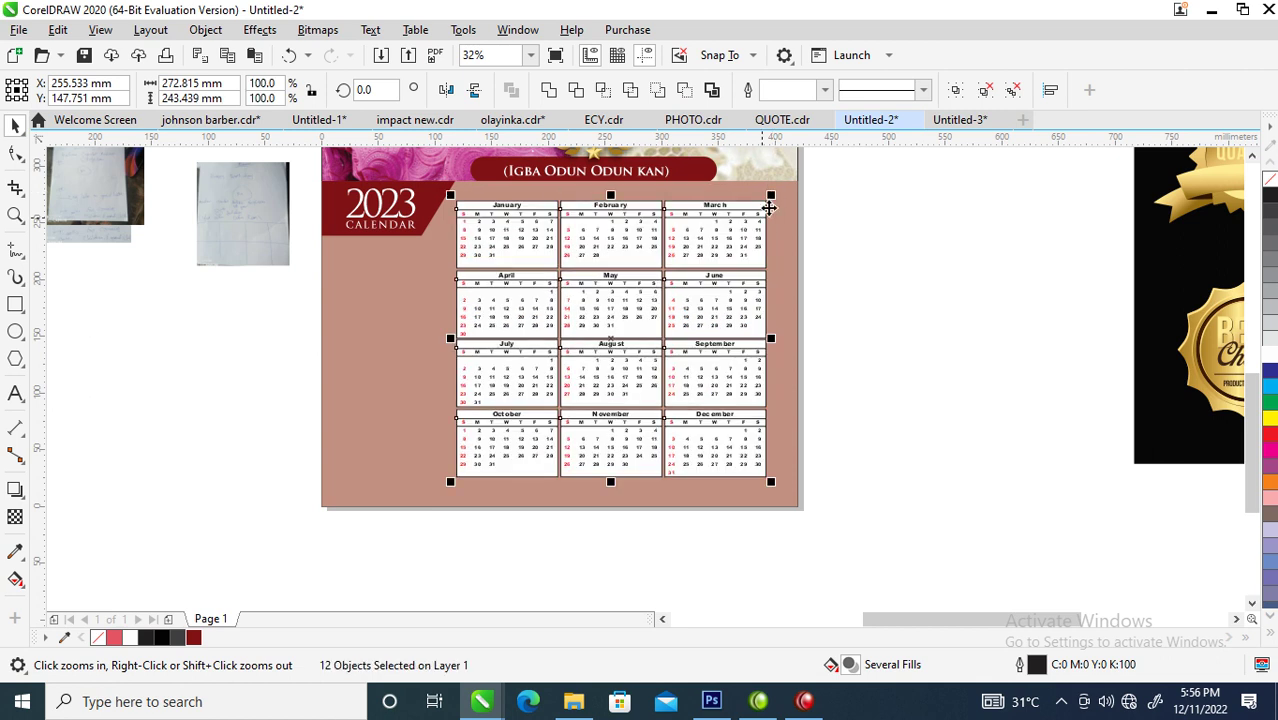
# - Deselect the calendar grid and examine the full page layout
pyautogui.scroll(-2, 719, 252)
pyautogui.scroll(-2, 719, 252)
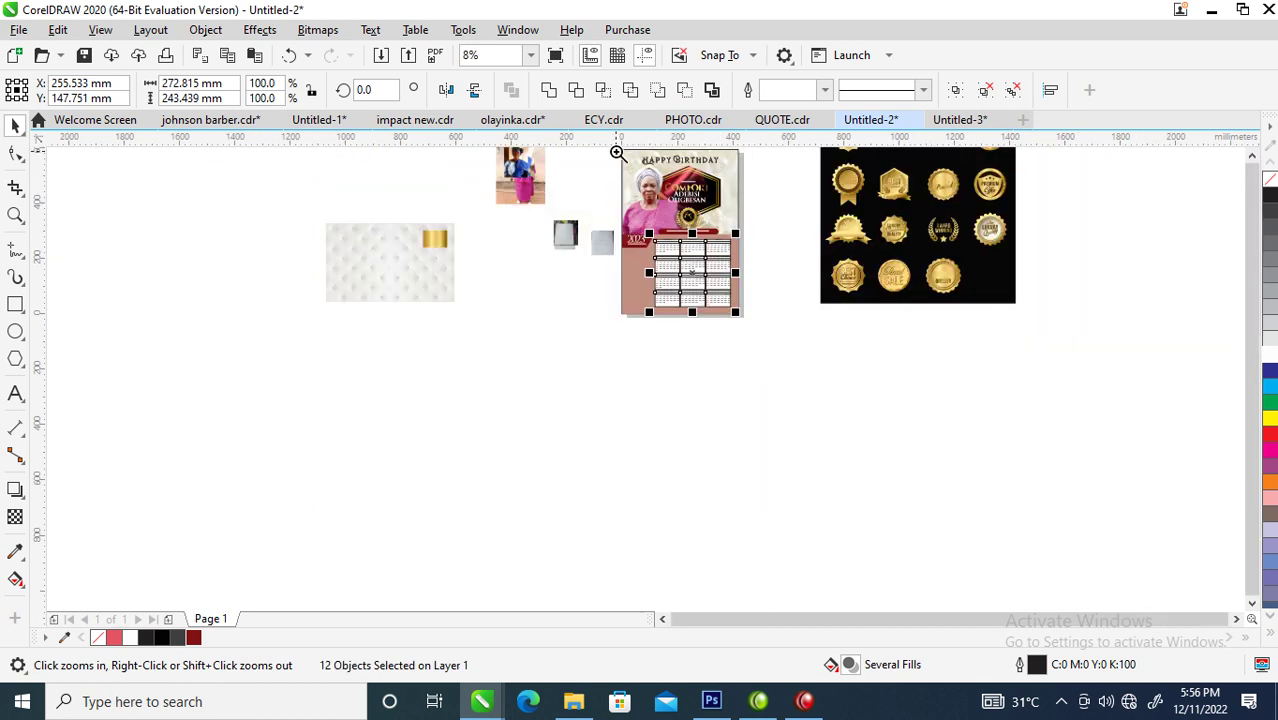
pyautogui.moveTo(617, 152); pyautogui.dragTo(756, 331)
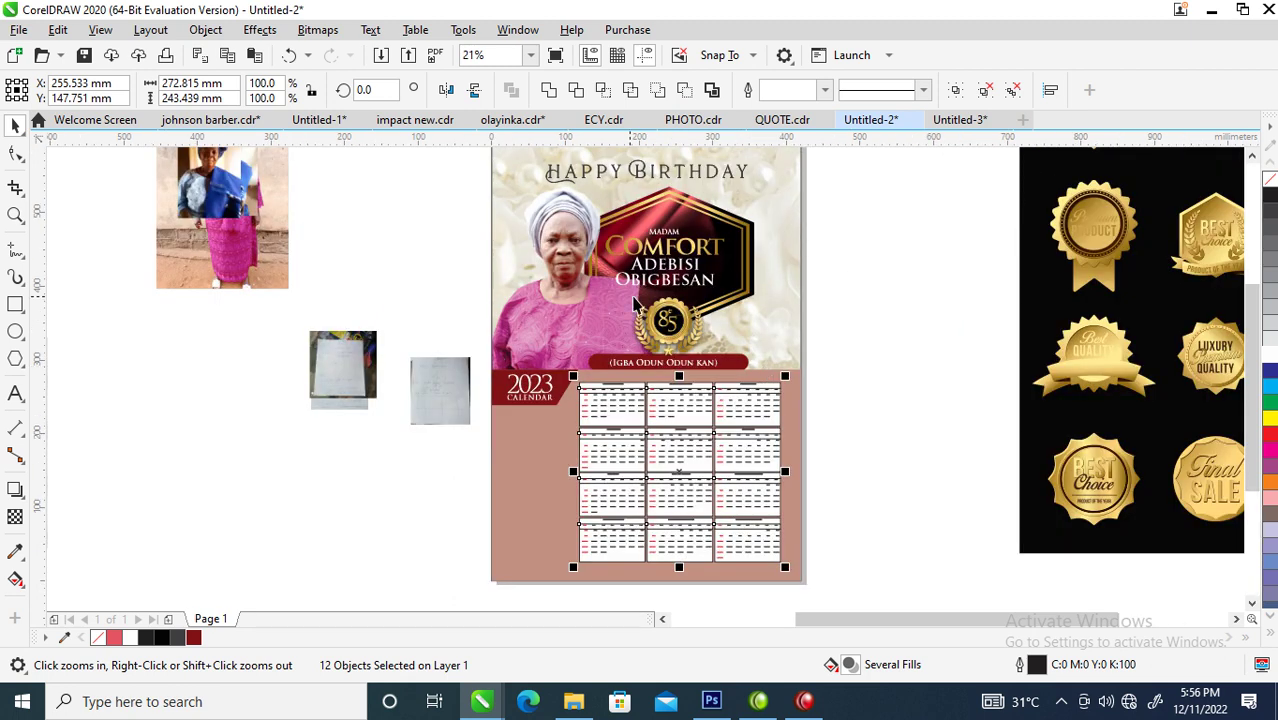
pyautogui.rightClick(870, 228)
pyautogui.press('z')
pyautogui.moveTo(562, 235); pyautogui.dragTo(720, 437)
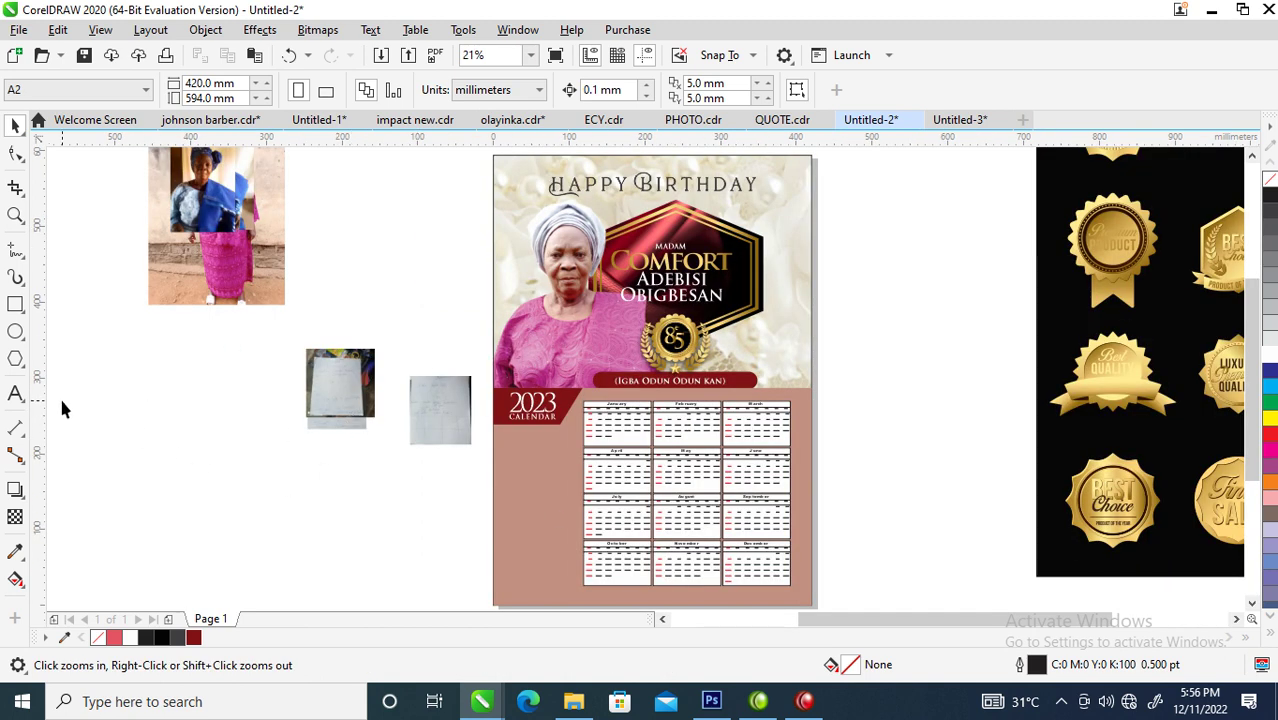
# - Draw a white rectangle about 88 by 69 mm below the 2023 banner, with a smaller rectangle in the panel's brown centred inside it
pyautogui.click(15, 304)
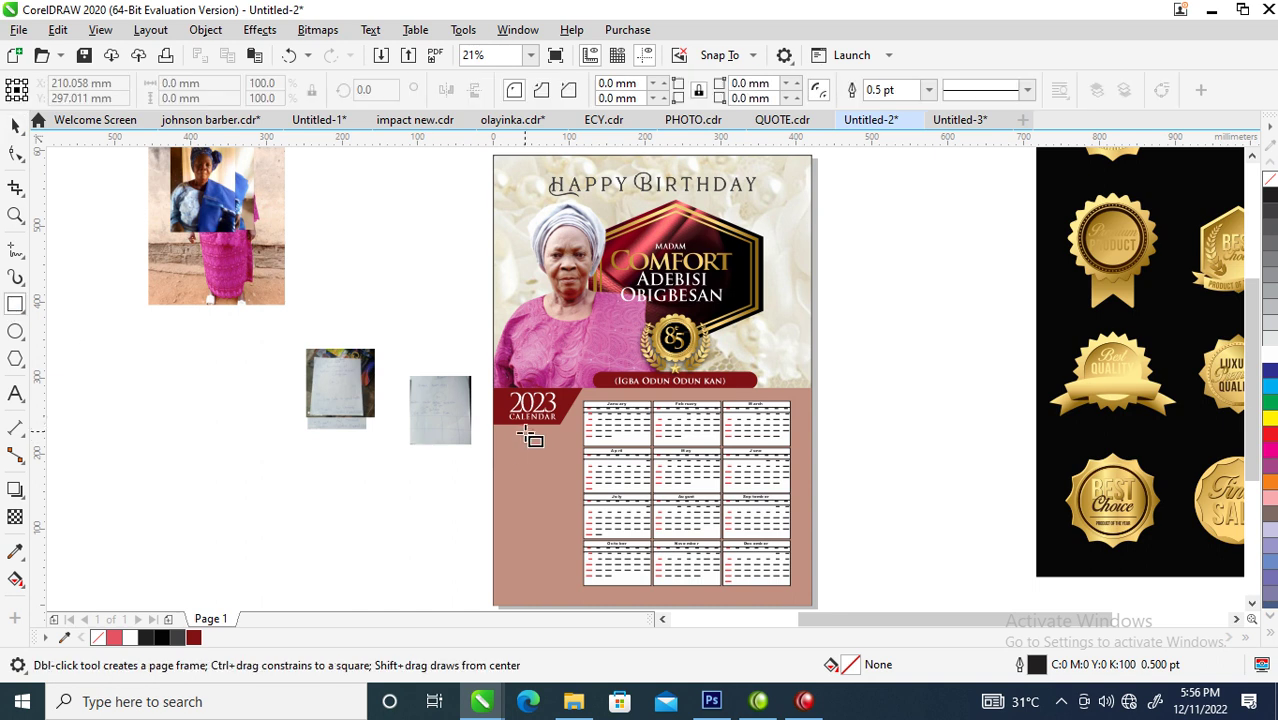
pyautogui.moveTo(506, 436); pyautogui.dragTo(577, 492)
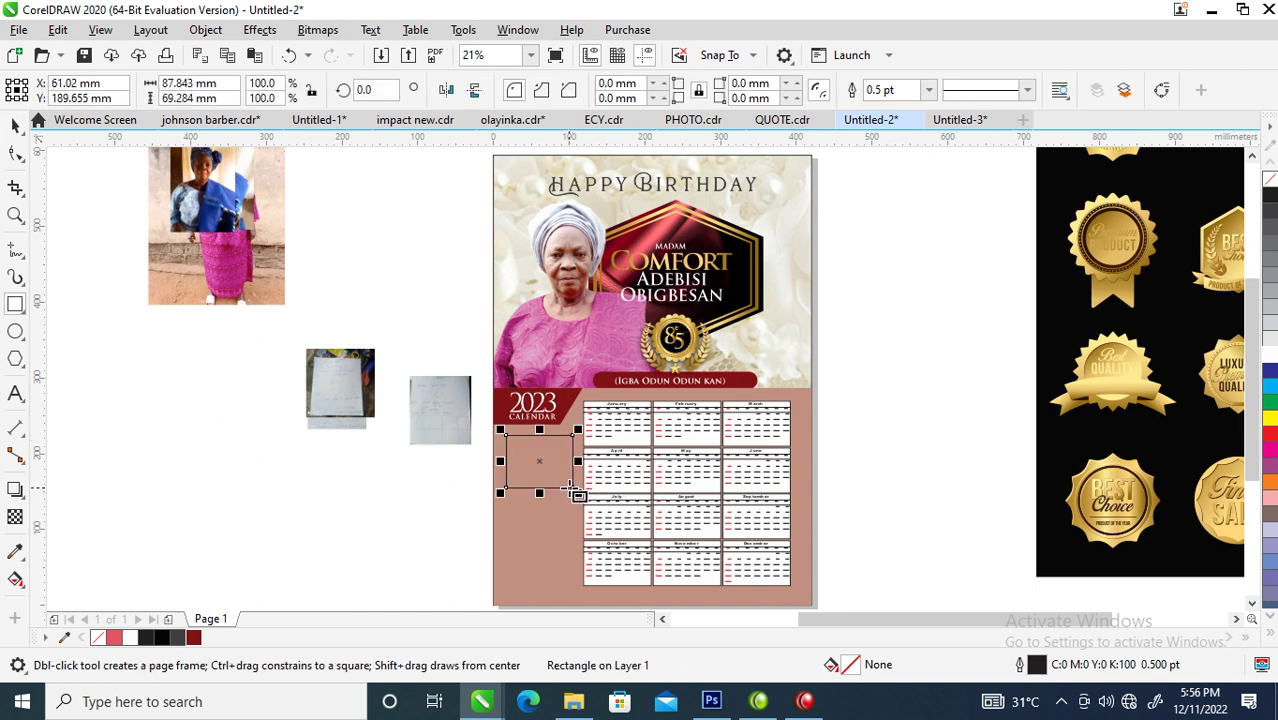
pyautogui.press('space')
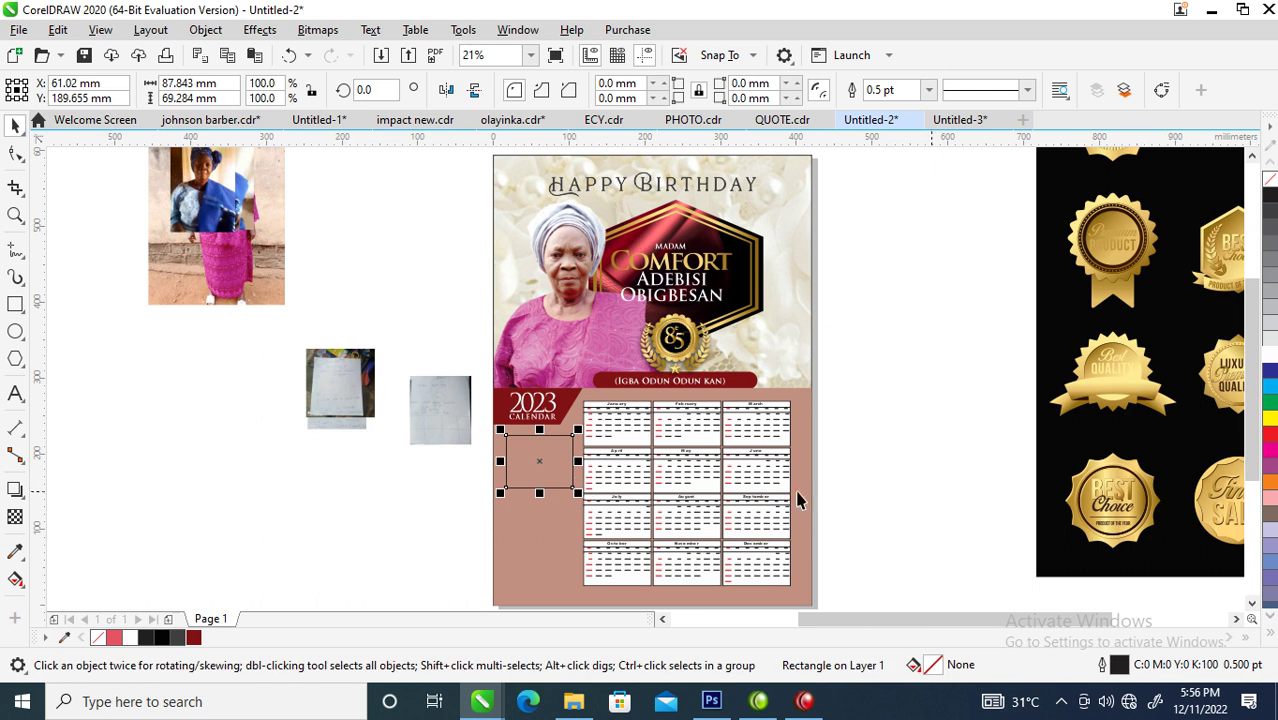
pyautogui.click(1270, 360)
pyautogui.moveTo(577, 427)
pyautogui.mouseDown()
pyautogui.moveTo(560, 442)
pyautogui.moveTo(585, 428)
pyautogui.moveTo(574, 432)
pyautogui.mouseUp()
# - Select both rectangles of the picture frame and remove their outlines
pyautogui.press('z')
pyautogui.moveTo(482, 414); pyautogui.dragTo(590, 338)
pyautogui.click(650, 437)
pyautogui.moveTo(495, 270)
pyautogui.mouseDown()
pyautogui.moveTo(725, 491)
pyautogui.moveTo(722, 442)
pyautogui.mouseUp()
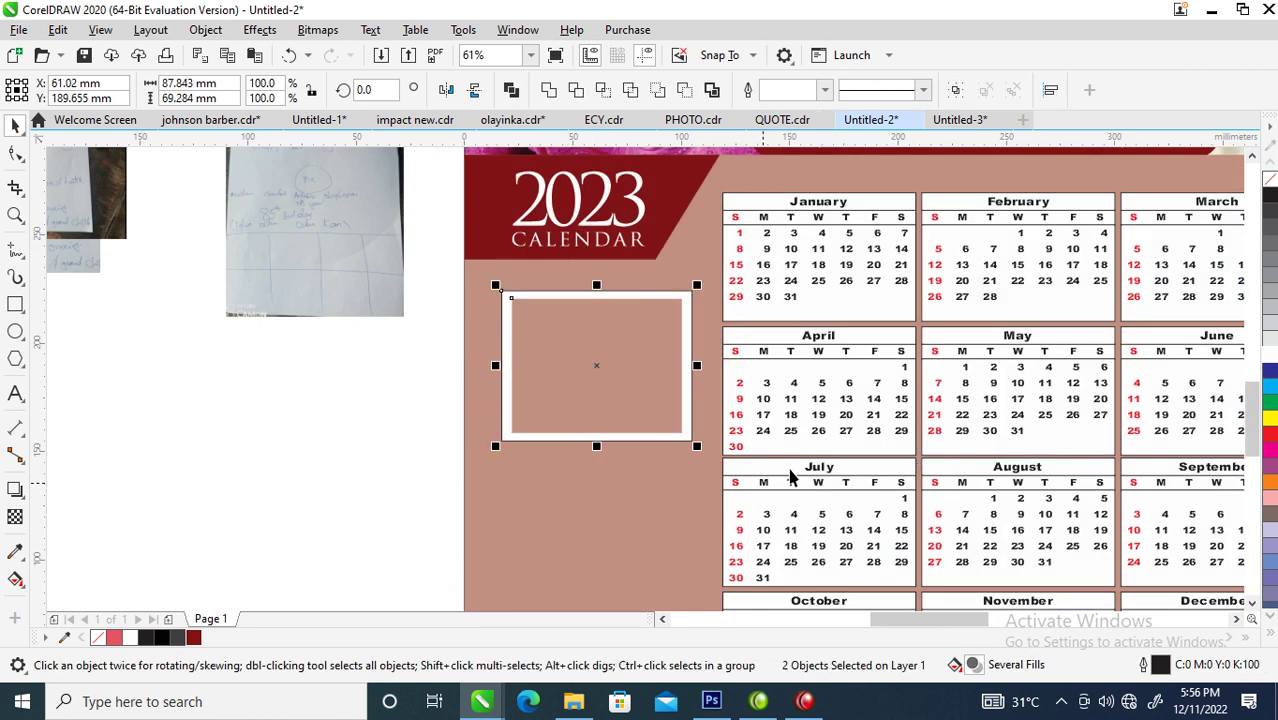
pyautogui.rightClick(1272, 180)
# - Place a copy of the white picture frame directly below the first one
pyautogui.moveTo(665, 322); pyautogui.dragTo(672, 479)
pyautogui.rightClick(672, 479)
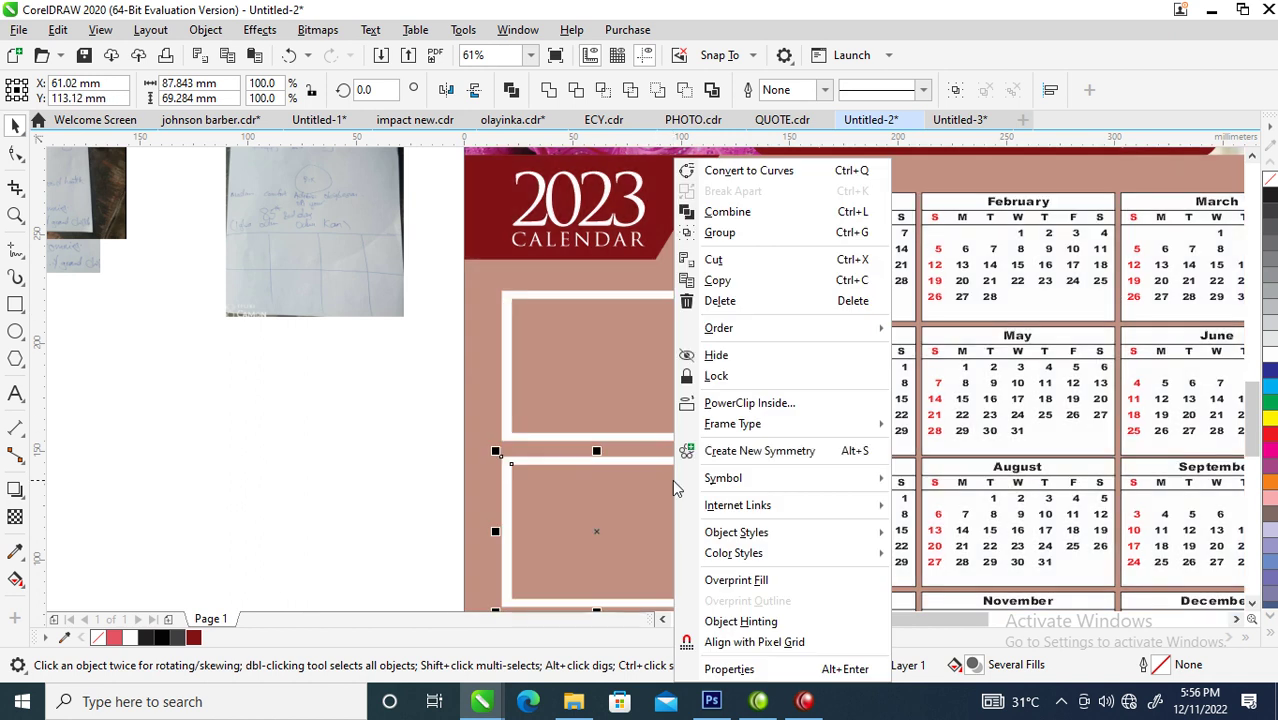
pyautogui.press('Escape')
# - Add a third picture frame below the other two and shorten the column of three to about 197 mm high beside the calendar grid
pyautogui.scroll(-5, 508, 435)
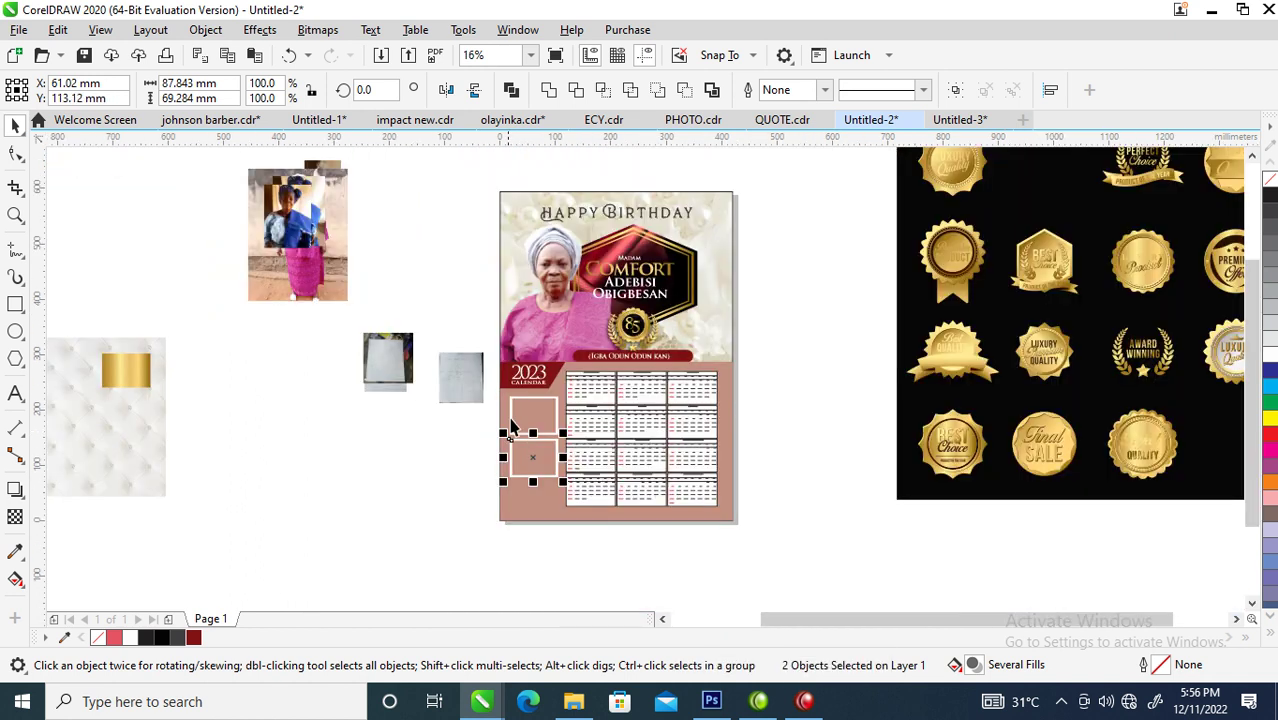
pyautogui.press('z')
pyautogui.moveTo(426, 323); pyautogui.dragTo(839, 565)
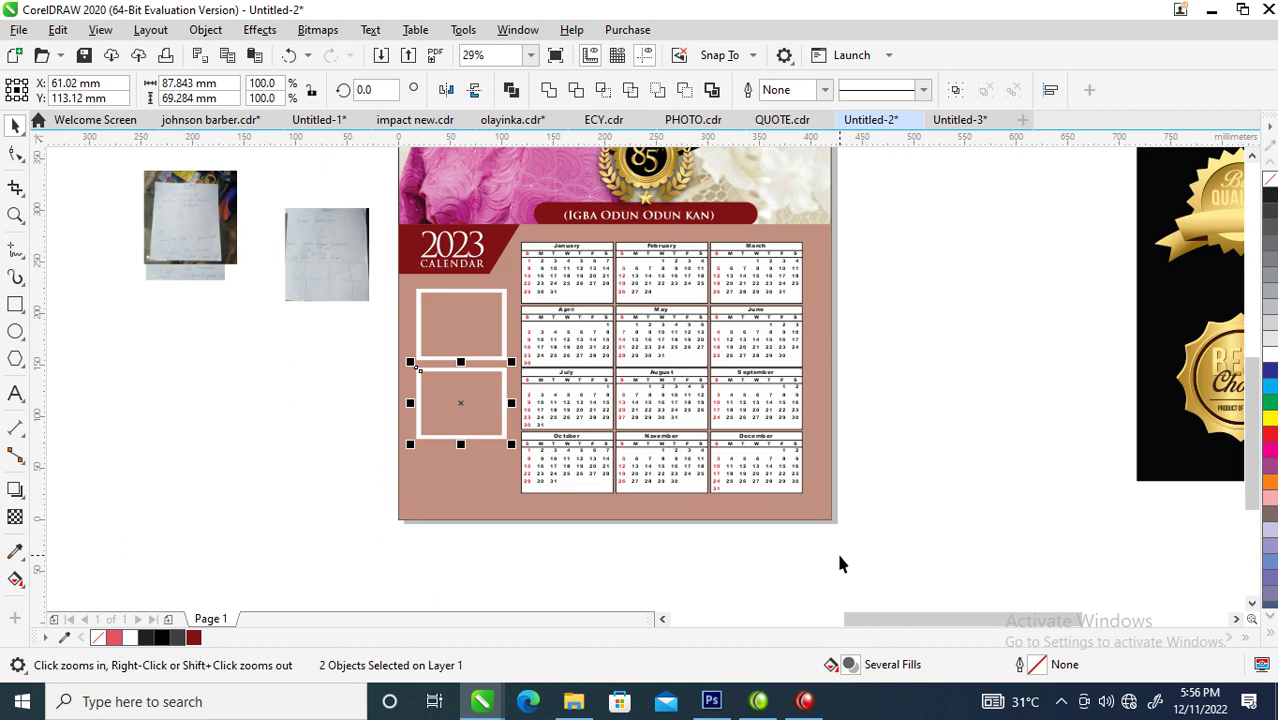
pyautogui.press('space')
pyautogui.moveTo(374, 276); pyautogui.dragTo(474, 494)
pyautogui.scroll(-3, 727, 285)
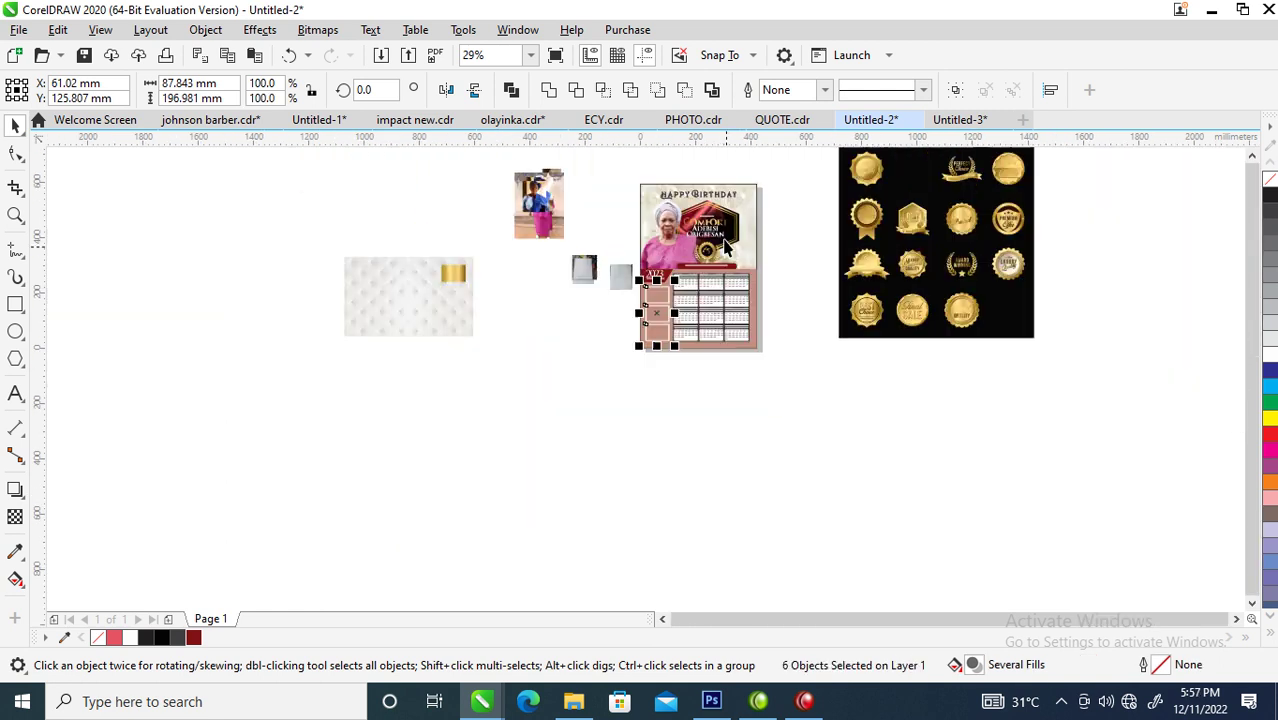
pyautogui.press('z')
pyautogui.moveTo(635, 174); pyautogui.dragTo(767, 353)
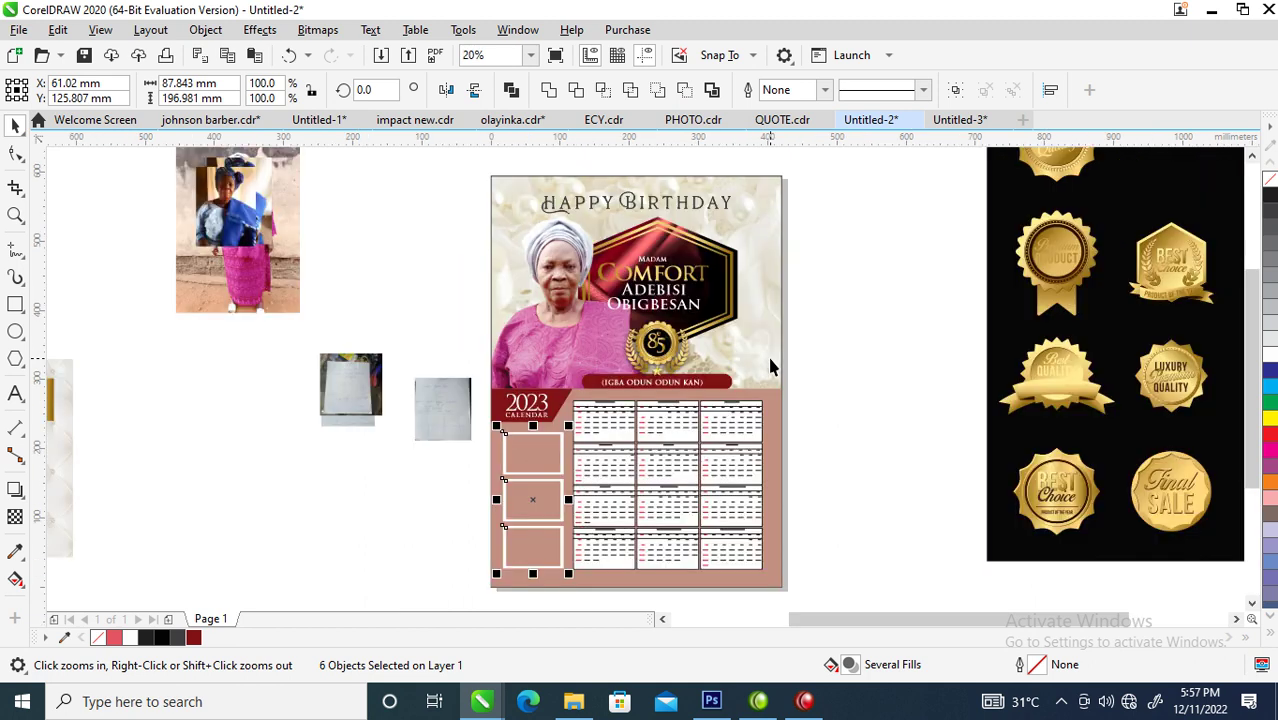
pyautogui.press('space')
pyautogui.click(834, 285)
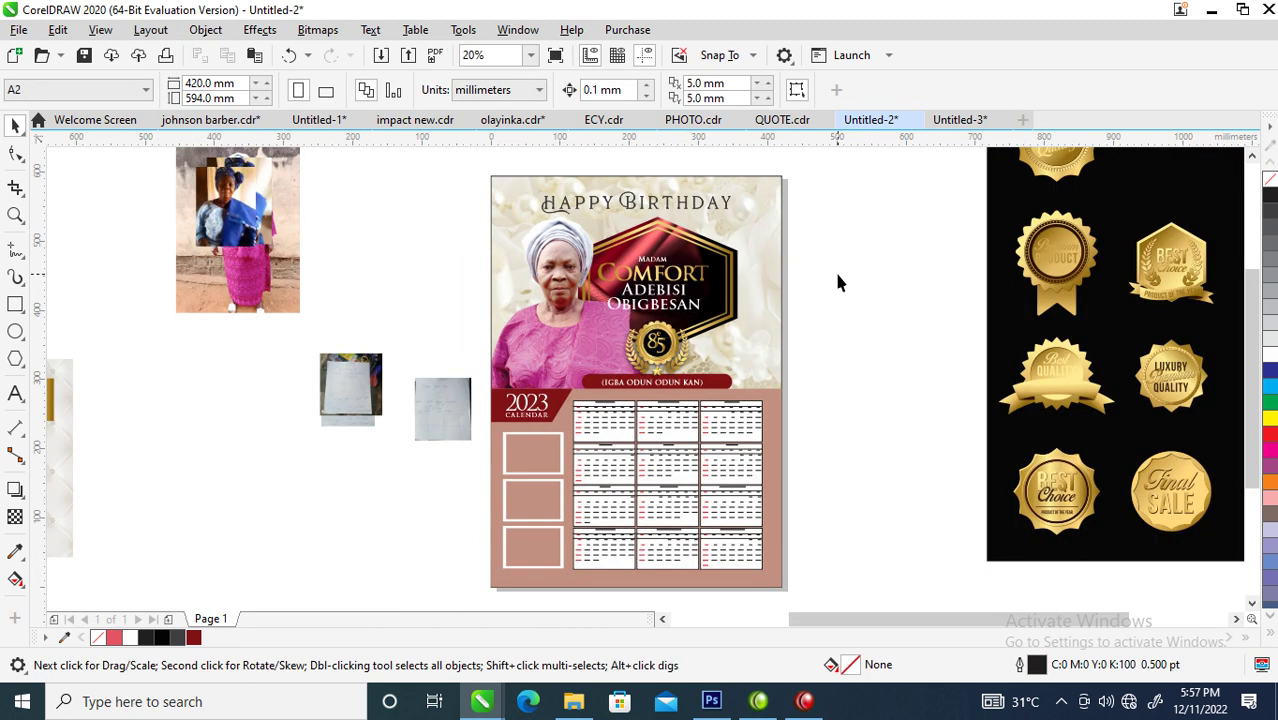